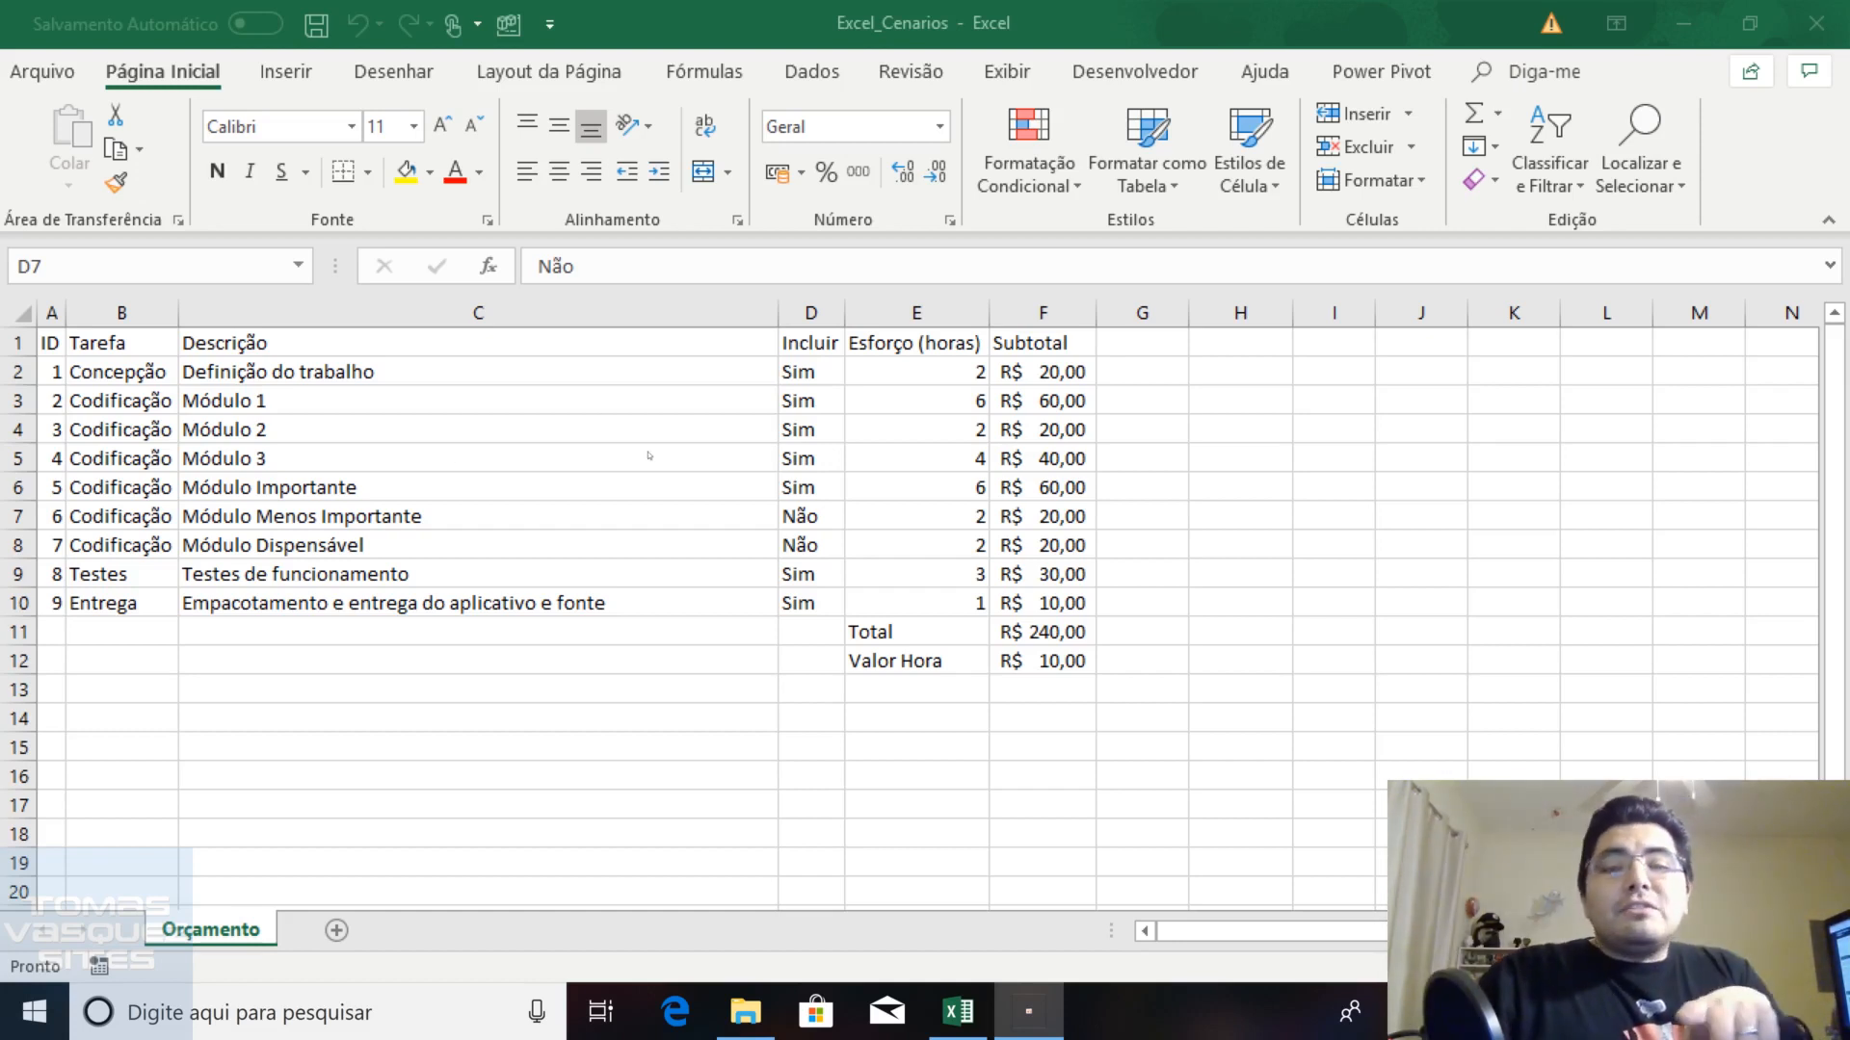
pyautogui.click(587, 430)
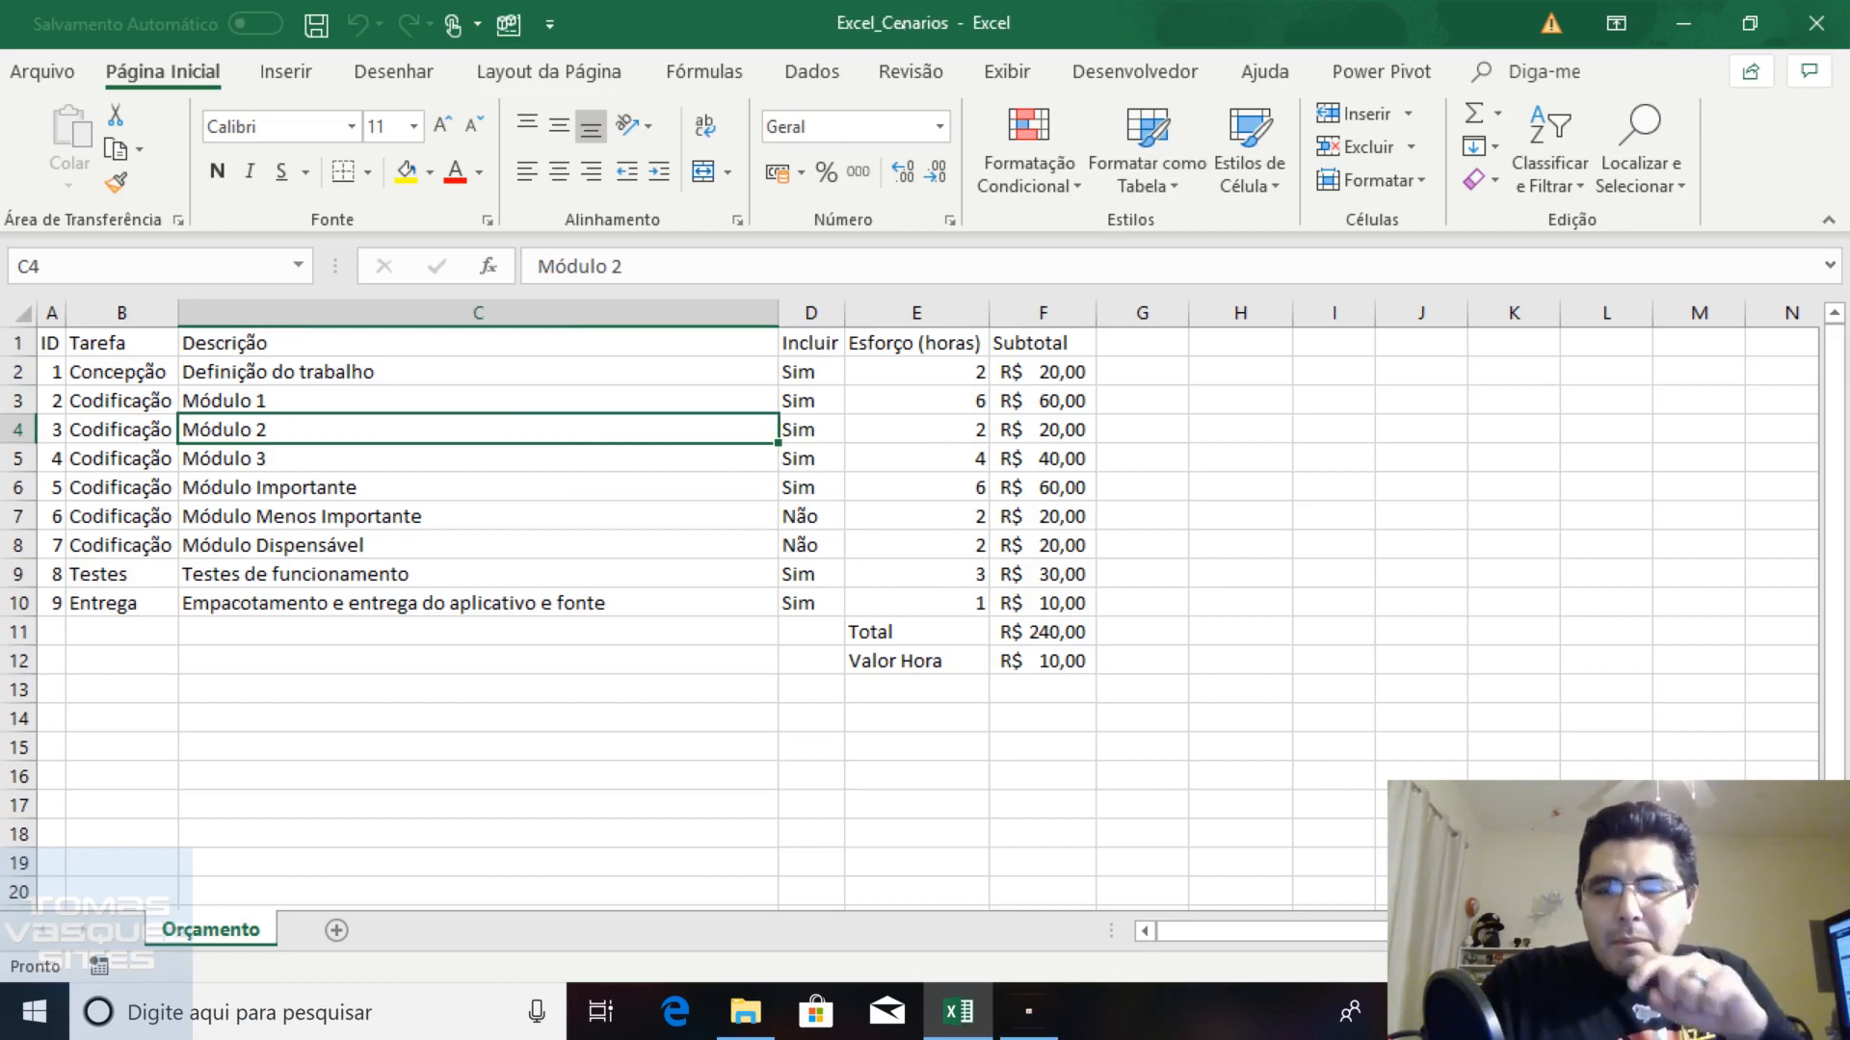
pyautogui.click(413, 594)
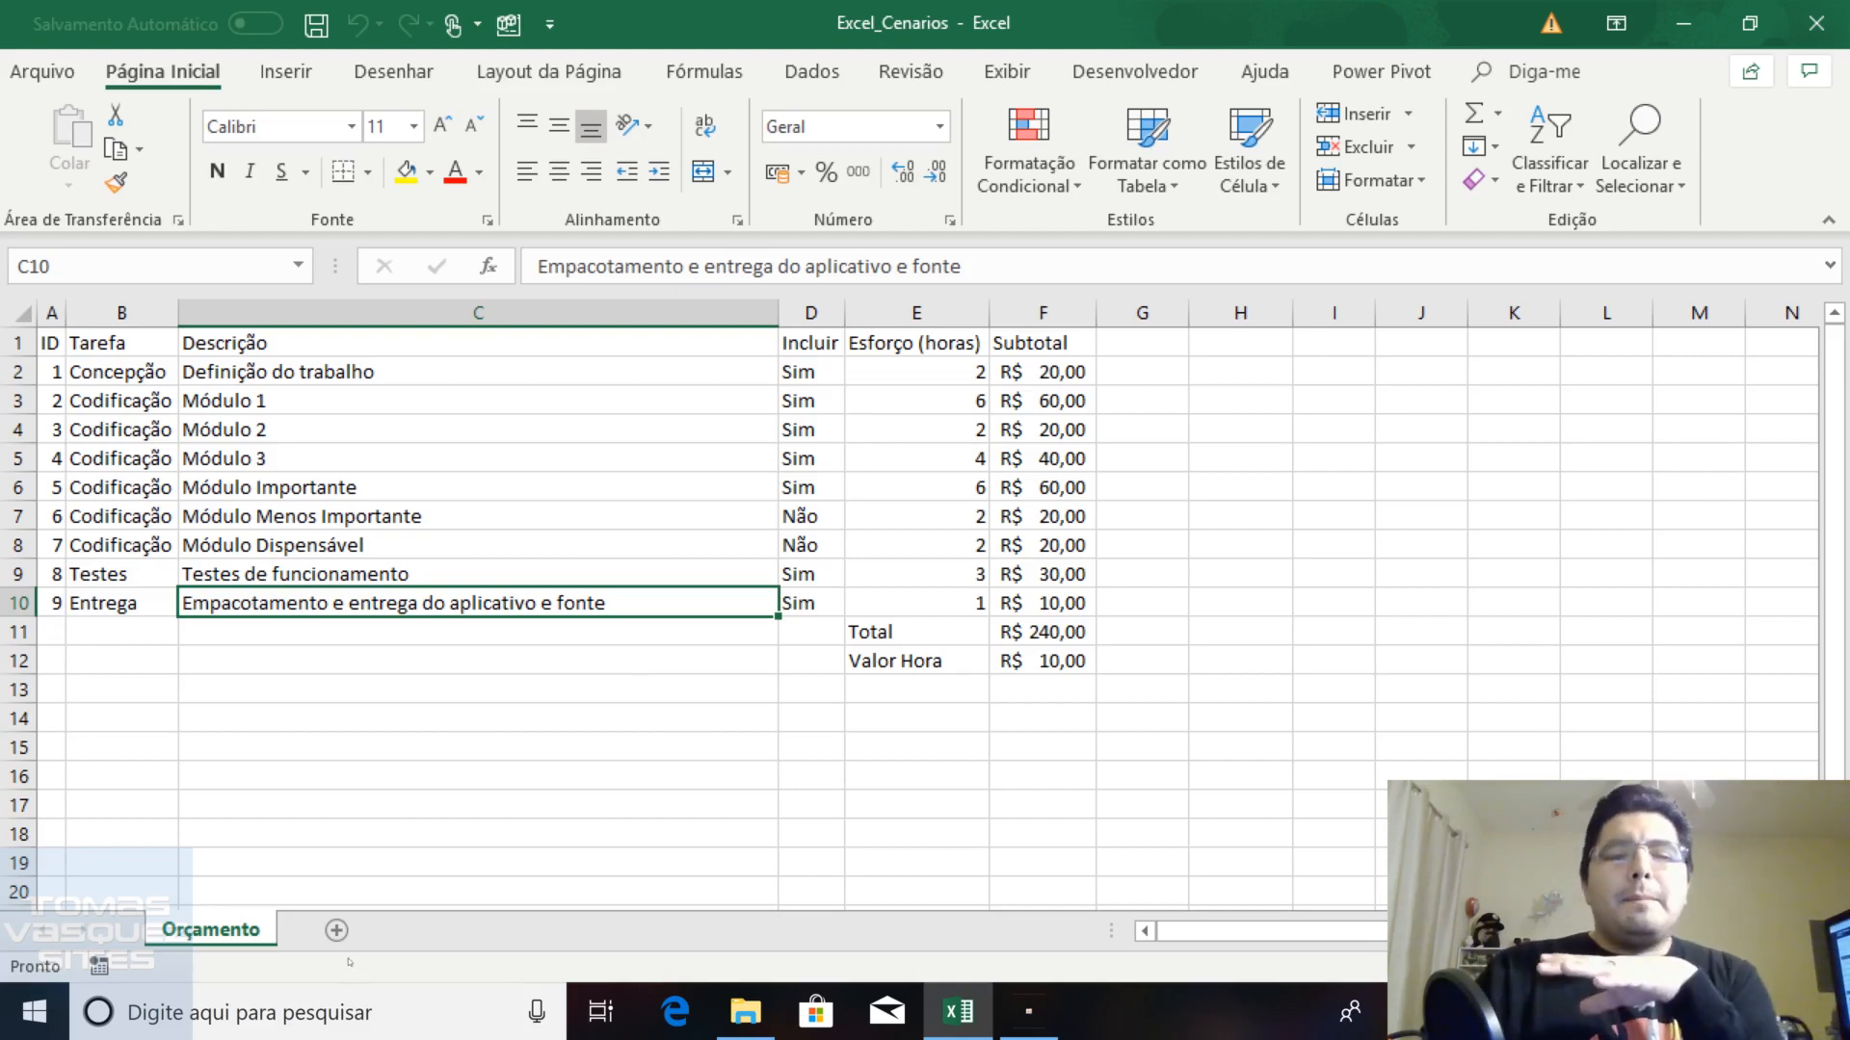
pyautogui.moveTo(144, 348); pyautogui.dragTo(1009, 655)
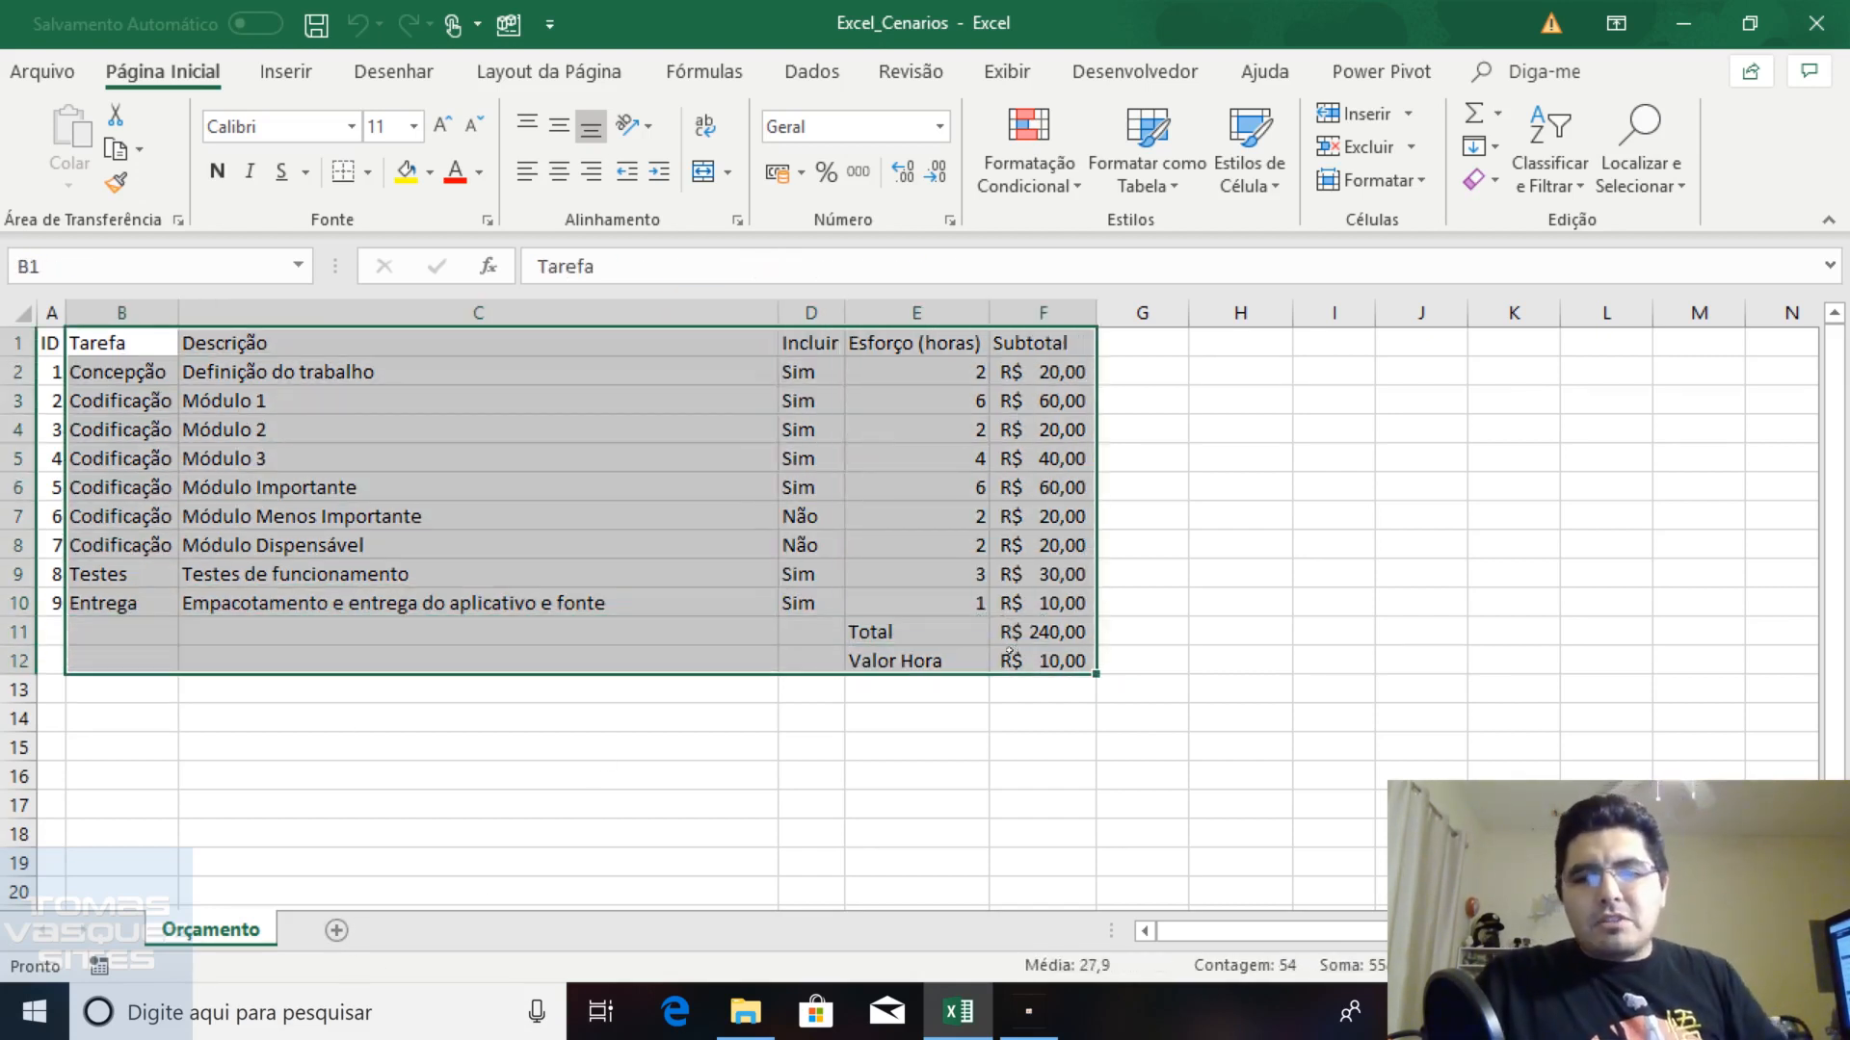
pyautogui.rightClick(230, 932)
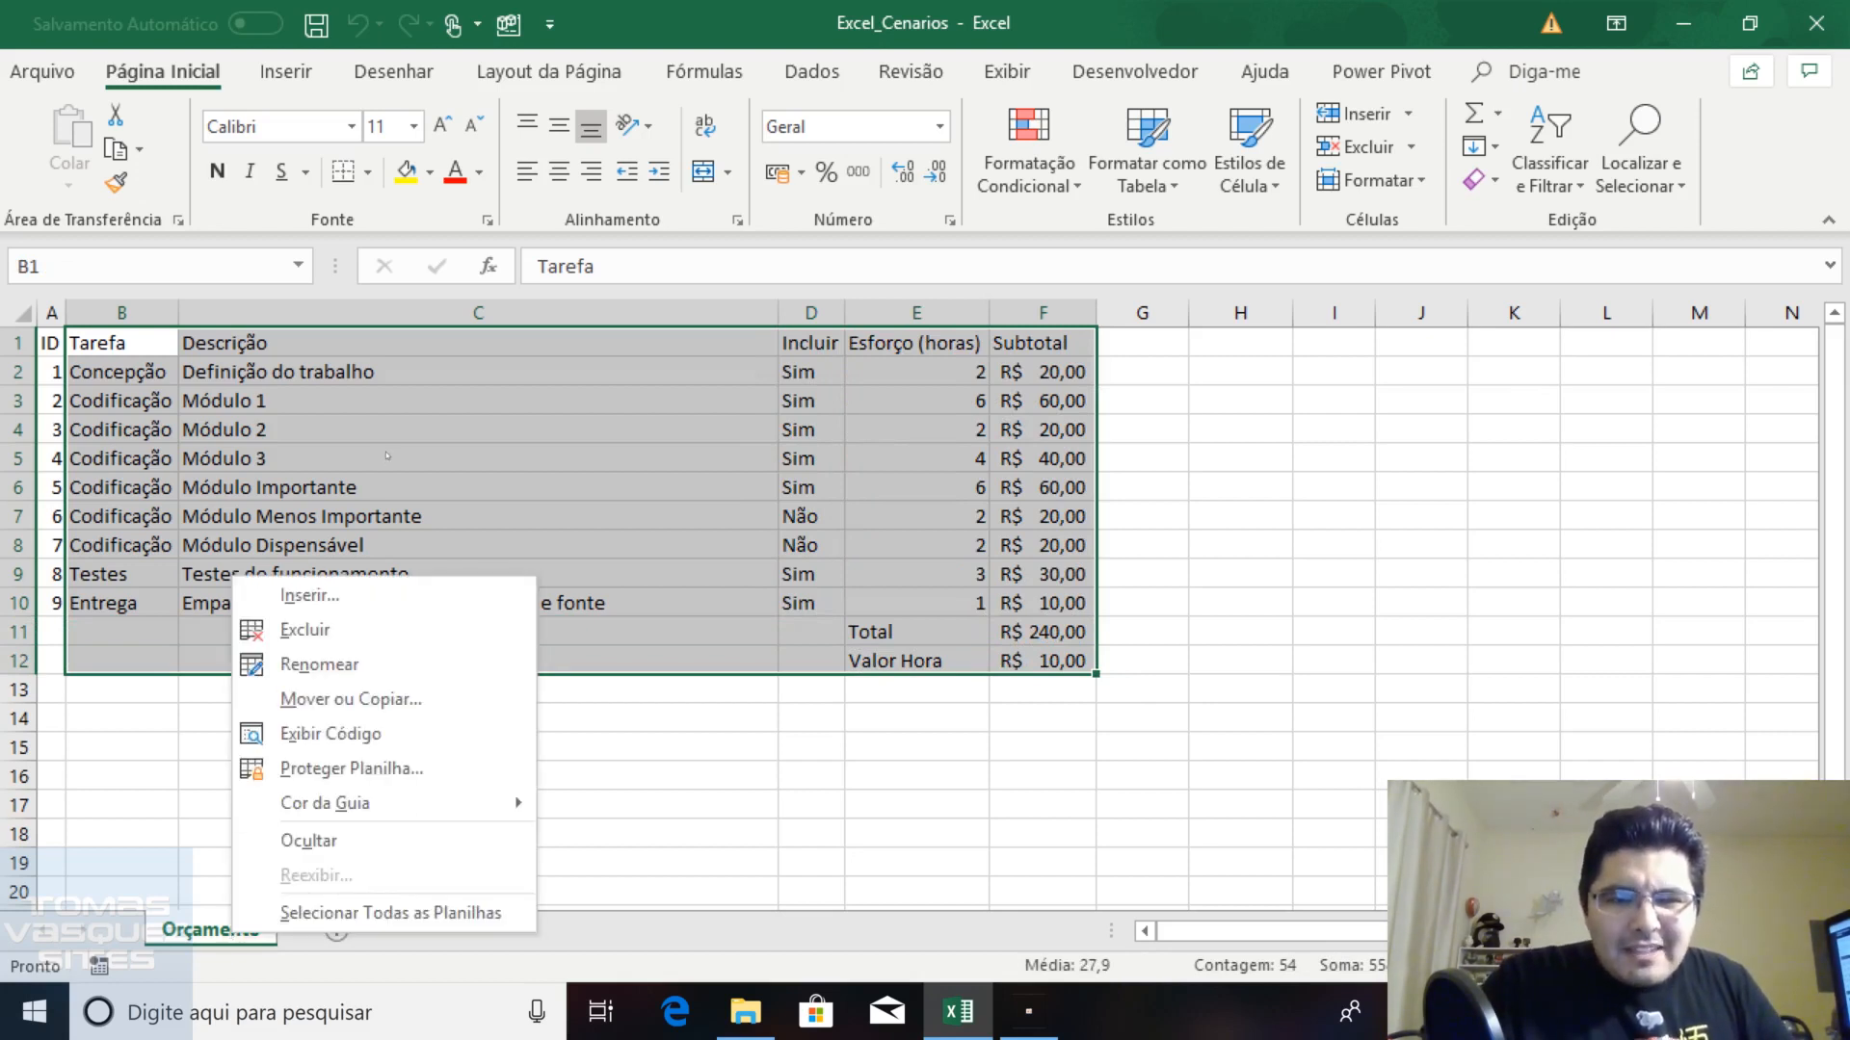
pyautogui.press('Escape')
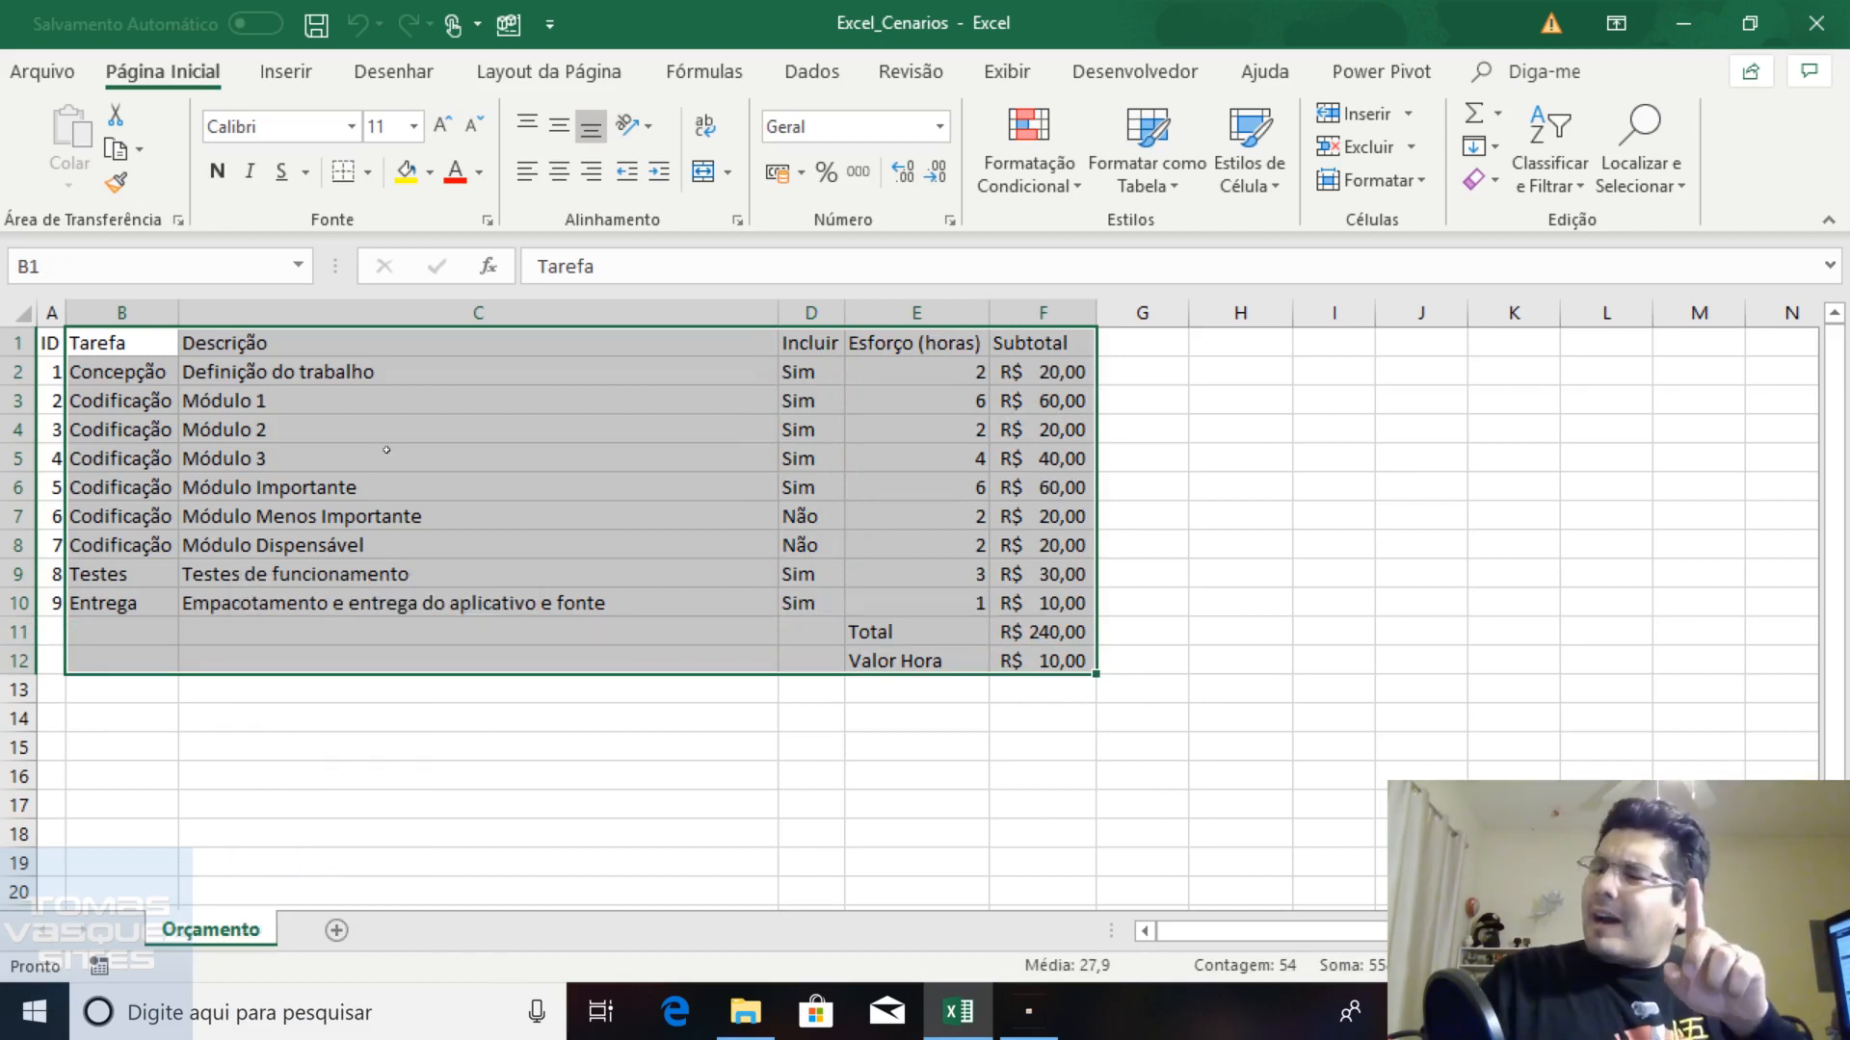
# Add a new worksheet and name it "Usando cenários"
pyautogui.click(336, 930)
pyautogui.doubleClick(335, 936)
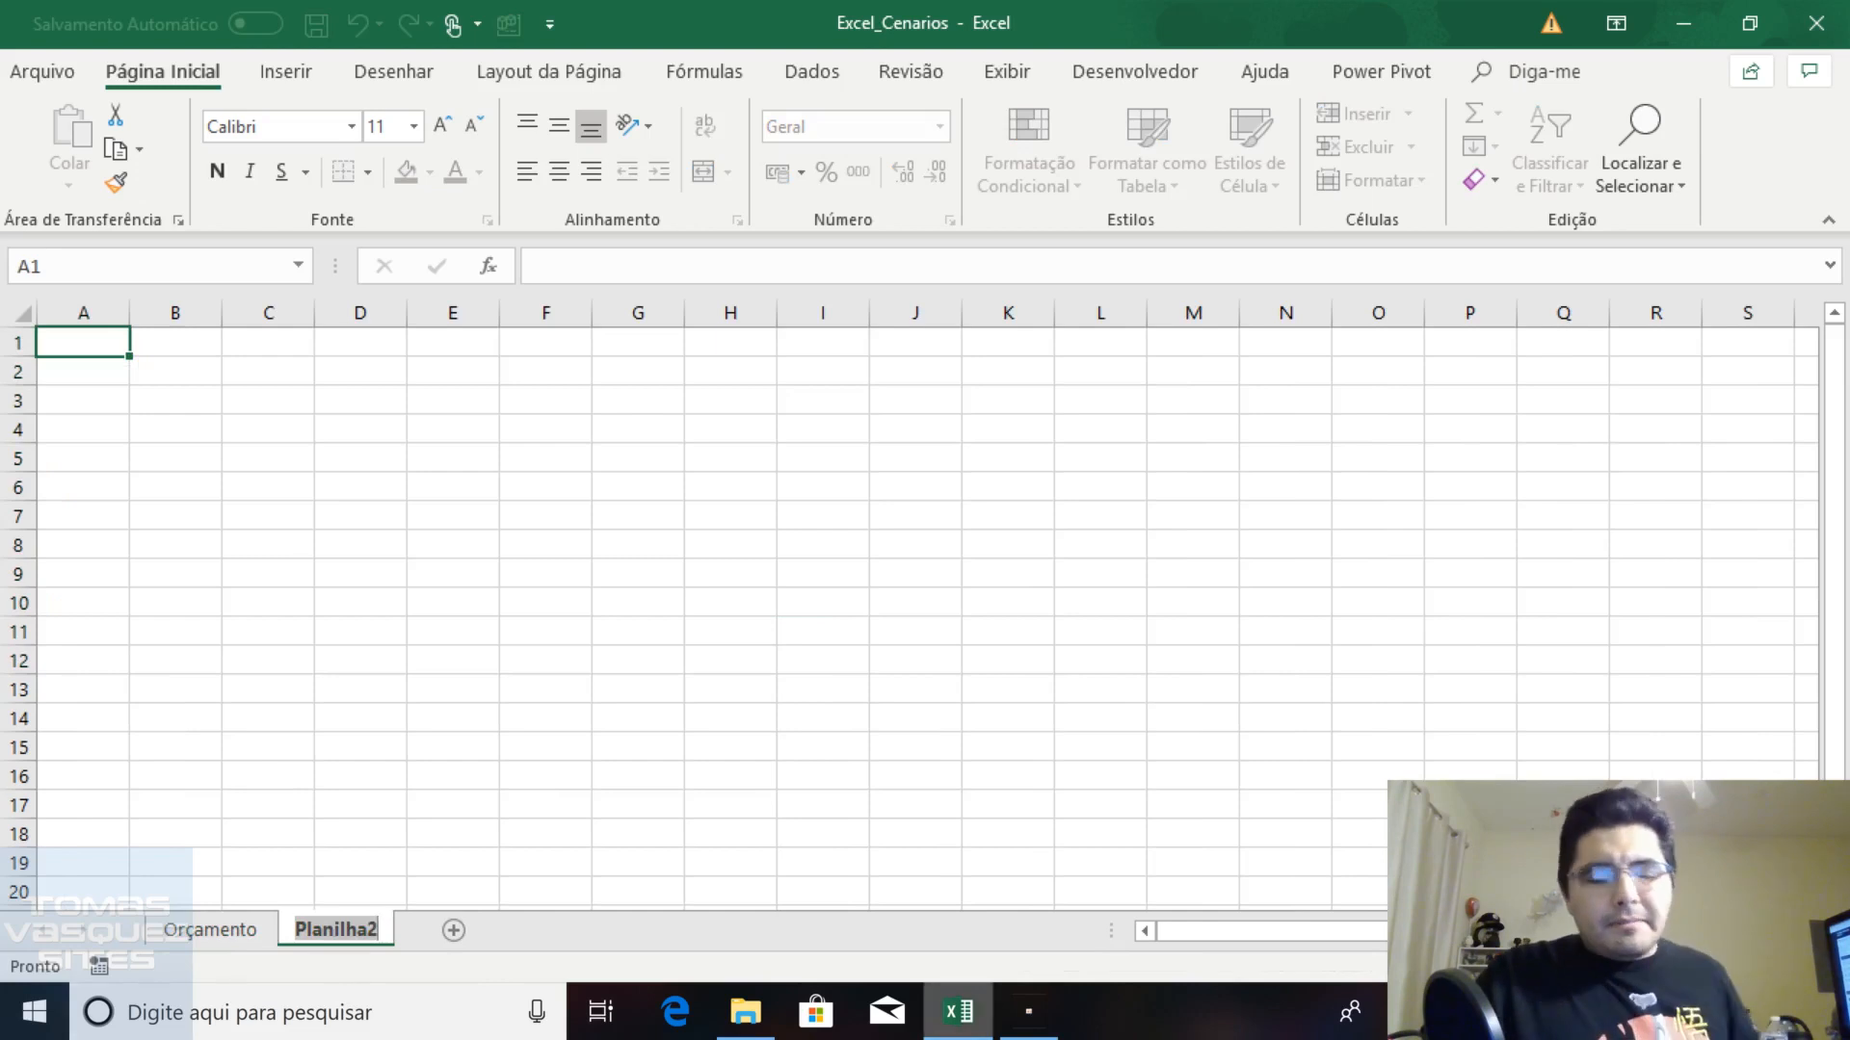
pyautogui.write('O')
pyautogui.press('BackSpace')
pyautogui.write('Us')
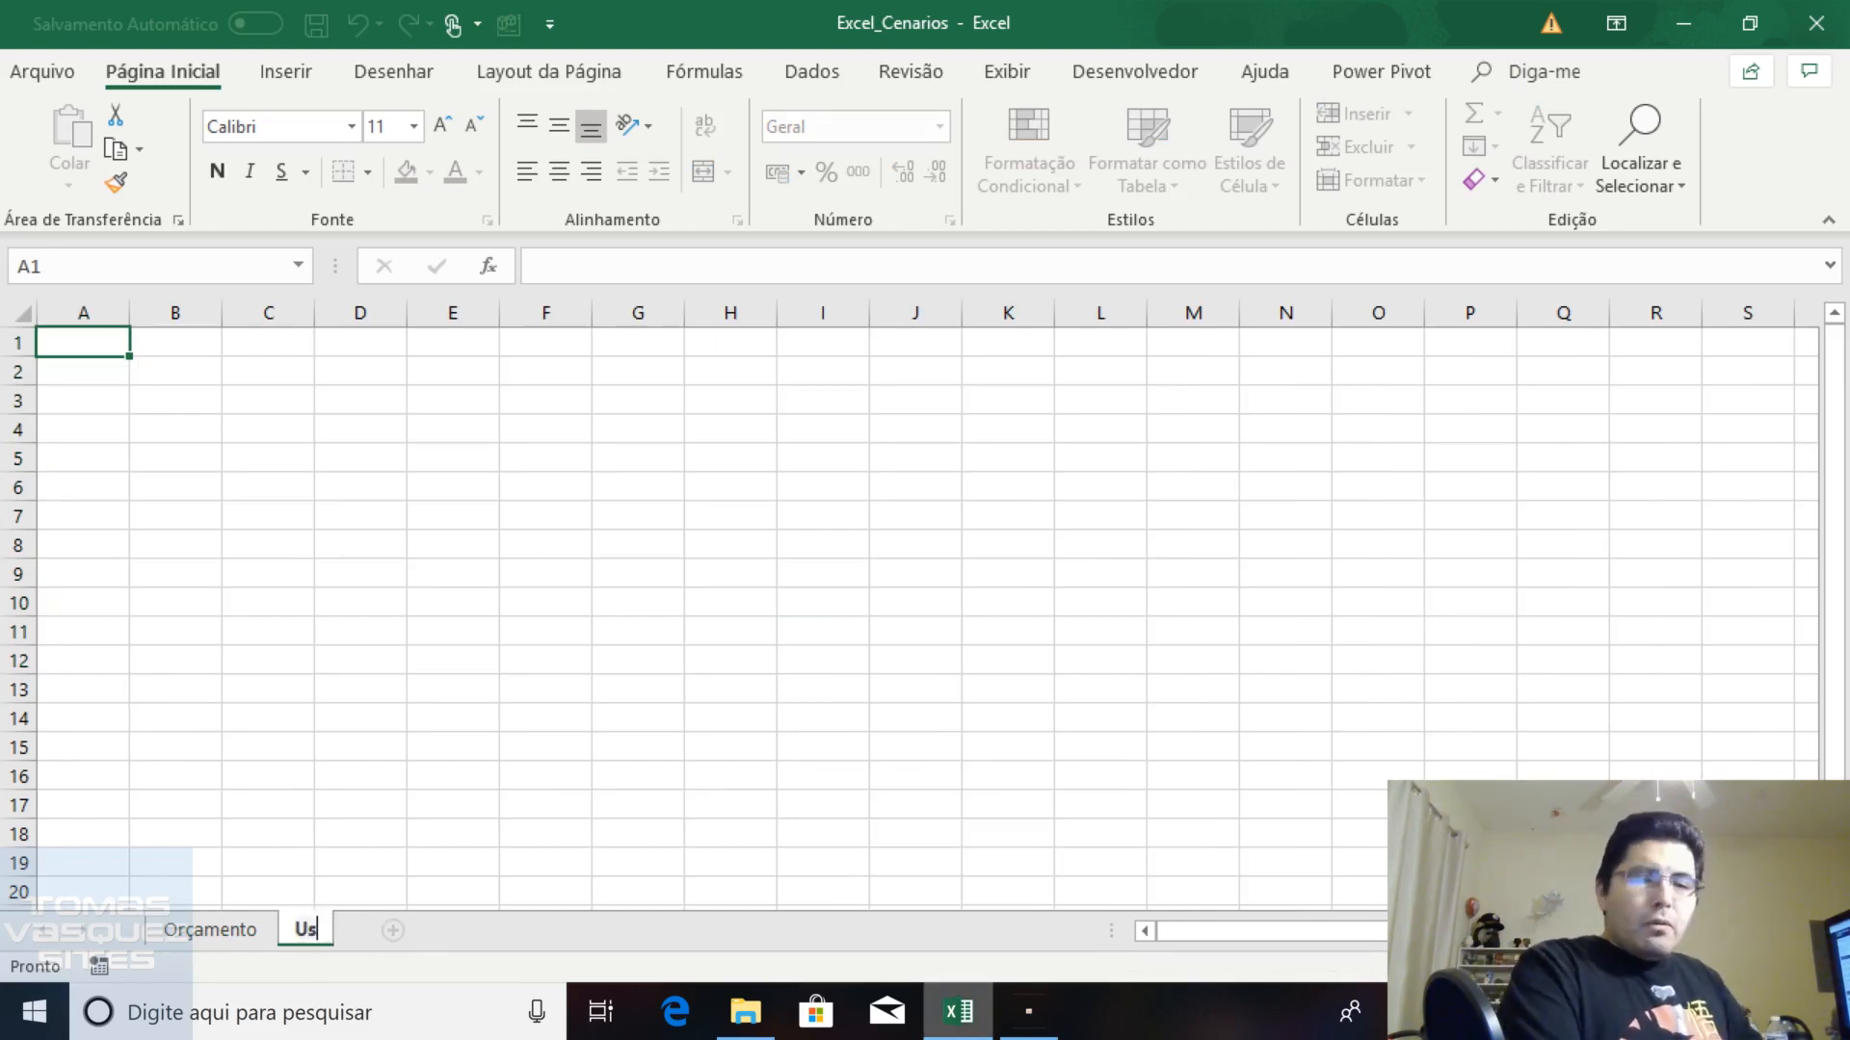
pyautogui.write('ando cen')
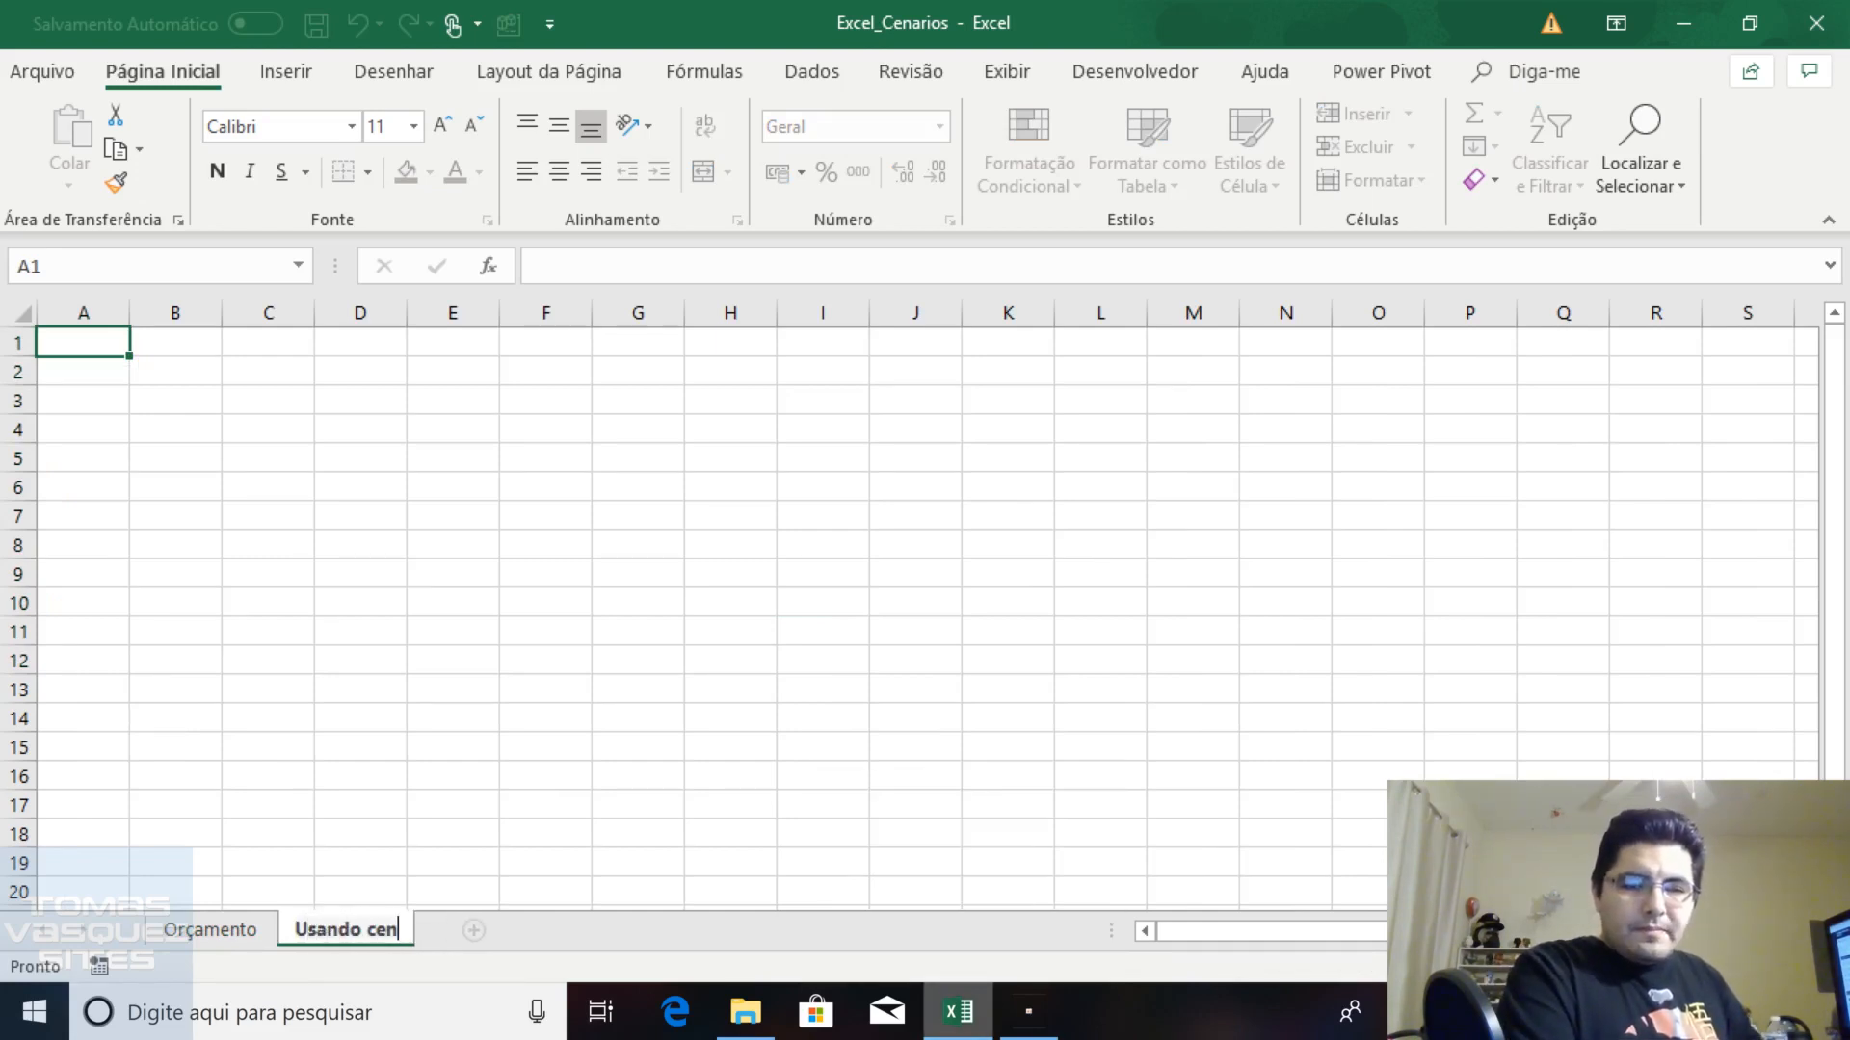
pyautogui.write('ários')
pyautogui.press('Return')
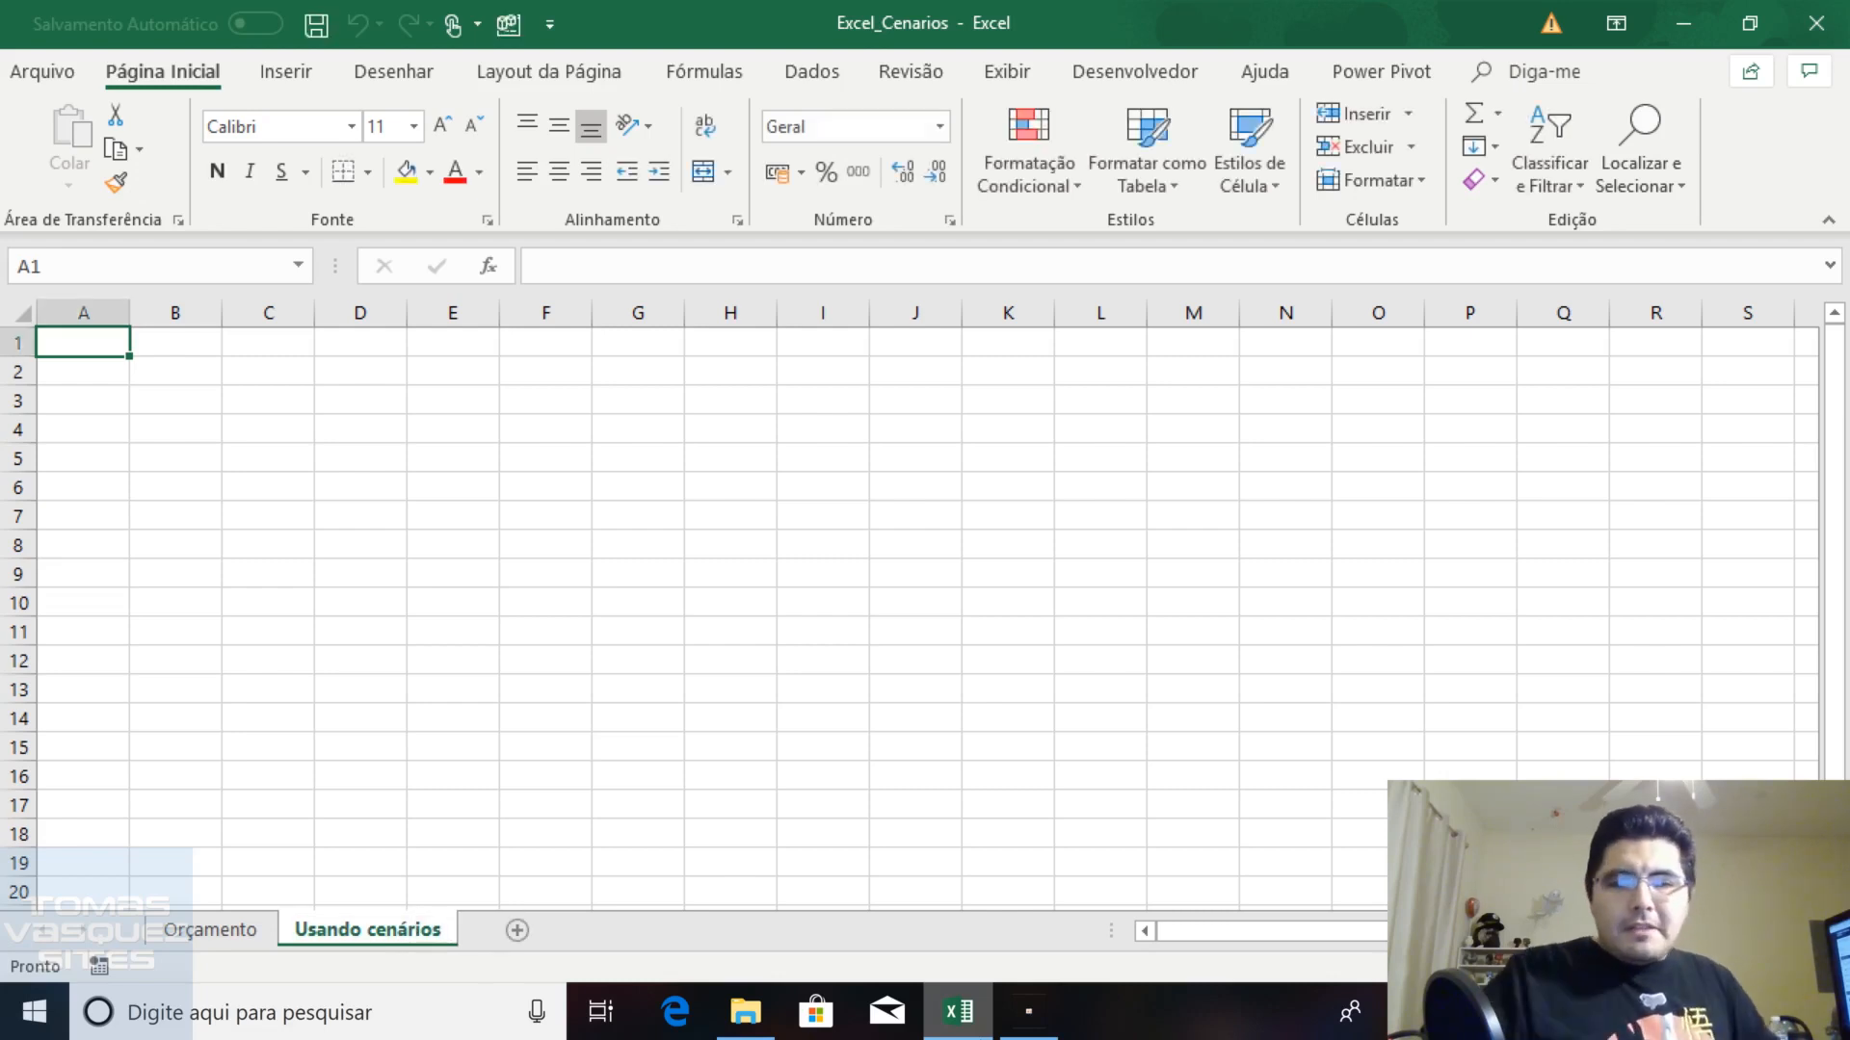
# Copy the budget table A1:F12 from the Orçamento sheet into the Usando cenários sheet, starting at A1
pyautogui.click(210, 931)
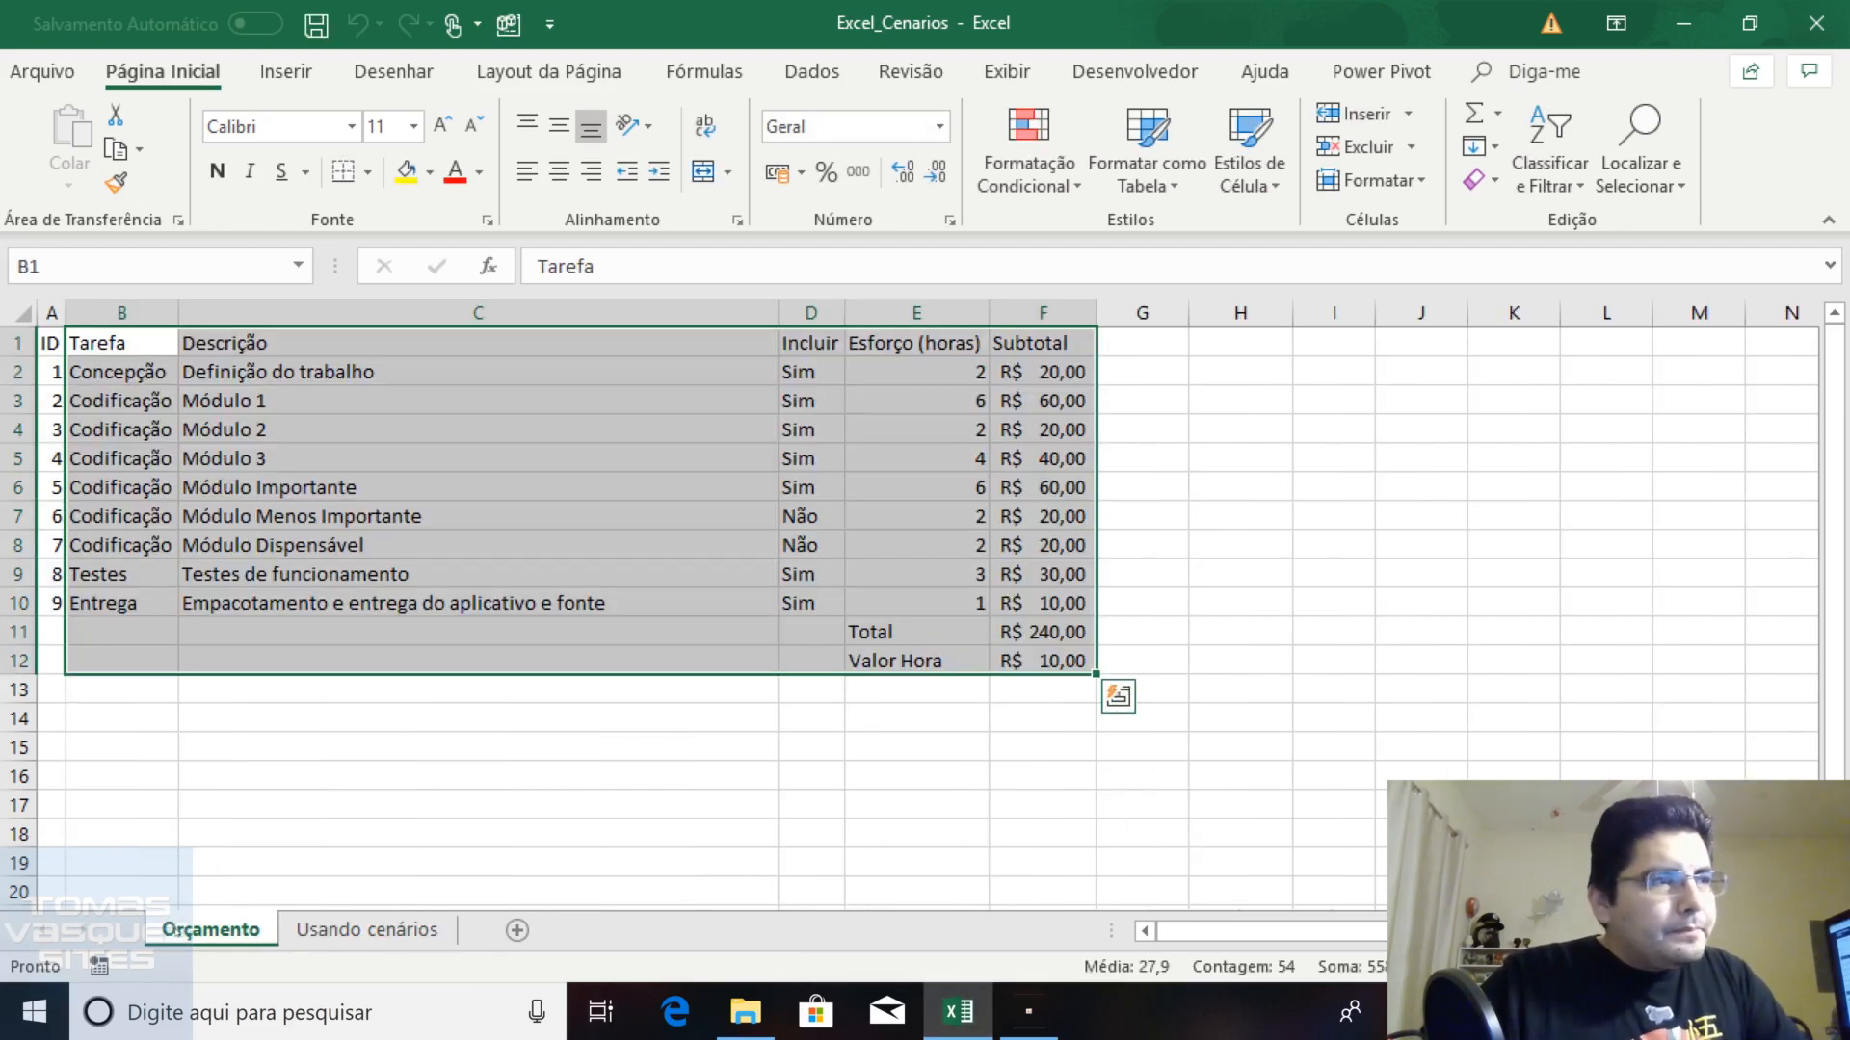
pyautogui.moveTo(43, 343); pyautogui.dragTo(1031, 664)
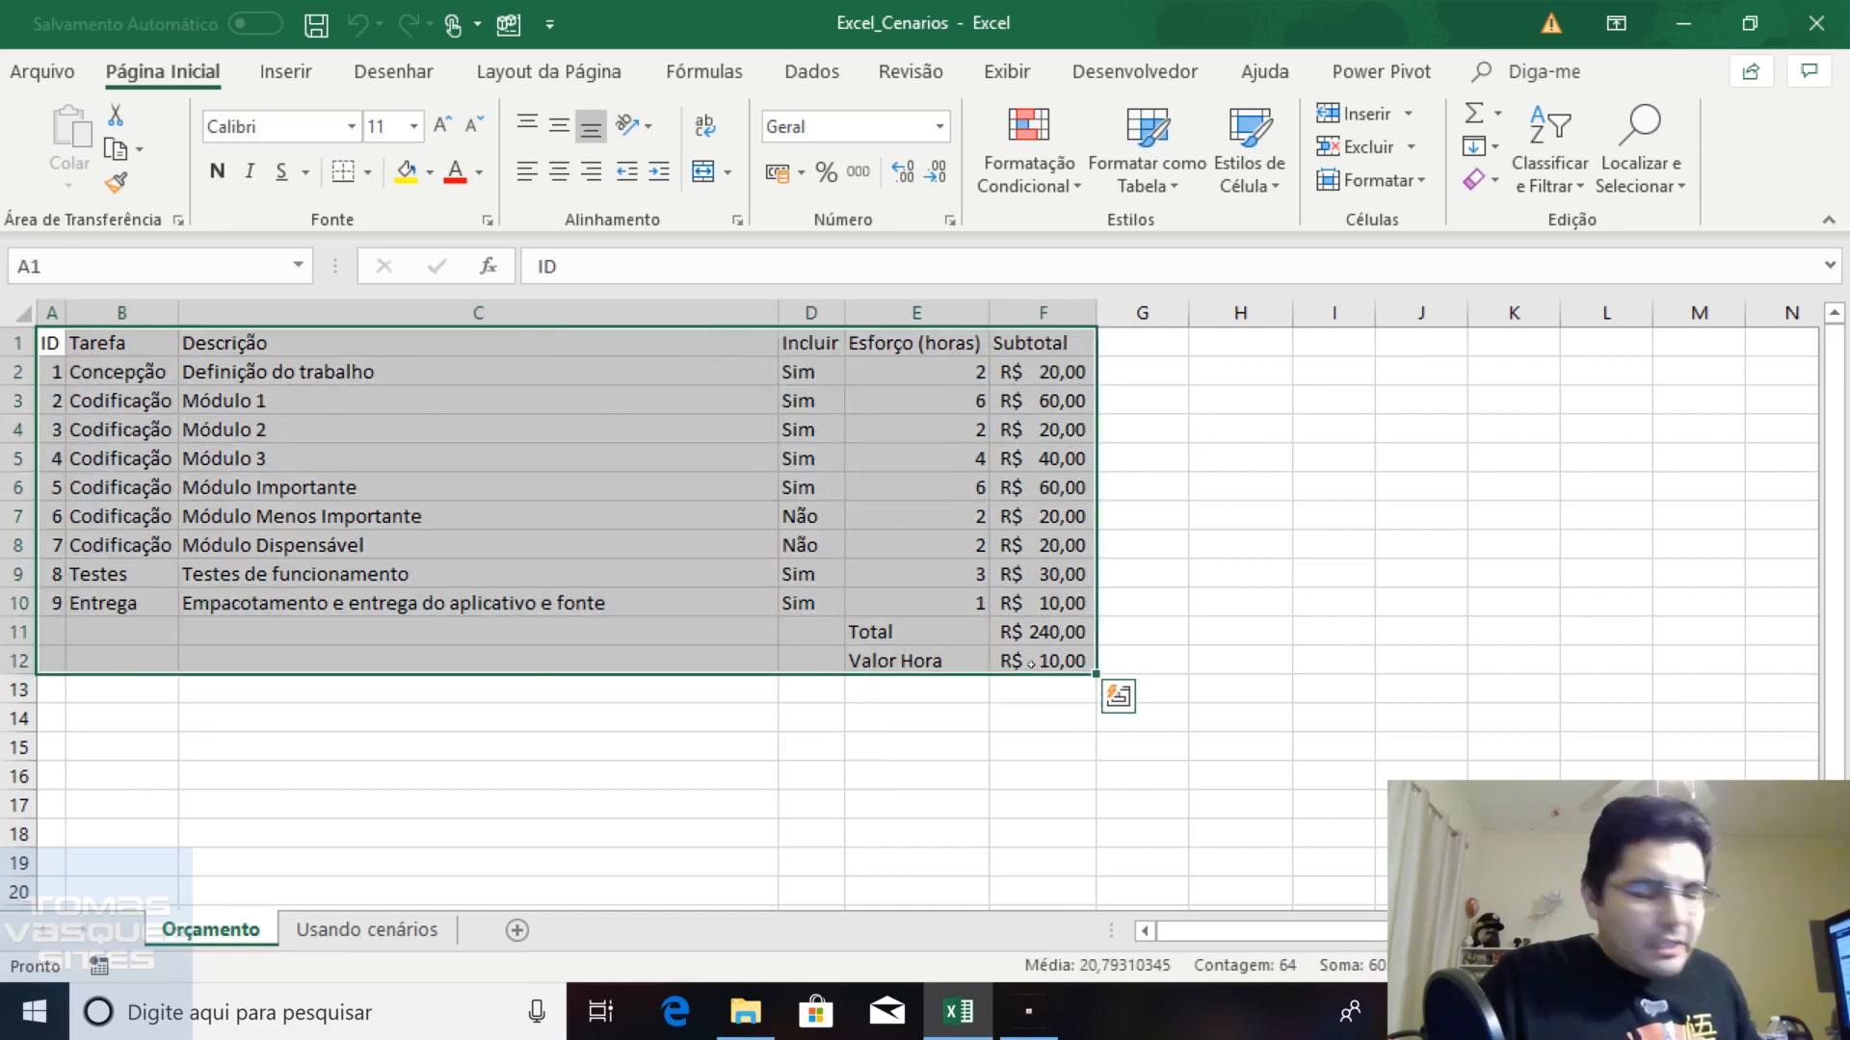
pyautogui.hotkey('ctrl', 'c')
pyautogui.click(367, 929)
pyautogui.hotkey('ctrl', 'v')
# Auto-fit the widths of columns A to F to the pasted table's contents
pyautogui.moveTo(127, 316); pyautogui.dragTo(459, 314)
pyautogui.hotkey('ctrl', 'z')
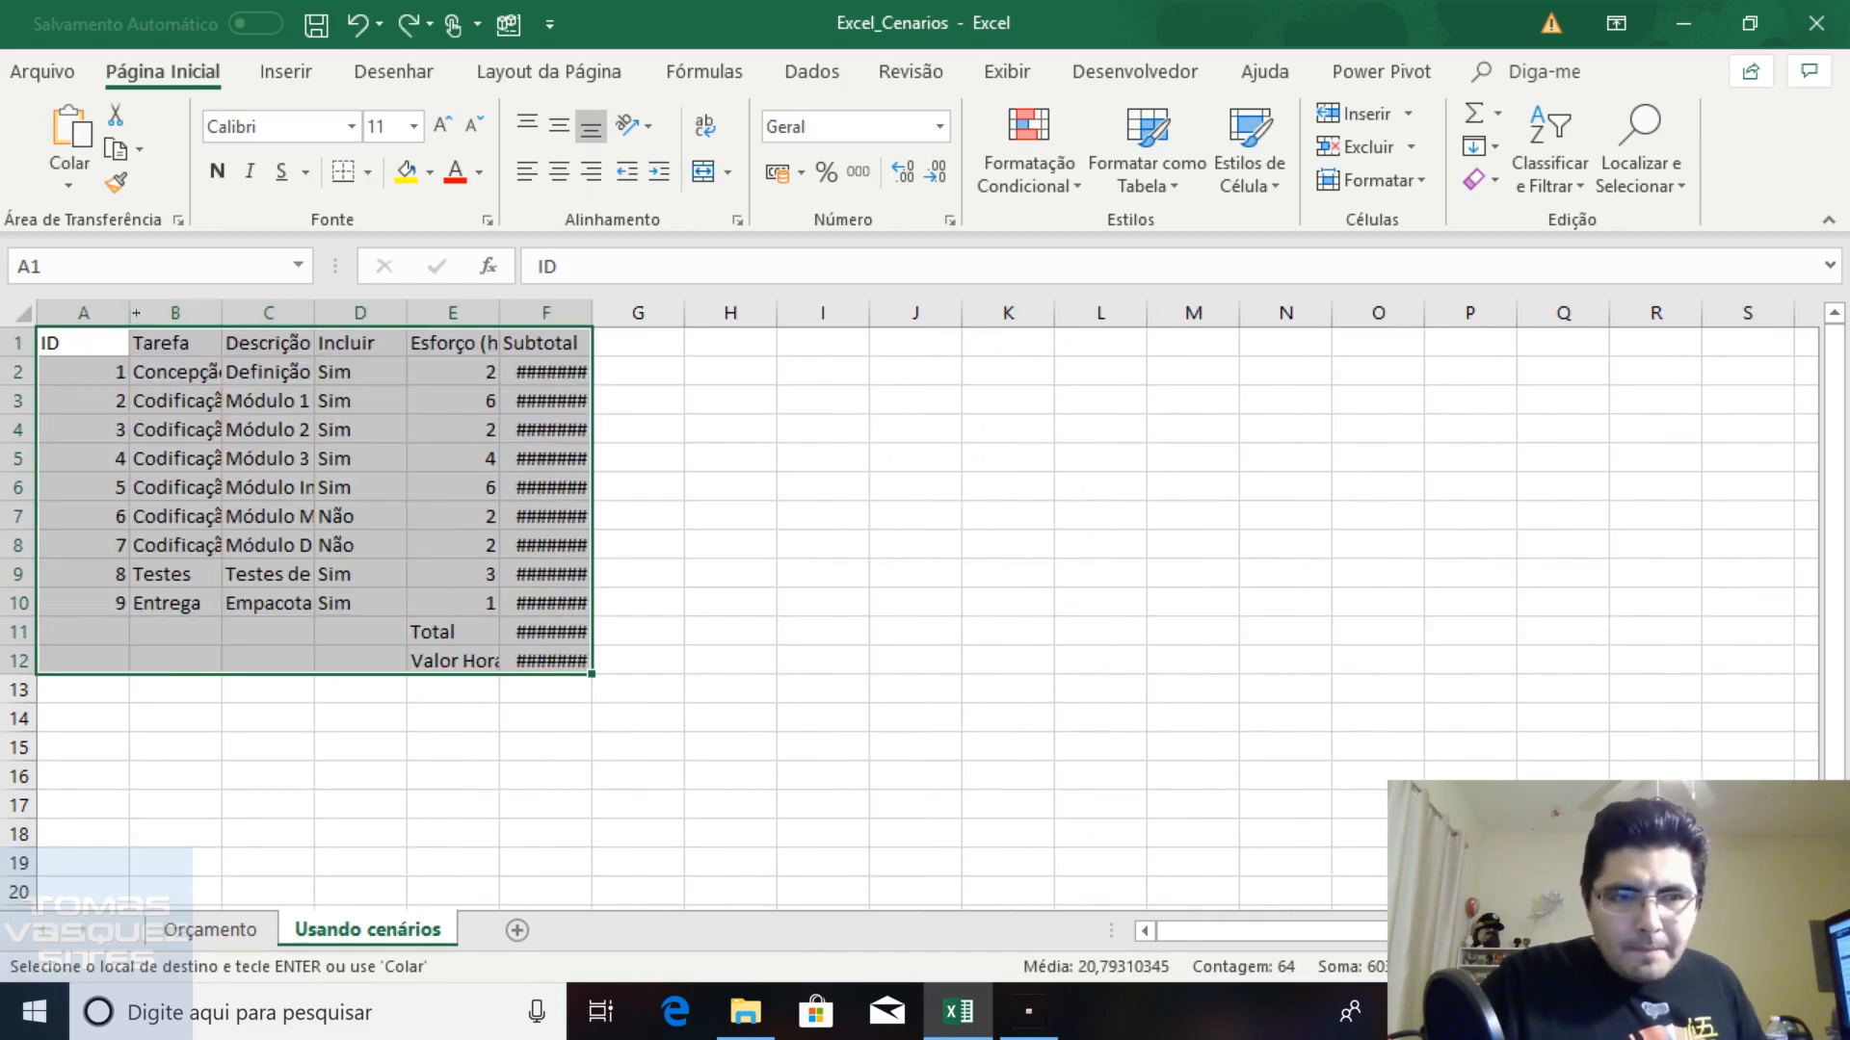
pyautogui.moveTo(84, 312); pyautogui.dragTo(558, 314)
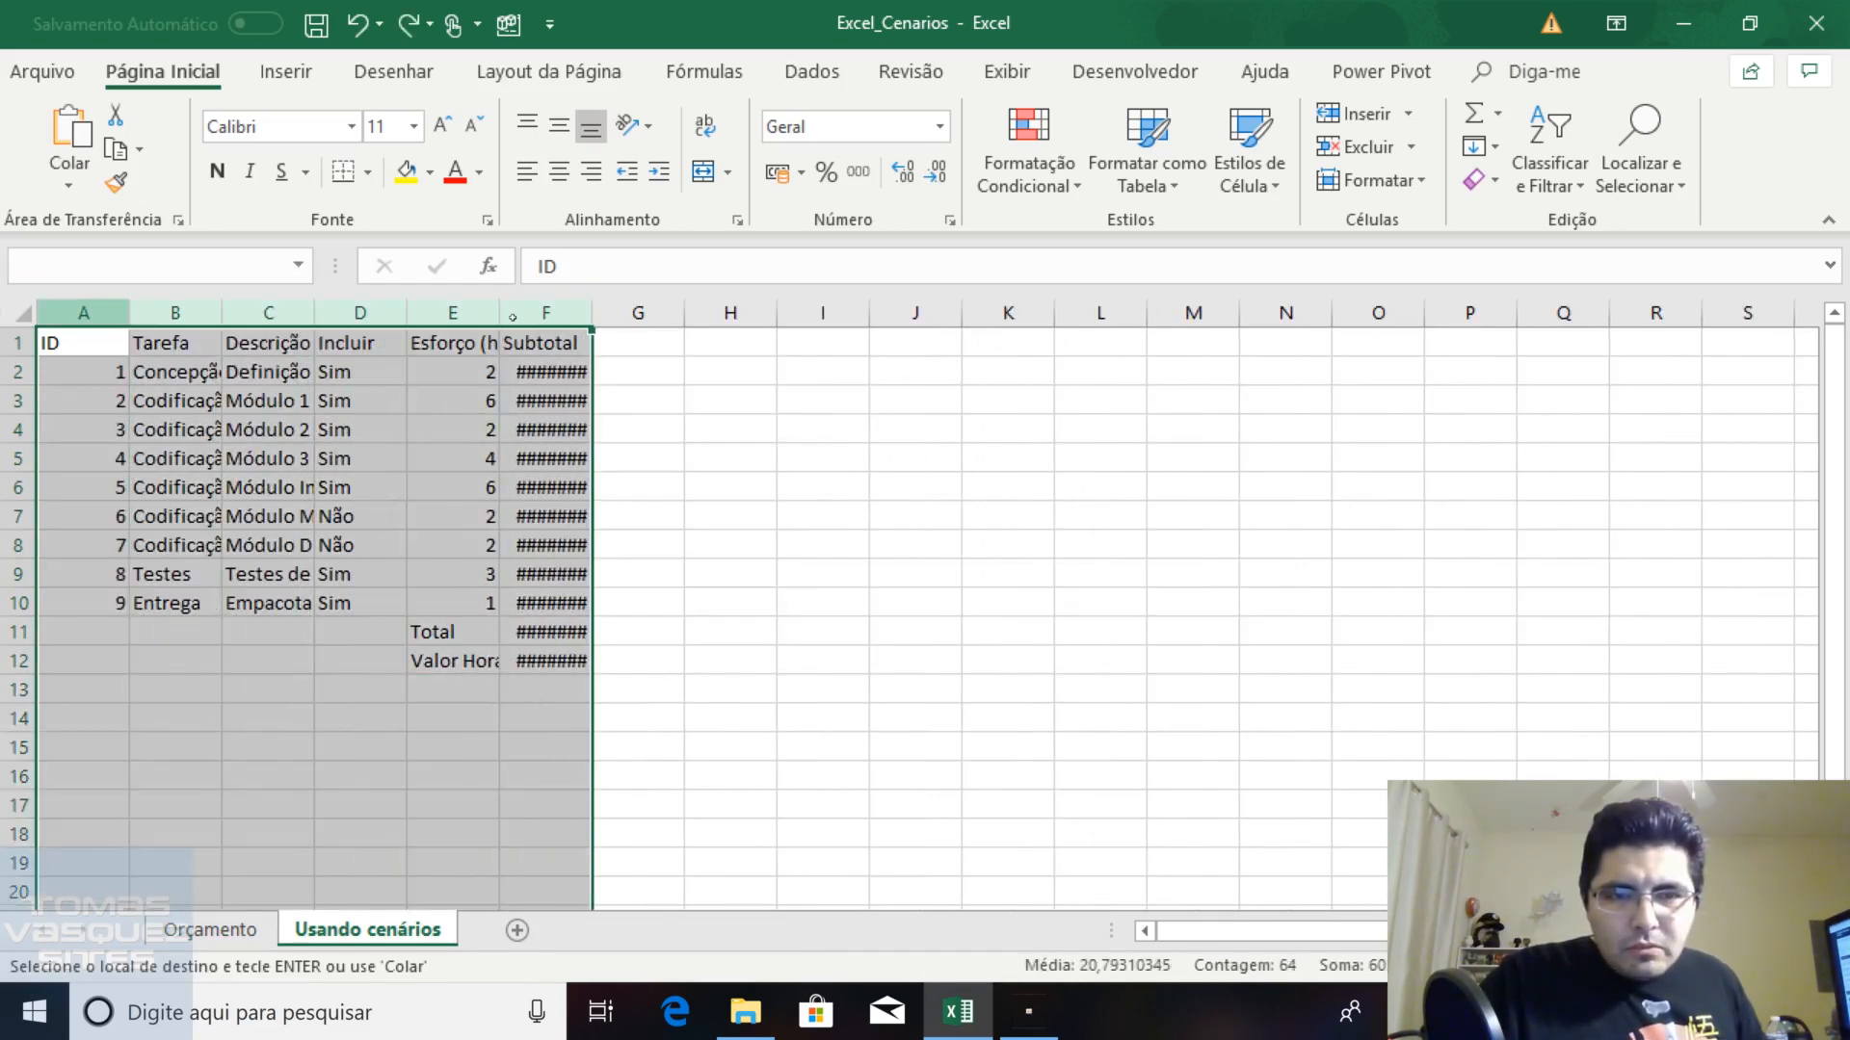
pyautogui.doubleClick(591, 313)
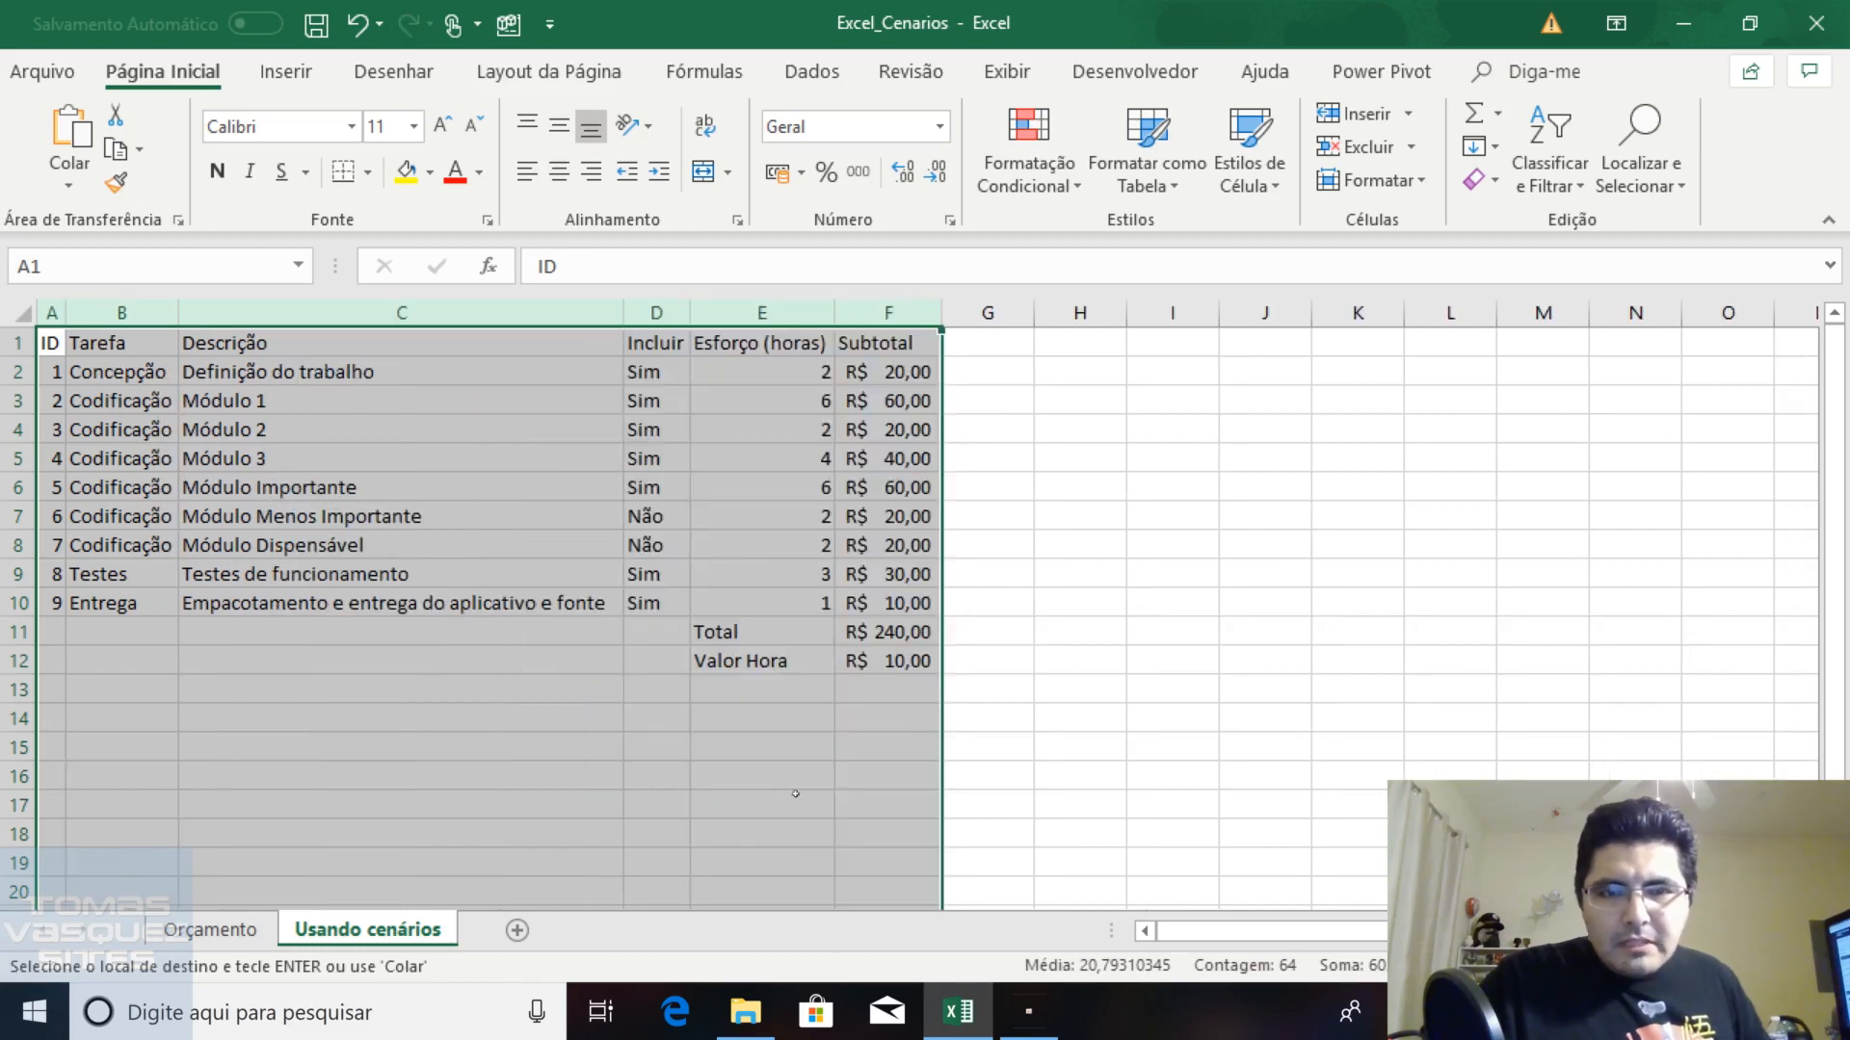
# Examine the Total formula, the Subtotal formulas and the Valor Hora cell in column F
pyautogui.click(906, 644)
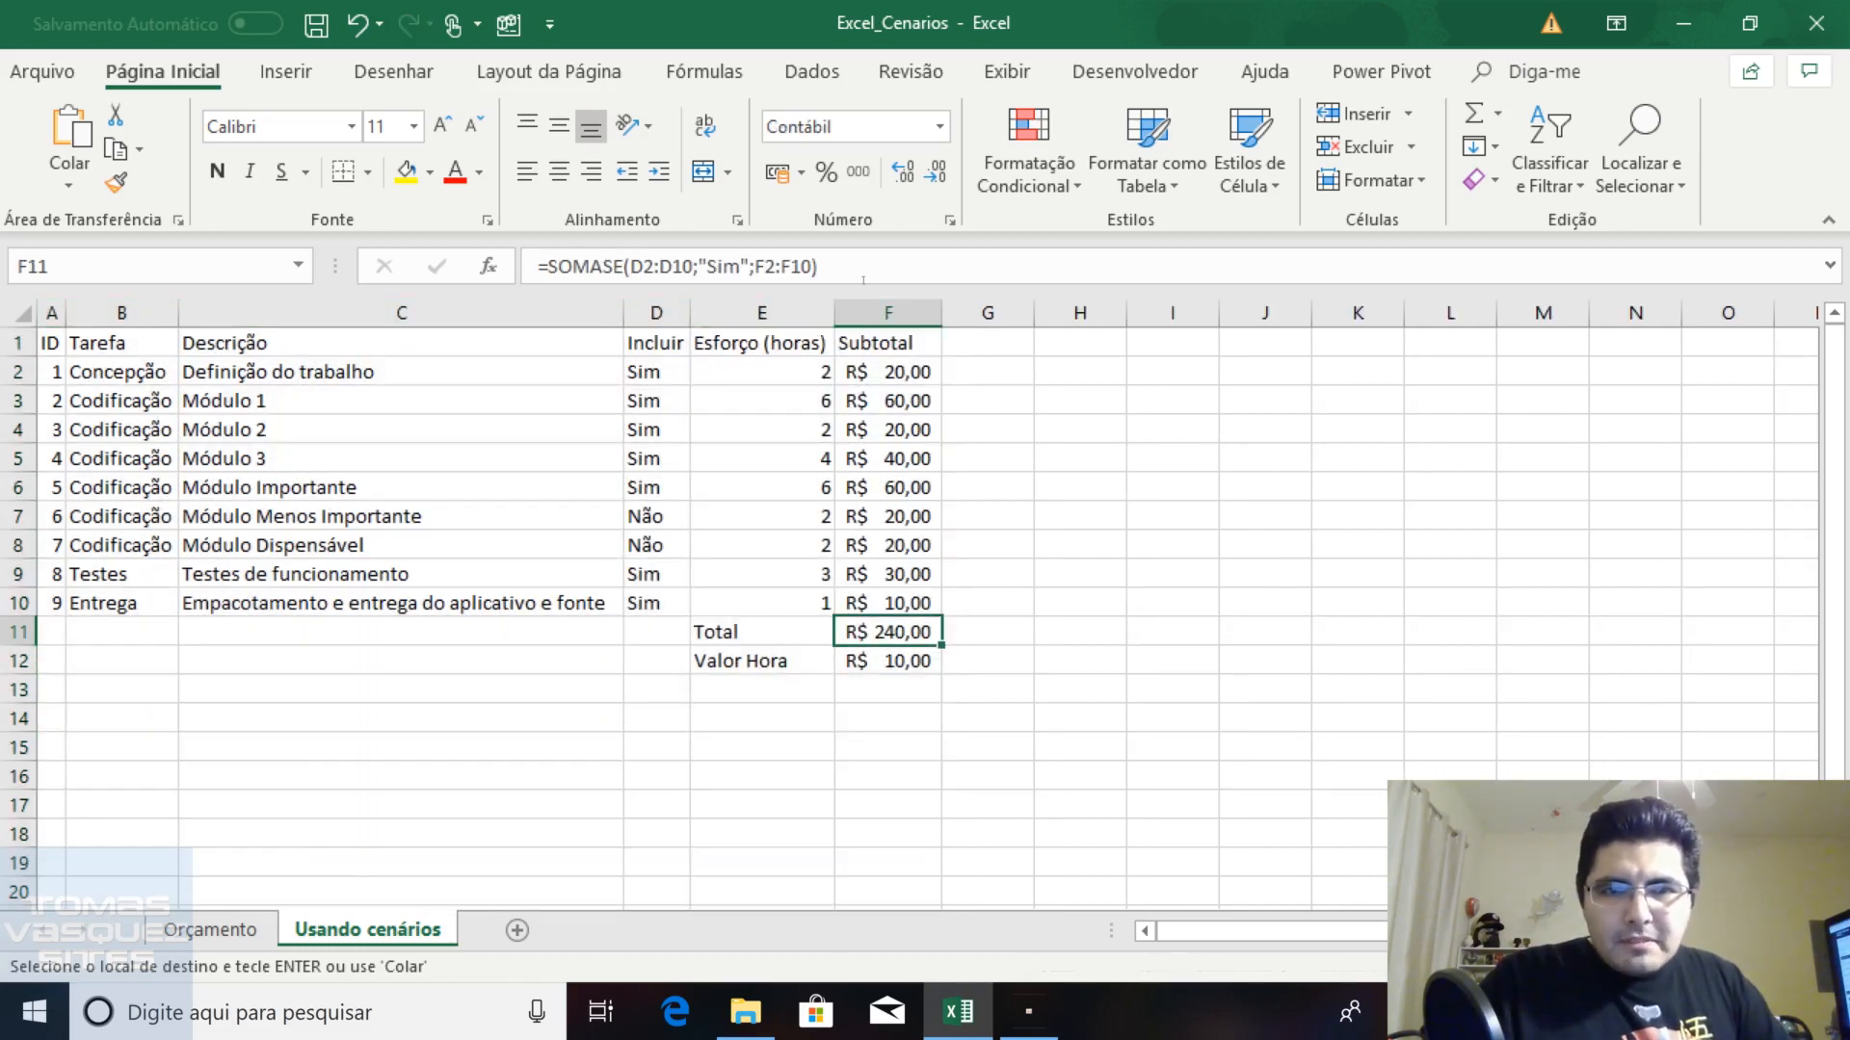
pyautogui.click(865, 275)
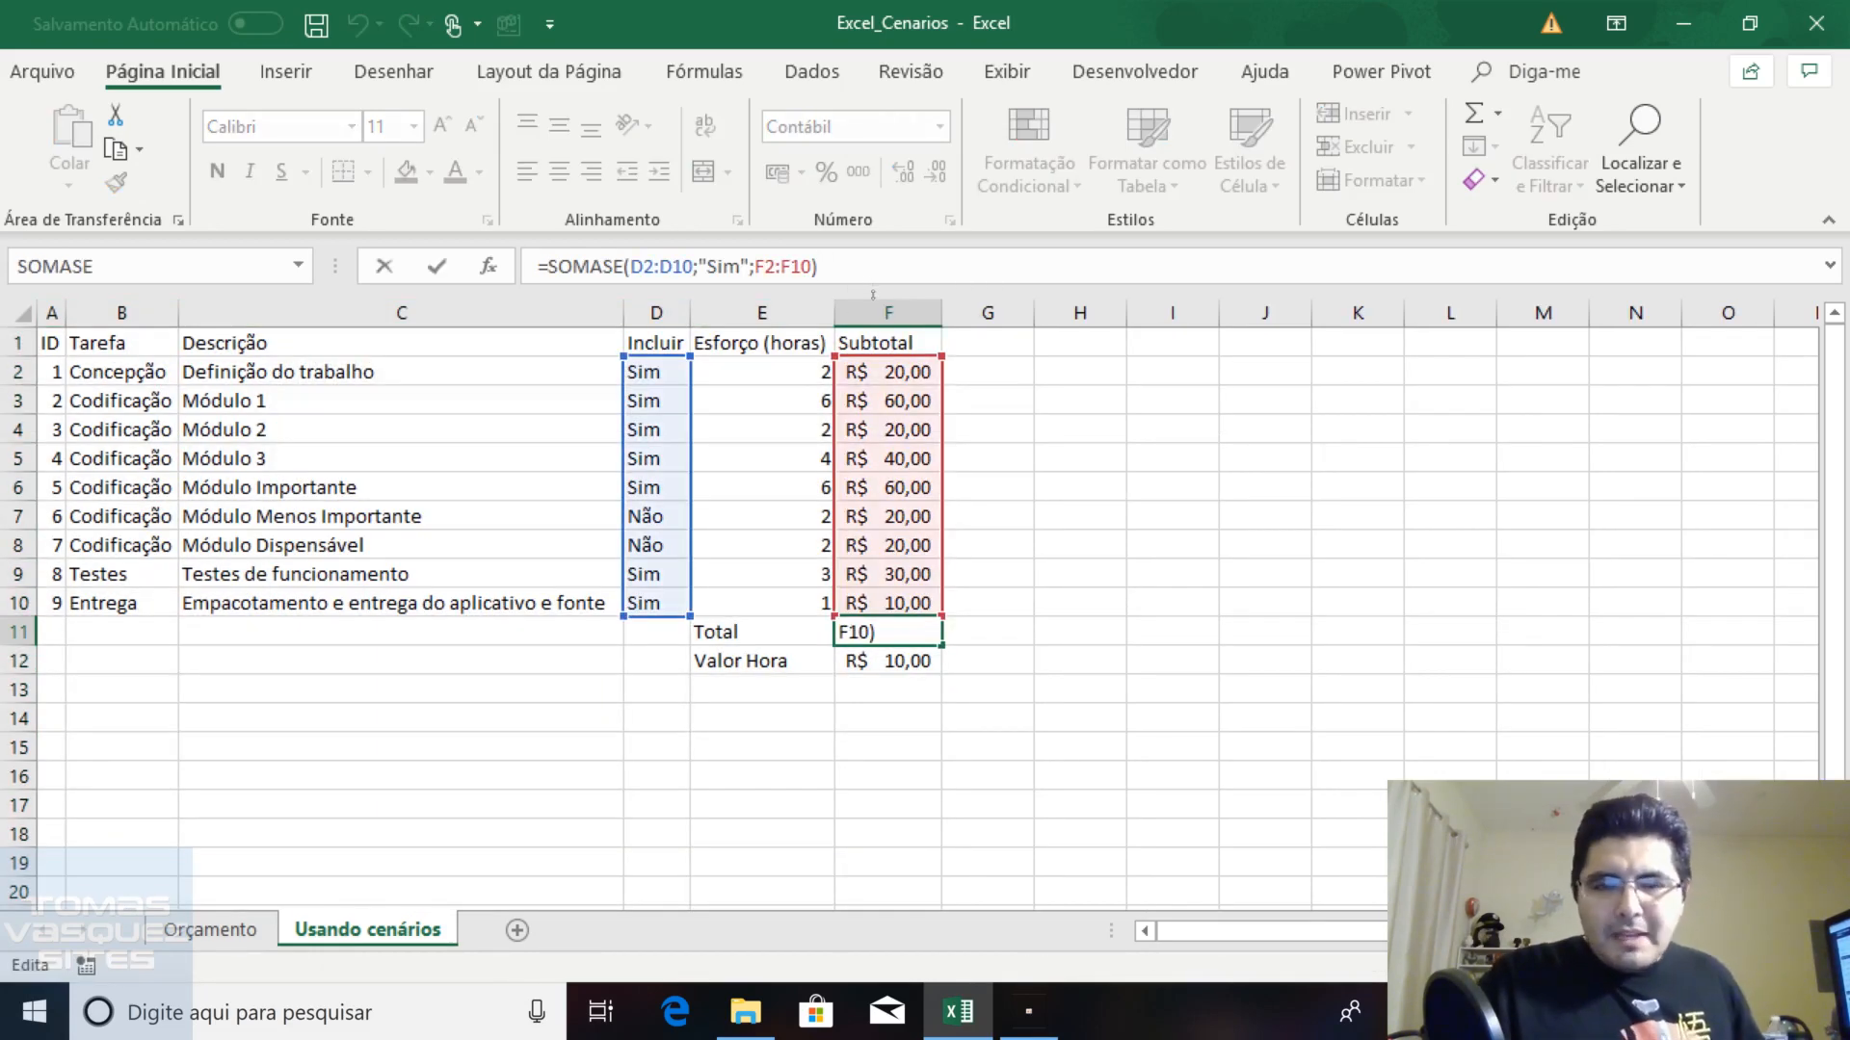
pyautogui.hotkey('ctrl', 'Return')
pyautogui.click(896, 603)
pyautogui.click(898, 490)
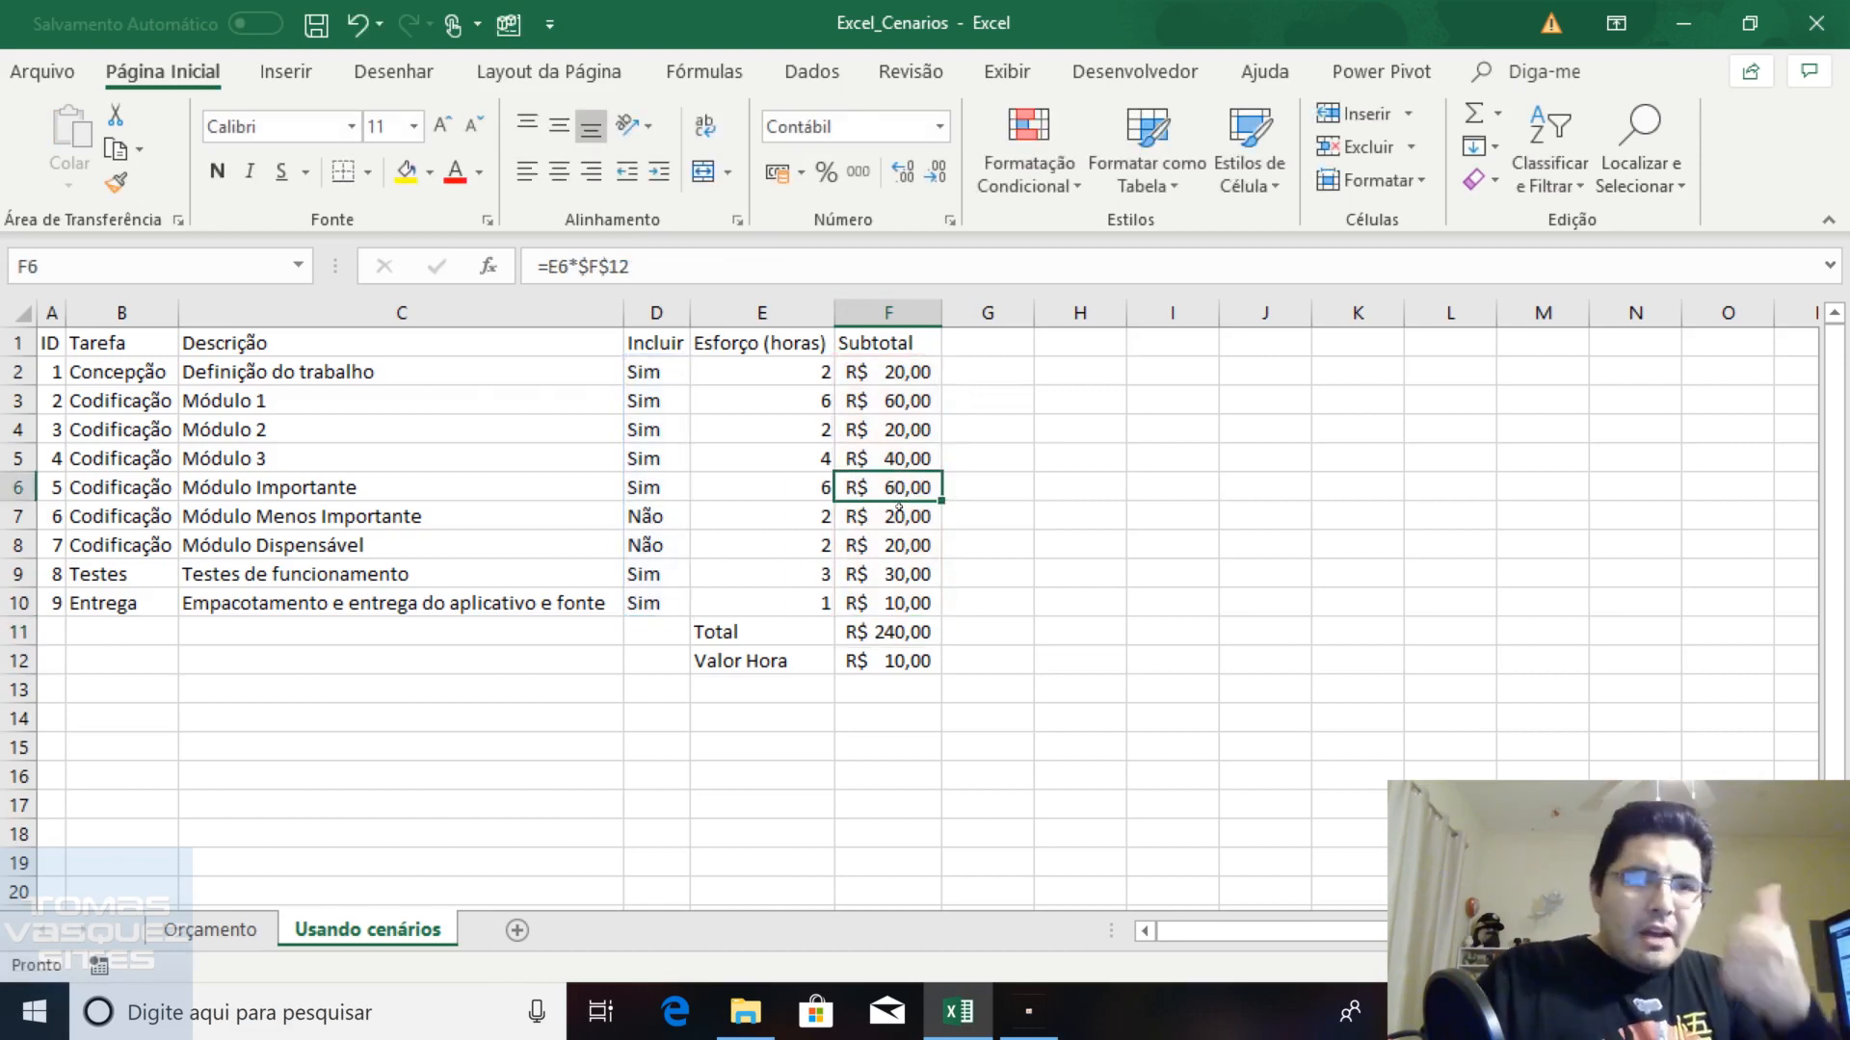
pyautogui.click(905, 632)
pyautogui.click(882, 661)
# Set Incluir to "Sim" for Módulo Menos Importante and check the Total cell
pyautogui.click(640, 510)
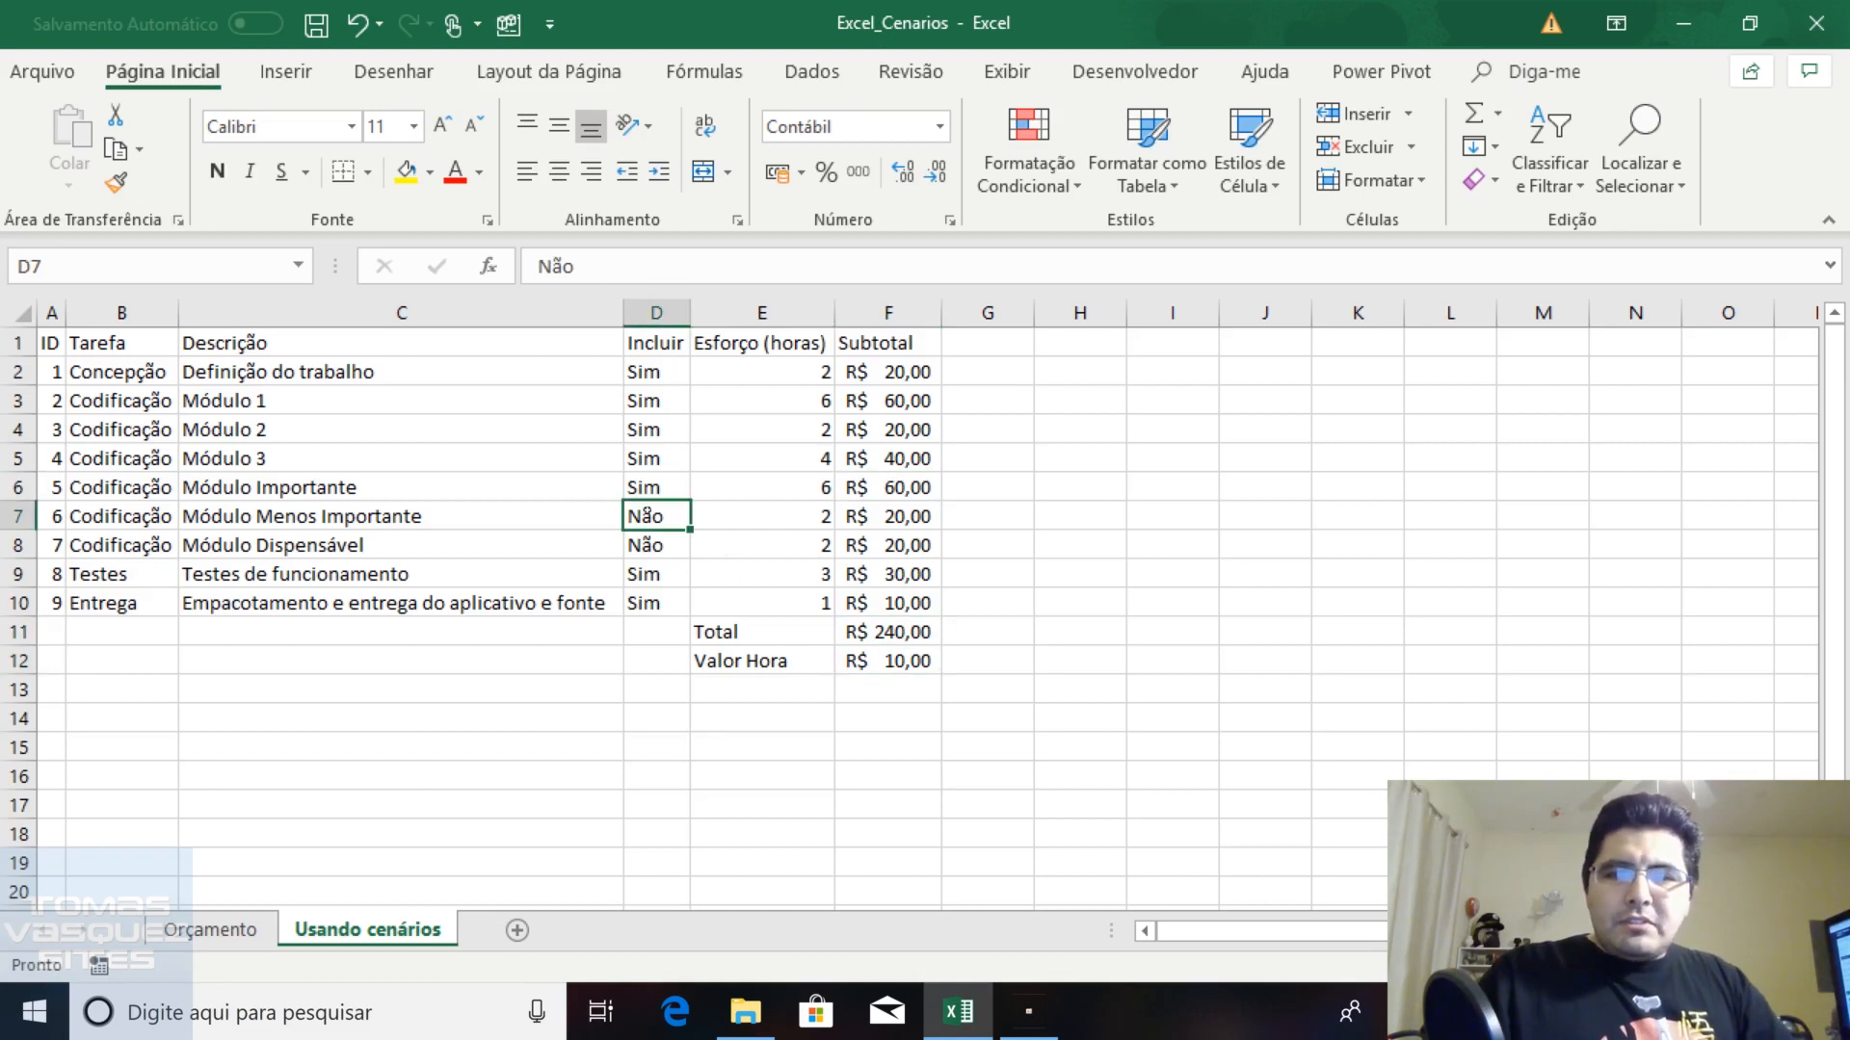
pyautogui.write('Sim')
pyautogui.press('Return')
pyautogui.press('Down')
pyautogui.press('Down')
pyautogui.press('Down')
pyautogui.press('Right')
pyautogui.press('Right')
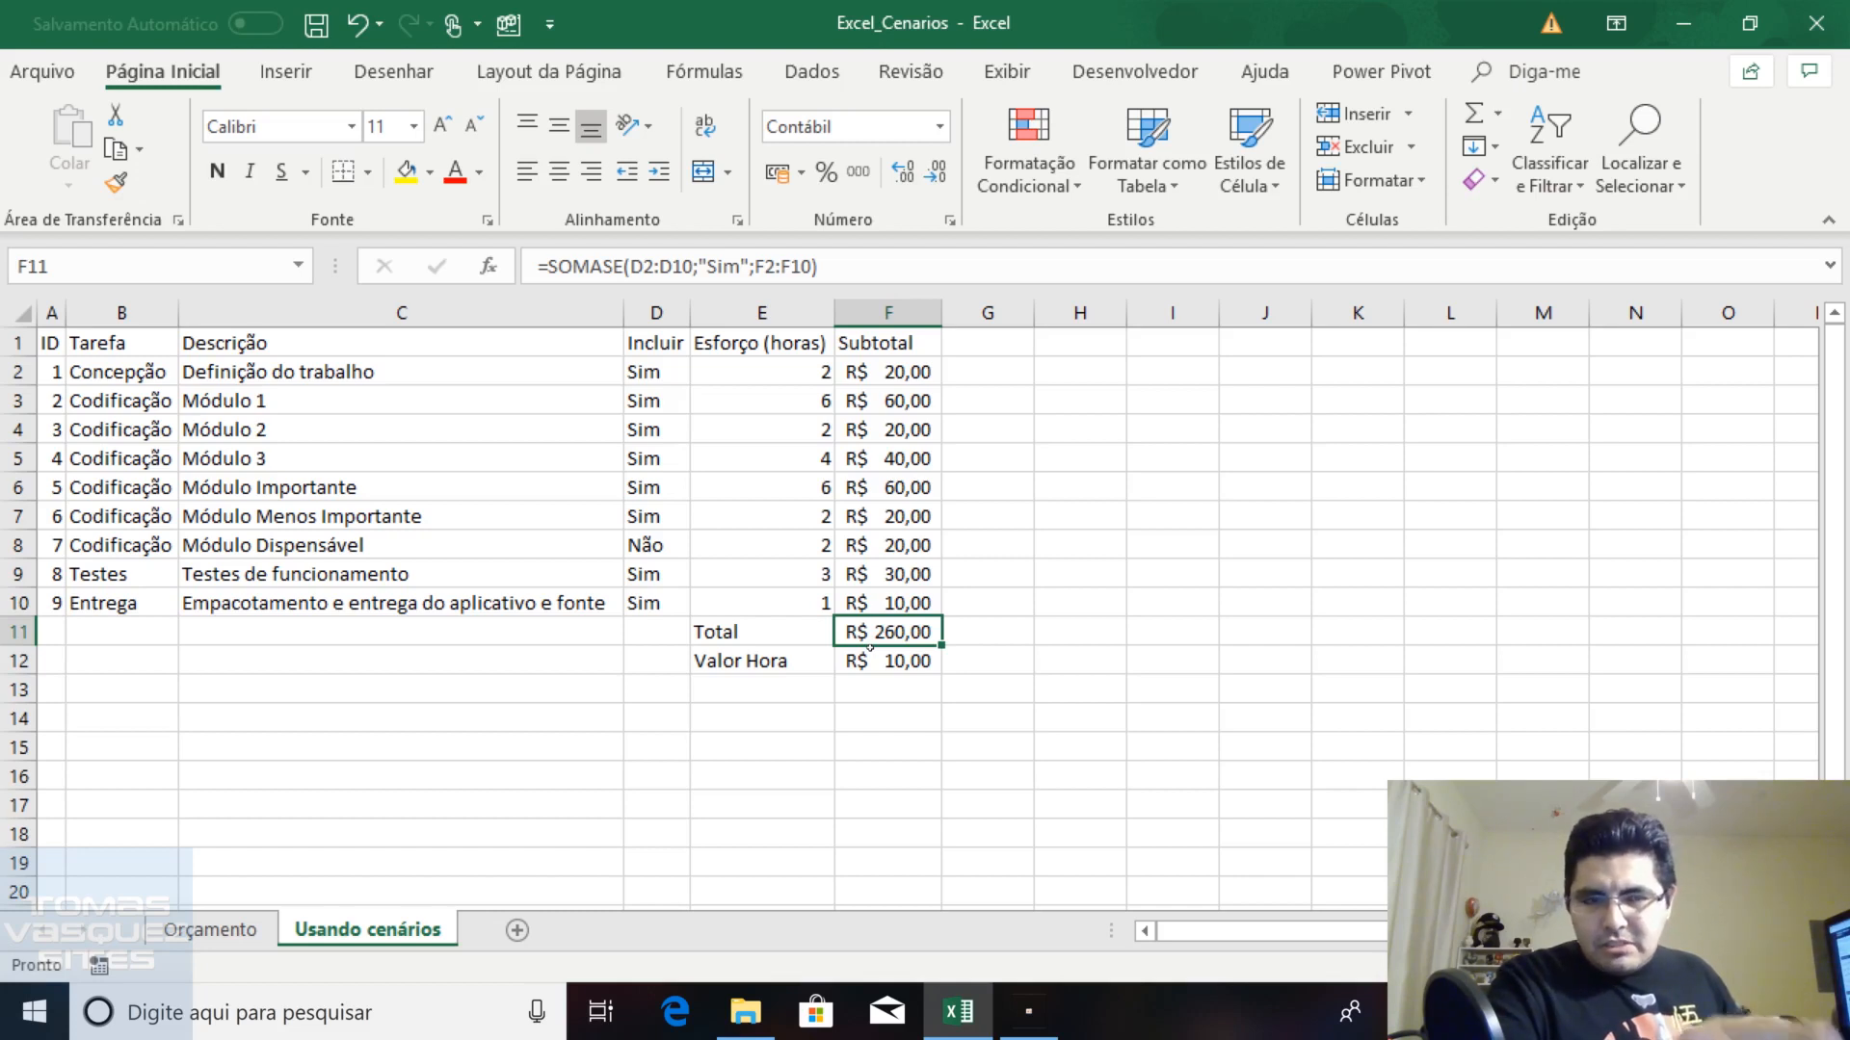
# Set Incluir to "Sim" for Módulo Dispensável in D8
pyautogui.press('Up')
pyautogui.press('Left')
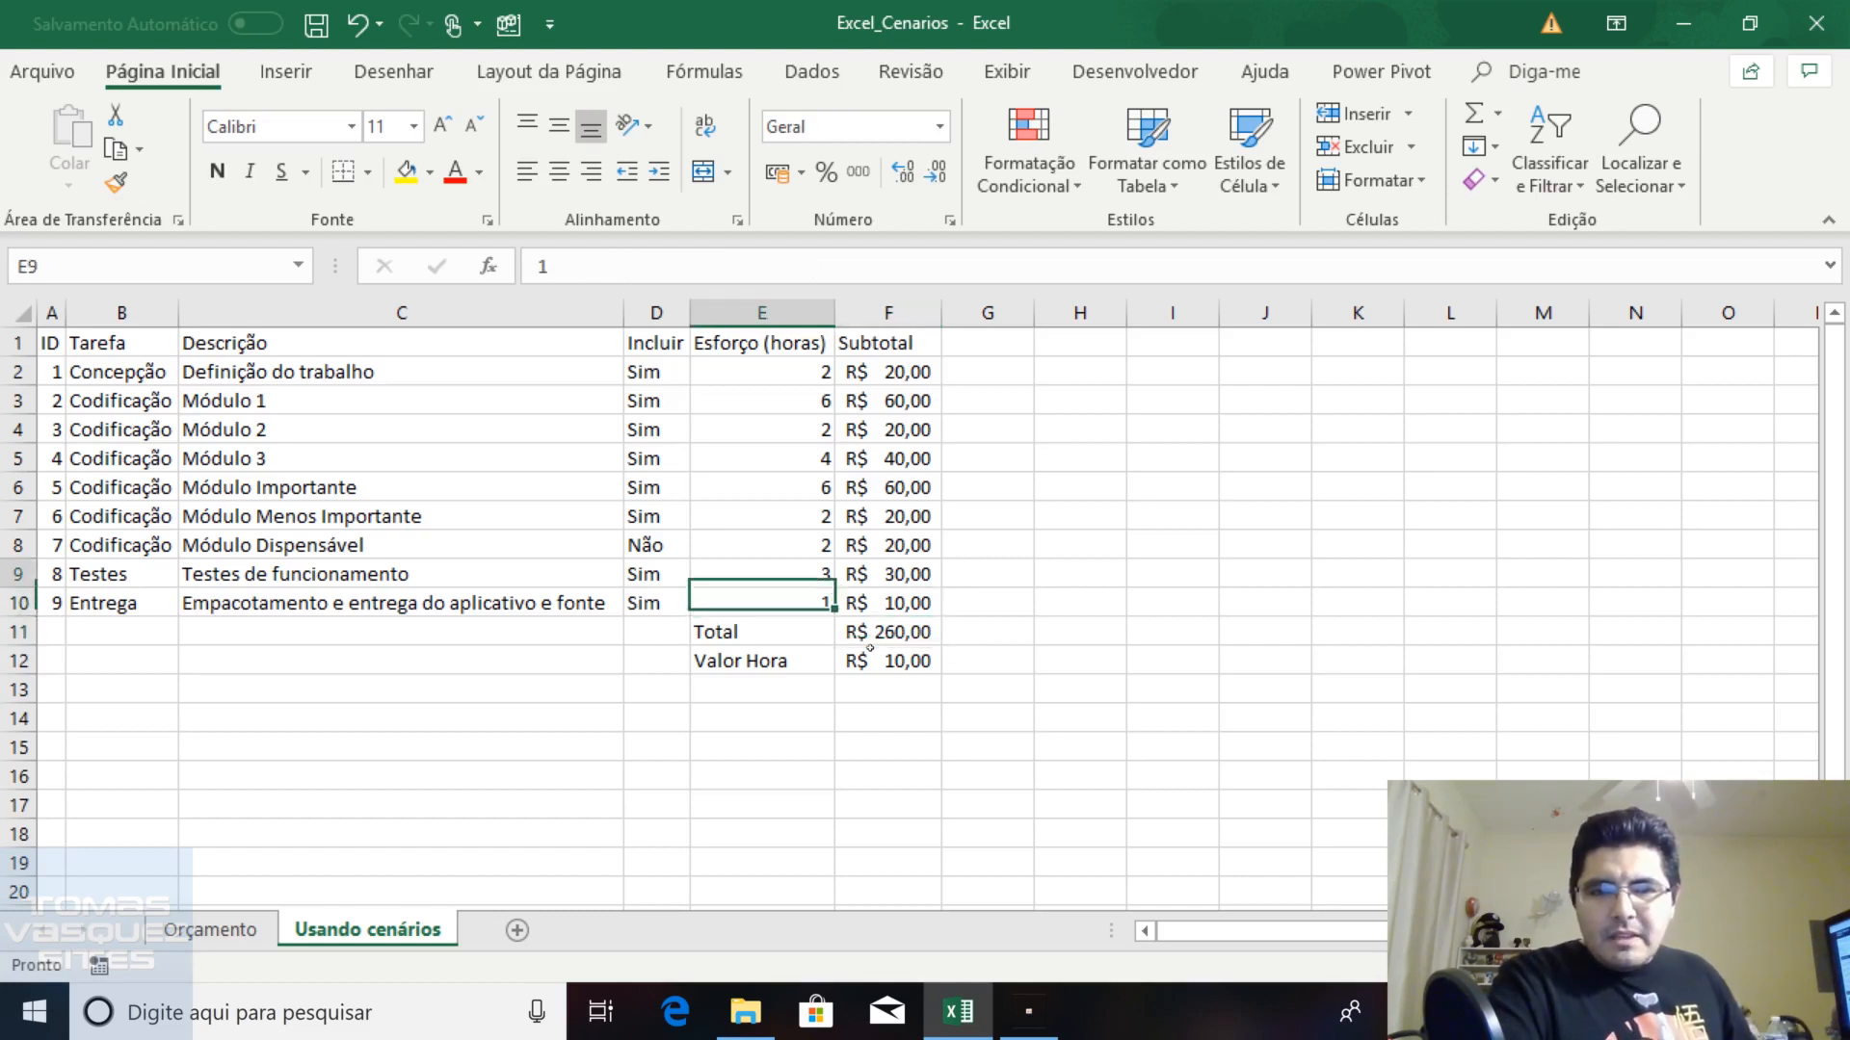
pyautogui.press('Up')
pyautogui.press('Up')
pyautogui.press('Left')
pyautogui.write('Sim')
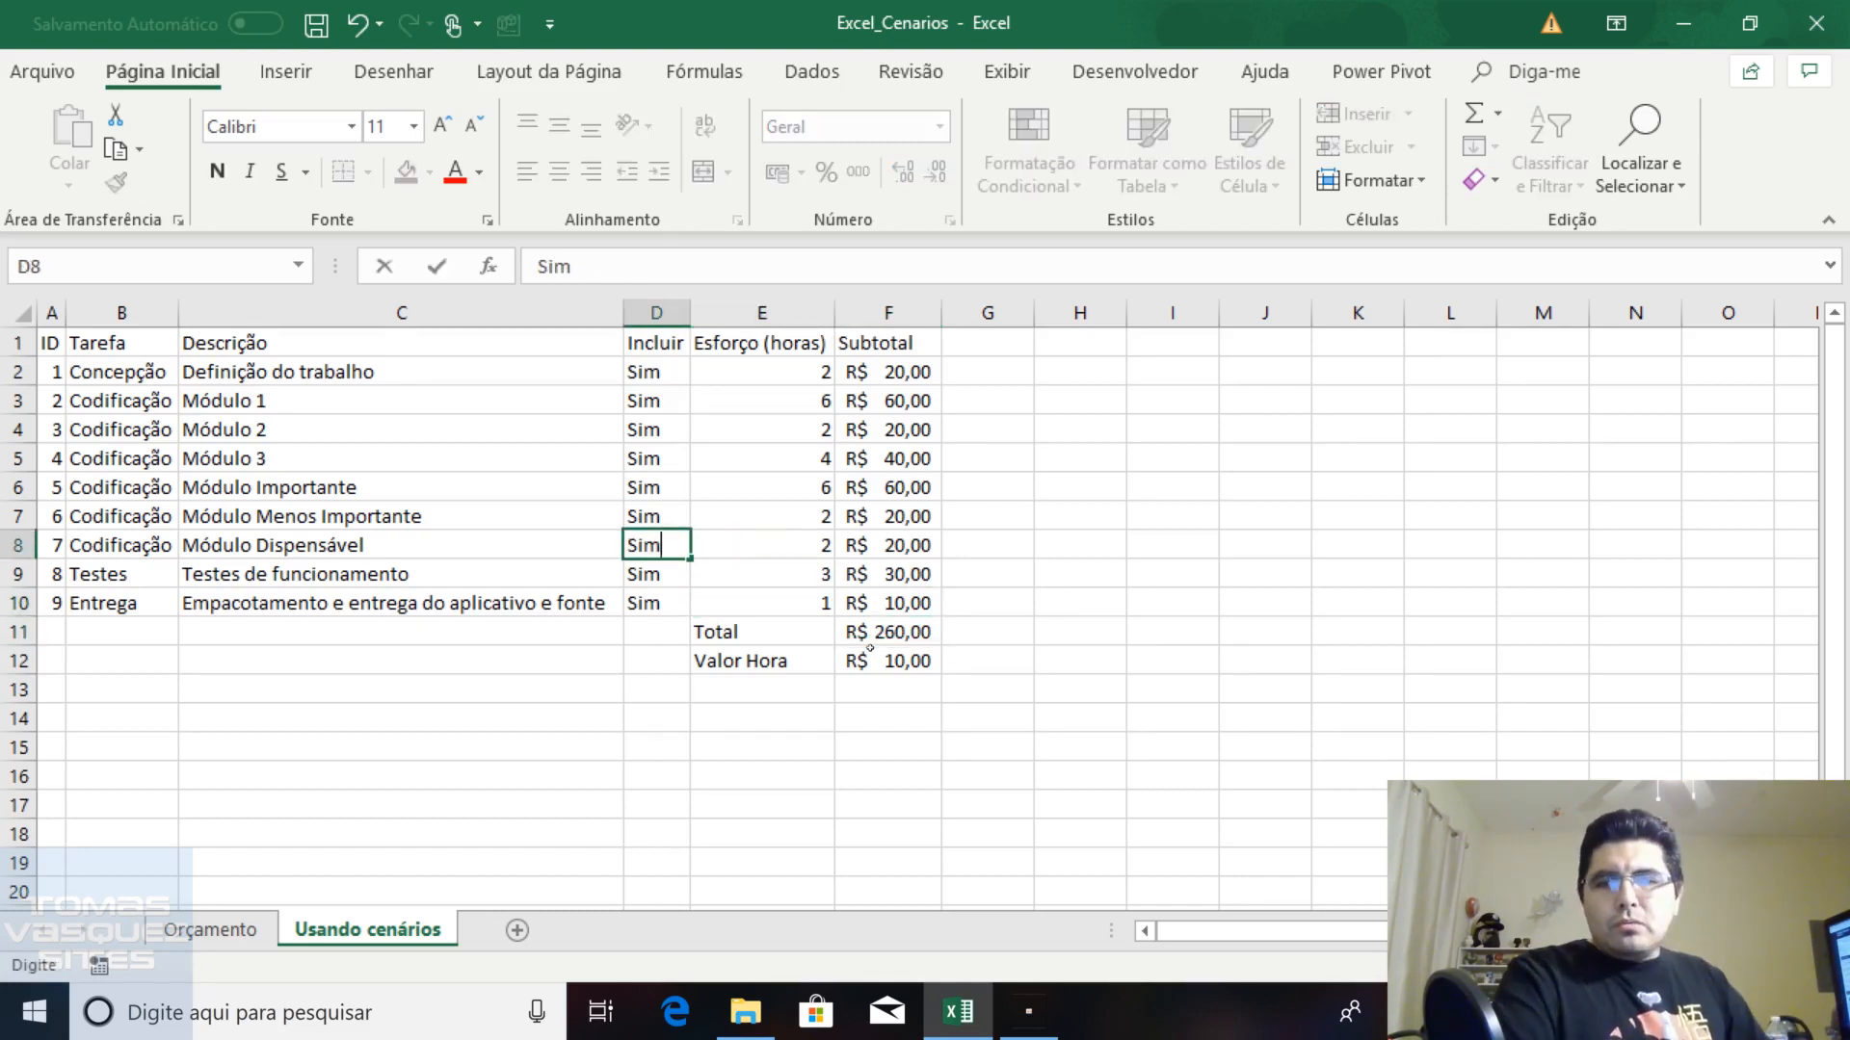
pyautogui.press('Return')
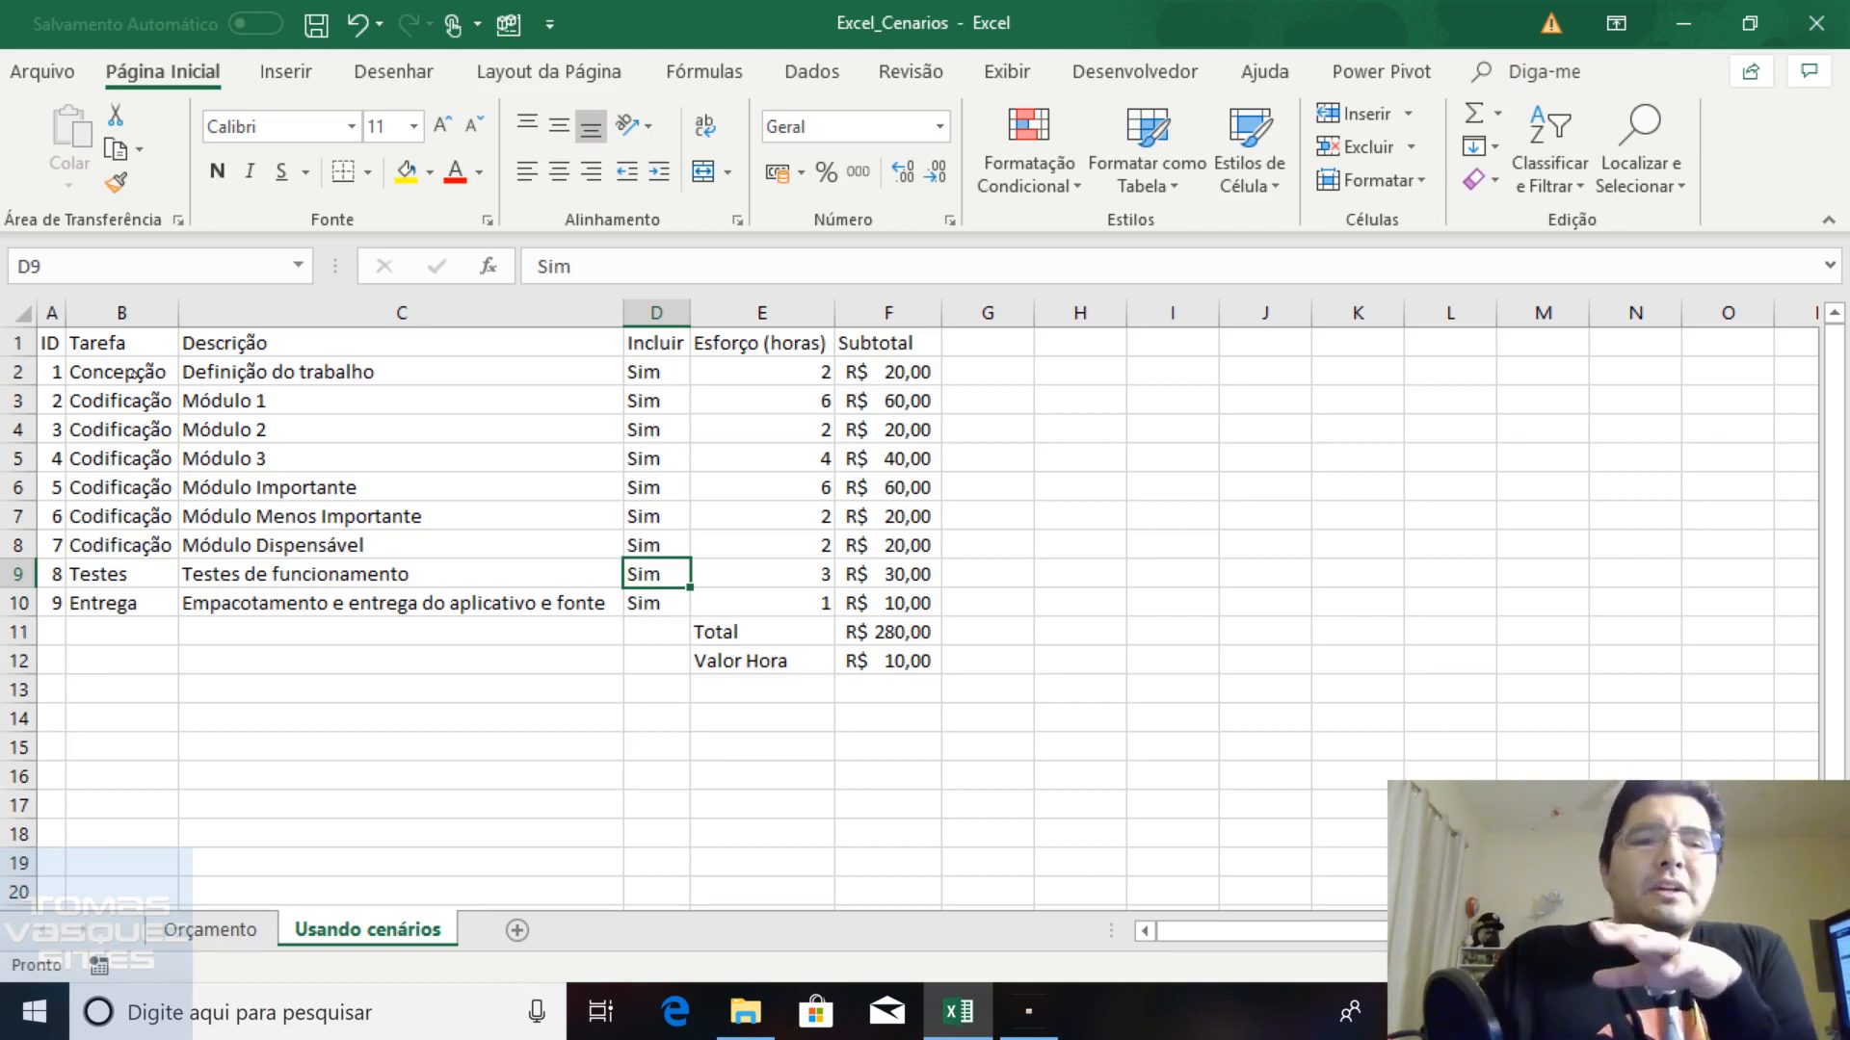
# Review the Concepção row's effort and subtotal, the Valor Hora and Total cells, and the module descriptions in column C
pyautogui.click(778, 374)
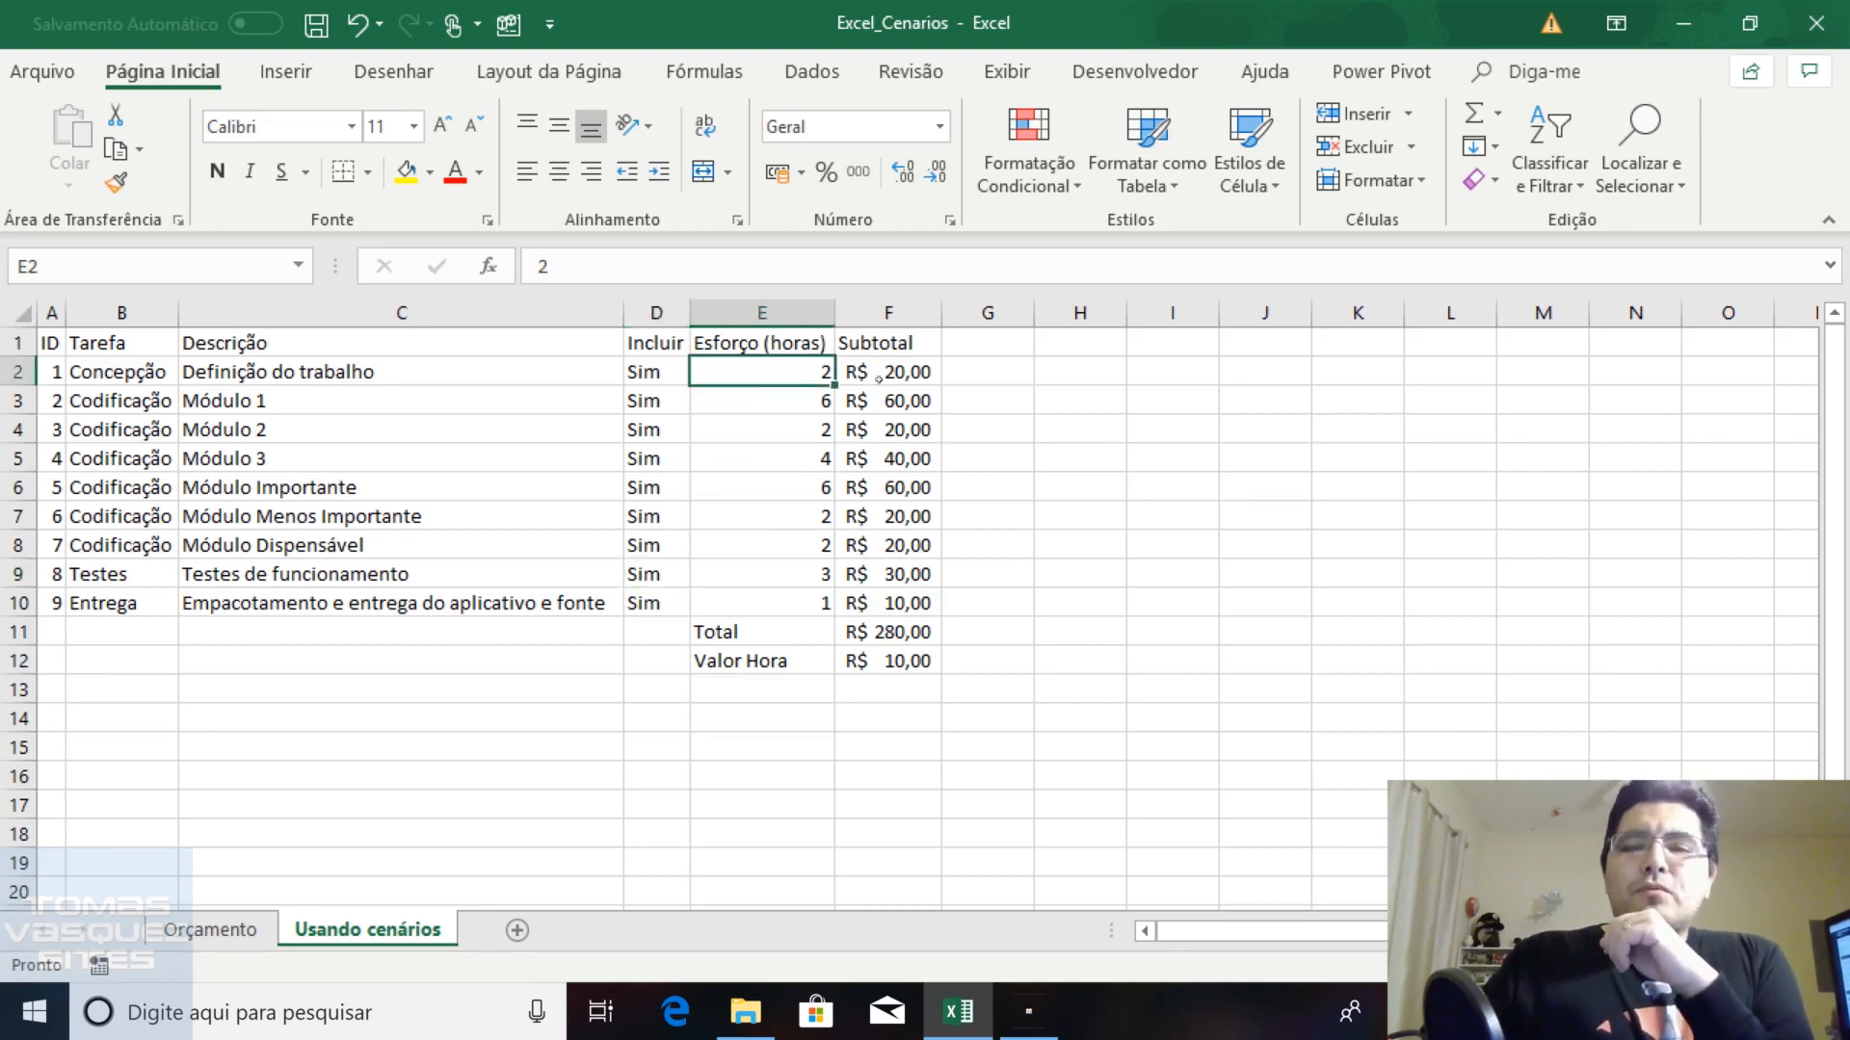
pyautogui.click(906, 374)
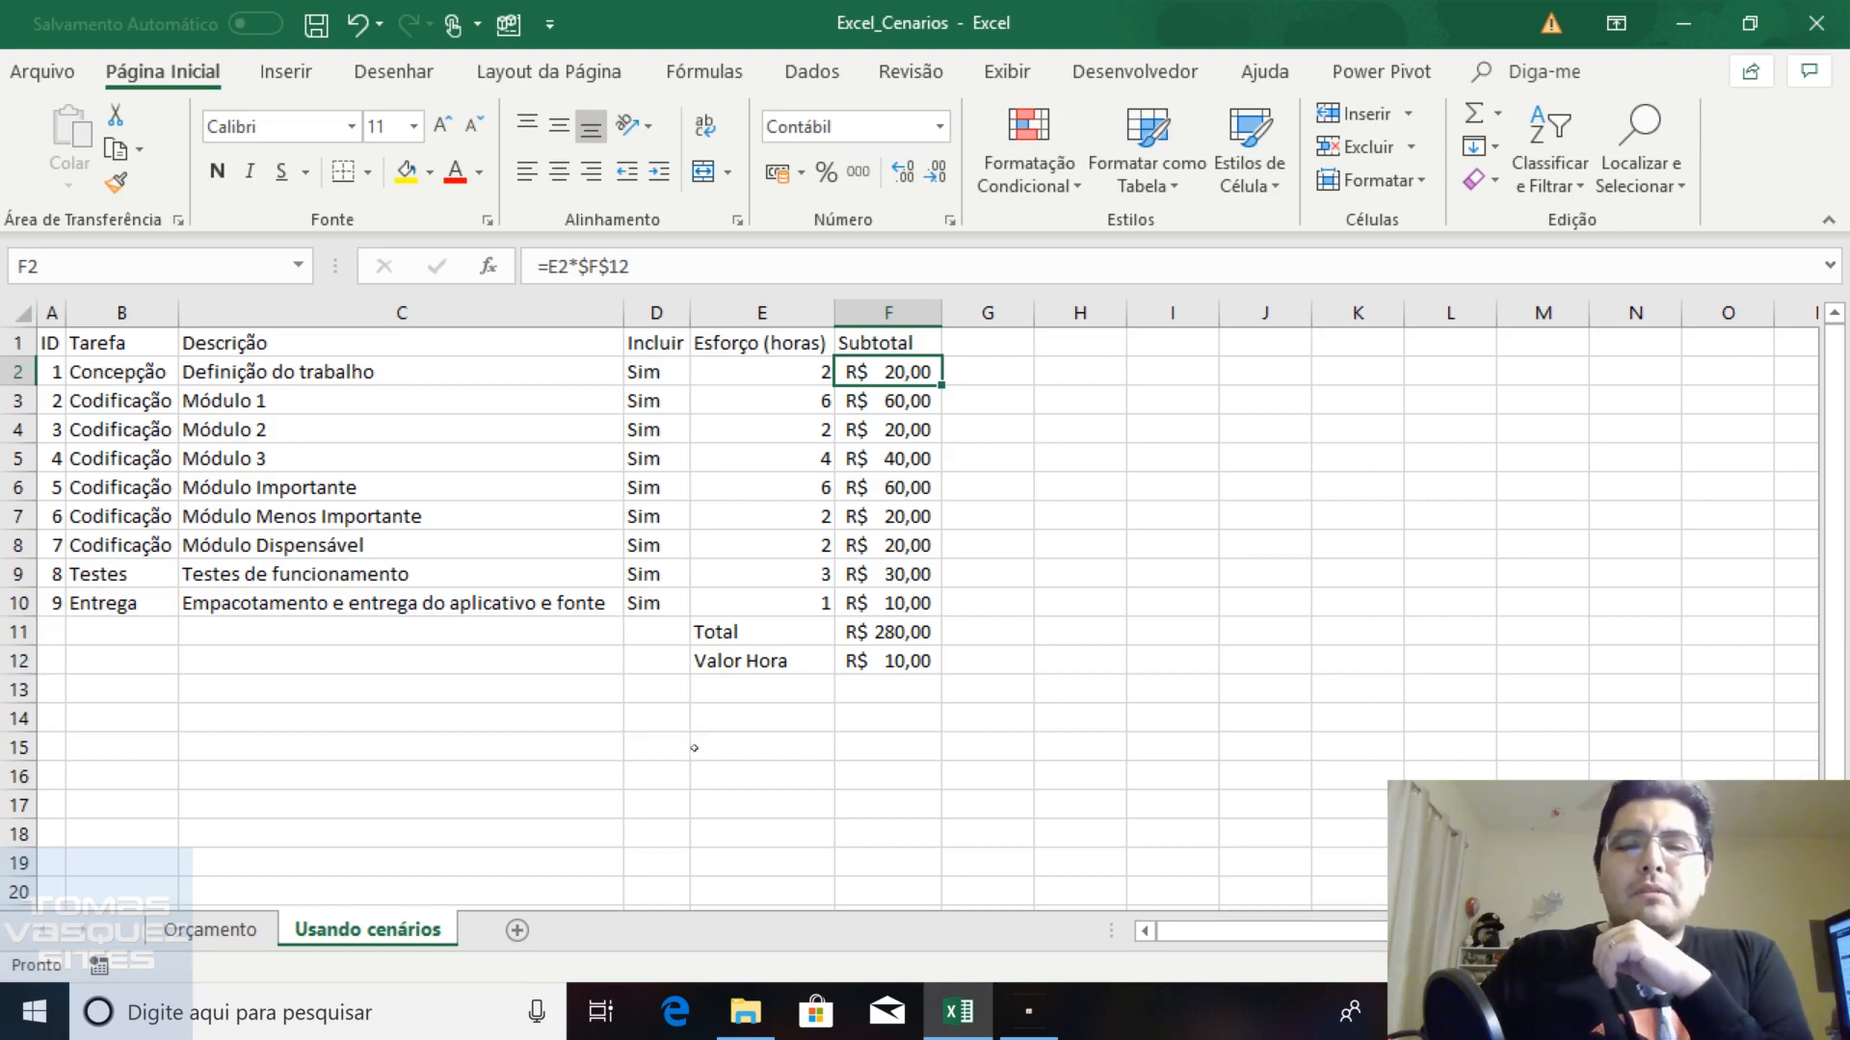
pyautogui.click(875, 663)
pyautogui.click(871, 634)
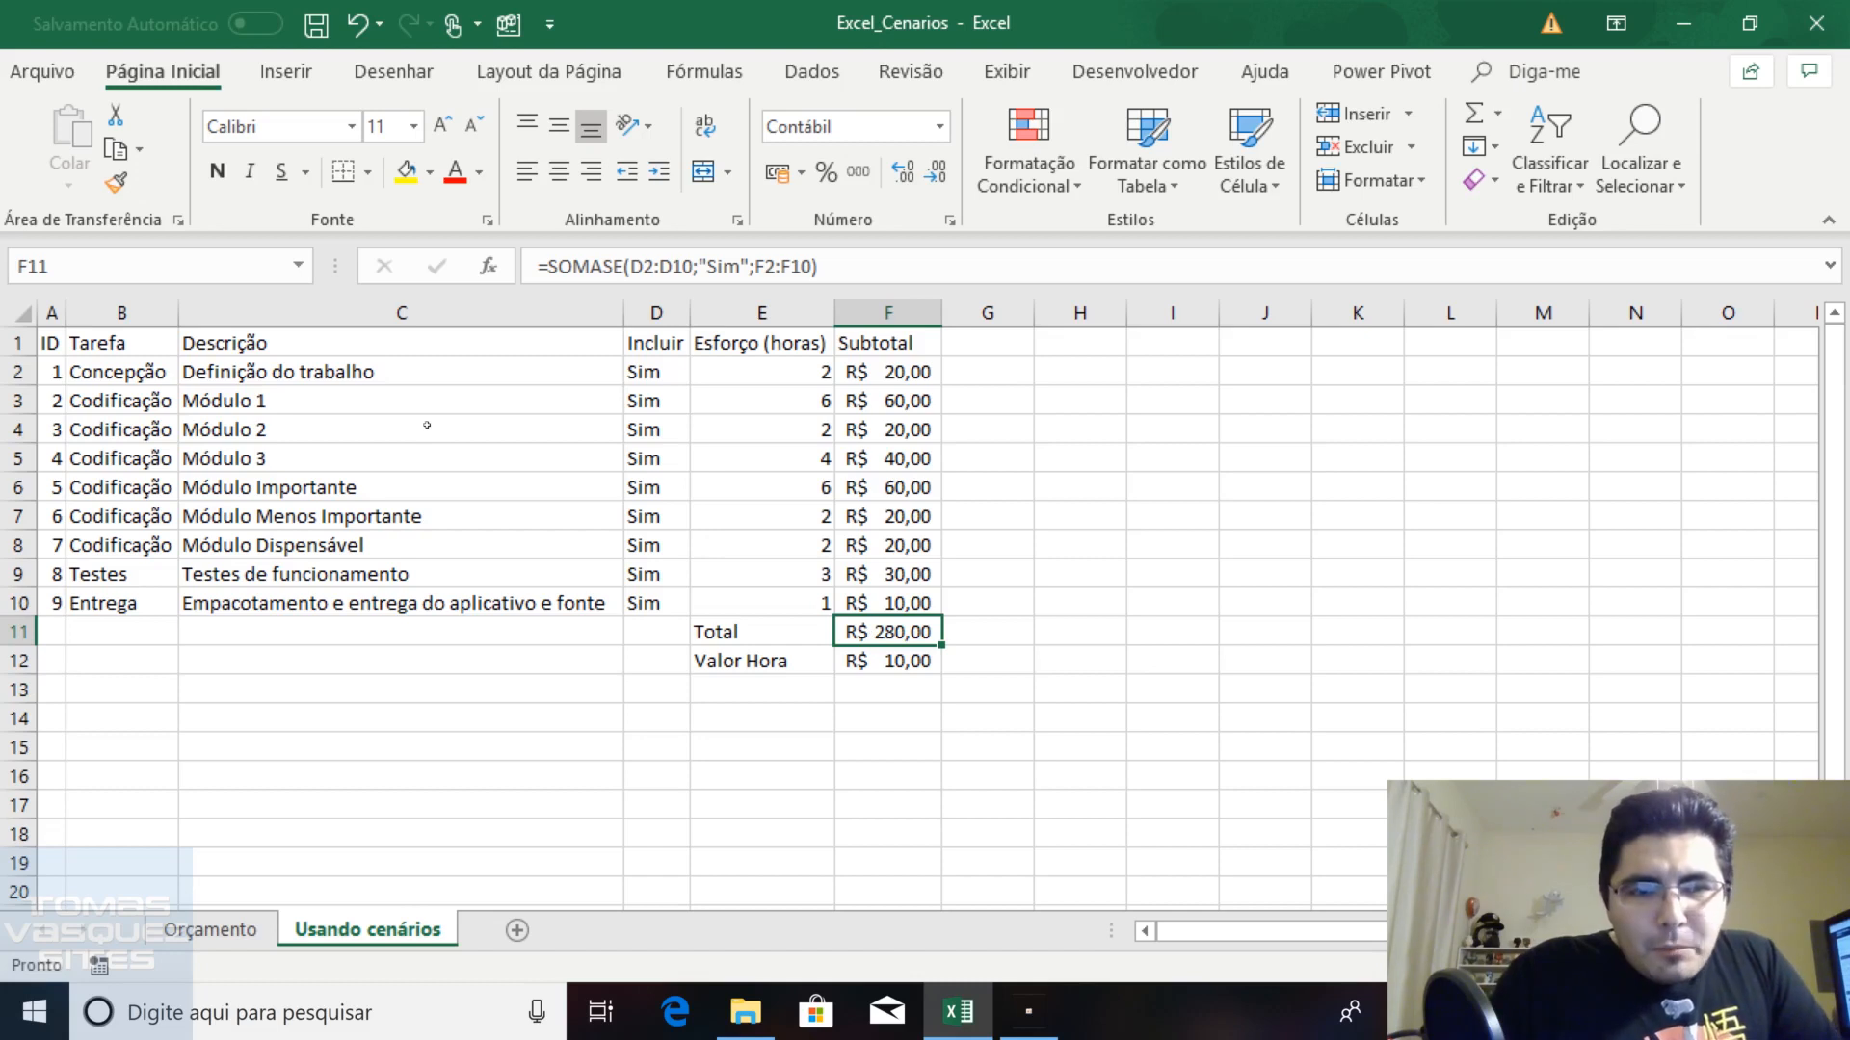
pyautogui.moveTo(431, 410); pyautogui.dragTo(449, 548)
pyautogui.click(418, 528)
pyautogui.click(405, 488)
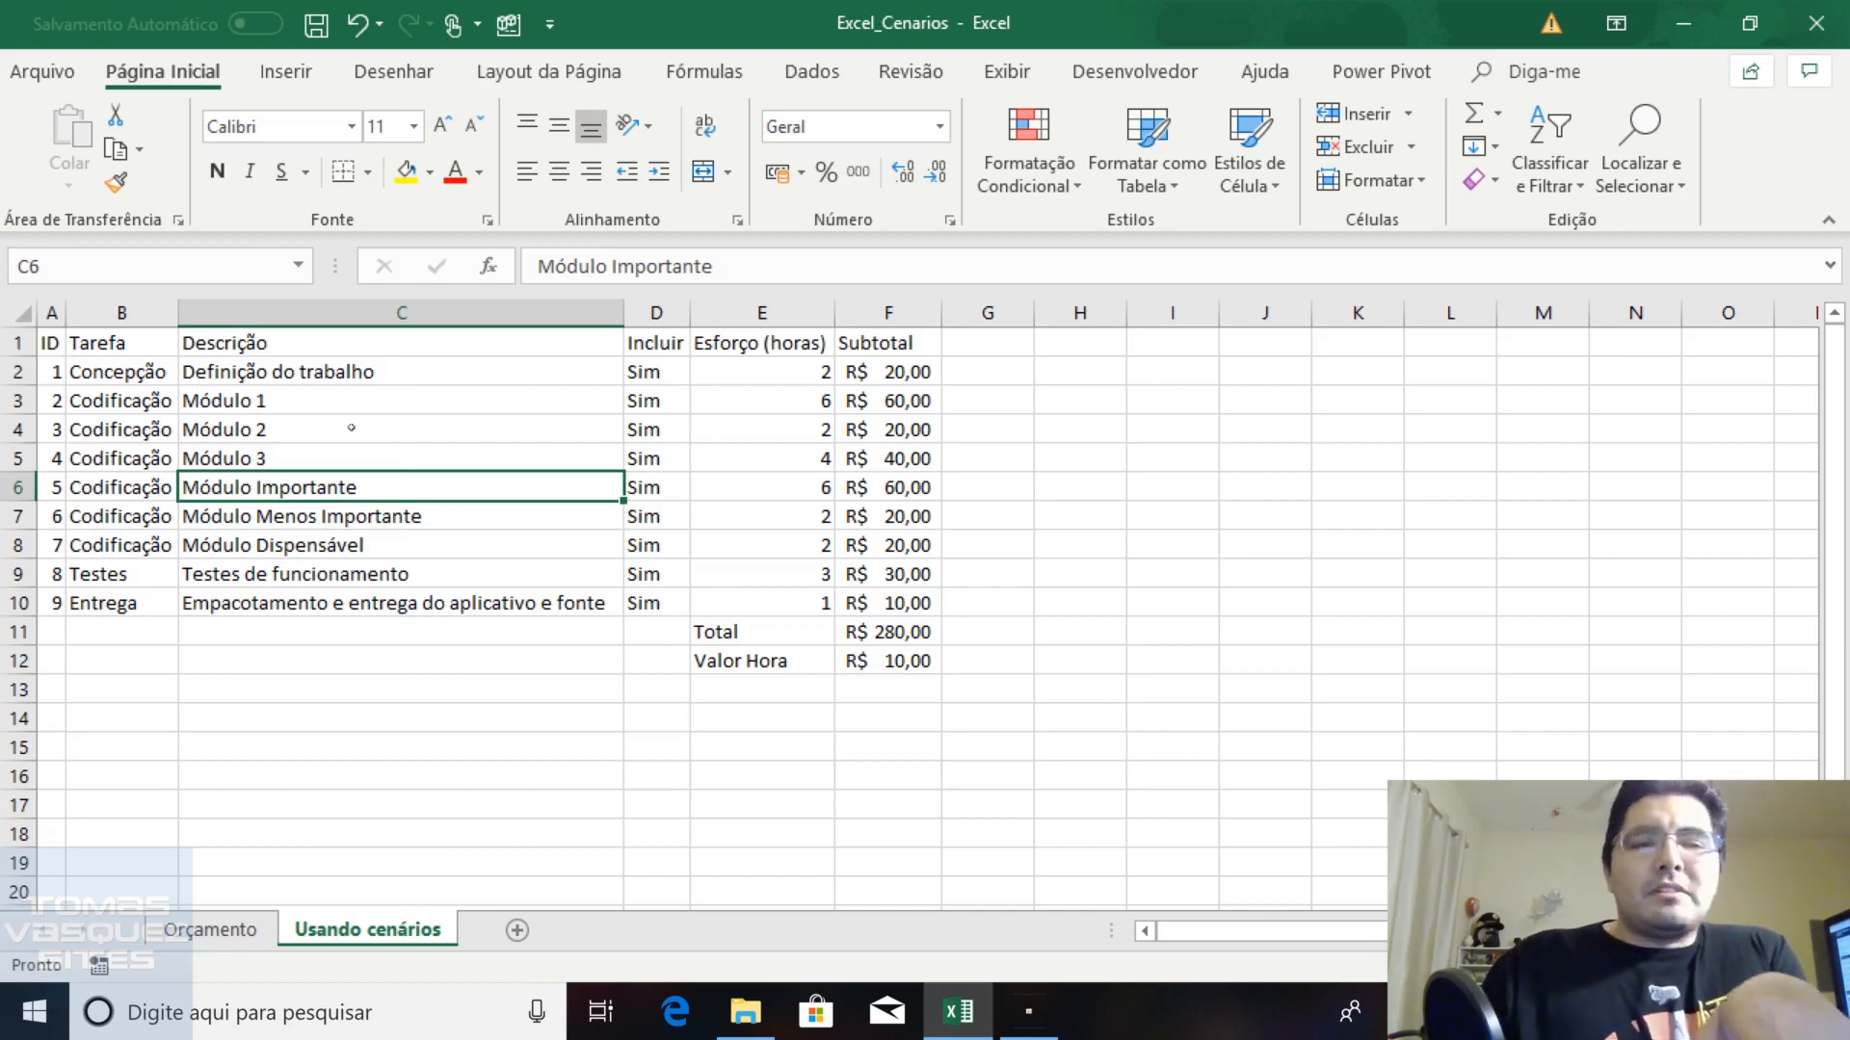
pyautogui.click(343, 521)
pyautogui.click(371, 490)
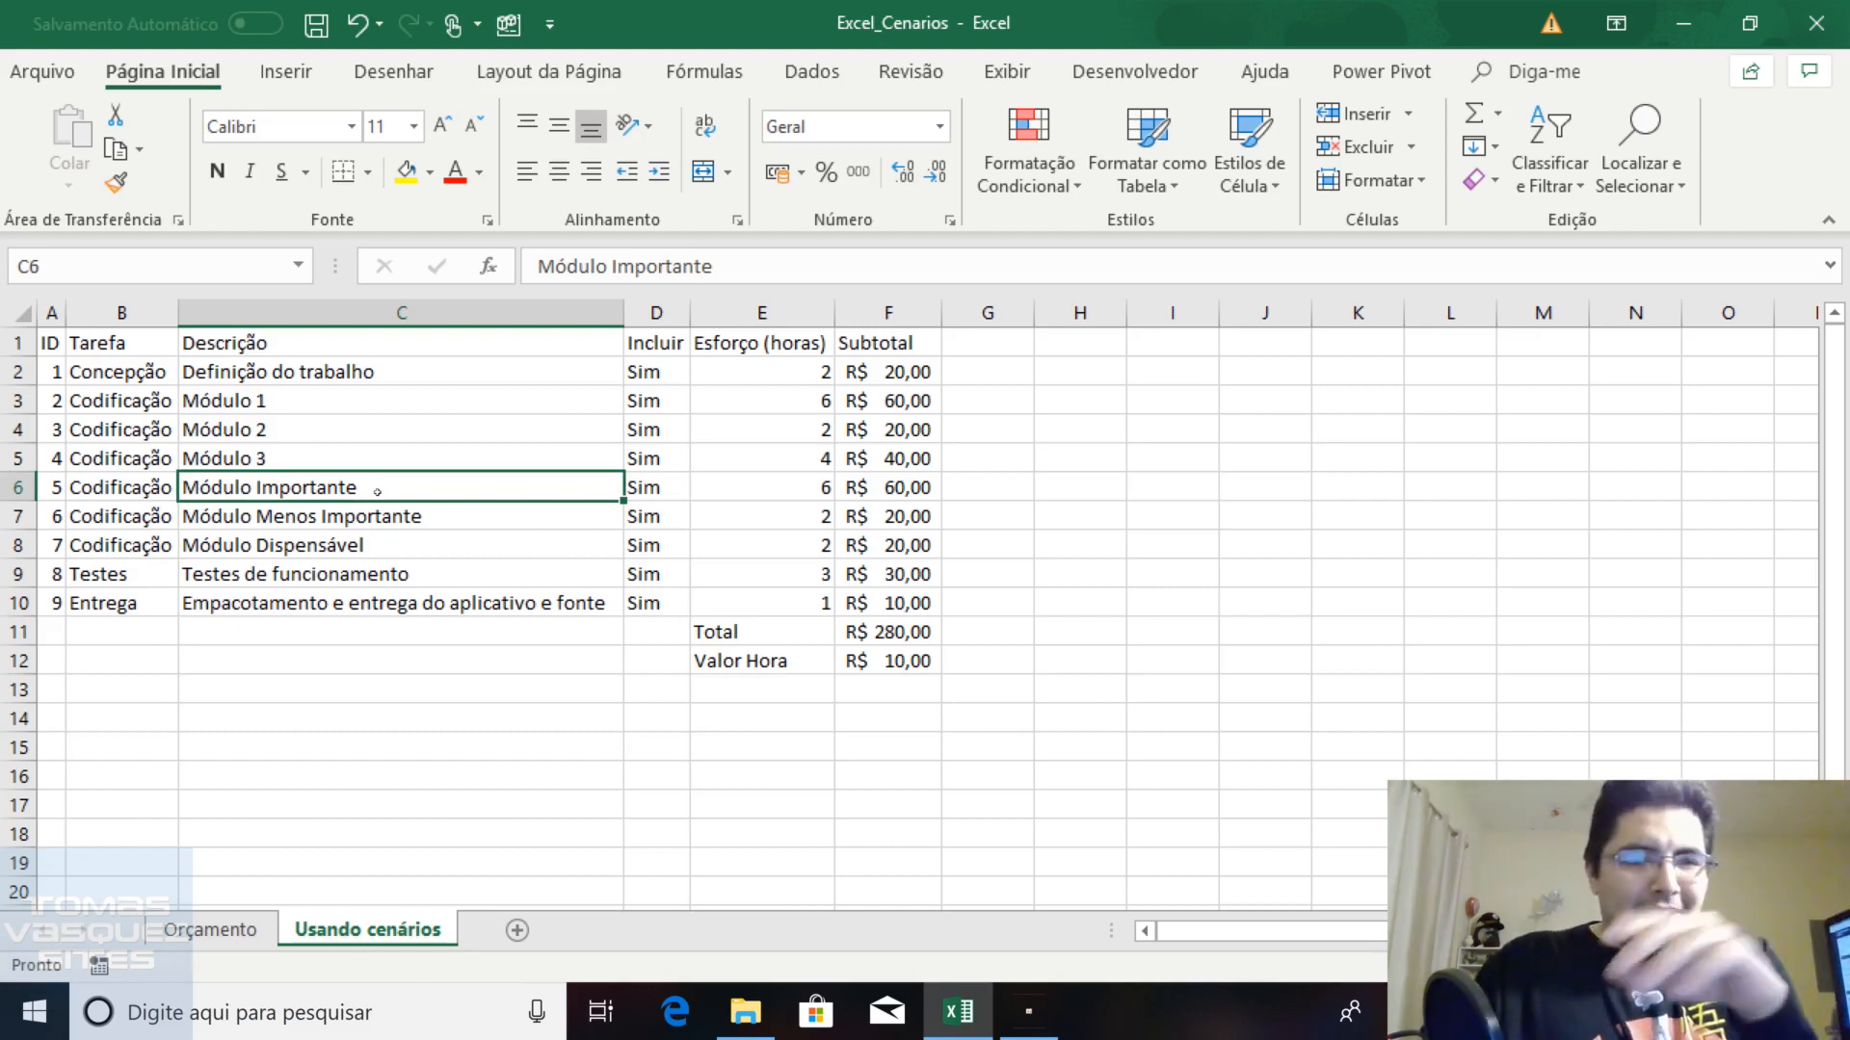
pyautogui.click(361, 517)
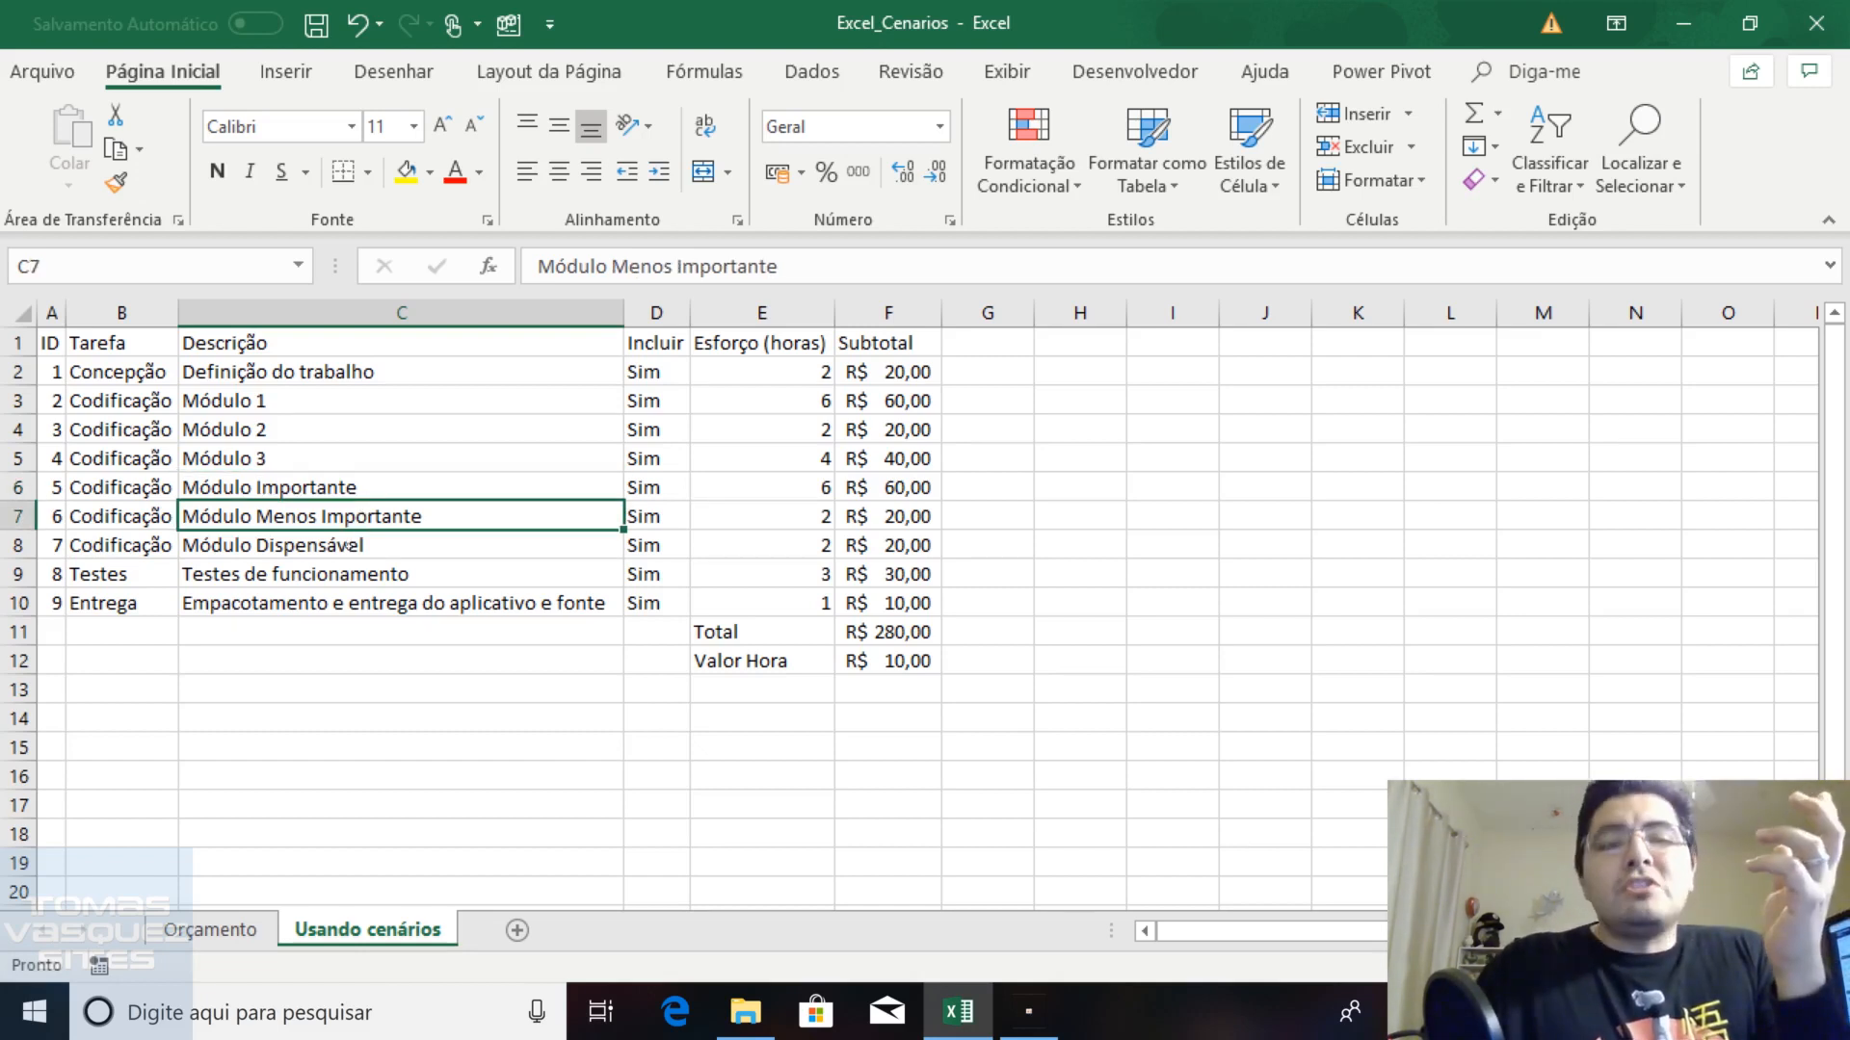
pyautogui.click(351, 546)
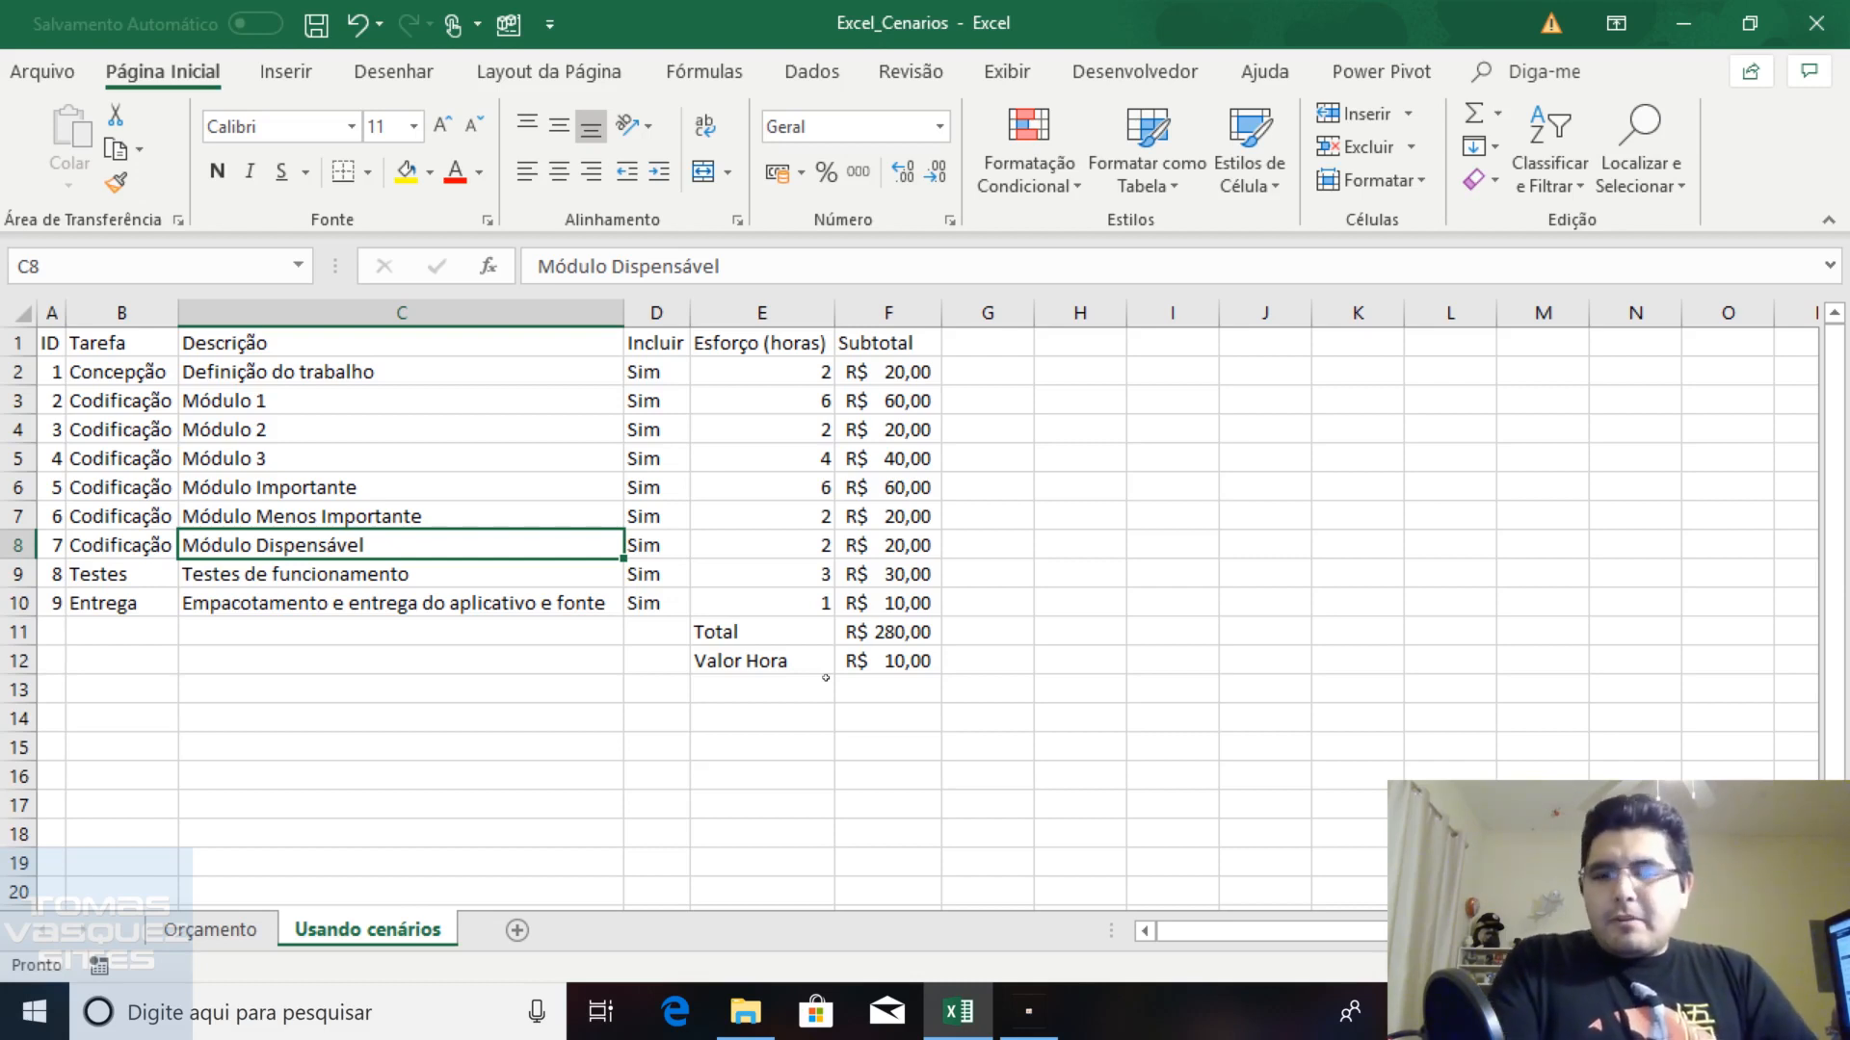
pyautogui.click(475, 516)
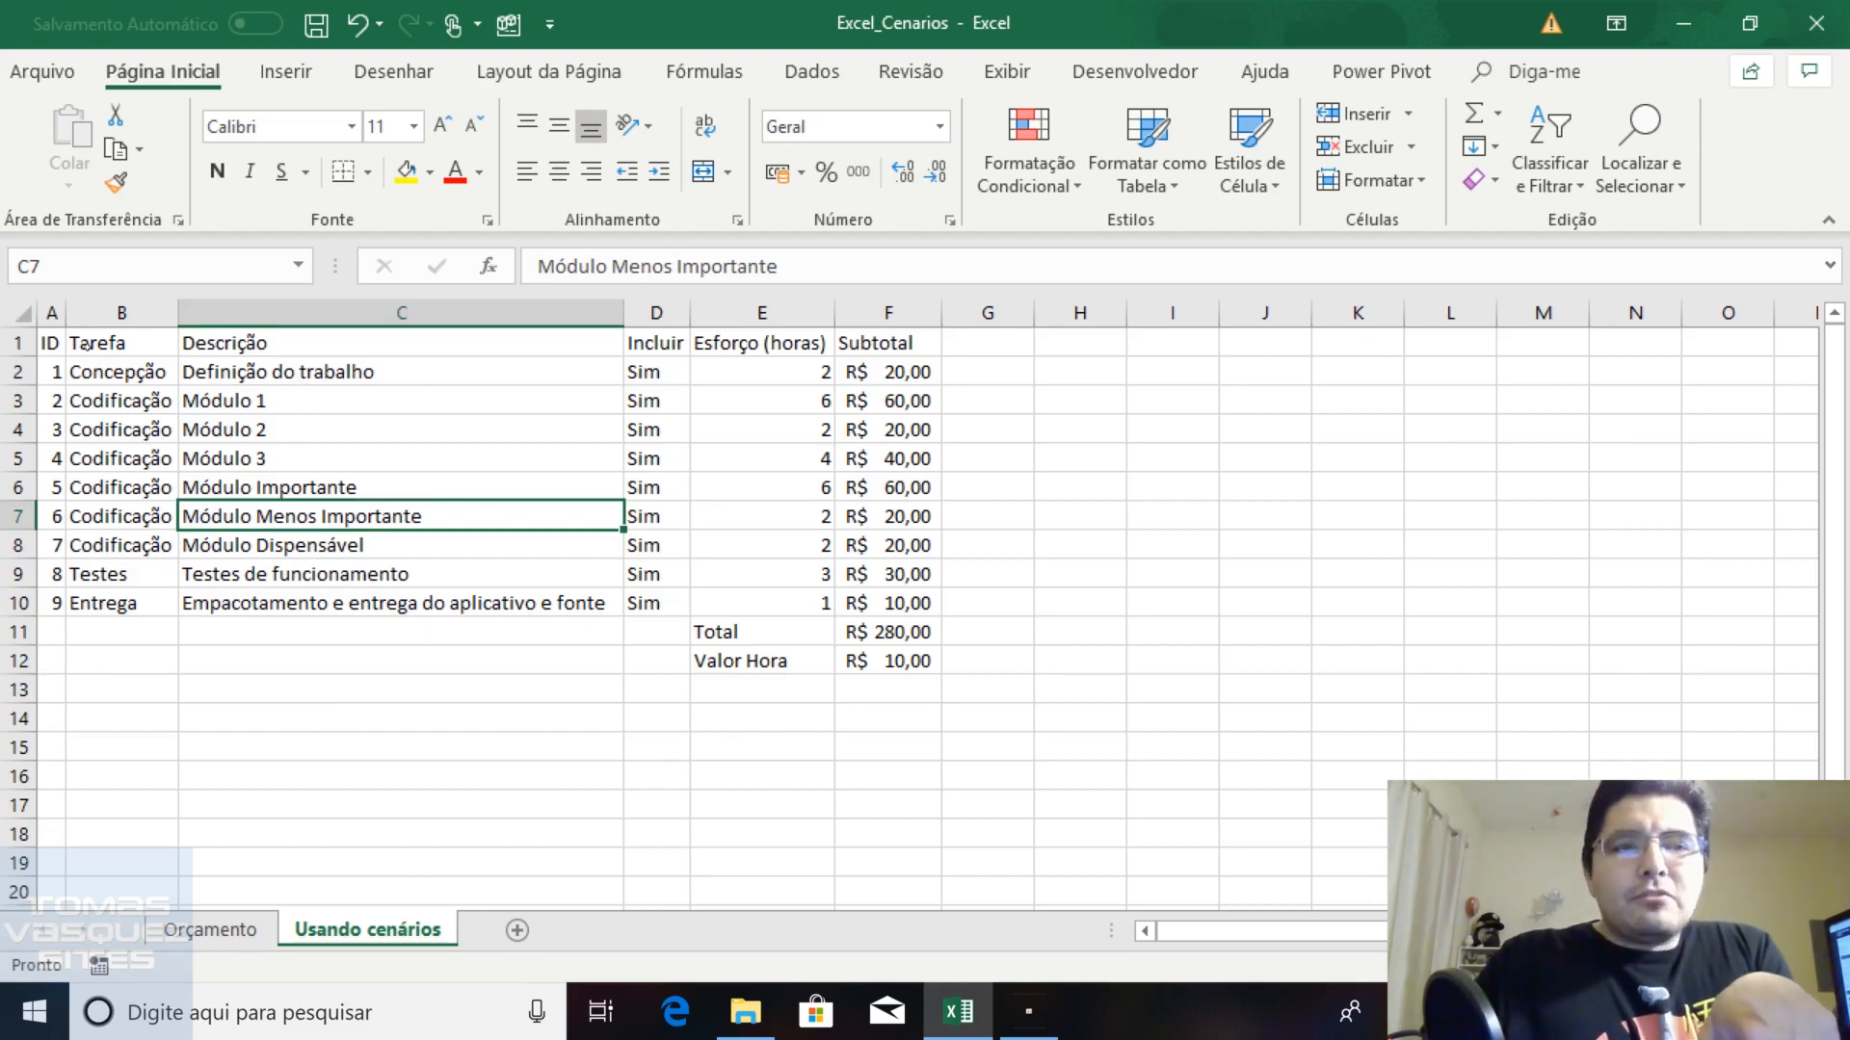
pyautogui.hotkey('ctrl', 'Home')
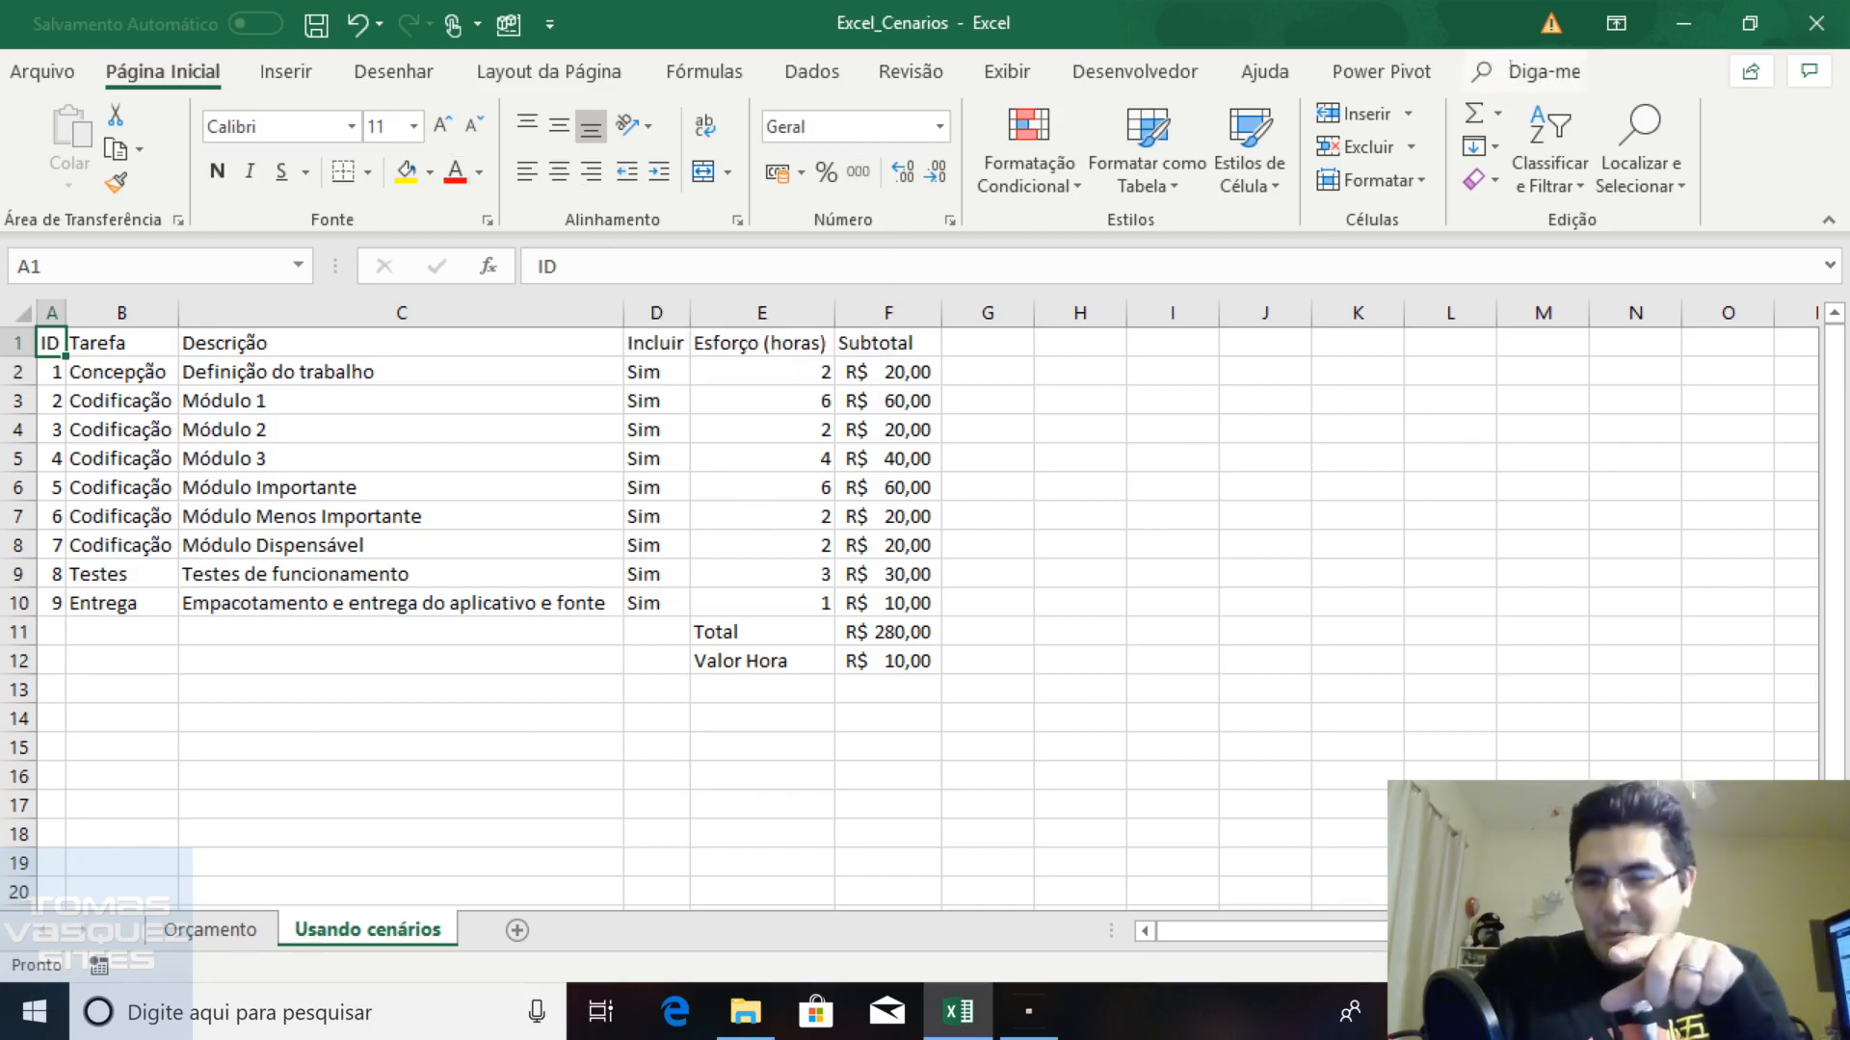
# Search the commands for "cenários", view the Teste de Hipóteses options, and display the Dados commands
pyautogui.click(1510, 70)
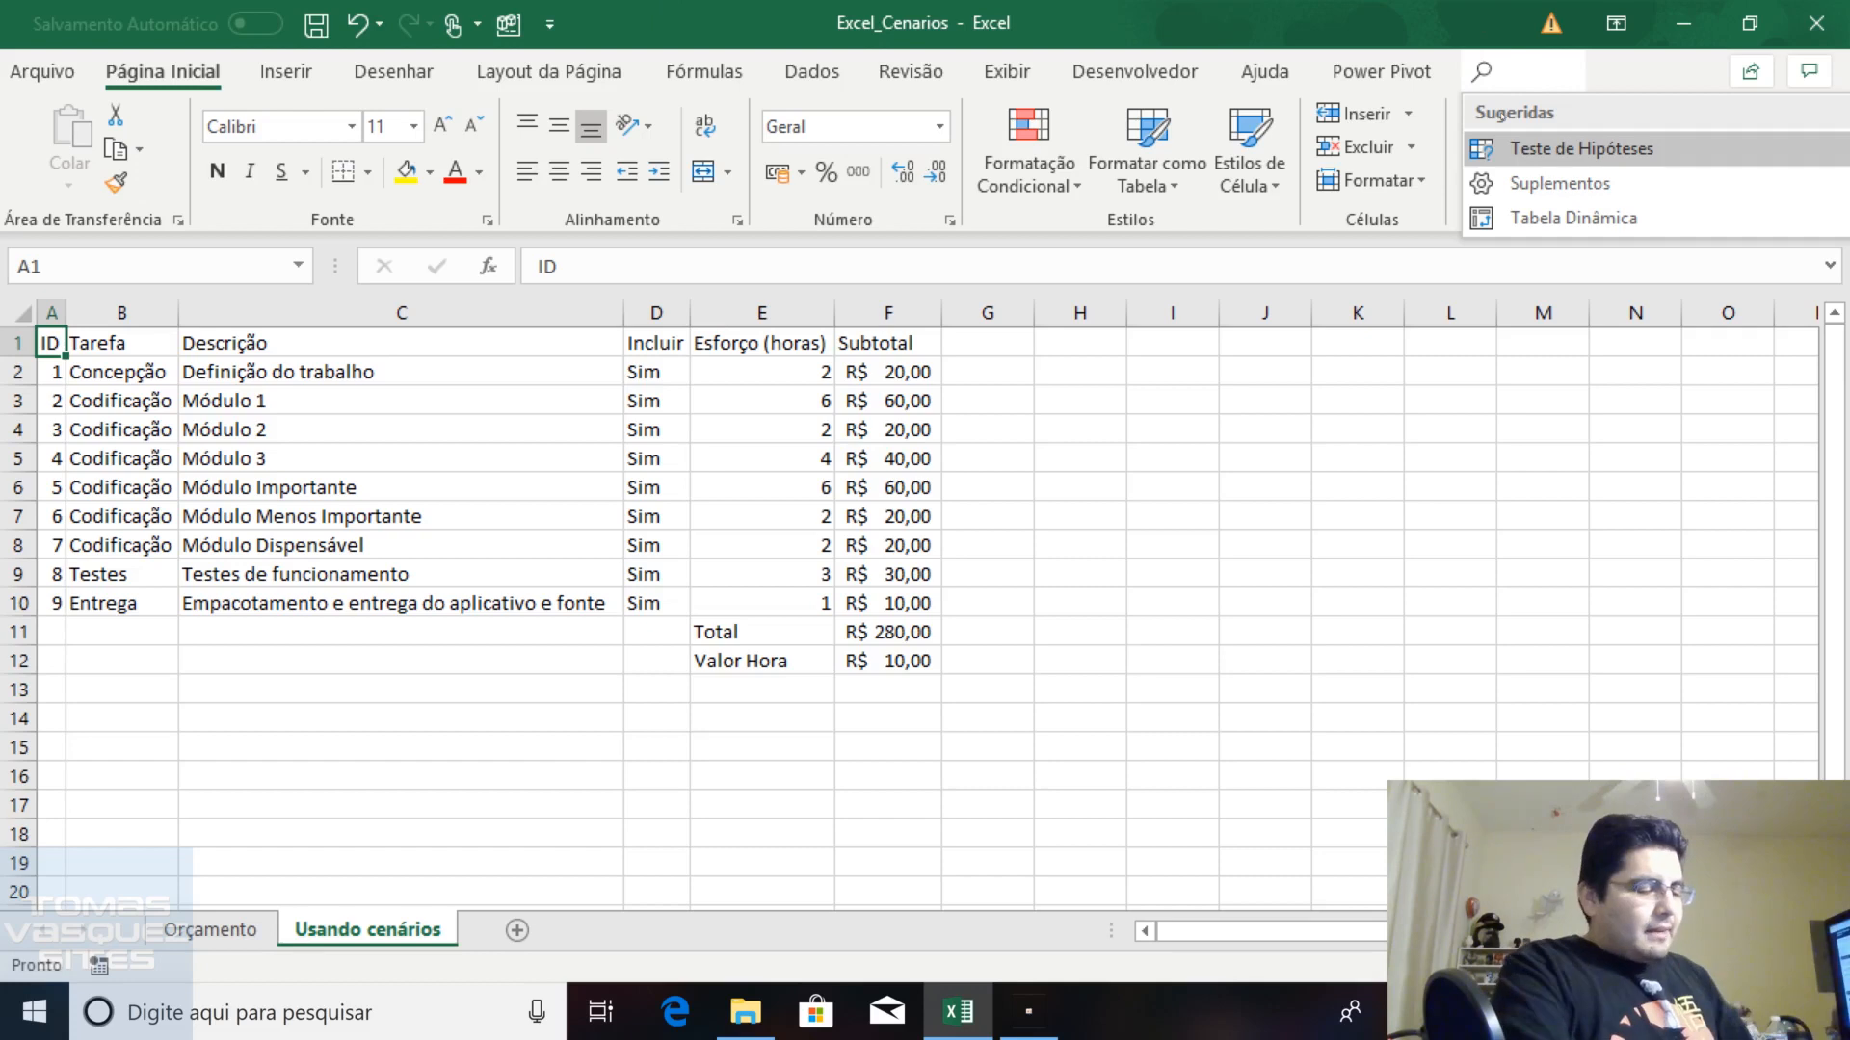
pyautogui.write('cenário')
pyautogui.write('s')
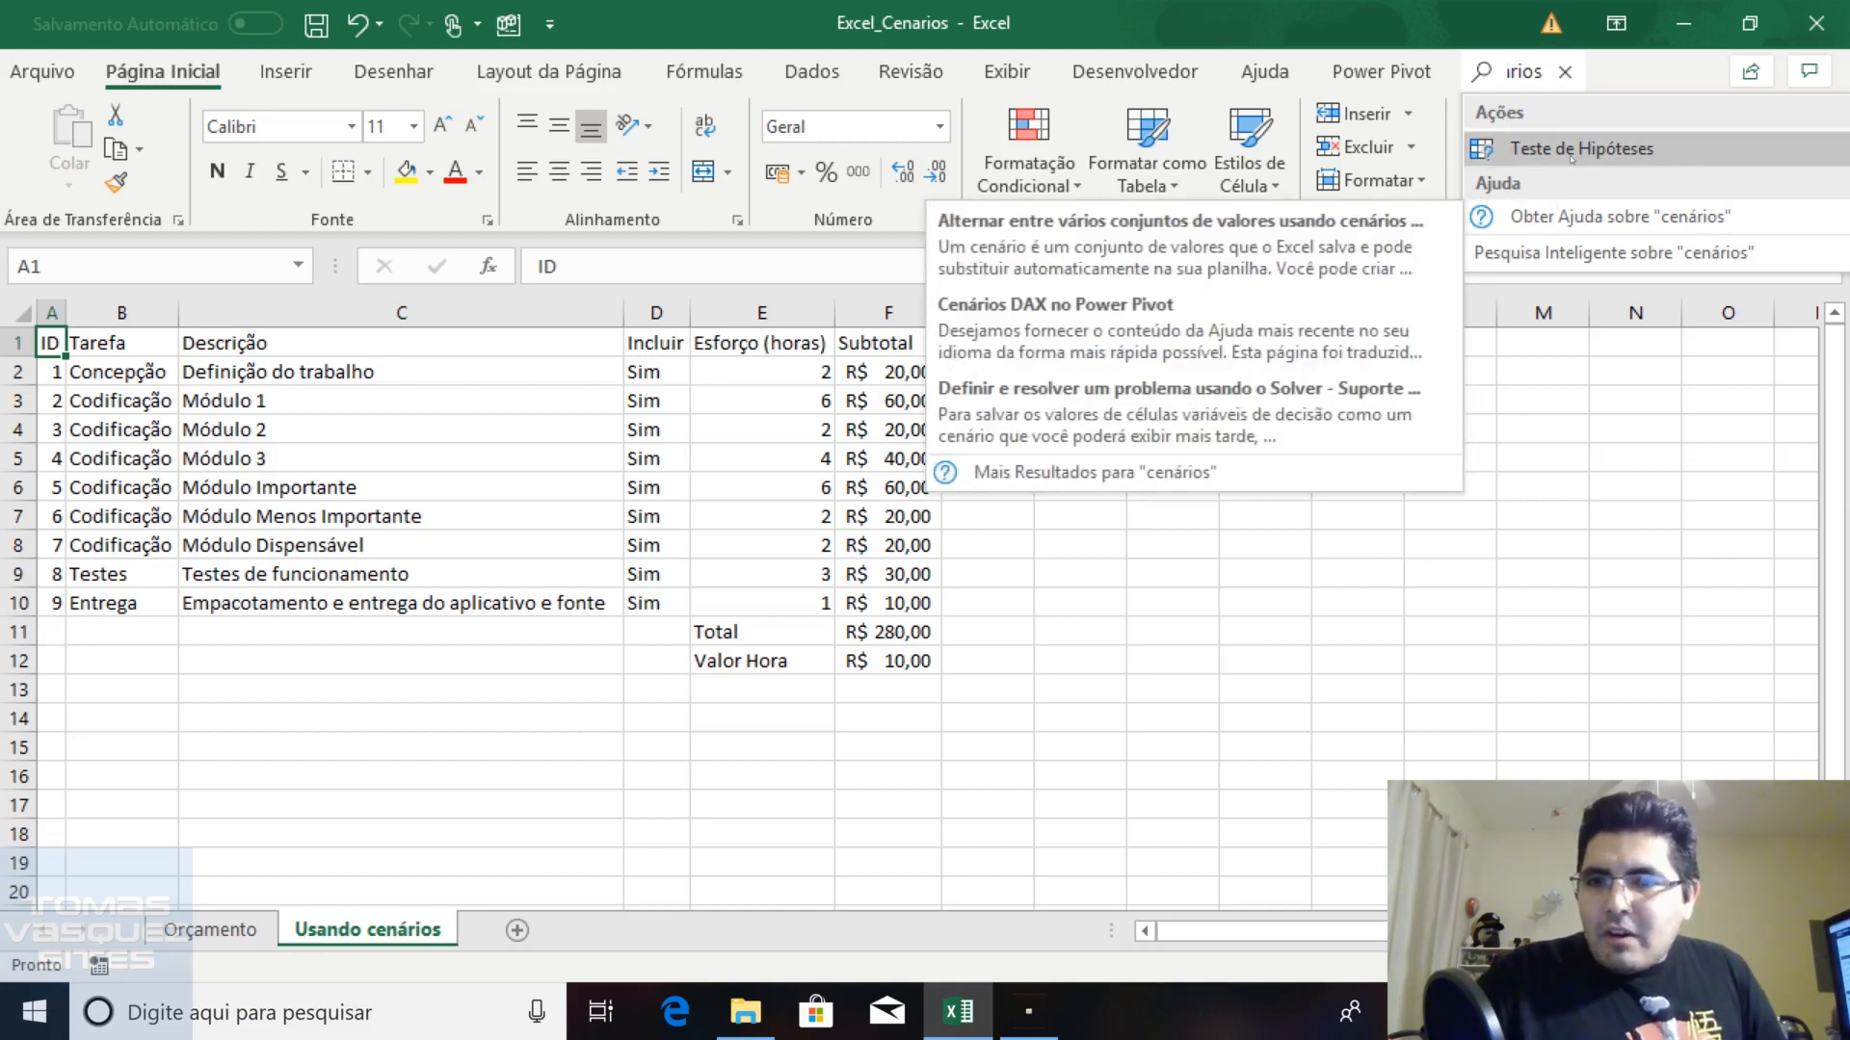
pyautogui.moveTo(1570, 151)
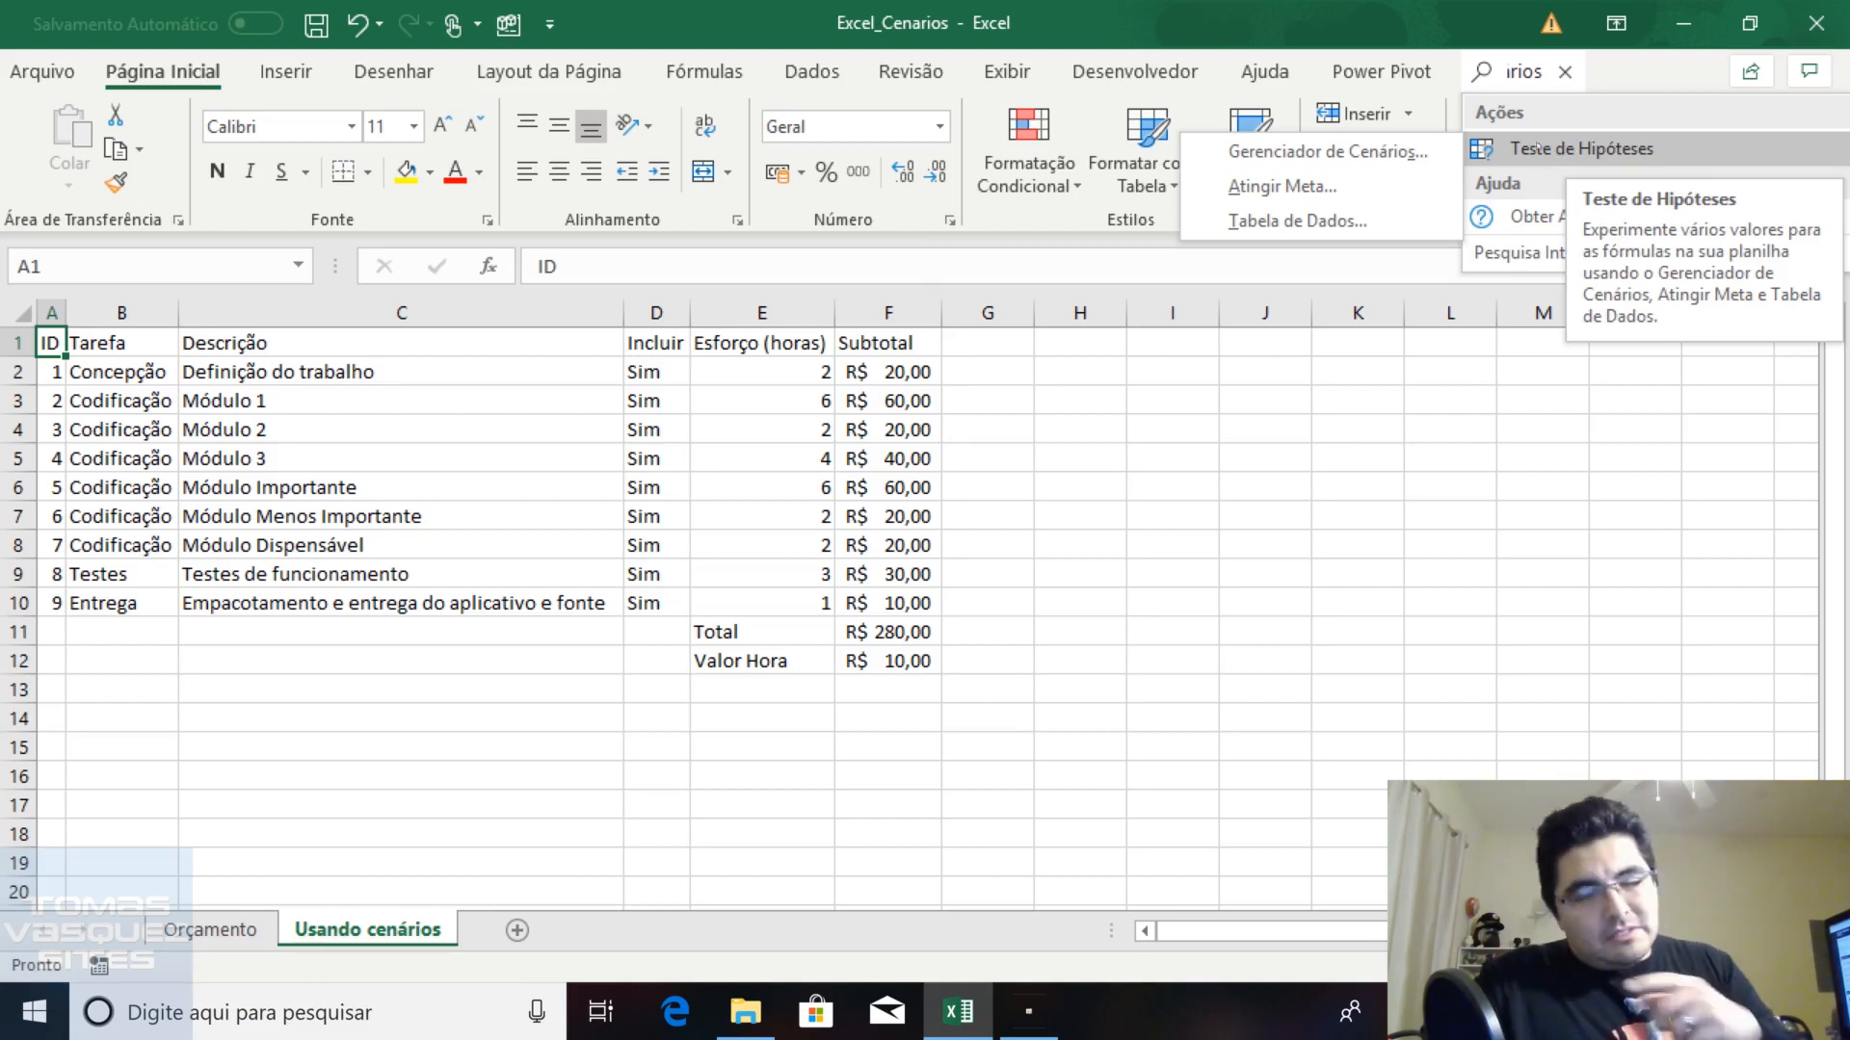
pyautogui.click(1270, 3)
pyautogui.click(794, 71)
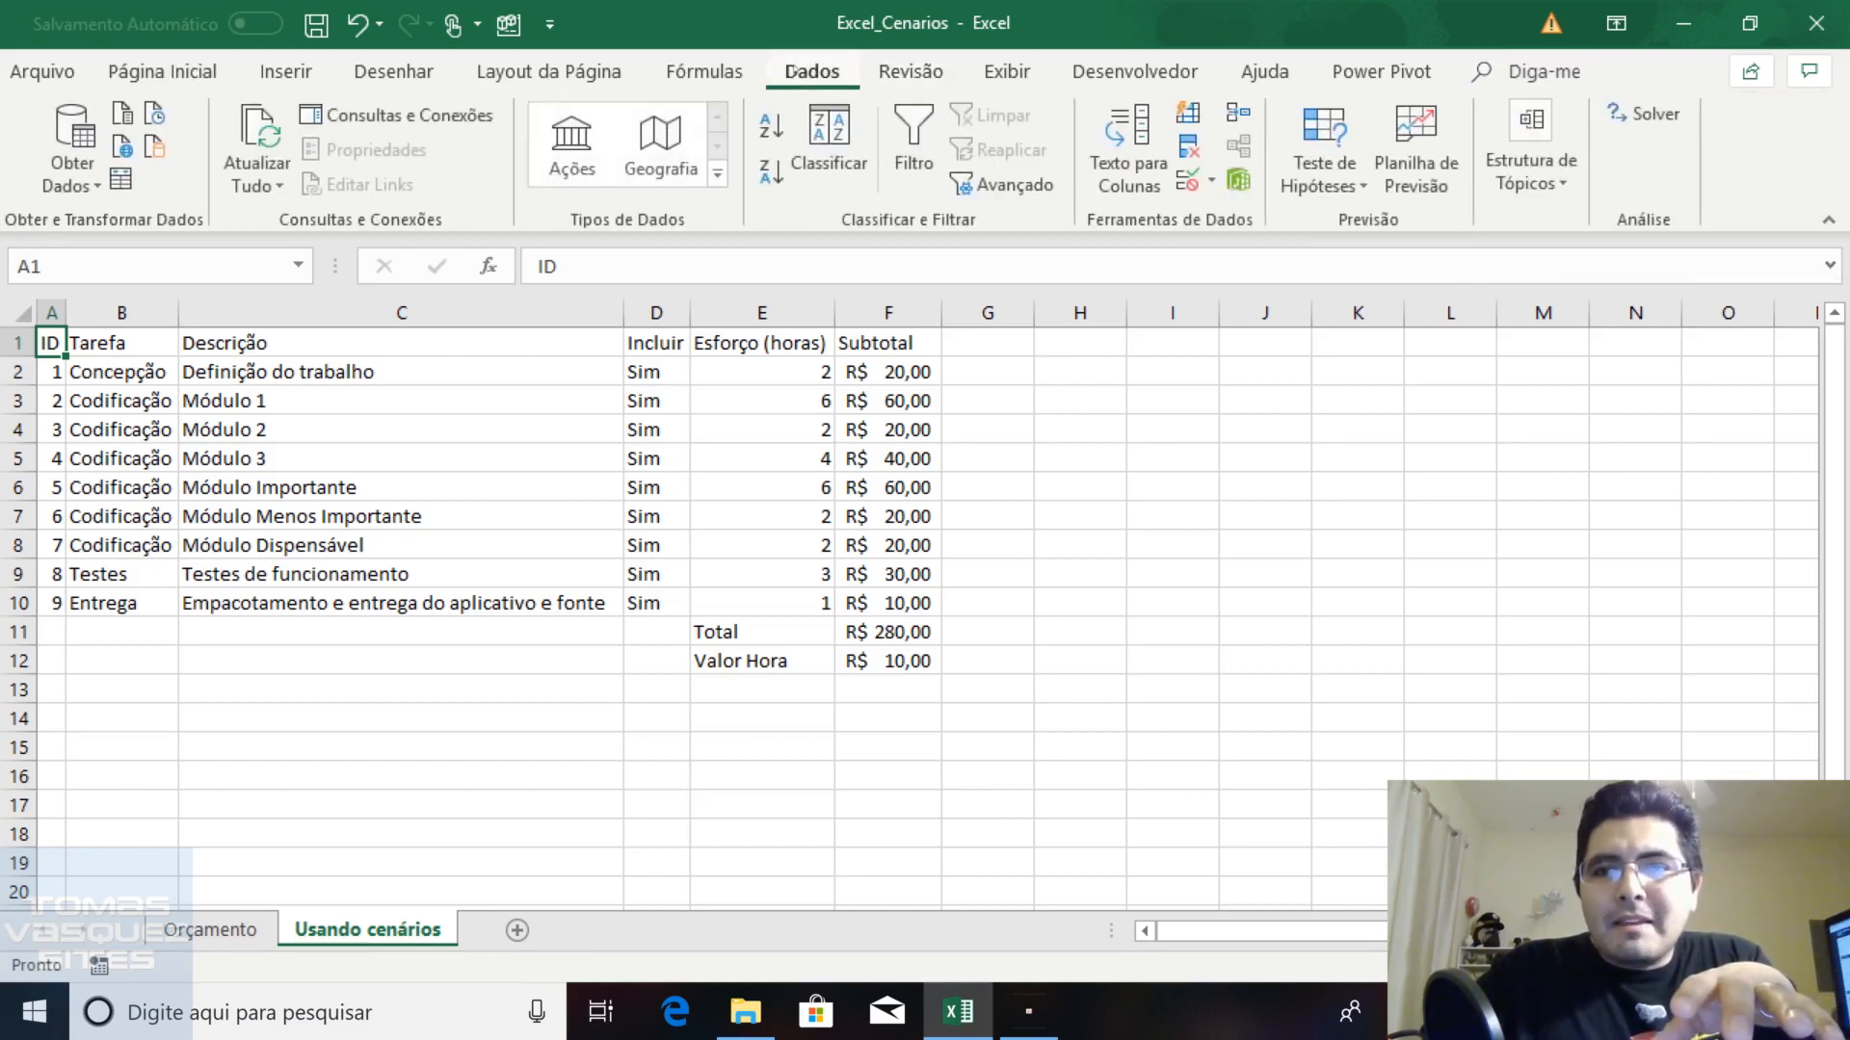
# View the Teste de Hipóteses options, both among the Dados commands and by searching the commands for "cenários"
pyautogui.click(1324, 173)
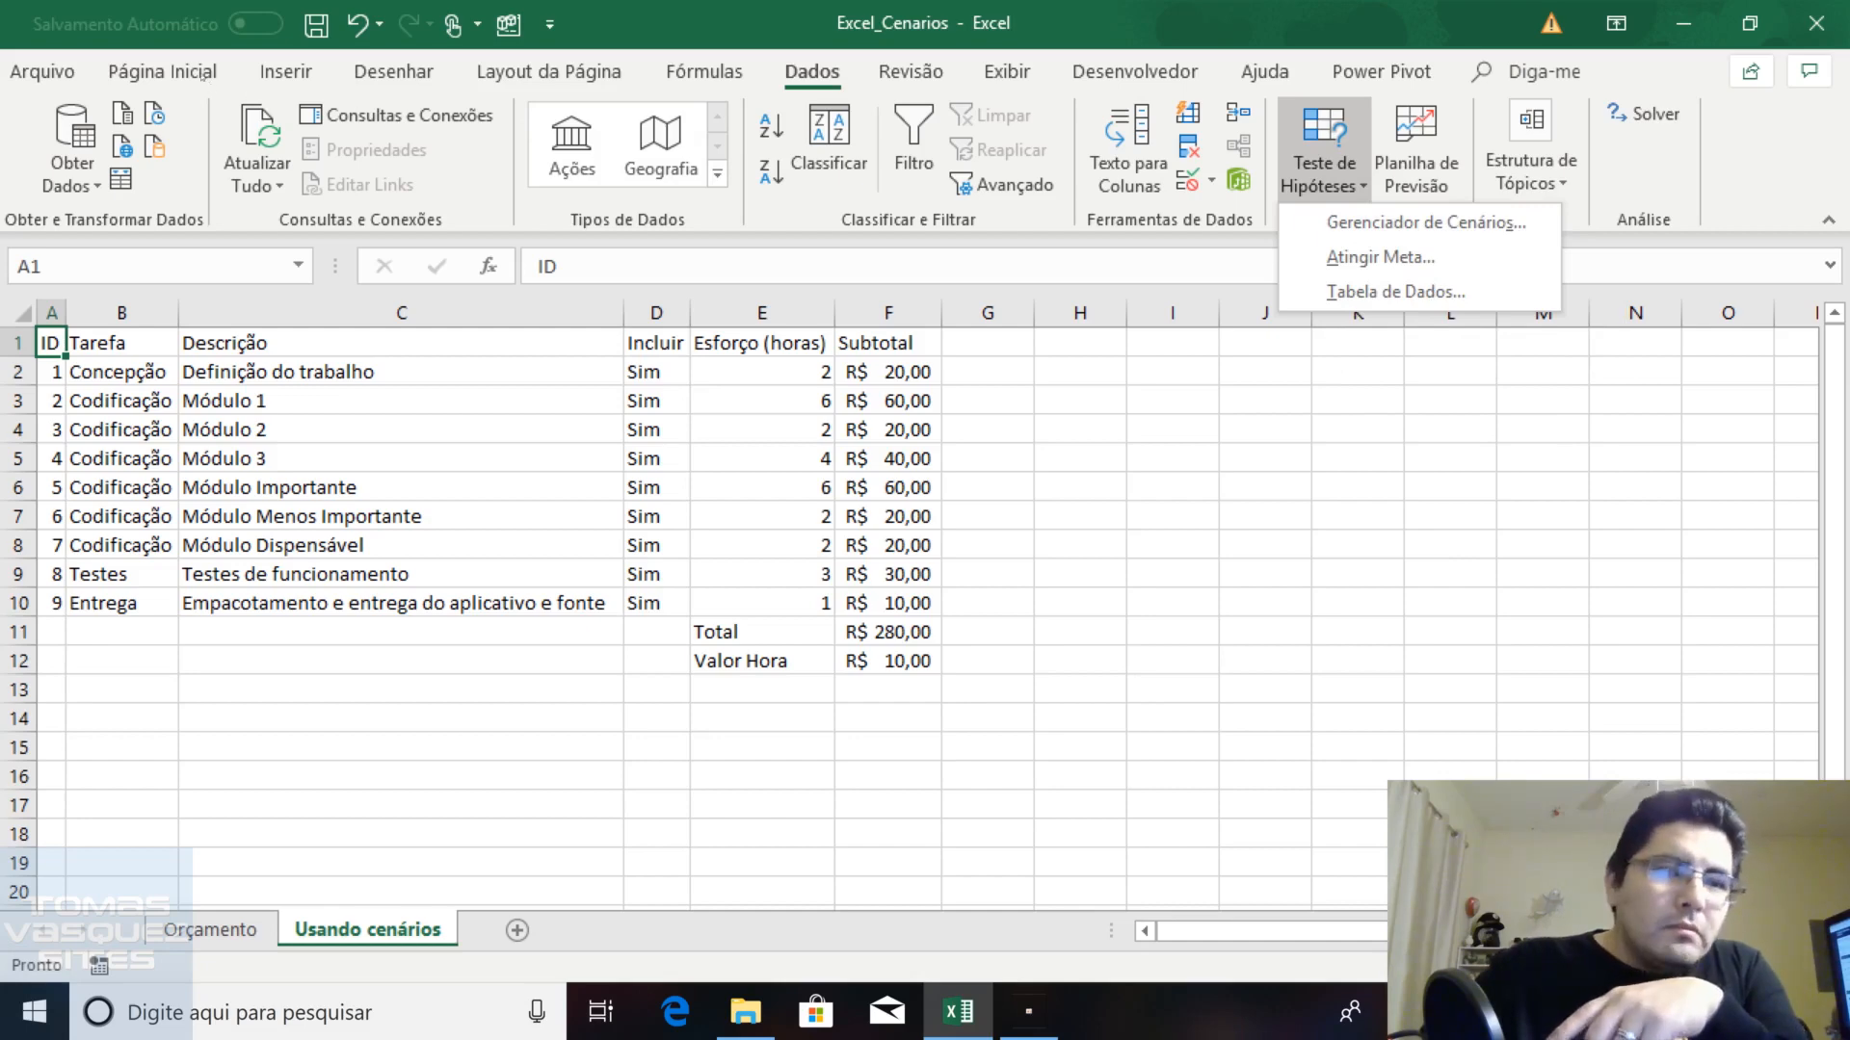
pyautogui.click(176, 73)
pyautogui.click(1589, 72)
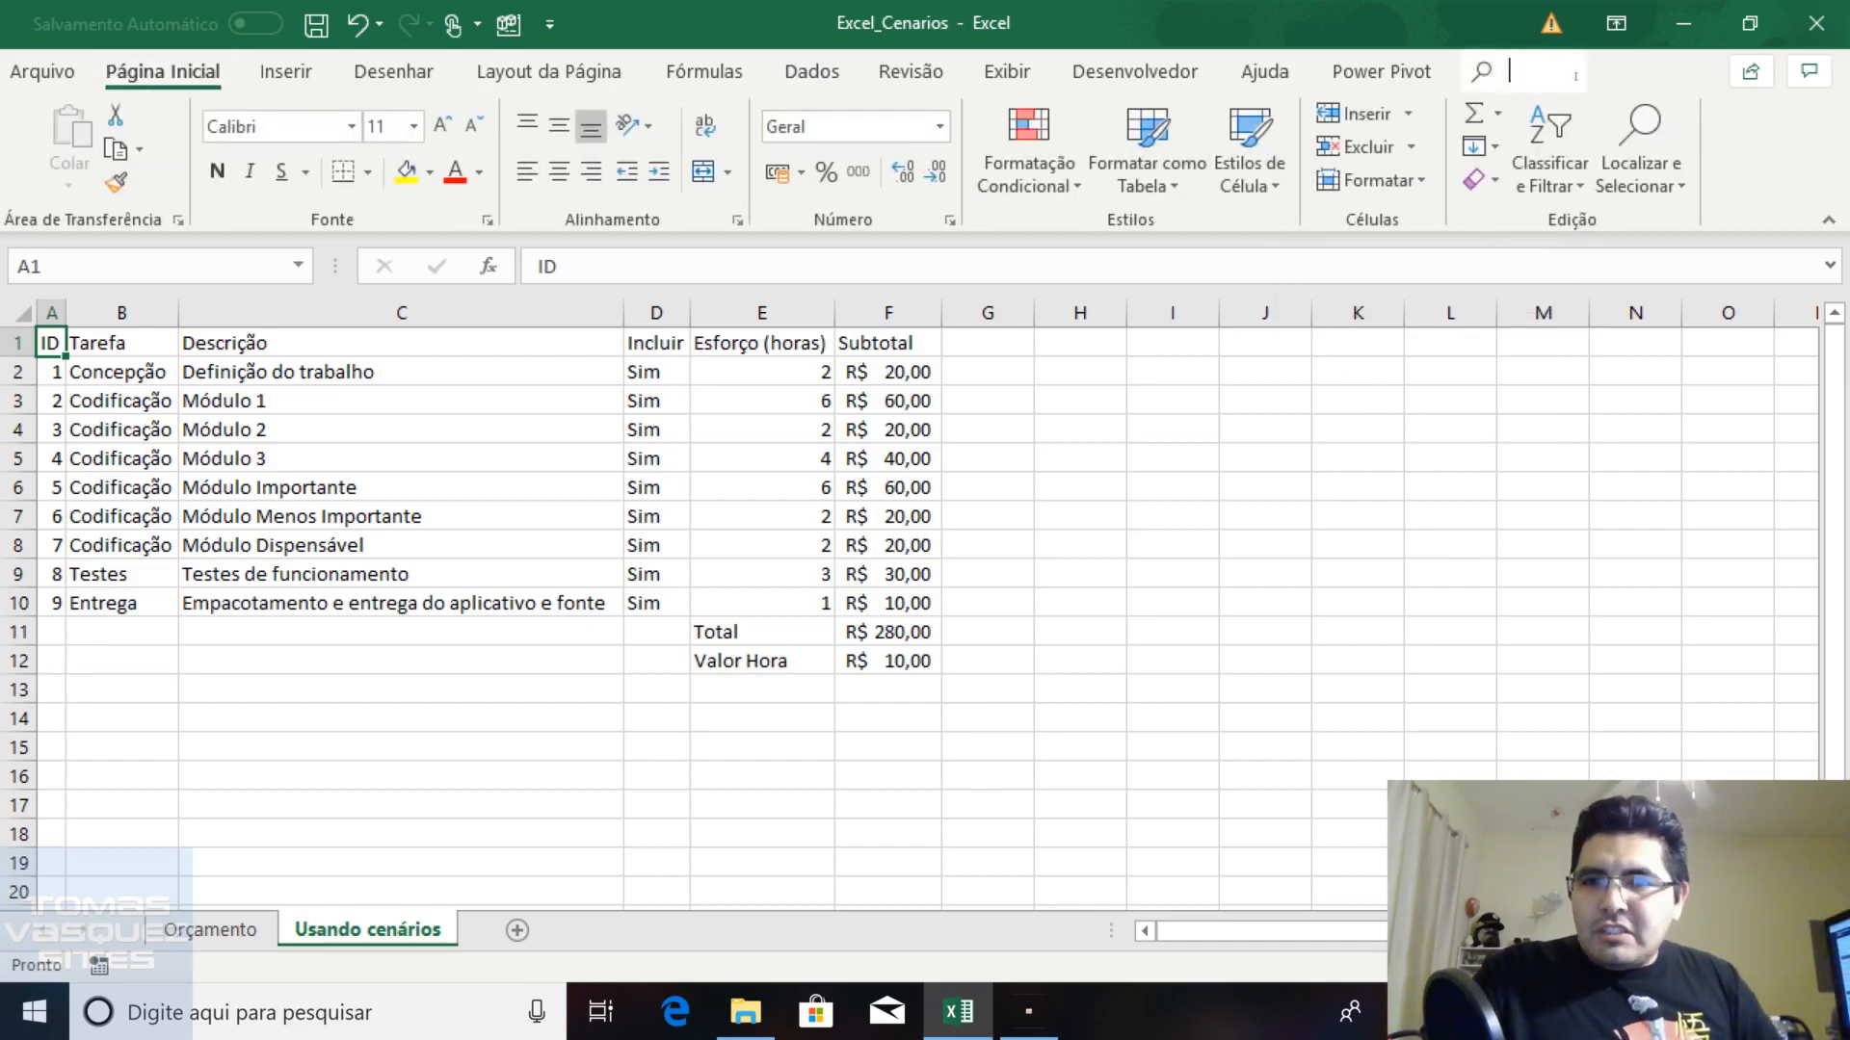
pyautogui.write('cenários')
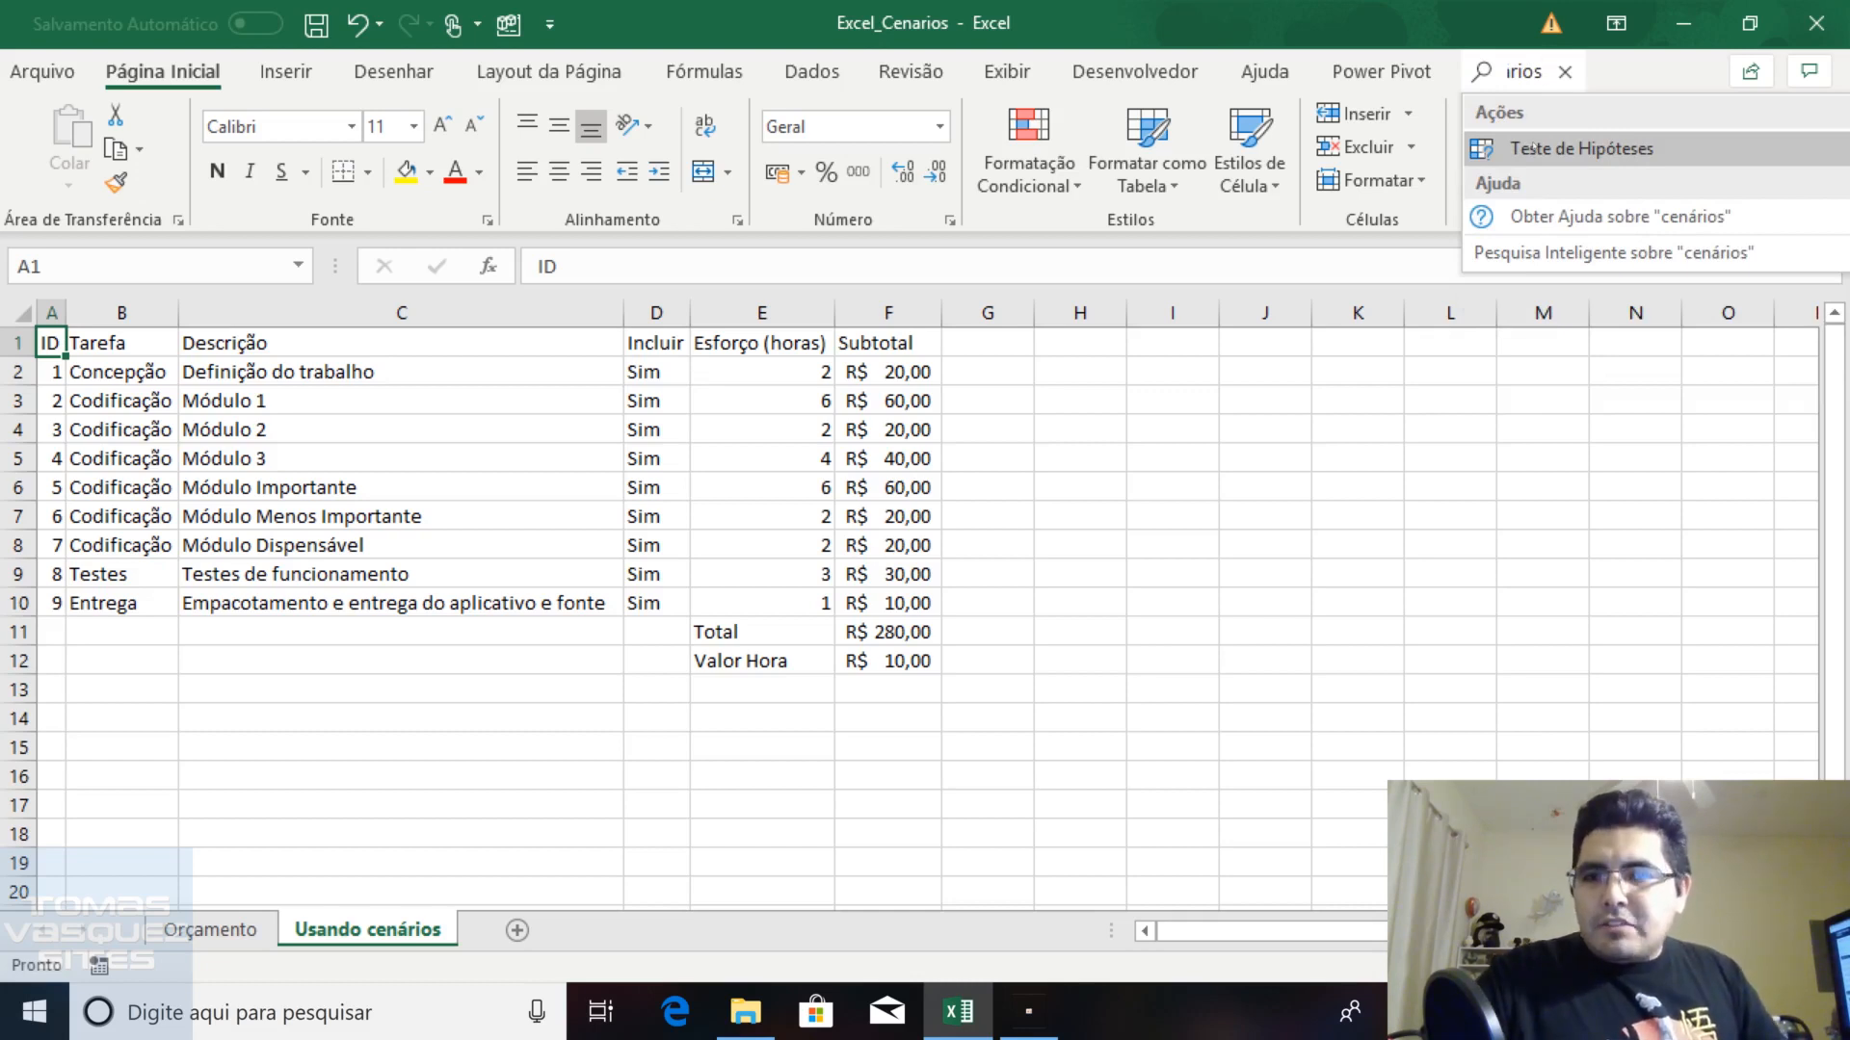
pyautogui.click(1580, 148)
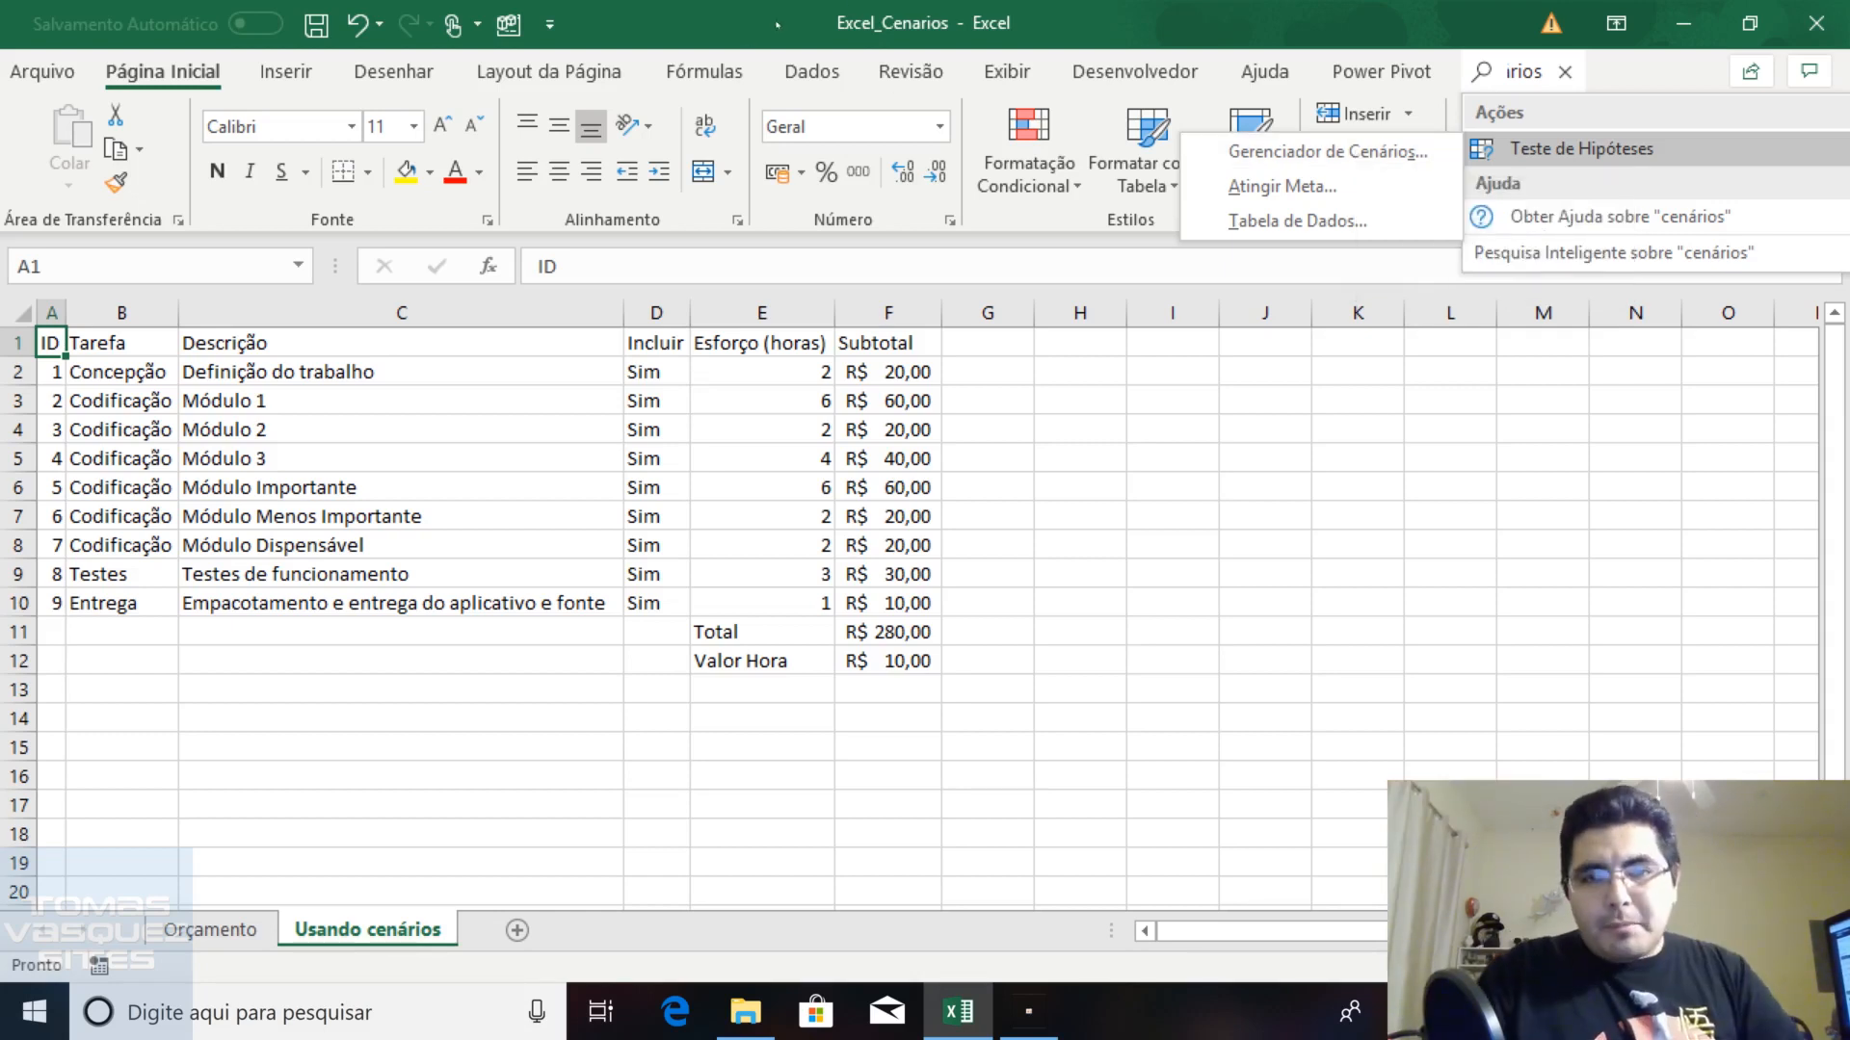
pyautogui.press('Escape')
pyautogui.press('Escape')
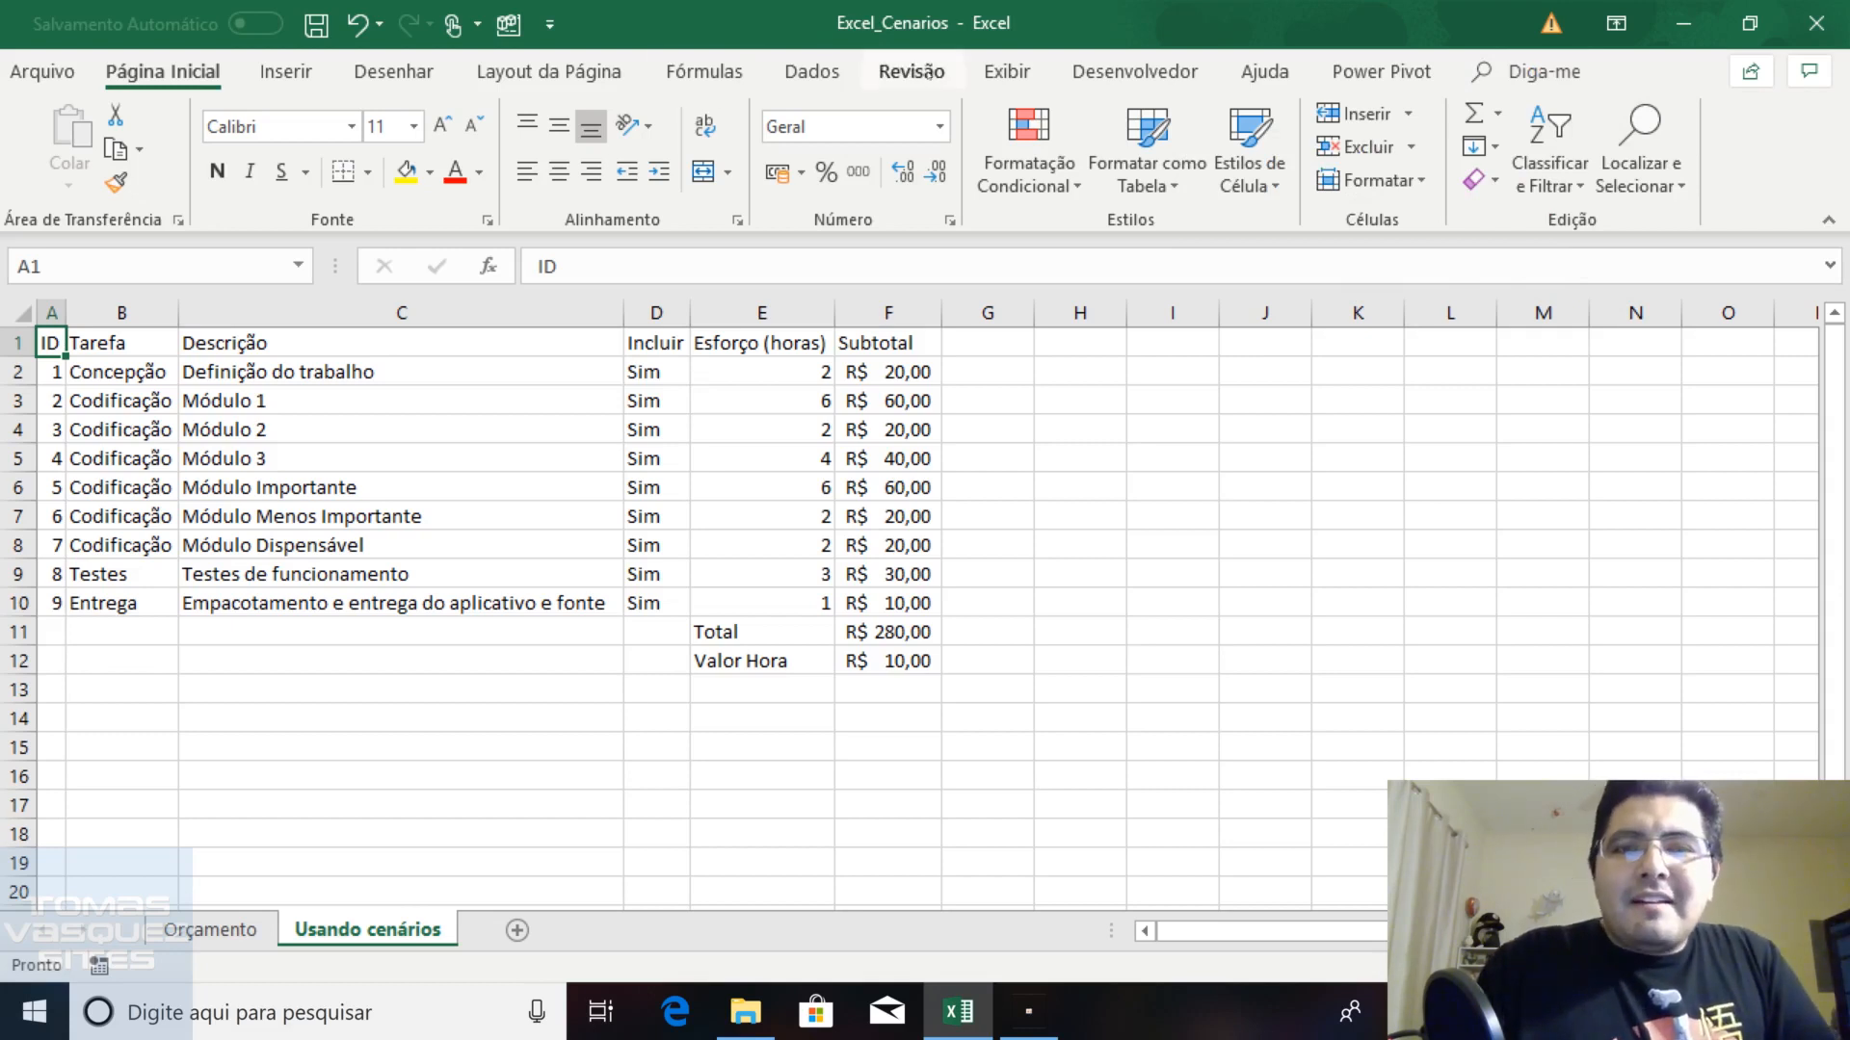
# Open the Gerenciador de Cenários and move its dialog clear of the budget table
pyautogui.click(813, 71)
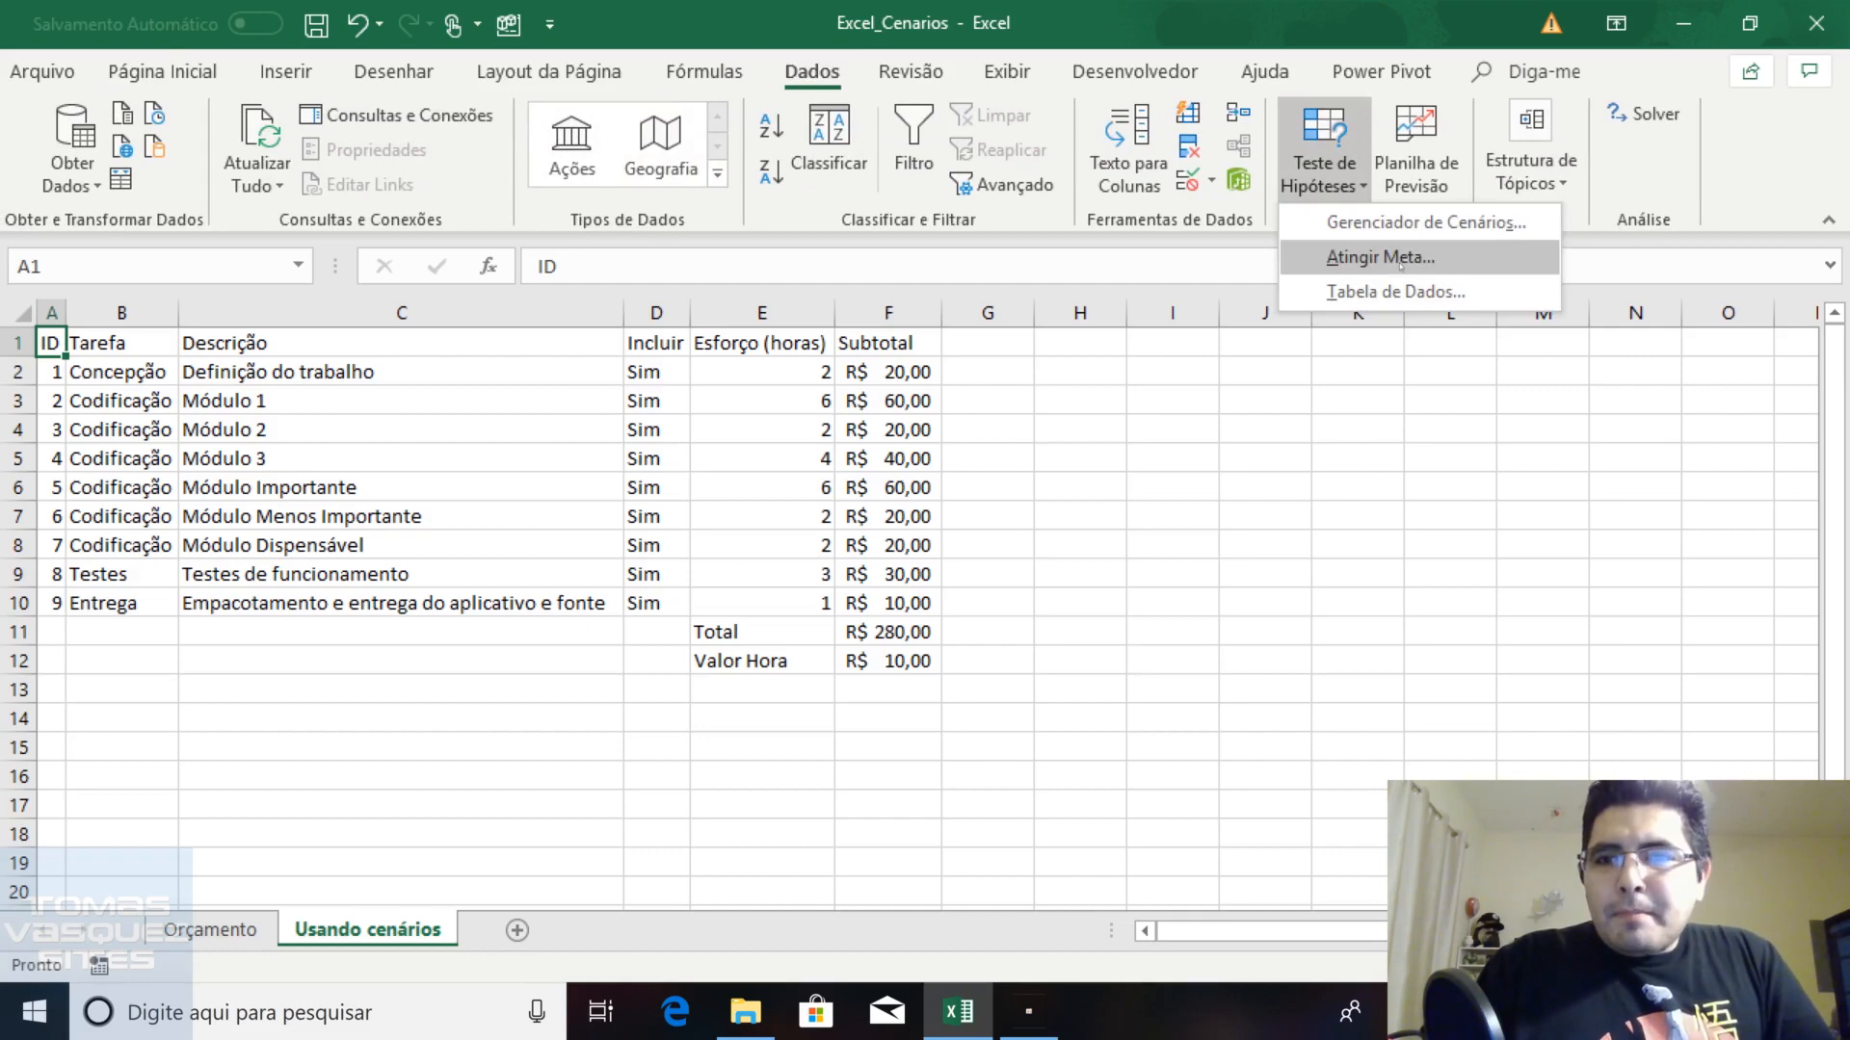
pyautogui.click(1402, 224)
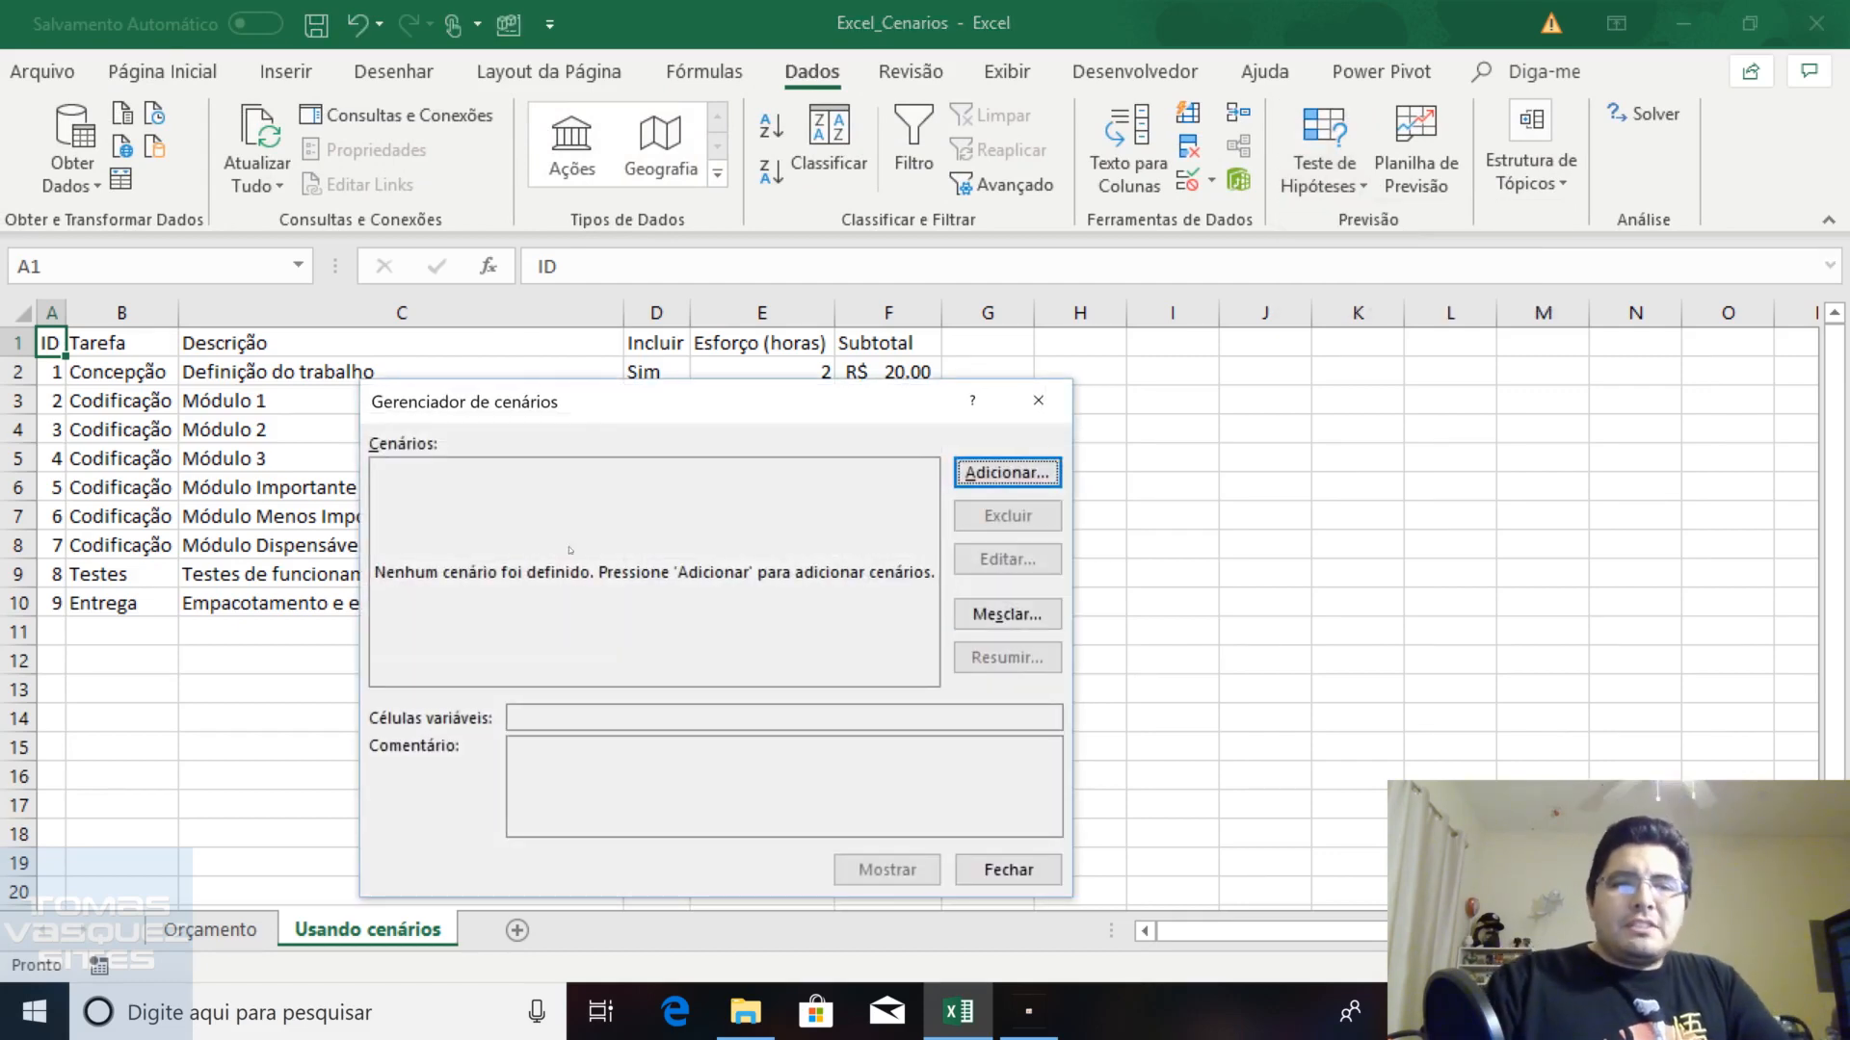
pyautogui.moveTo(441, 412); pyautogui.dragTo(582, 357)
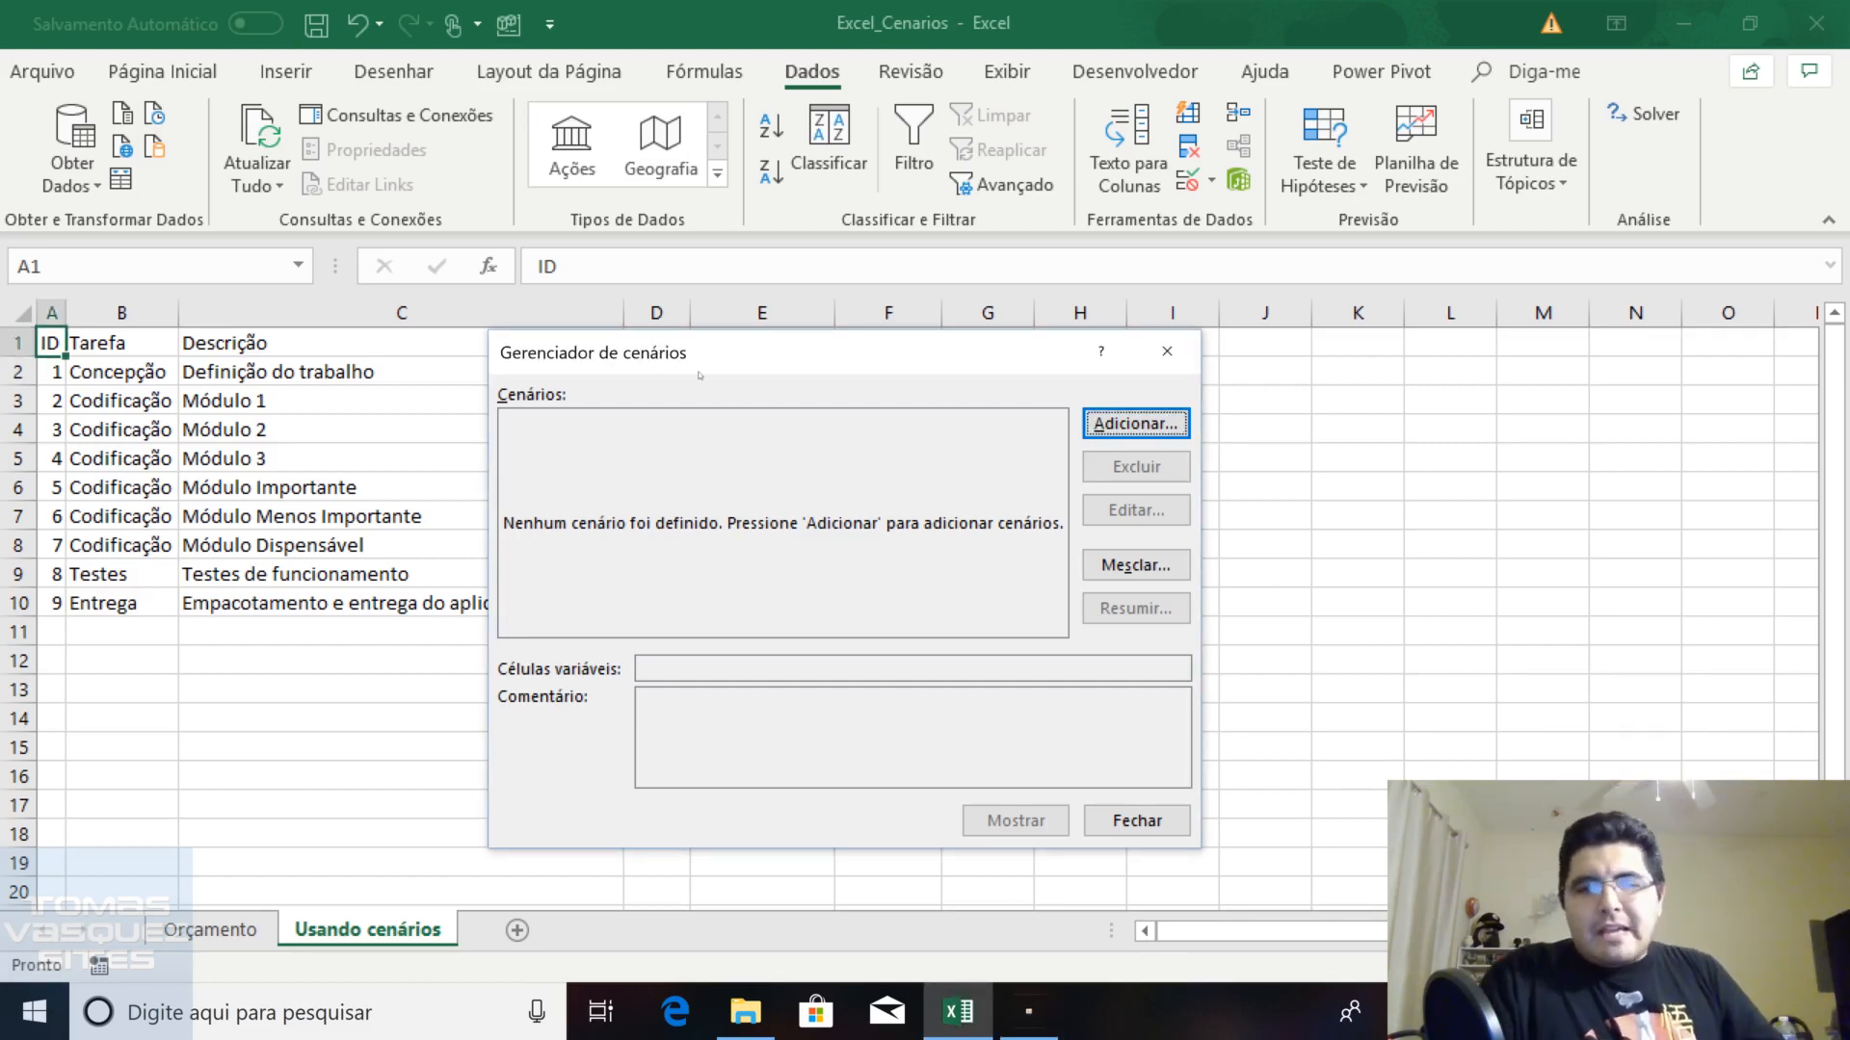
pyautogui.moveTo(728, 361); pyautogui.dragTo(1315, 414)
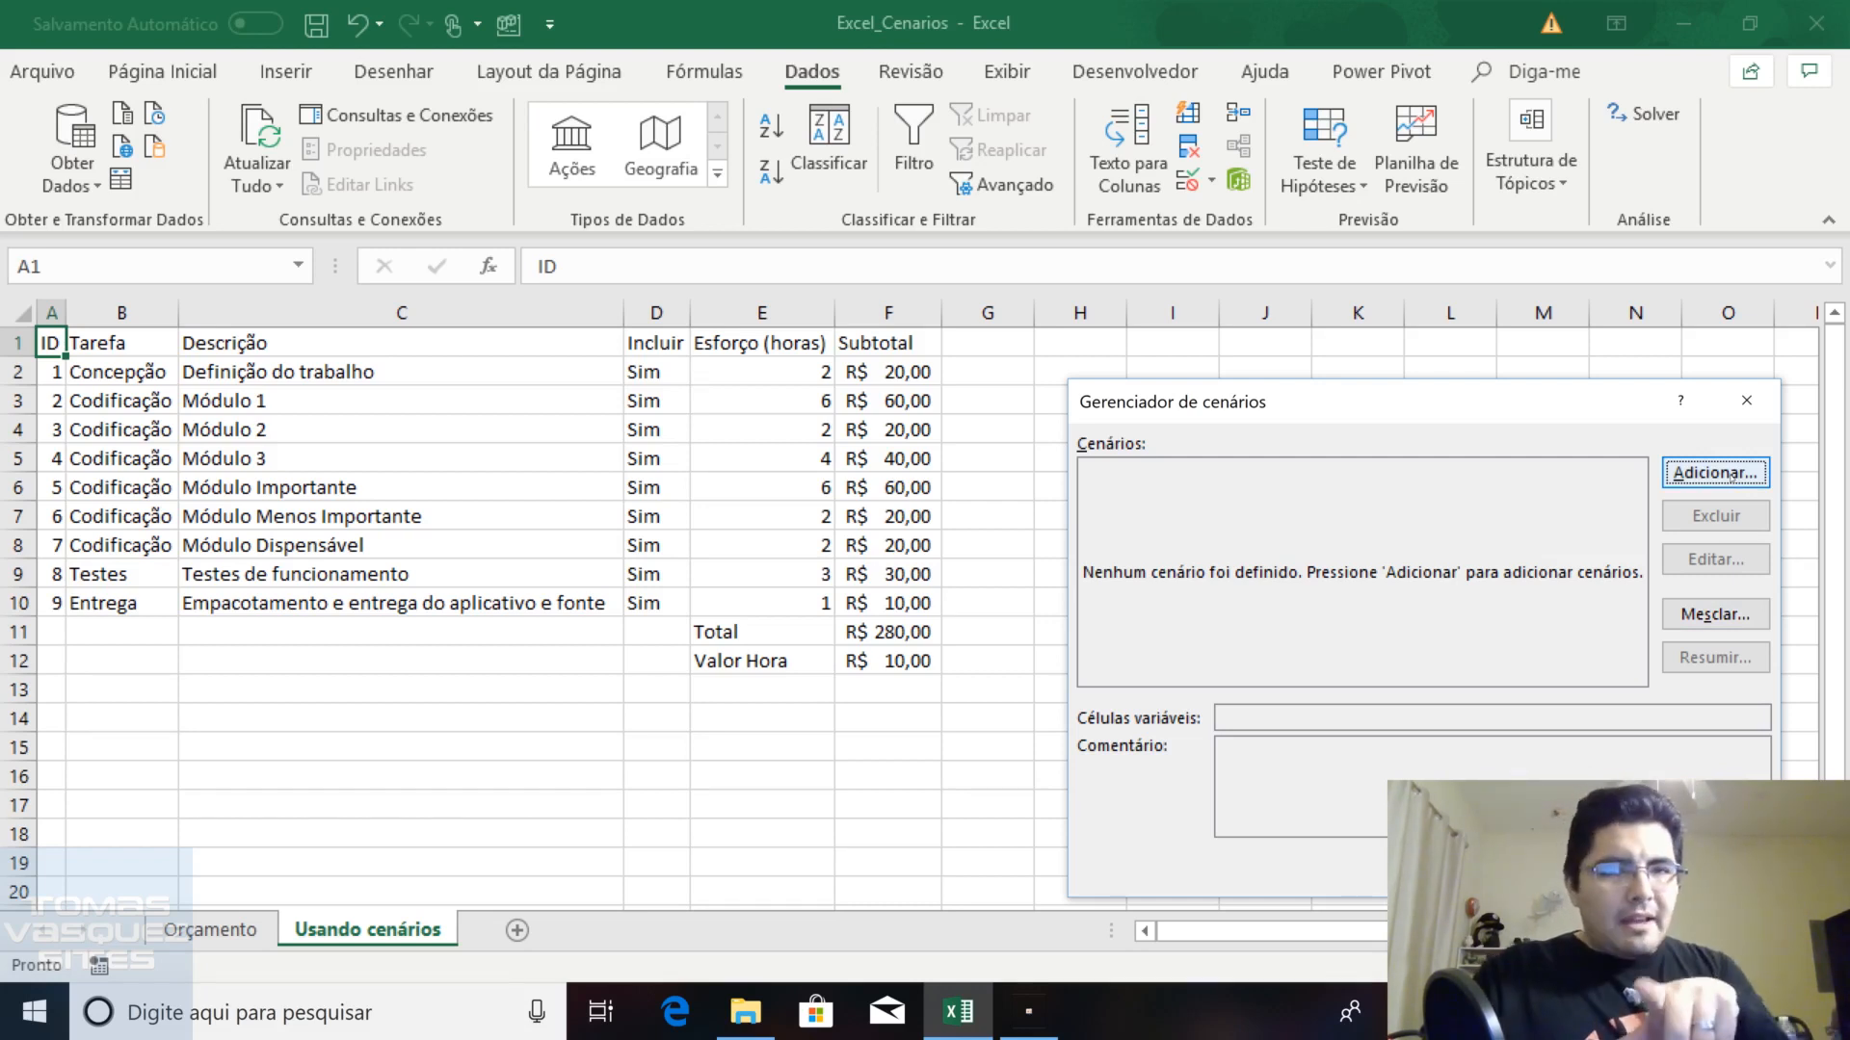
# Start a new scenario and name it "Projeto Completo"
pyautogui.click(1716, 473)
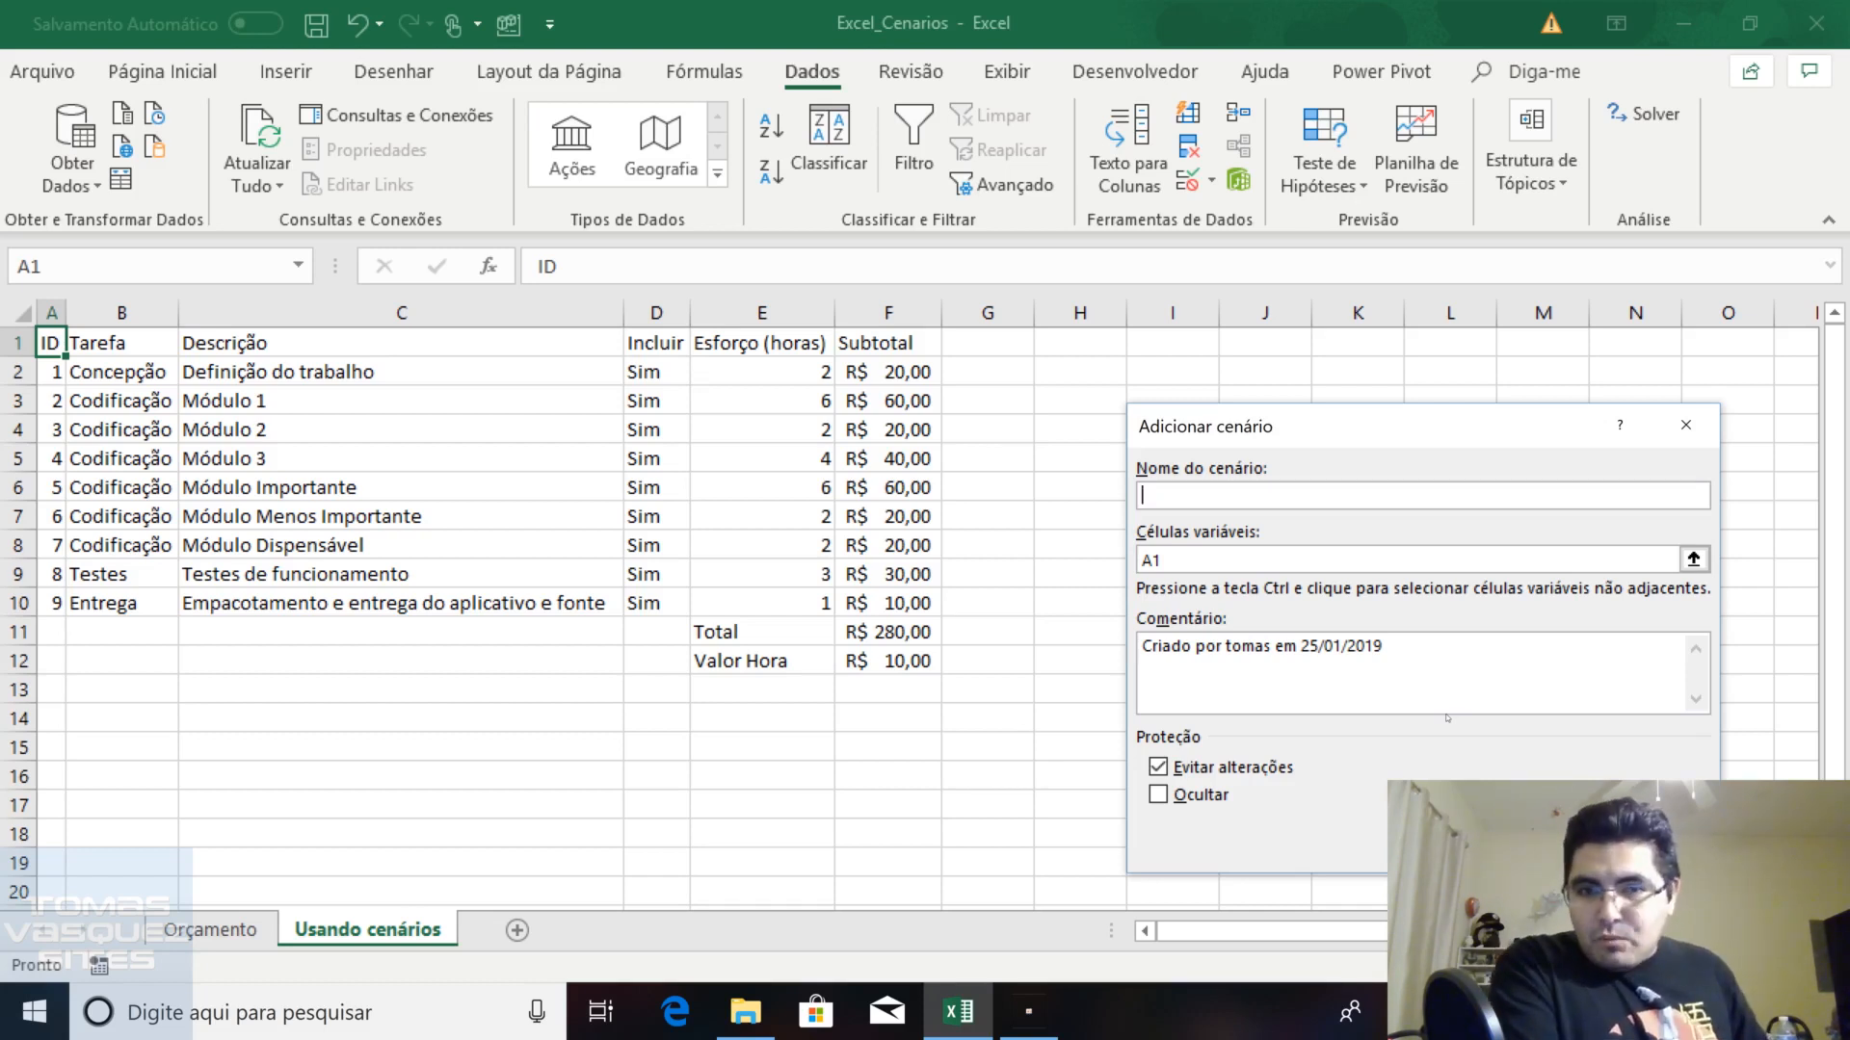
pyautogui.write('T')
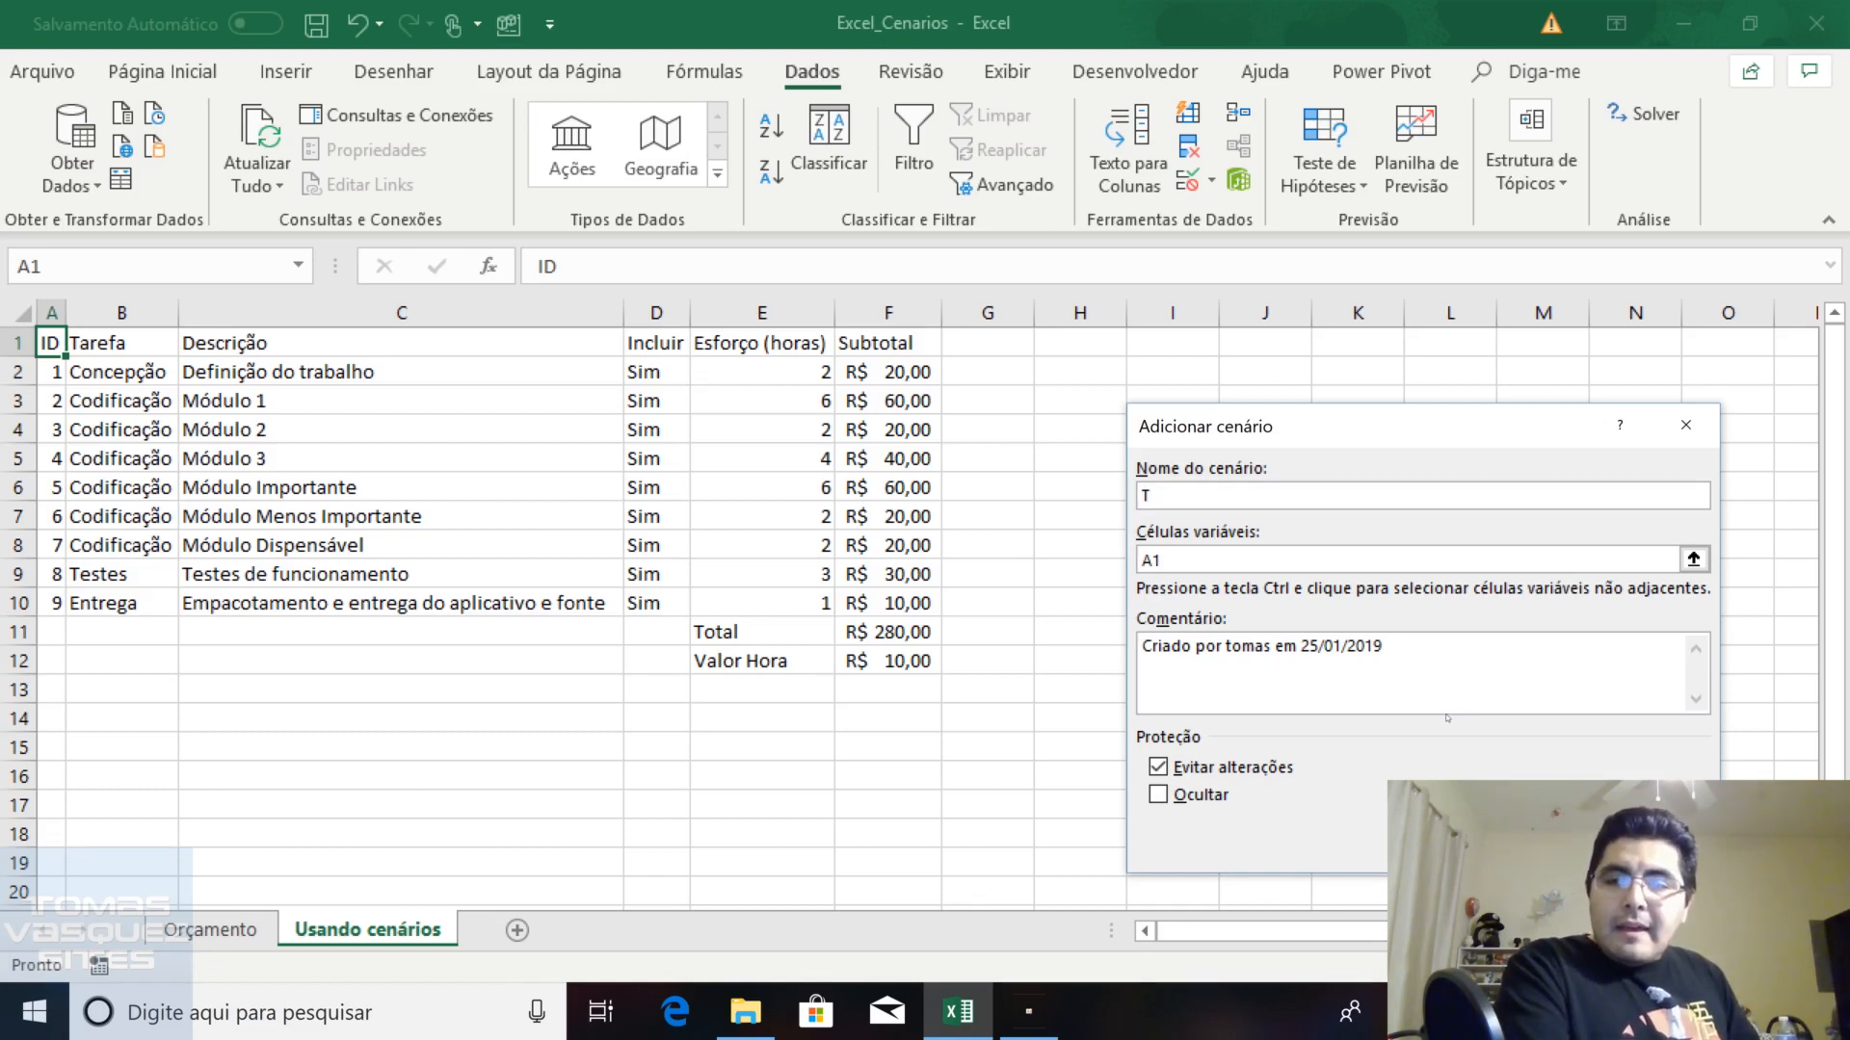
pyautogui.write('otal')
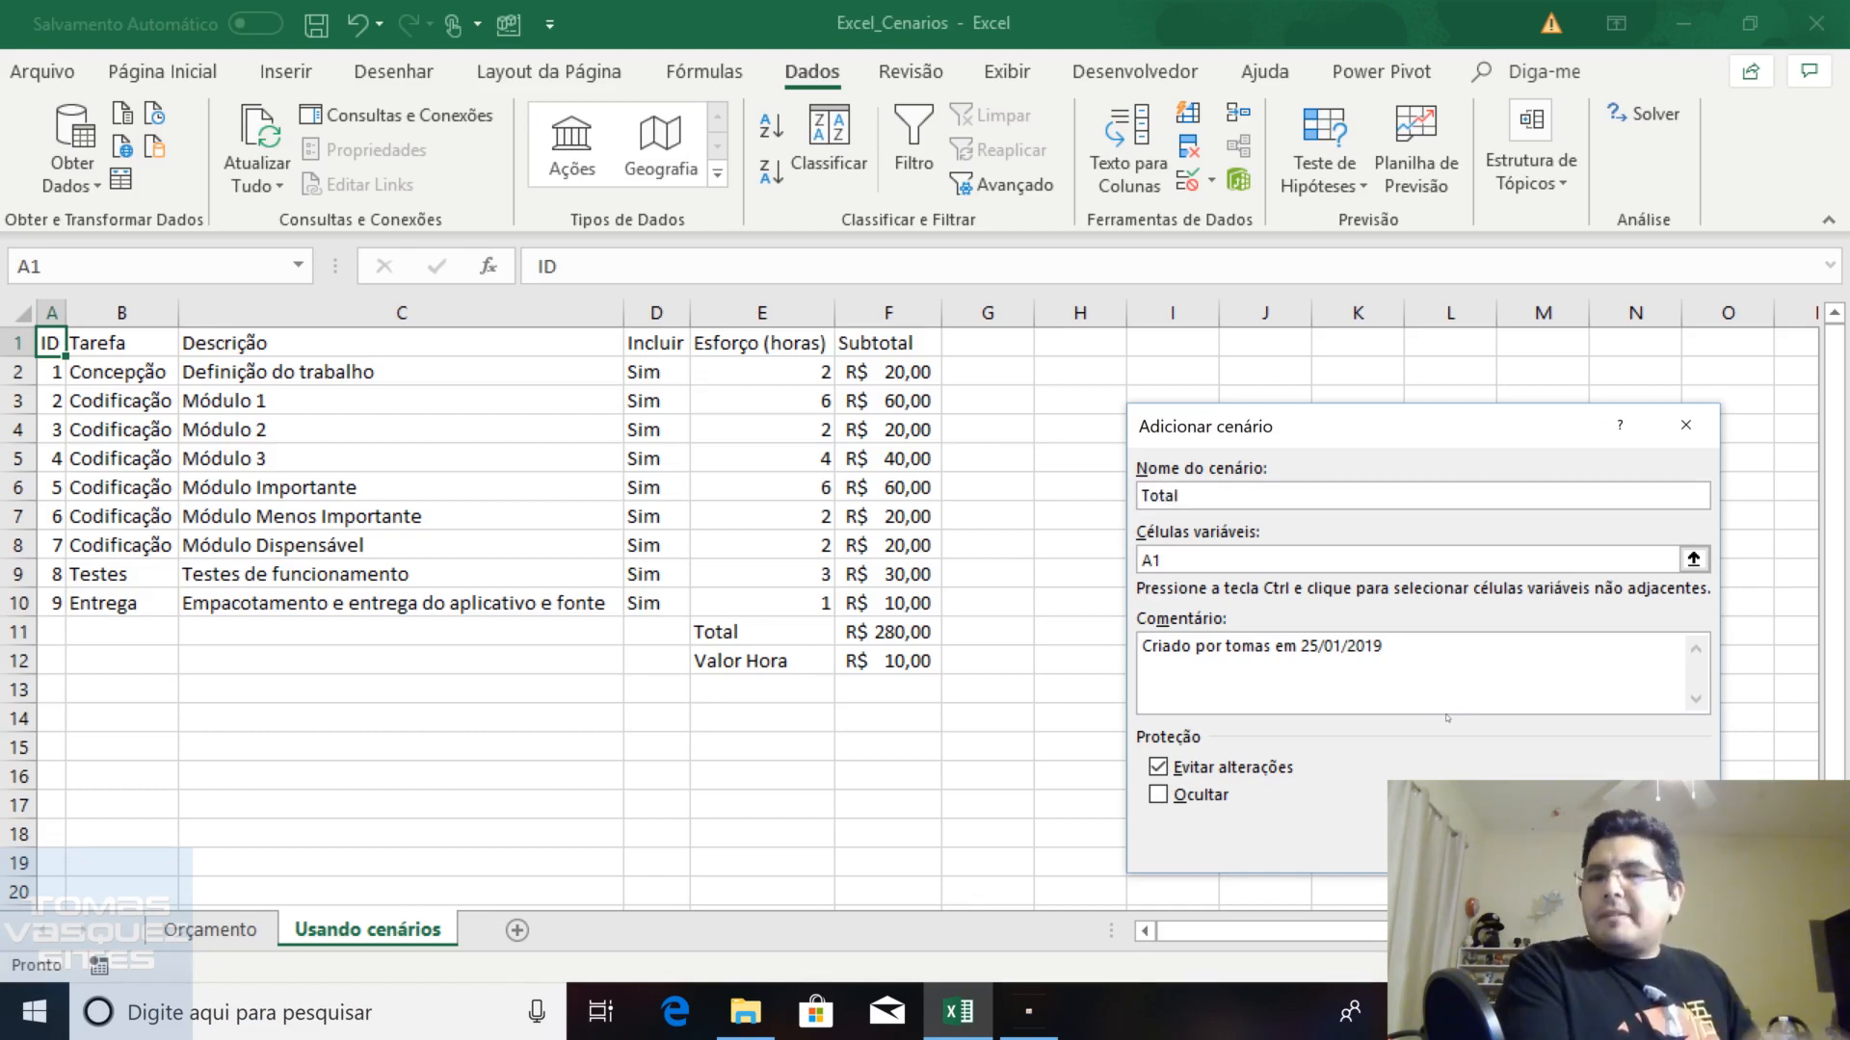
pyautogui.hotkey('ctrl', 'a')
pyautogui.write('Pr')
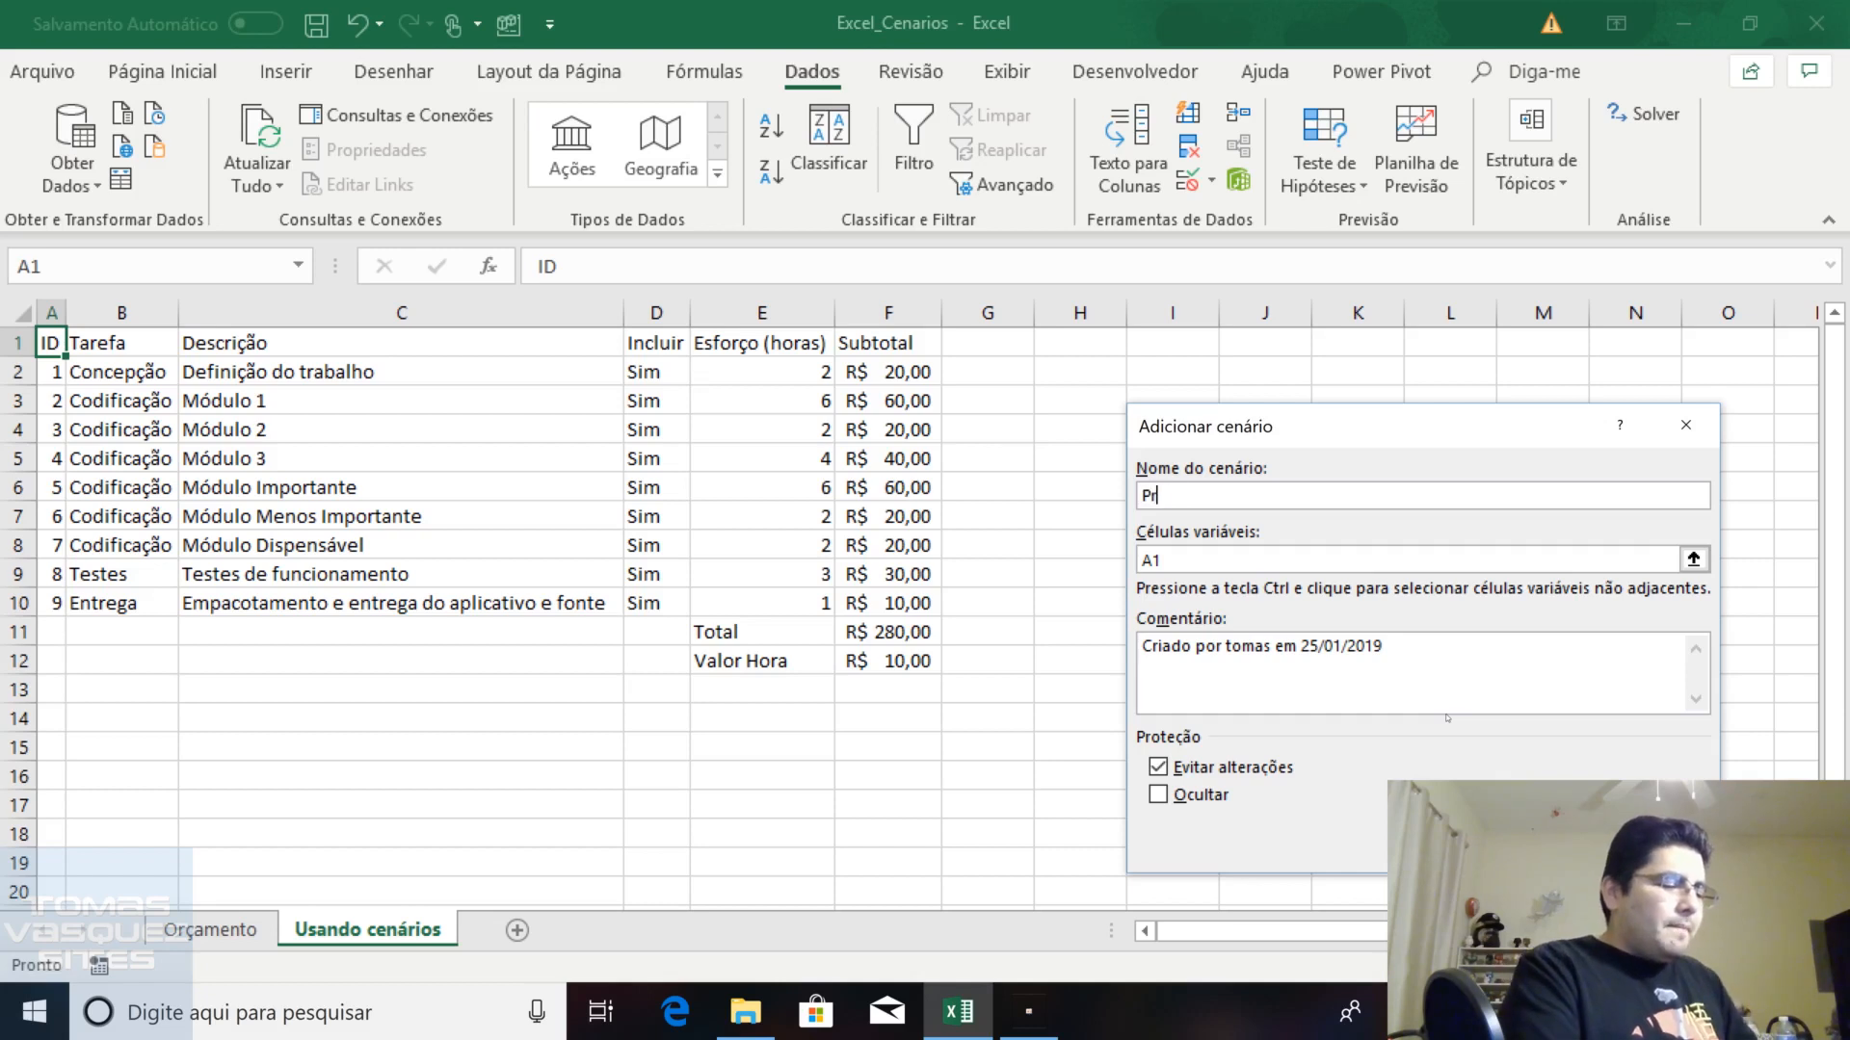
pyautogui.write('ojecto Completo')
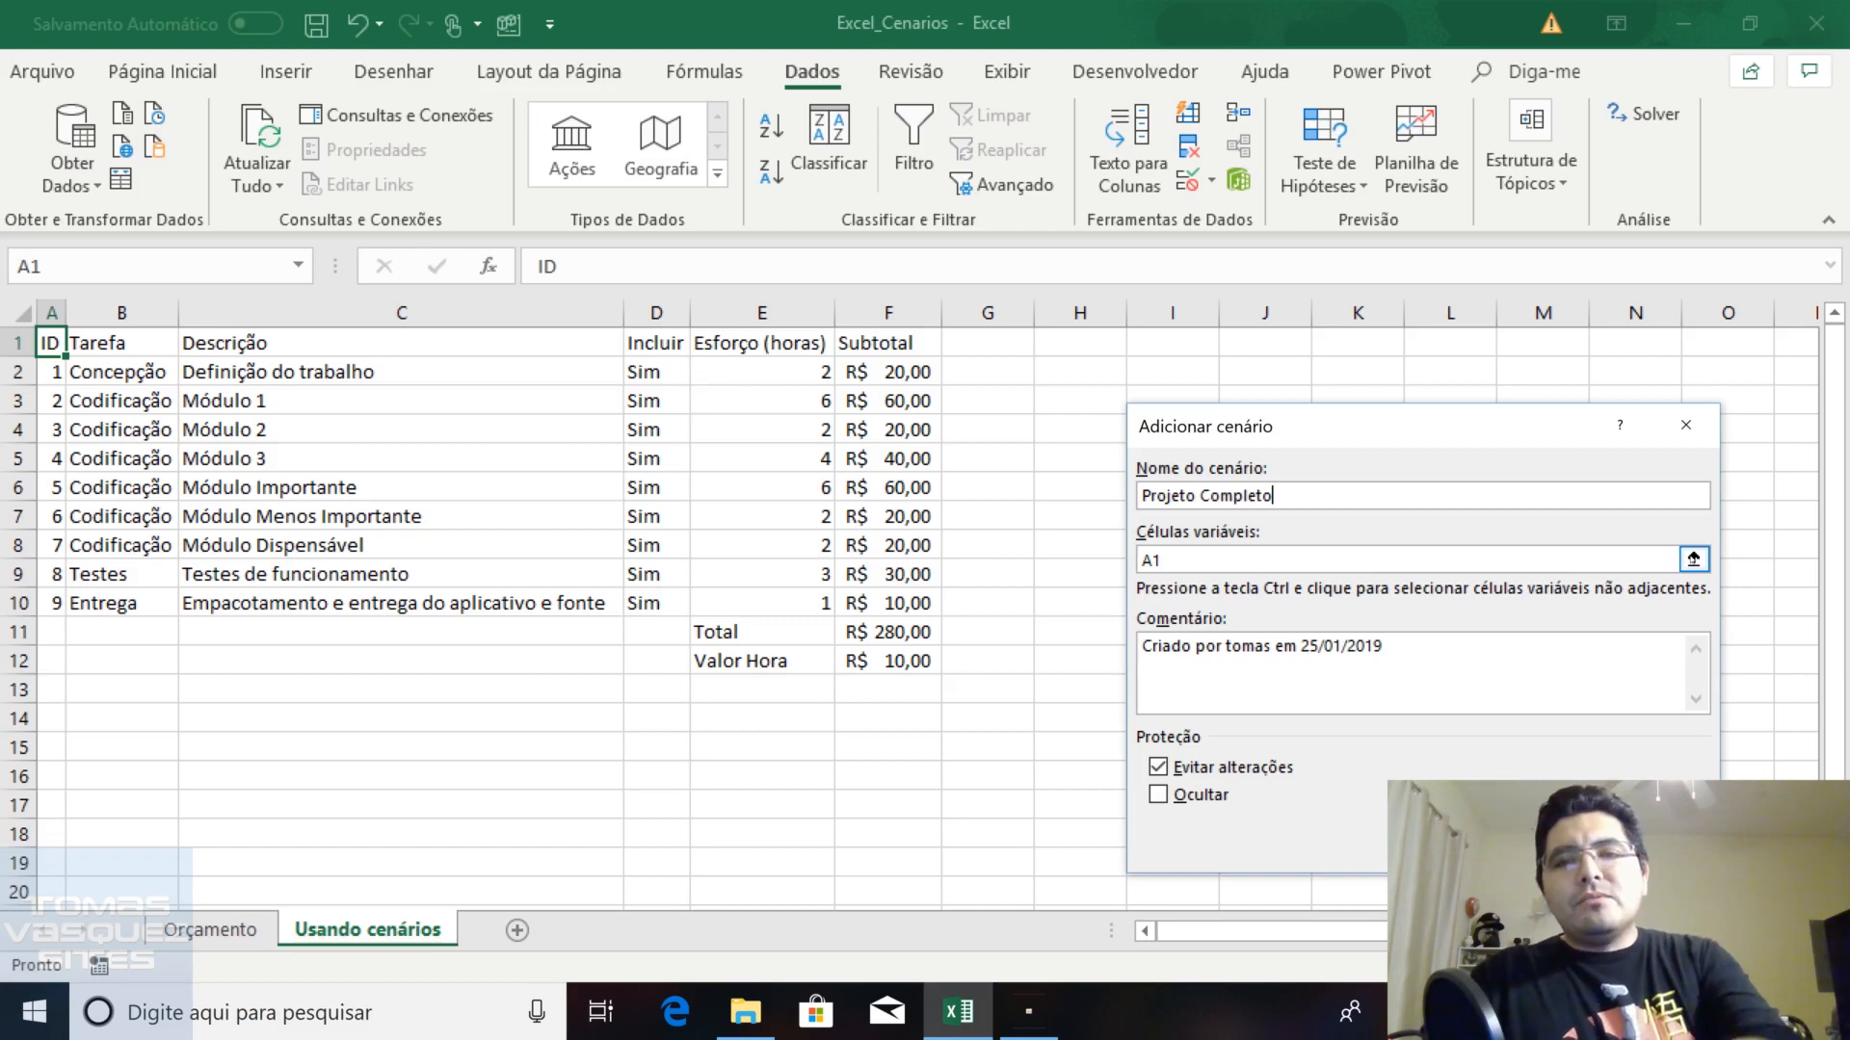
# Set the scenario's variable cells to the Incluir values in $D$2:$D$10
pyautogui.click(1693, 559)
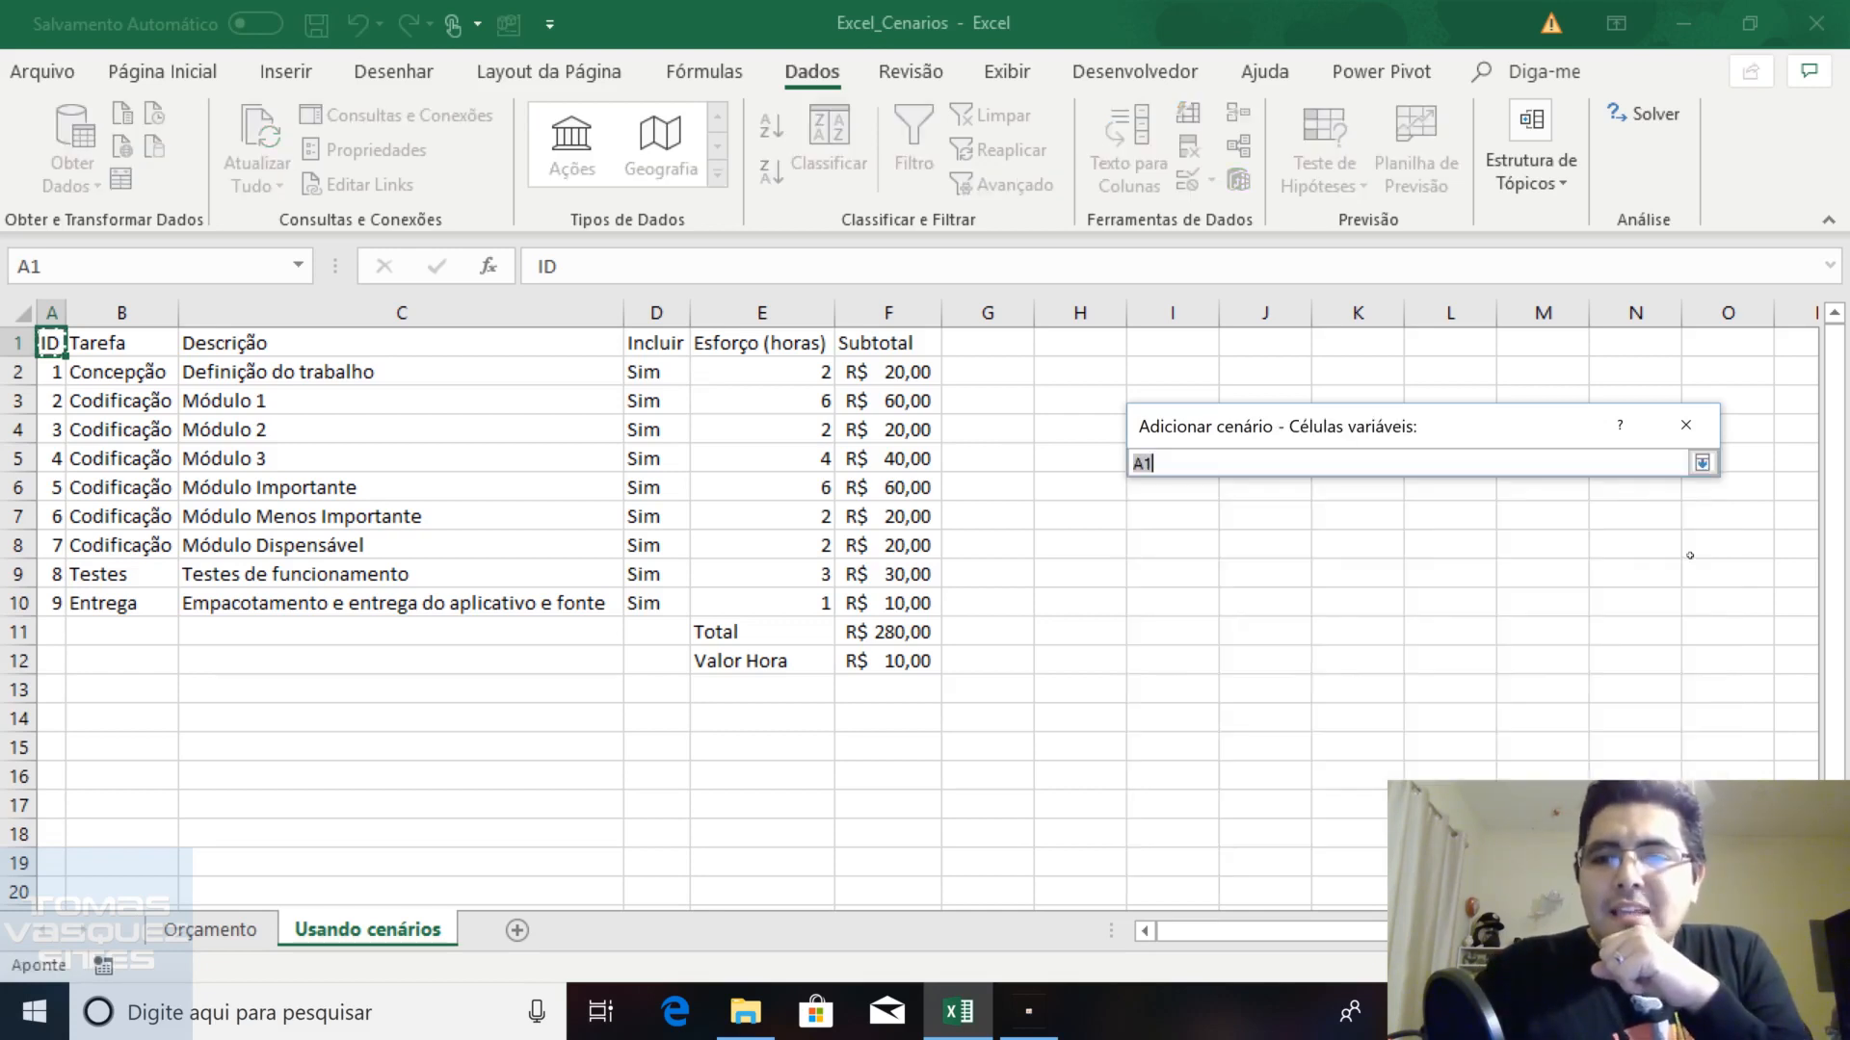
pyautogui.moveTo(660, 371); pyautogui.dragTo(655, 603)
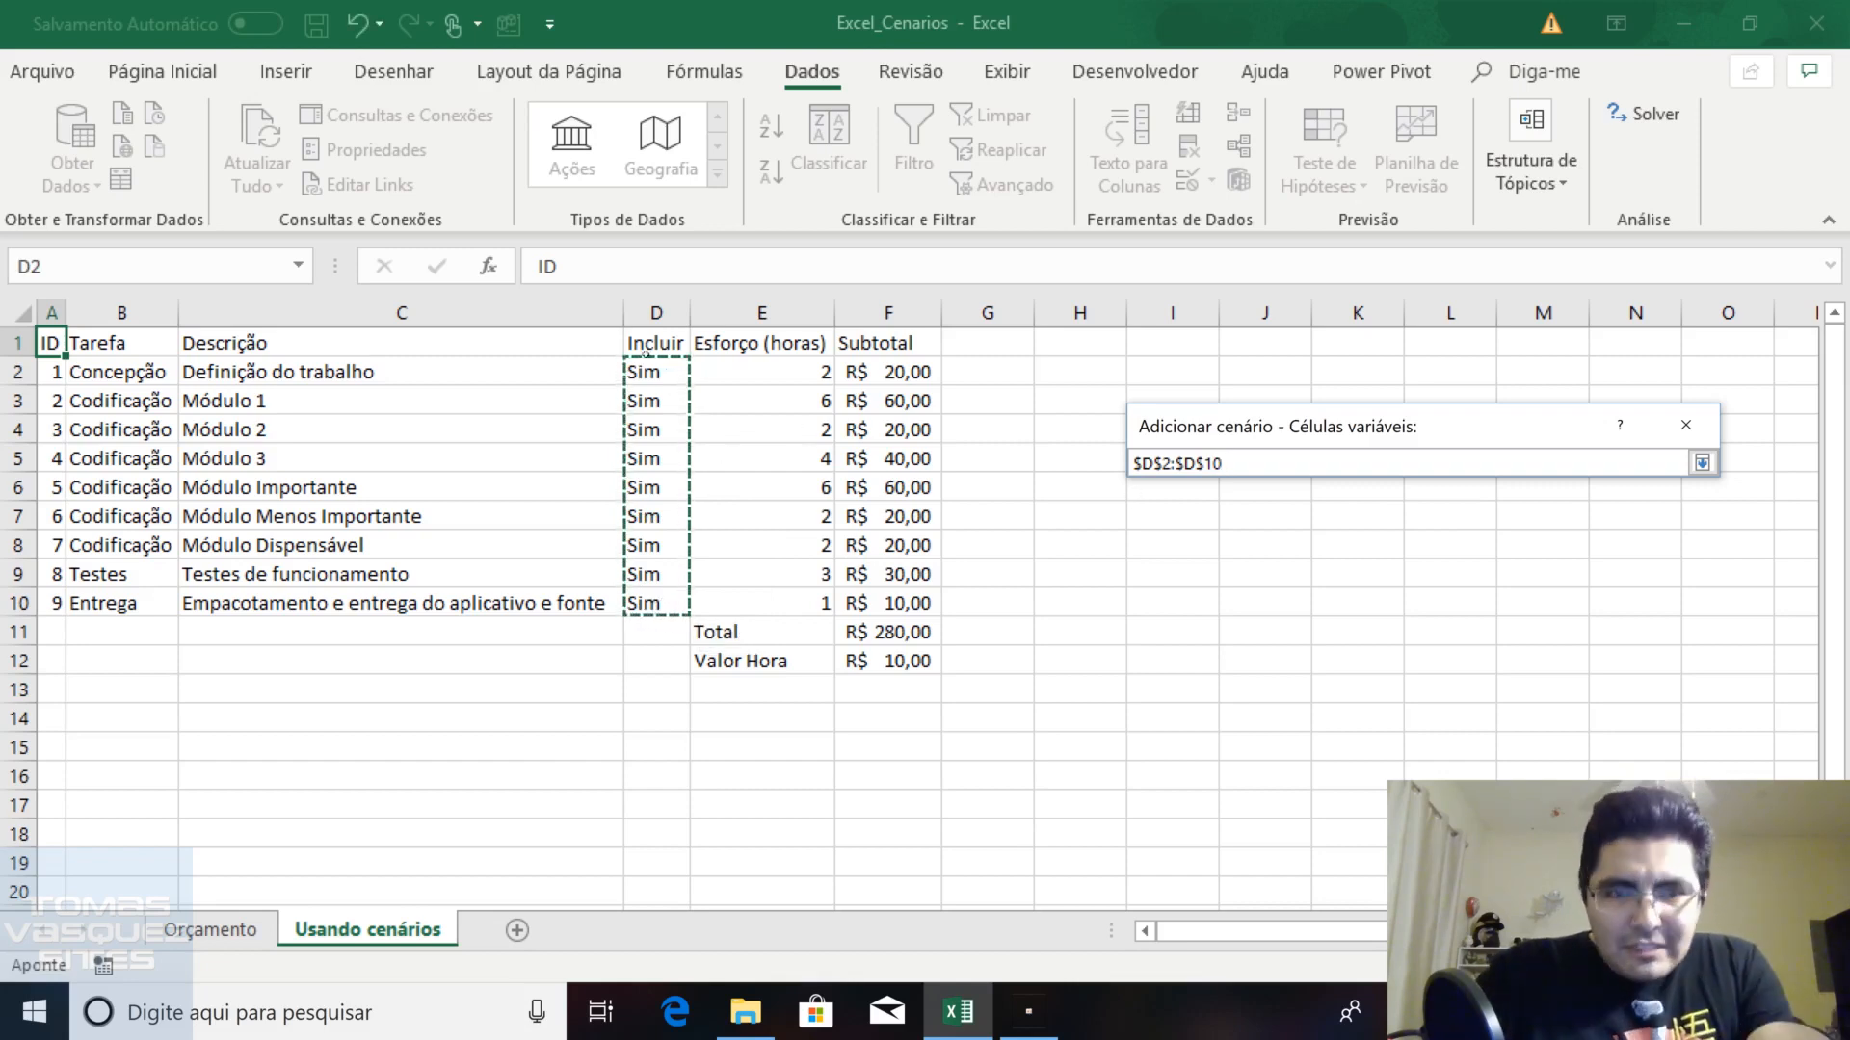
pyautogui.click(1703, 463)
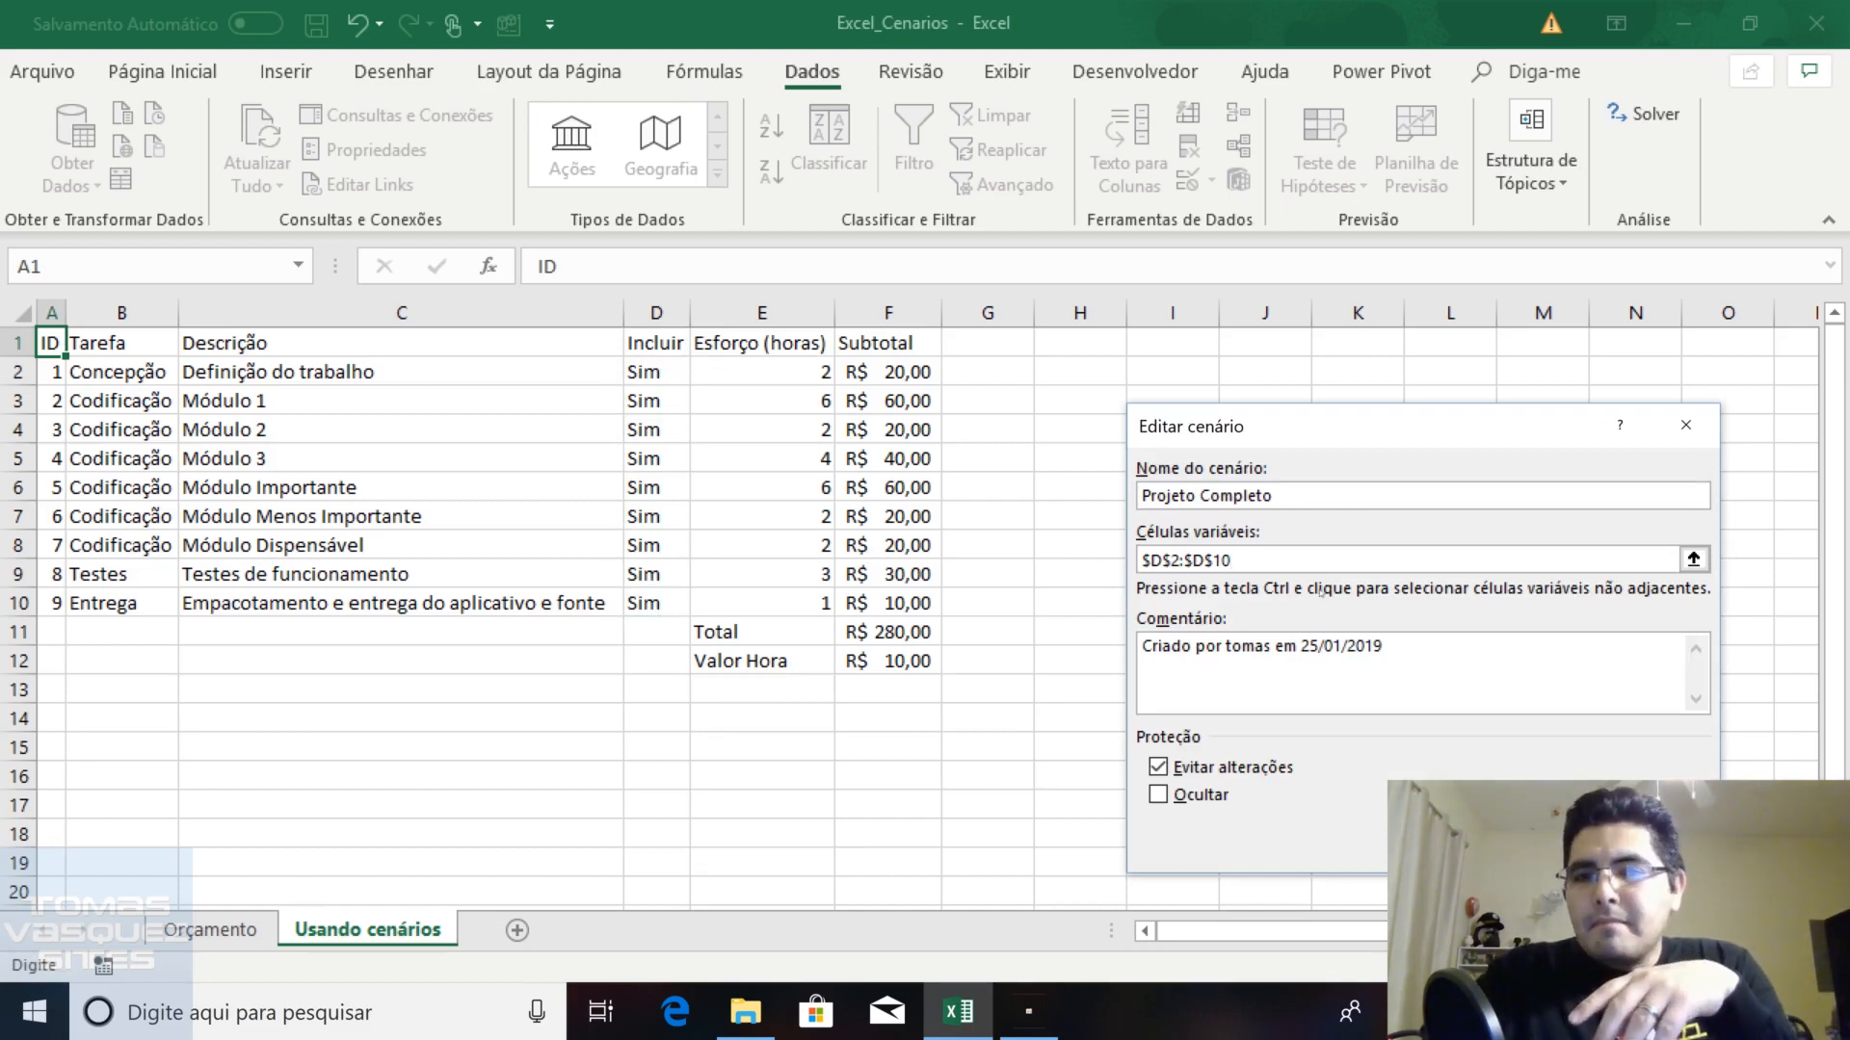
pyautogui.moveTo(1252, 560); pyautogui.dragTo(1133, 566)
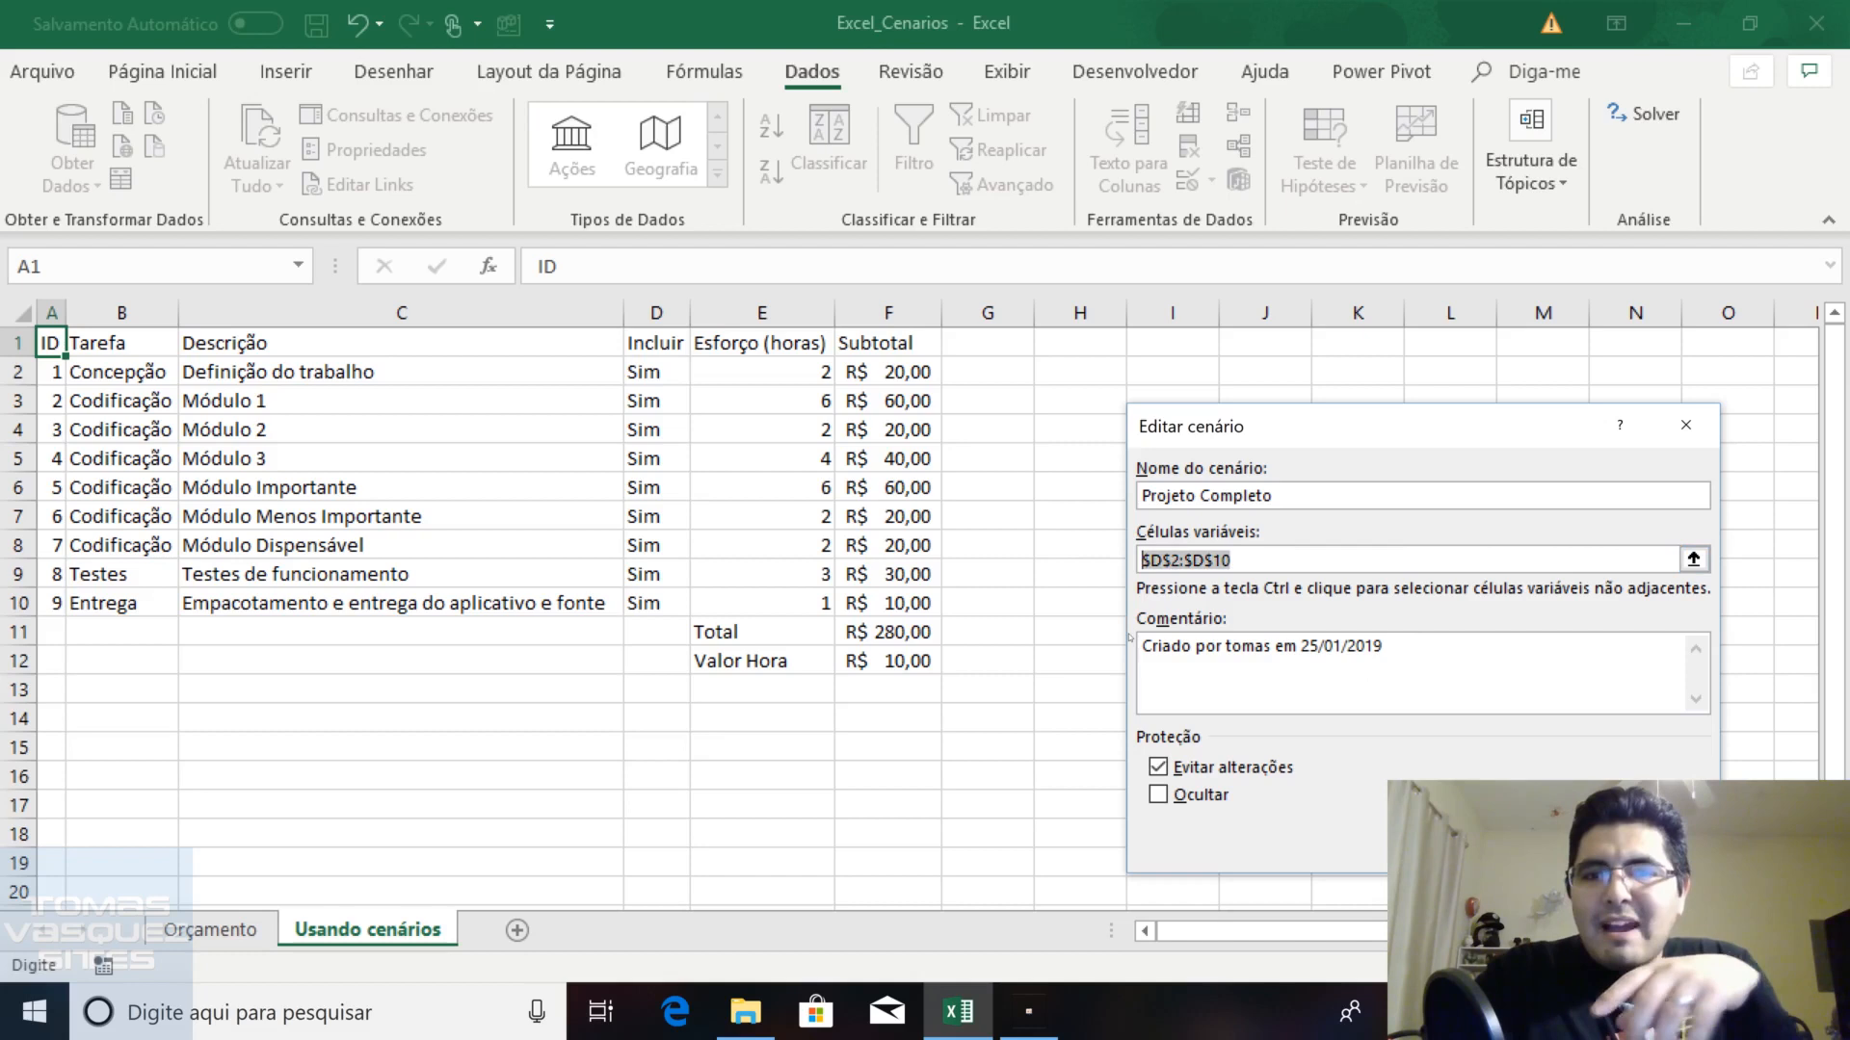
pyautogui.click(1235, 562)
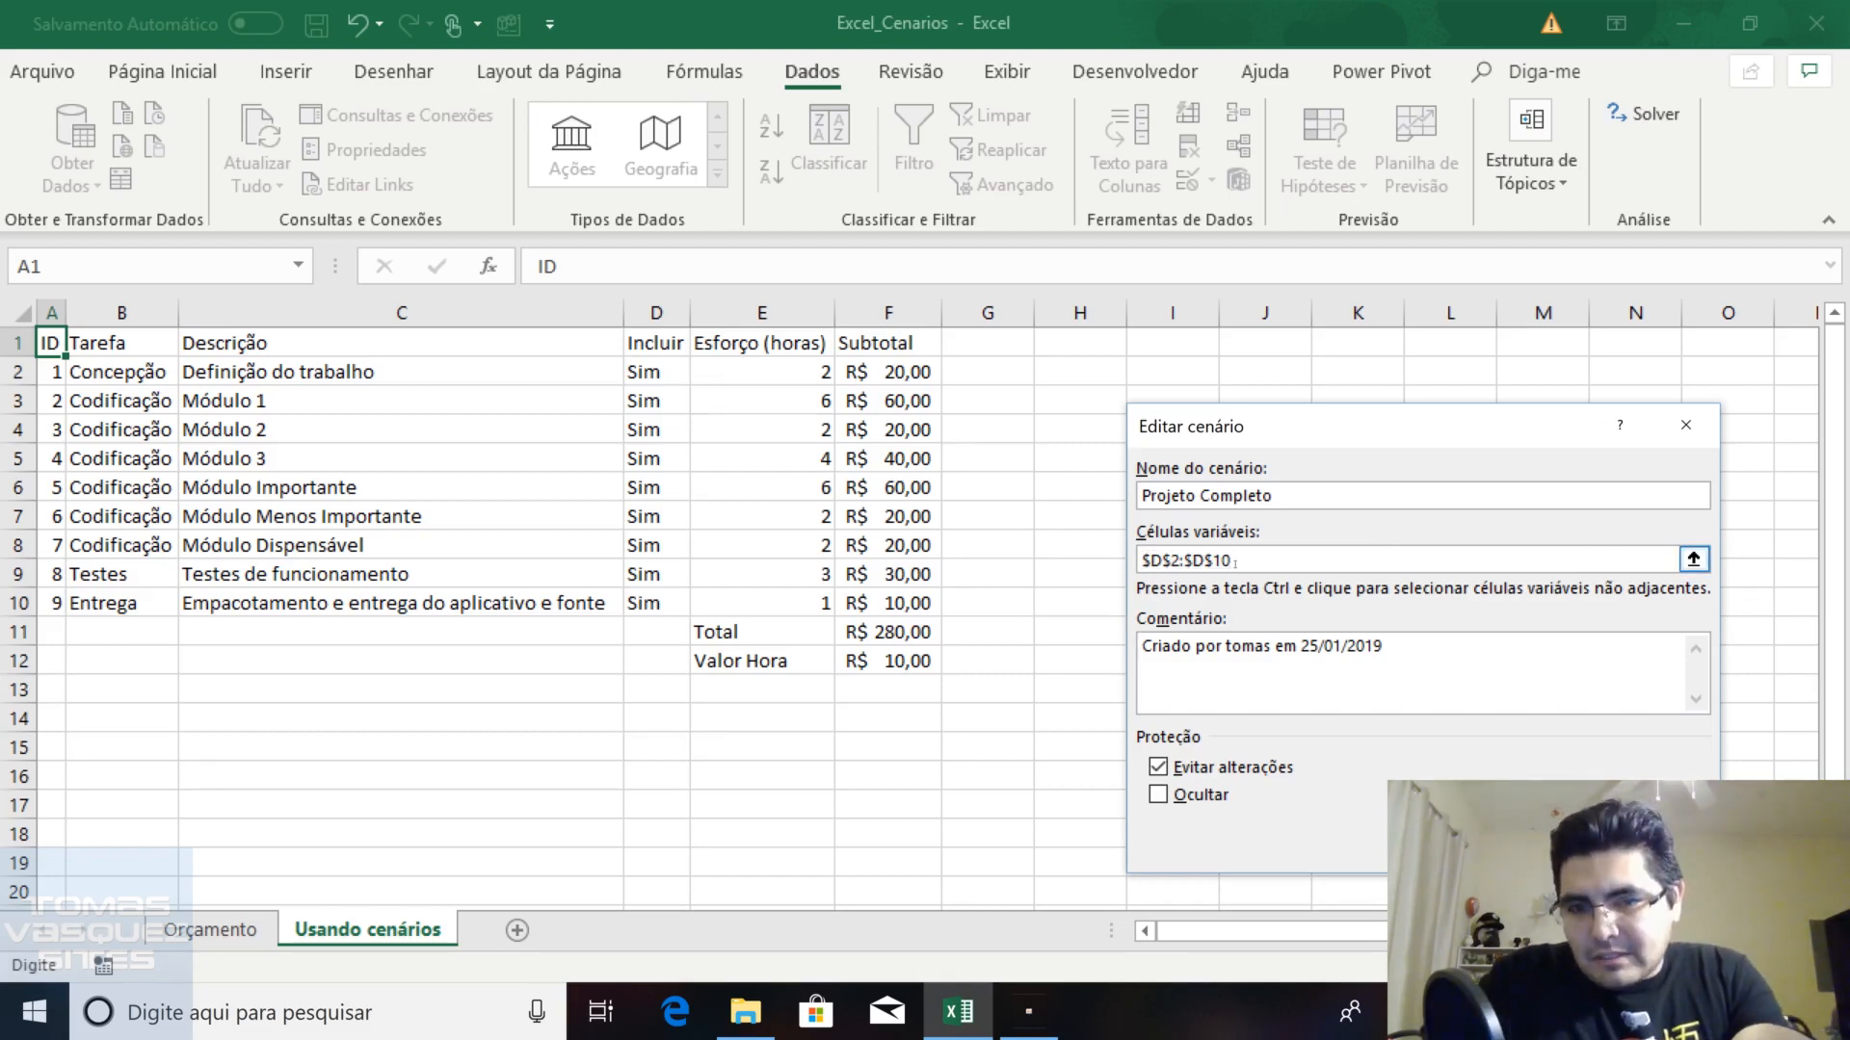
pyautogui.press('Left')
pyautogui.press('Left')
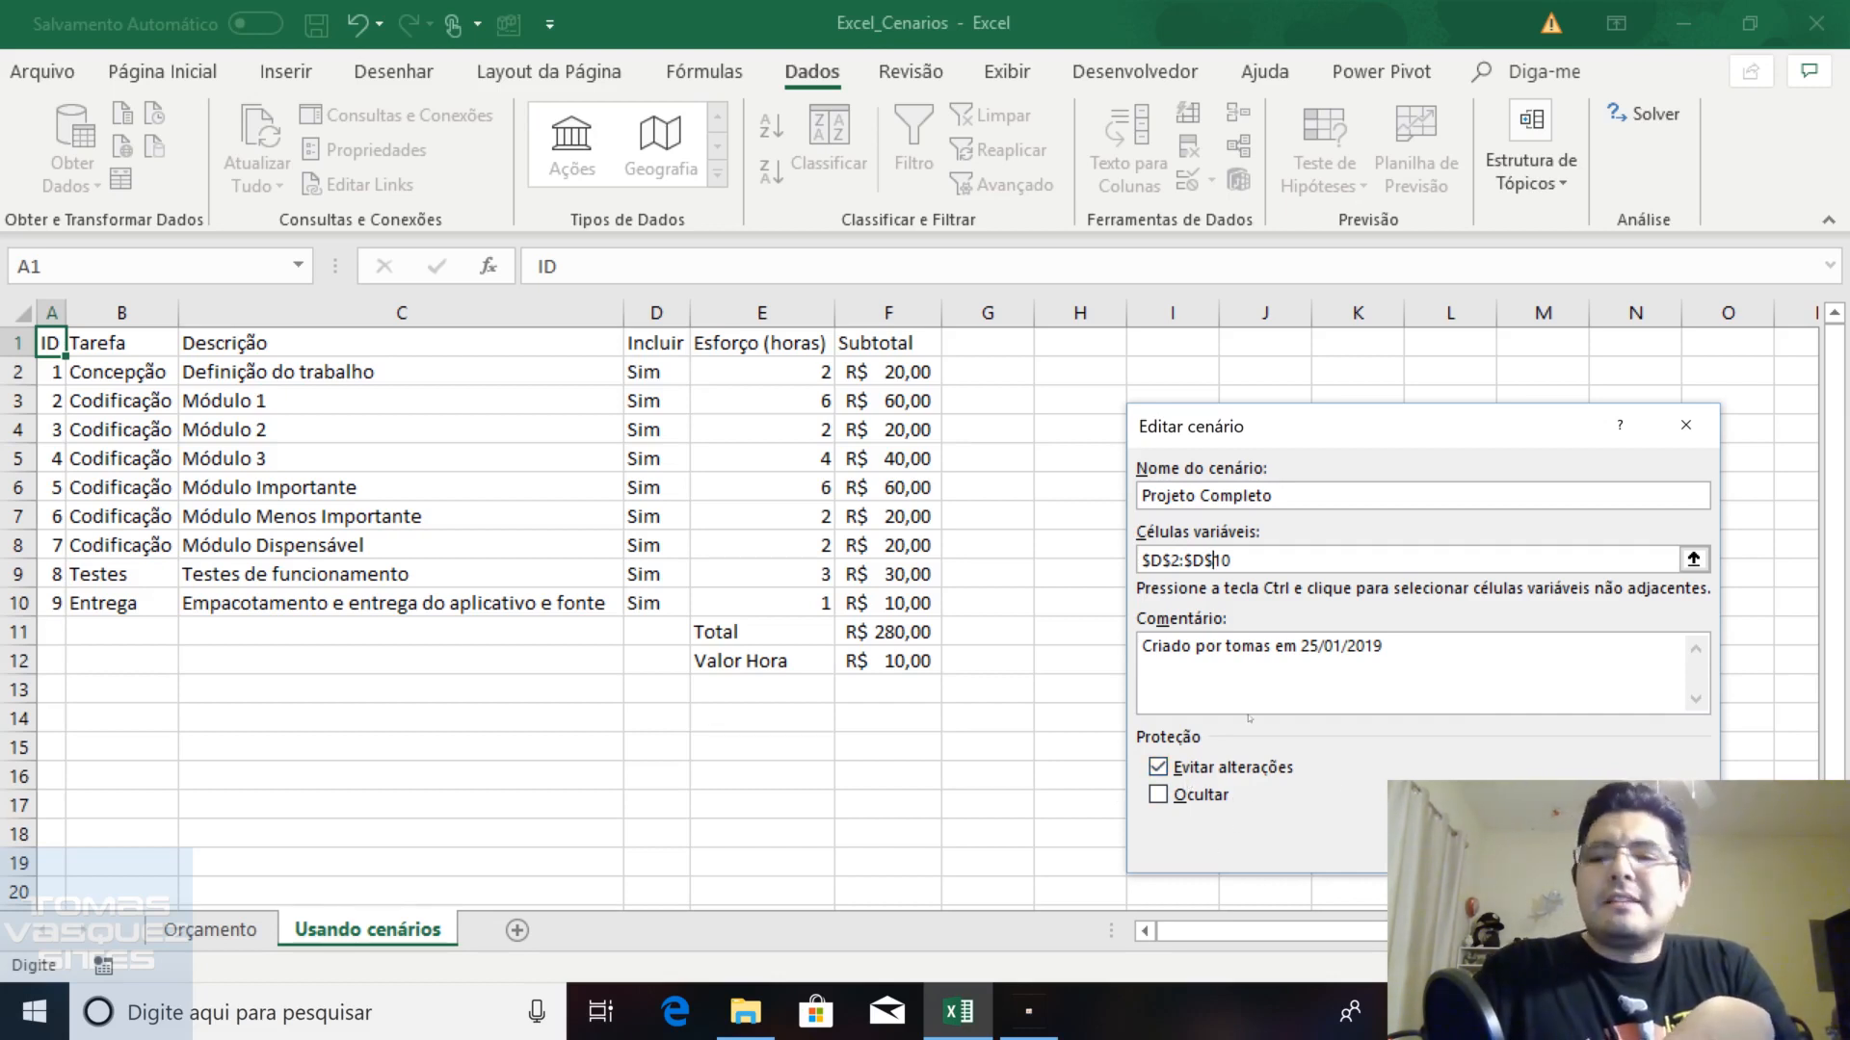
# Replace the scenario's comment with "Aqui estão inclusas todas as tarefas"
pyautogui.click(1431, 685)
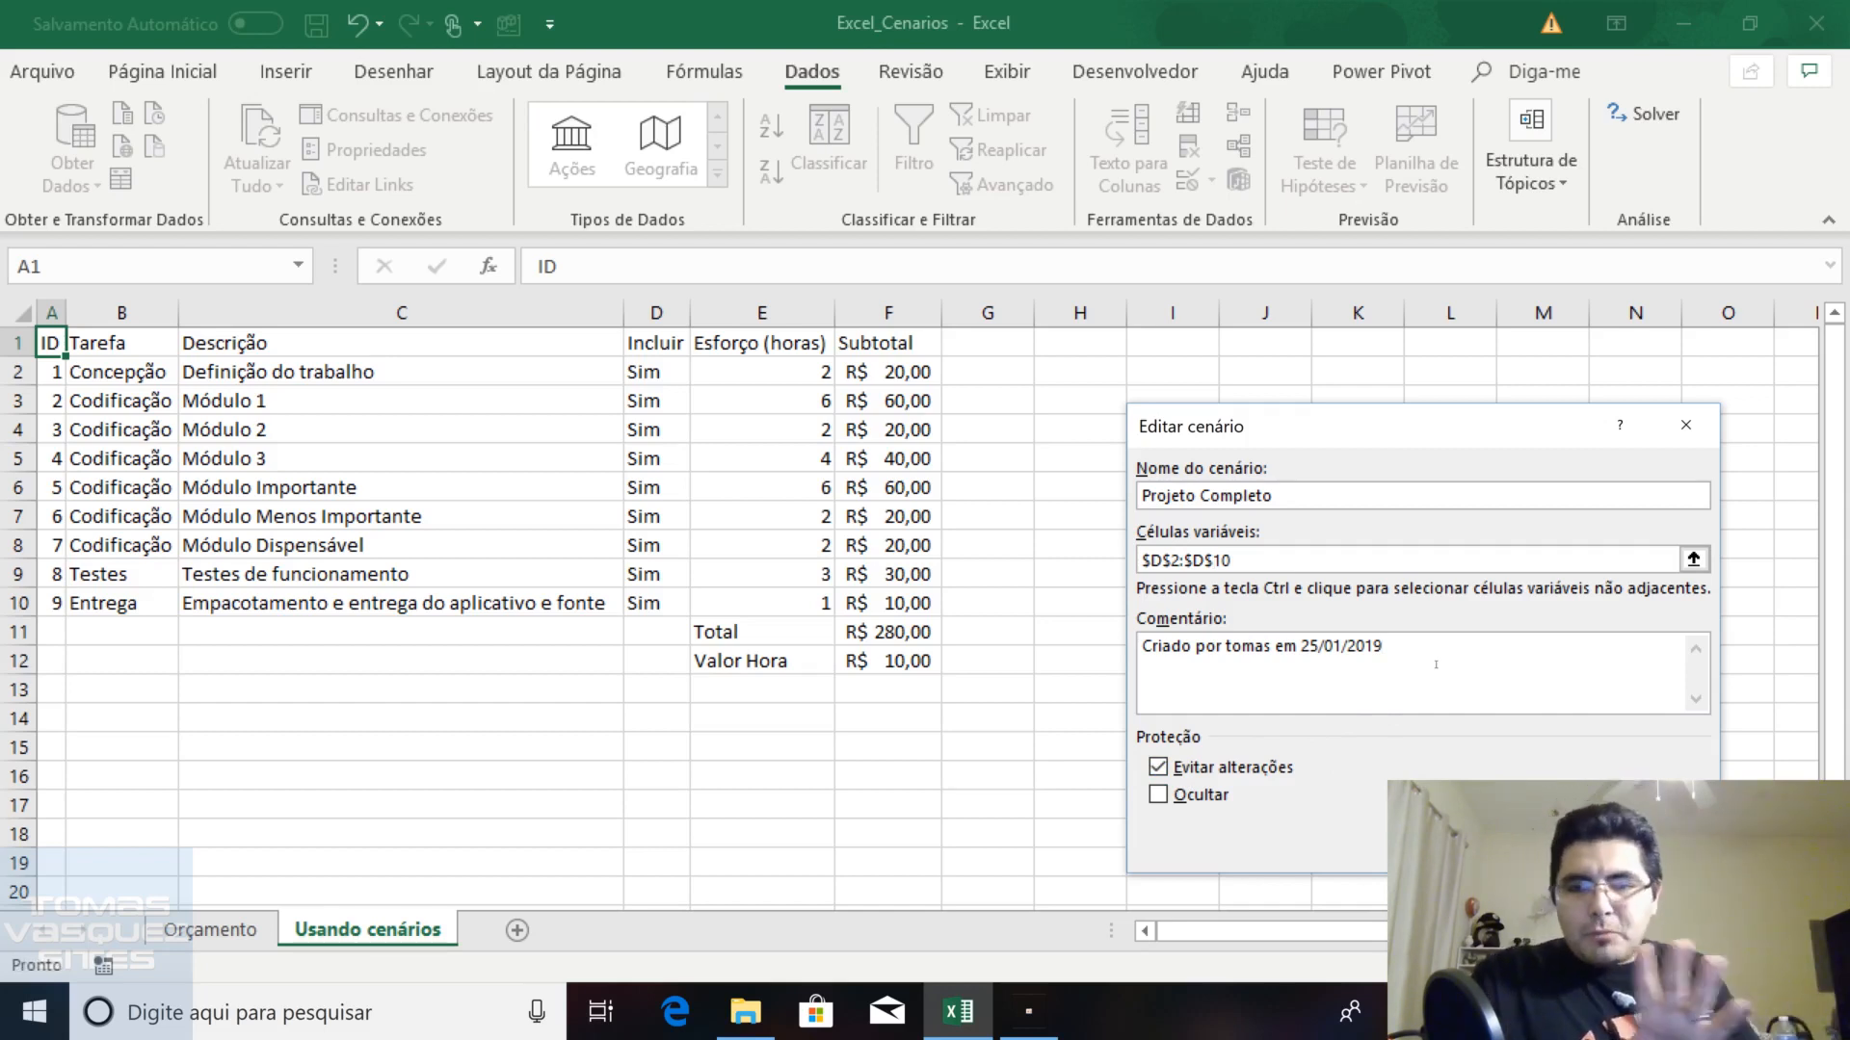
pyautogui.hotkey('ctrl', 'a')
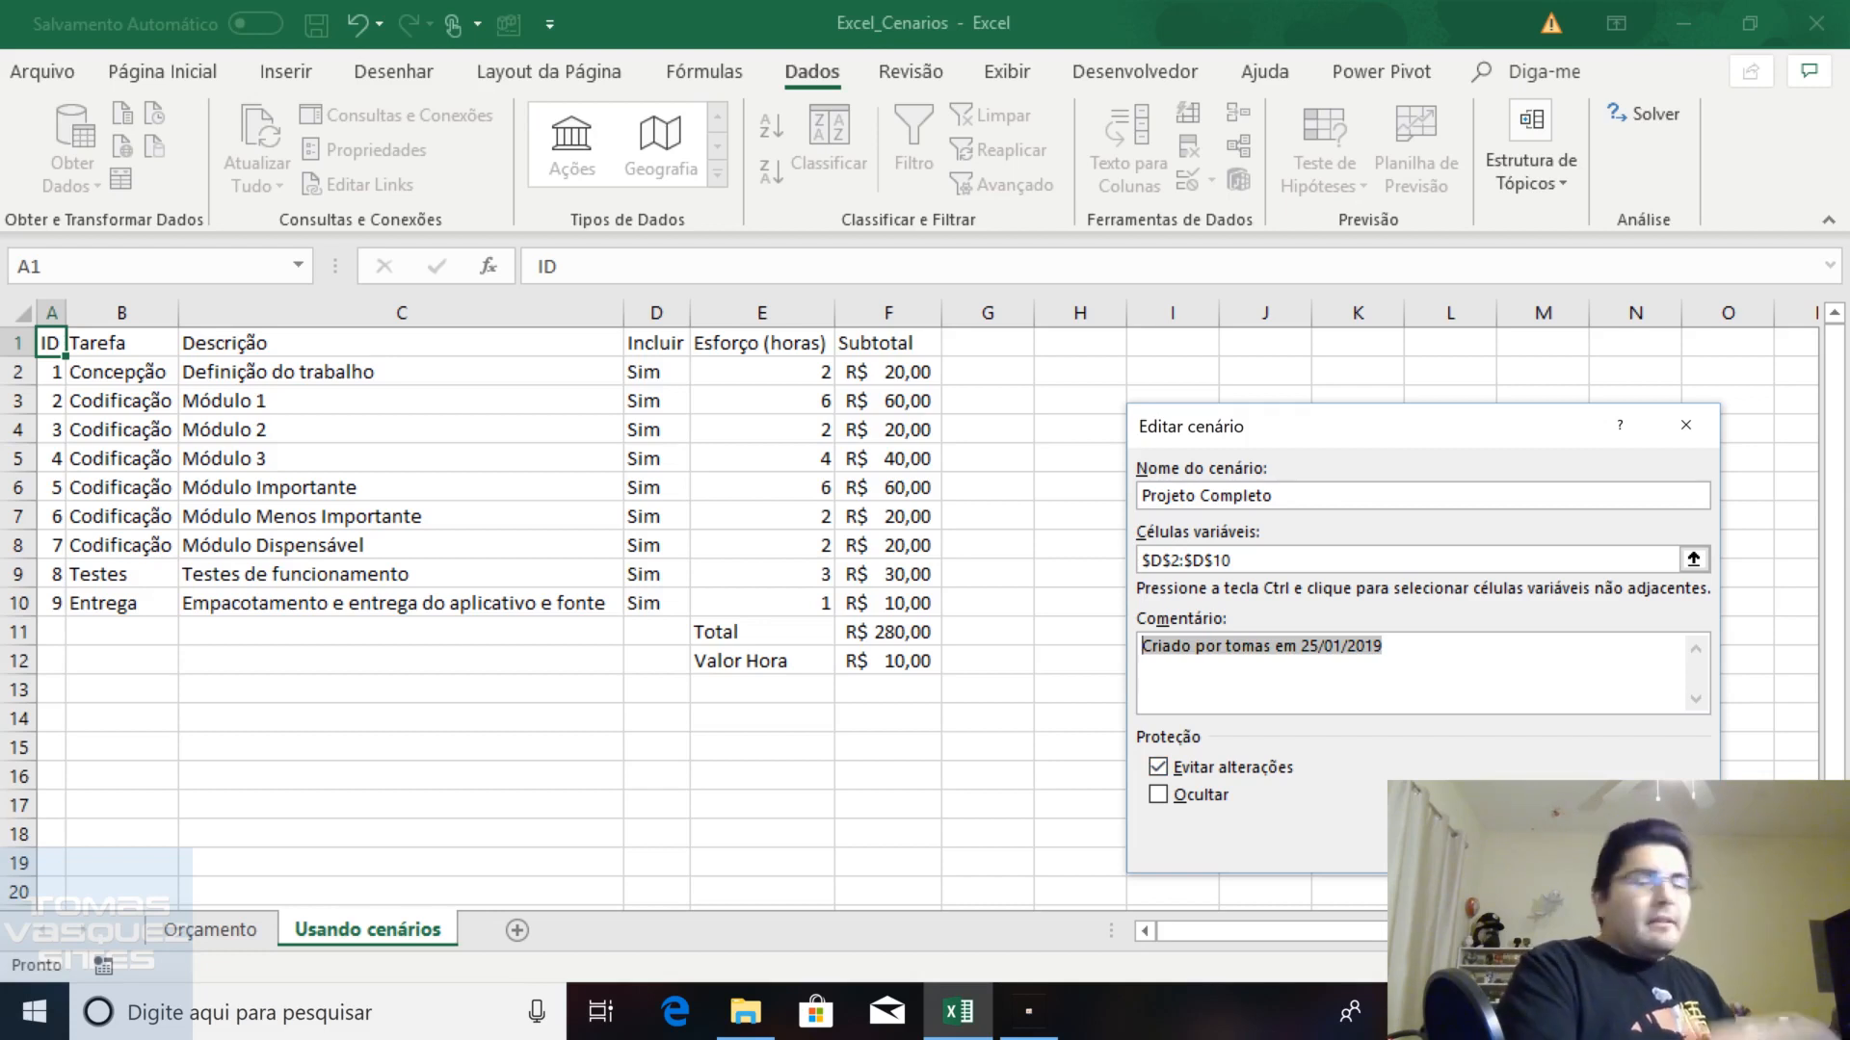
pyautogui.write('Aqui estãp')
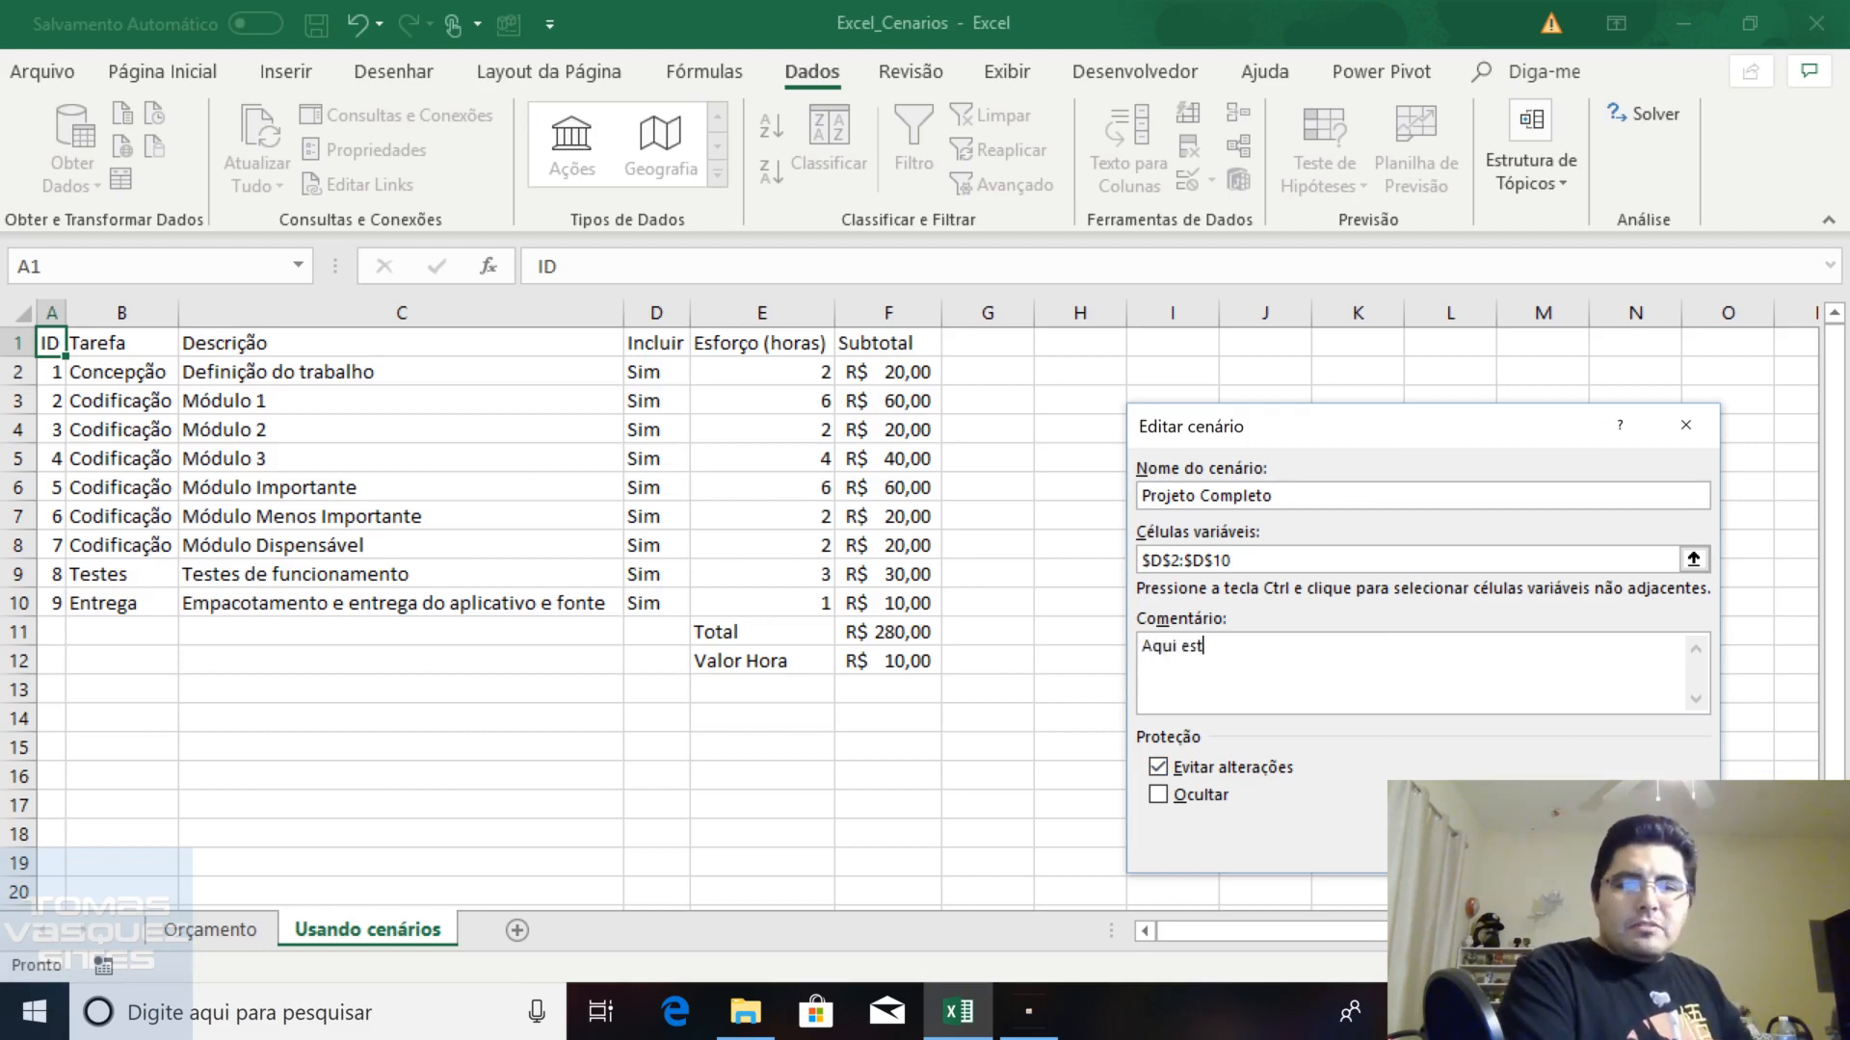
pyautogui.press('BackSpace')
pyautogui.press('BackSpace')
pyautogui.write('o')
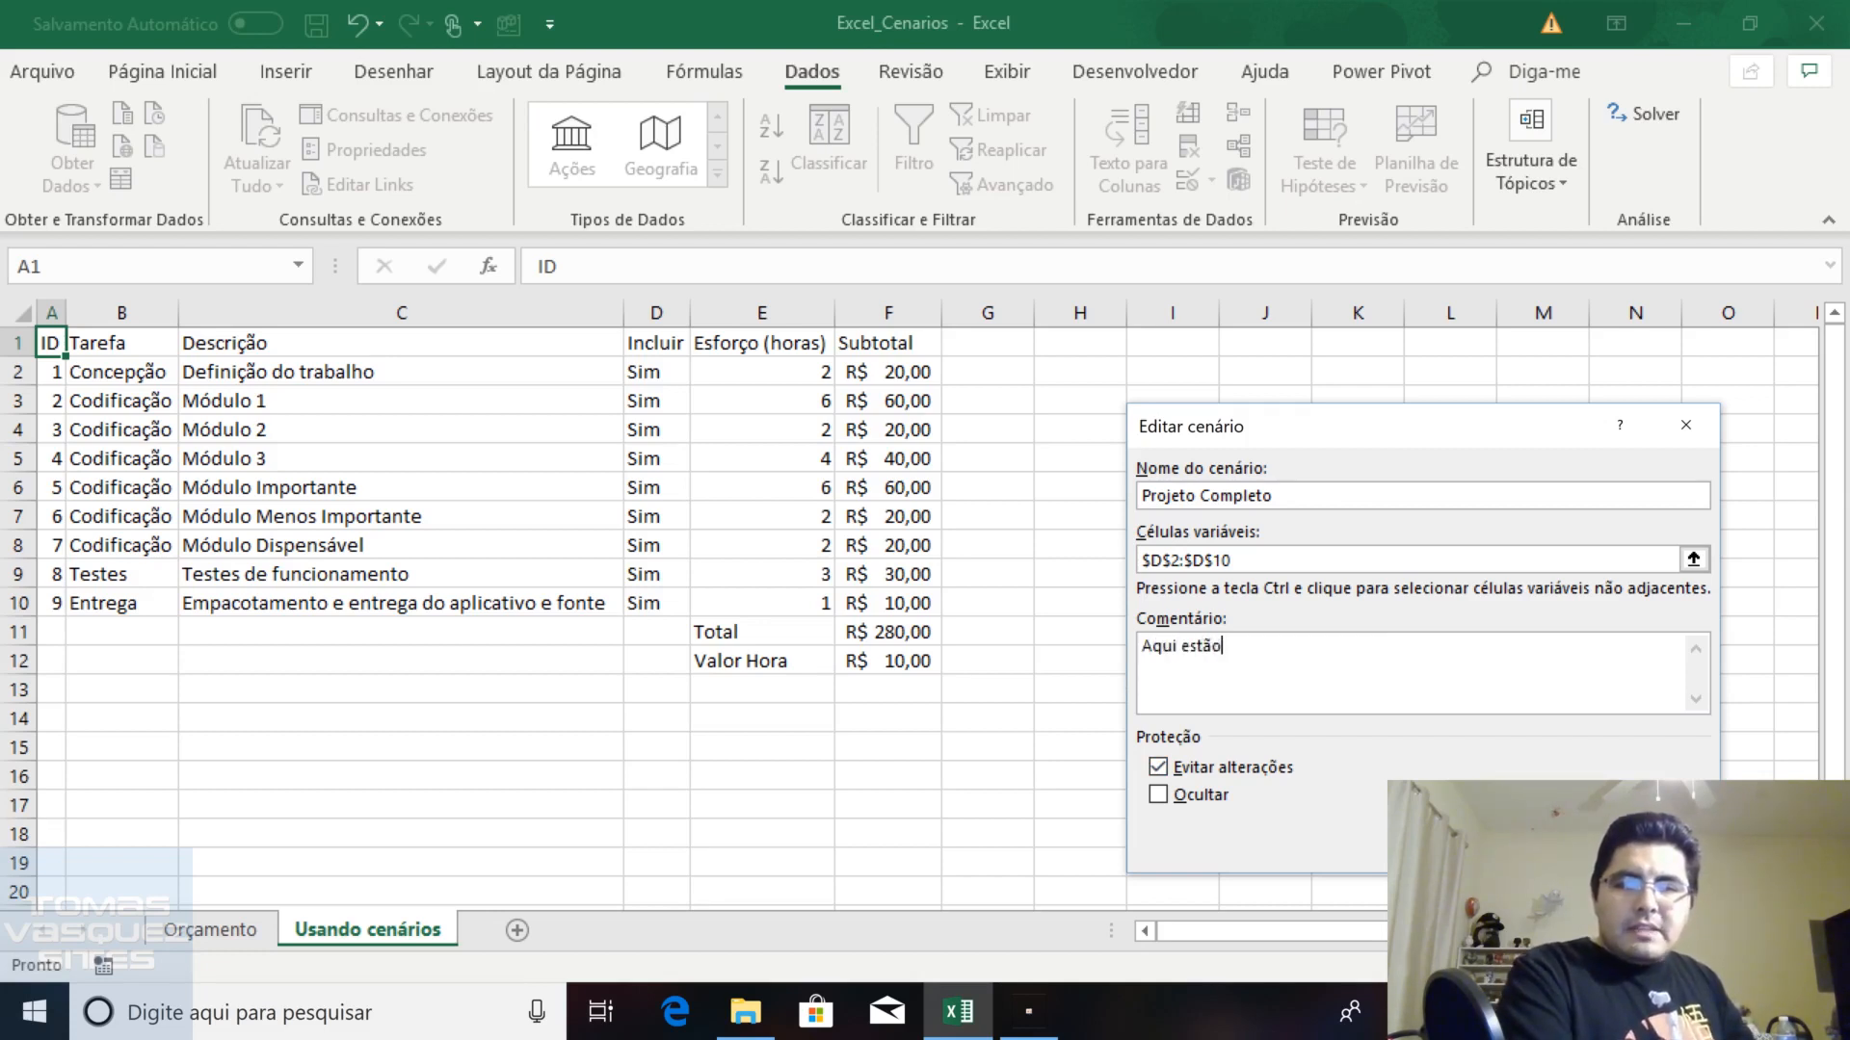
pyautogui.write(' selecionadas tod')
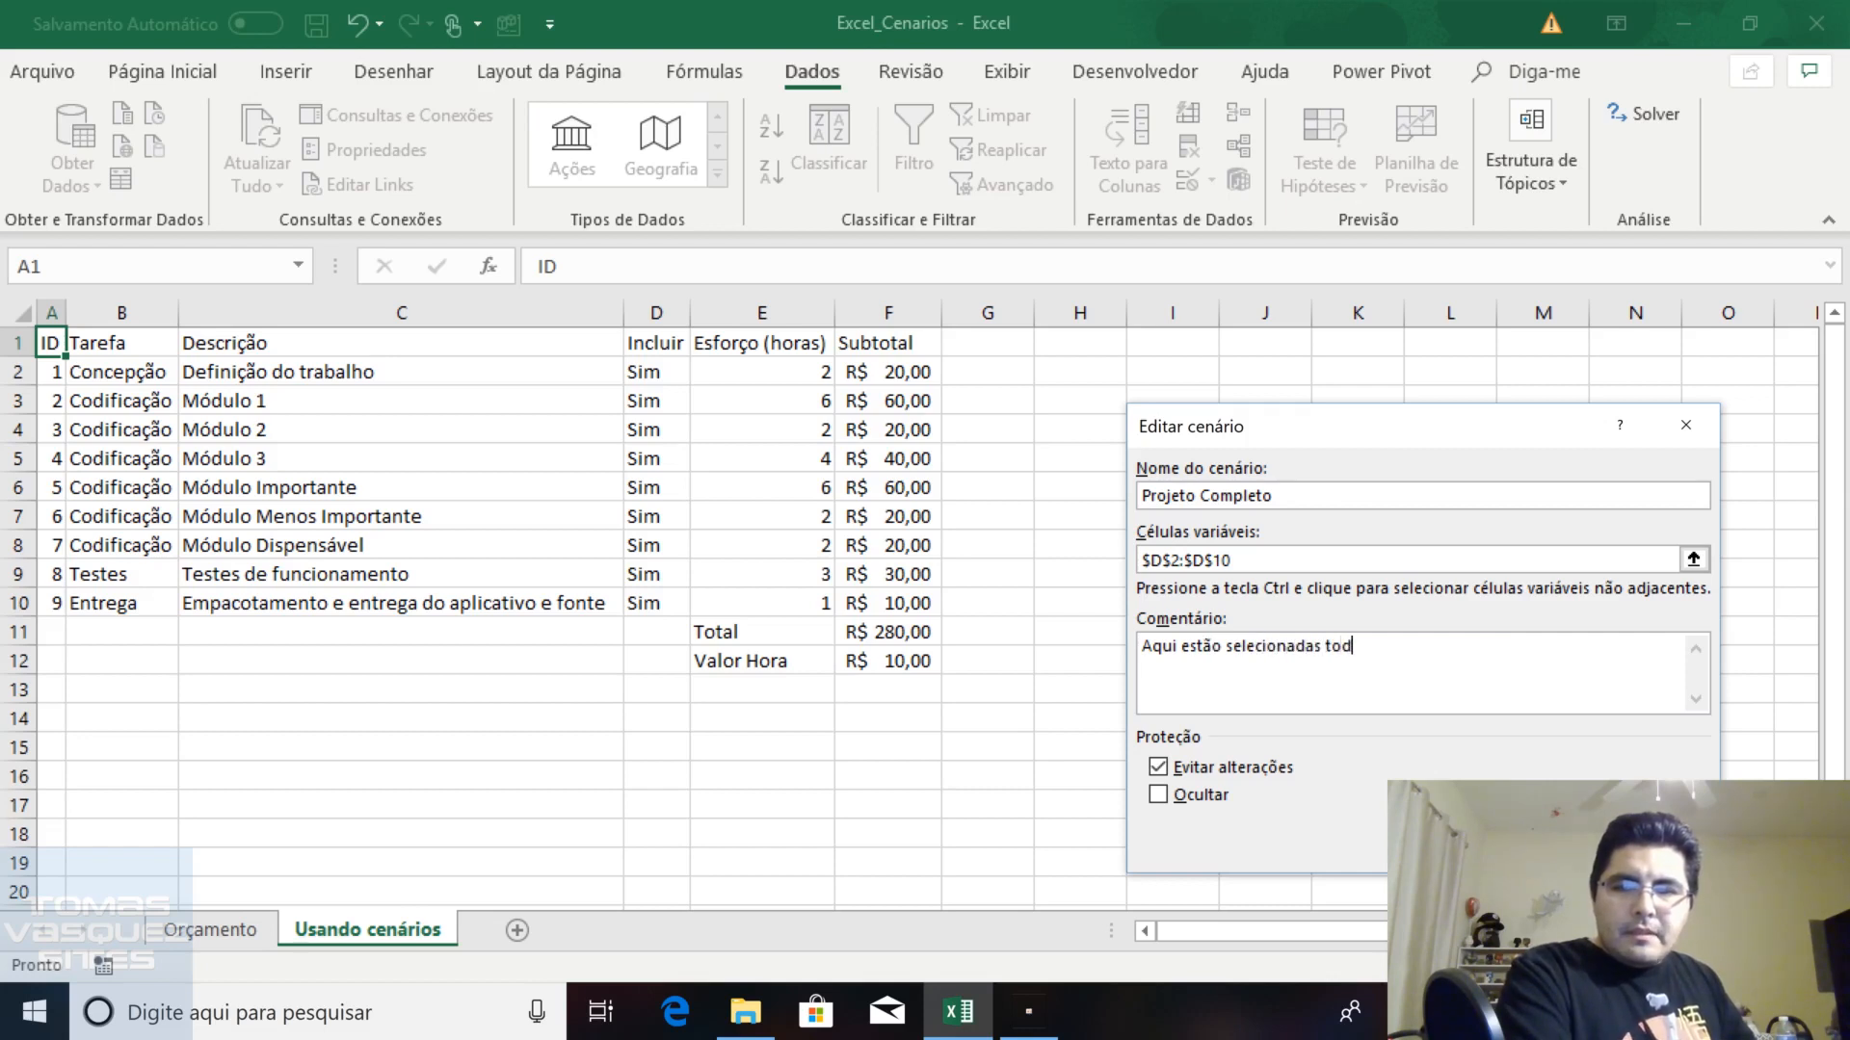
pyautogui.write('as as taferfas')
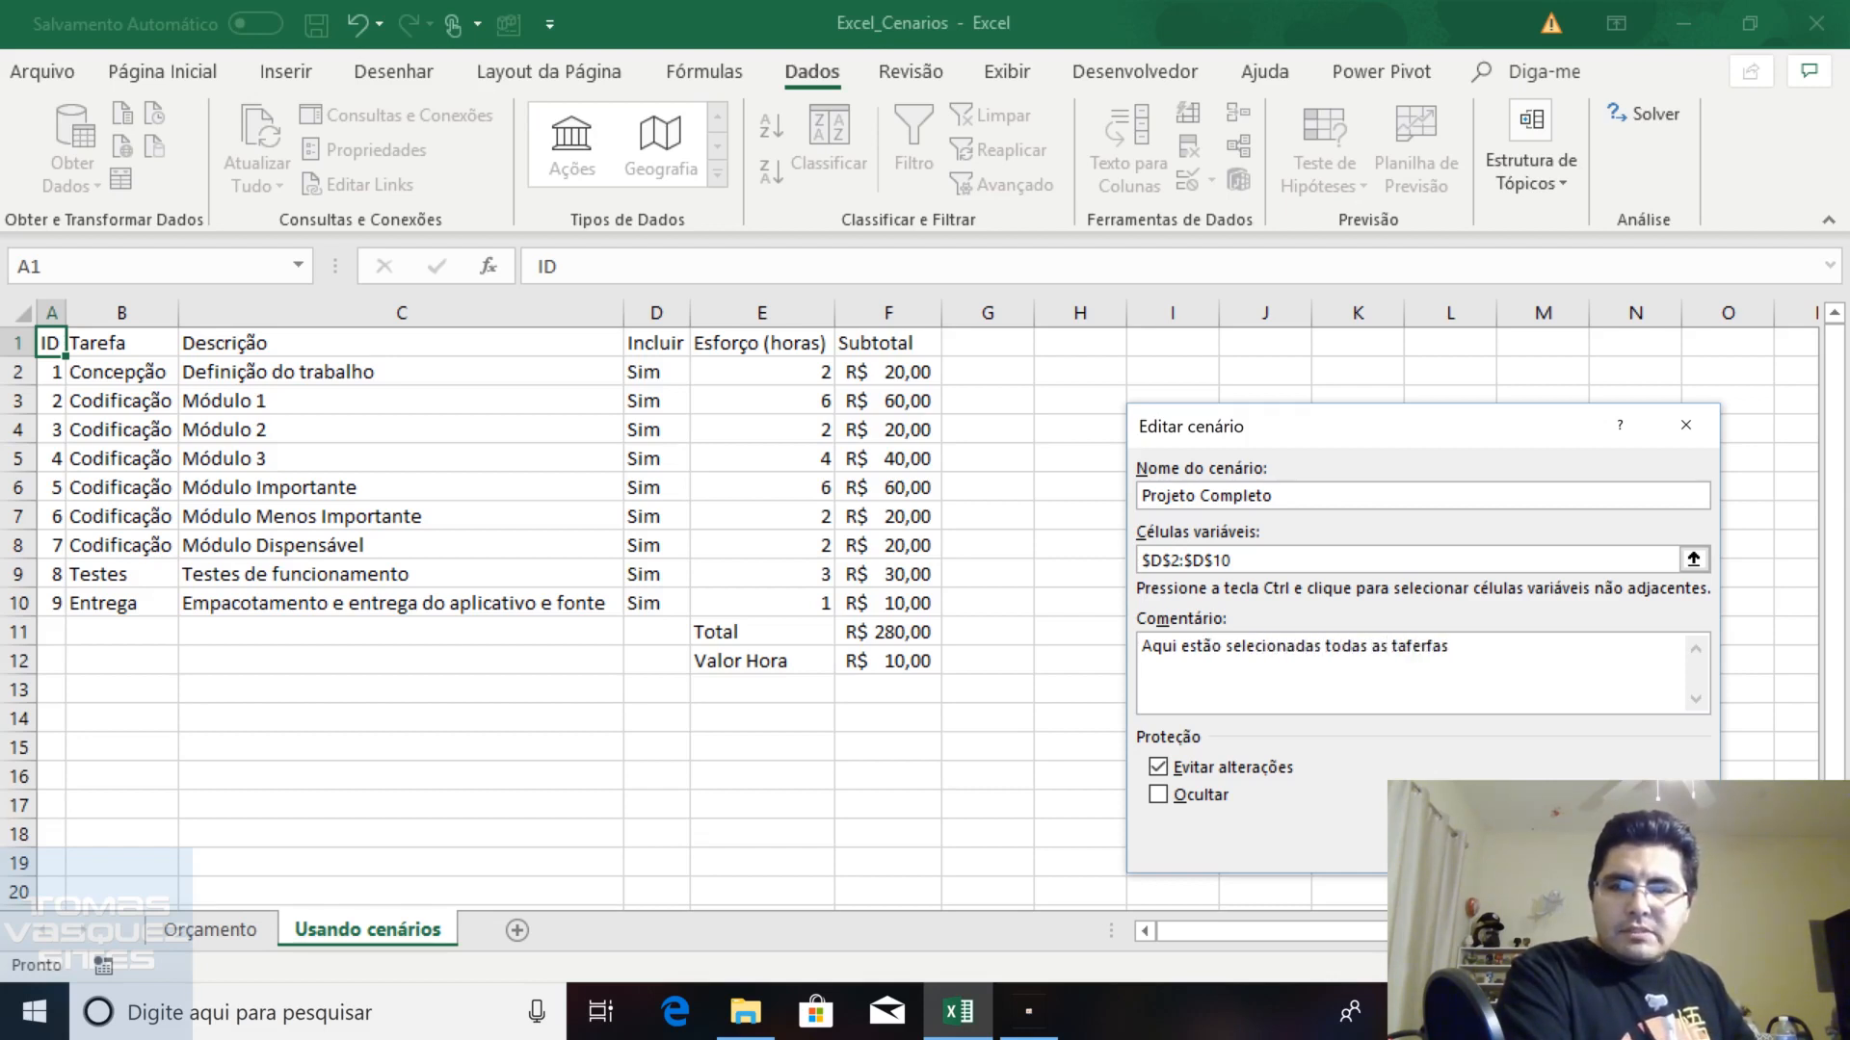
pyautogui.press('BackSpace')
pyautogui.press('BackSpace')
pyautogui.press('BackSpace')
pyautogui.press('BackSpace')
pyautogui.press('BackSpace')
pyautogui.press('BackSpace')
pyautogui.write('refas')
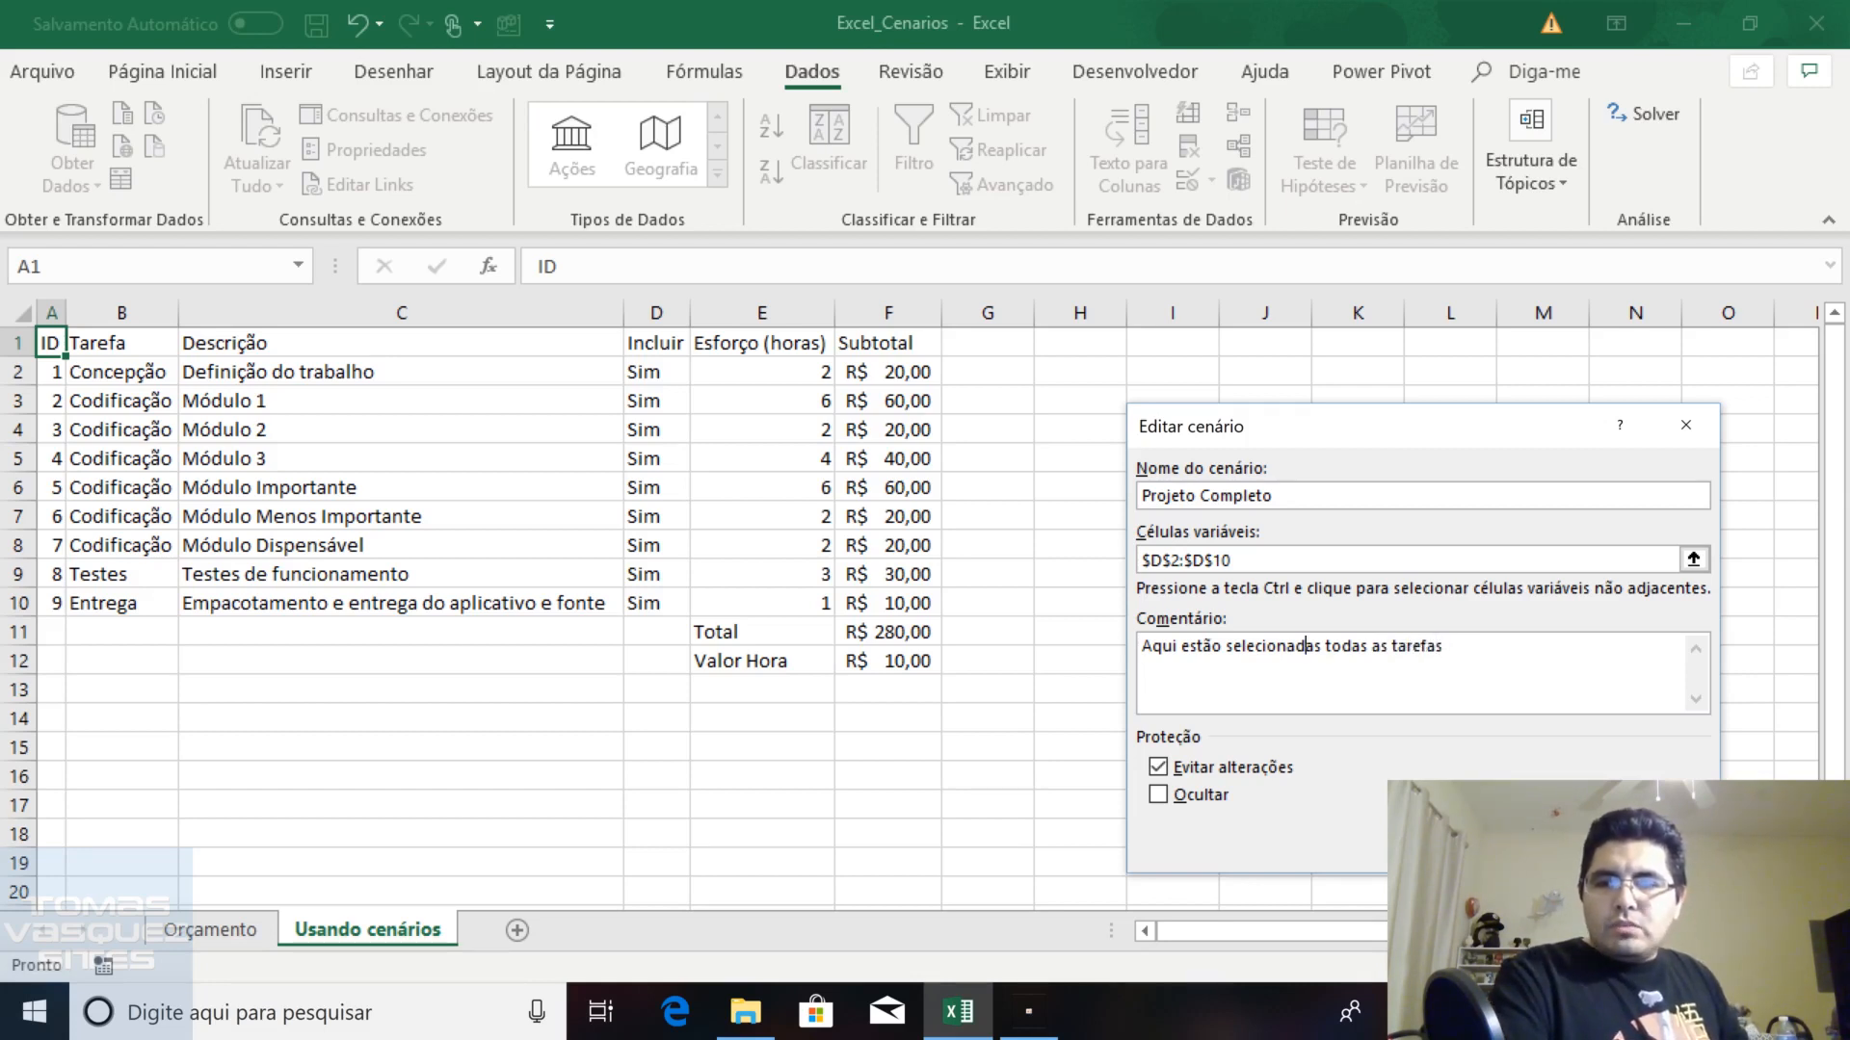
pyautogui.doubleClick(1317, 645)
pyautogui.write('inclusas')
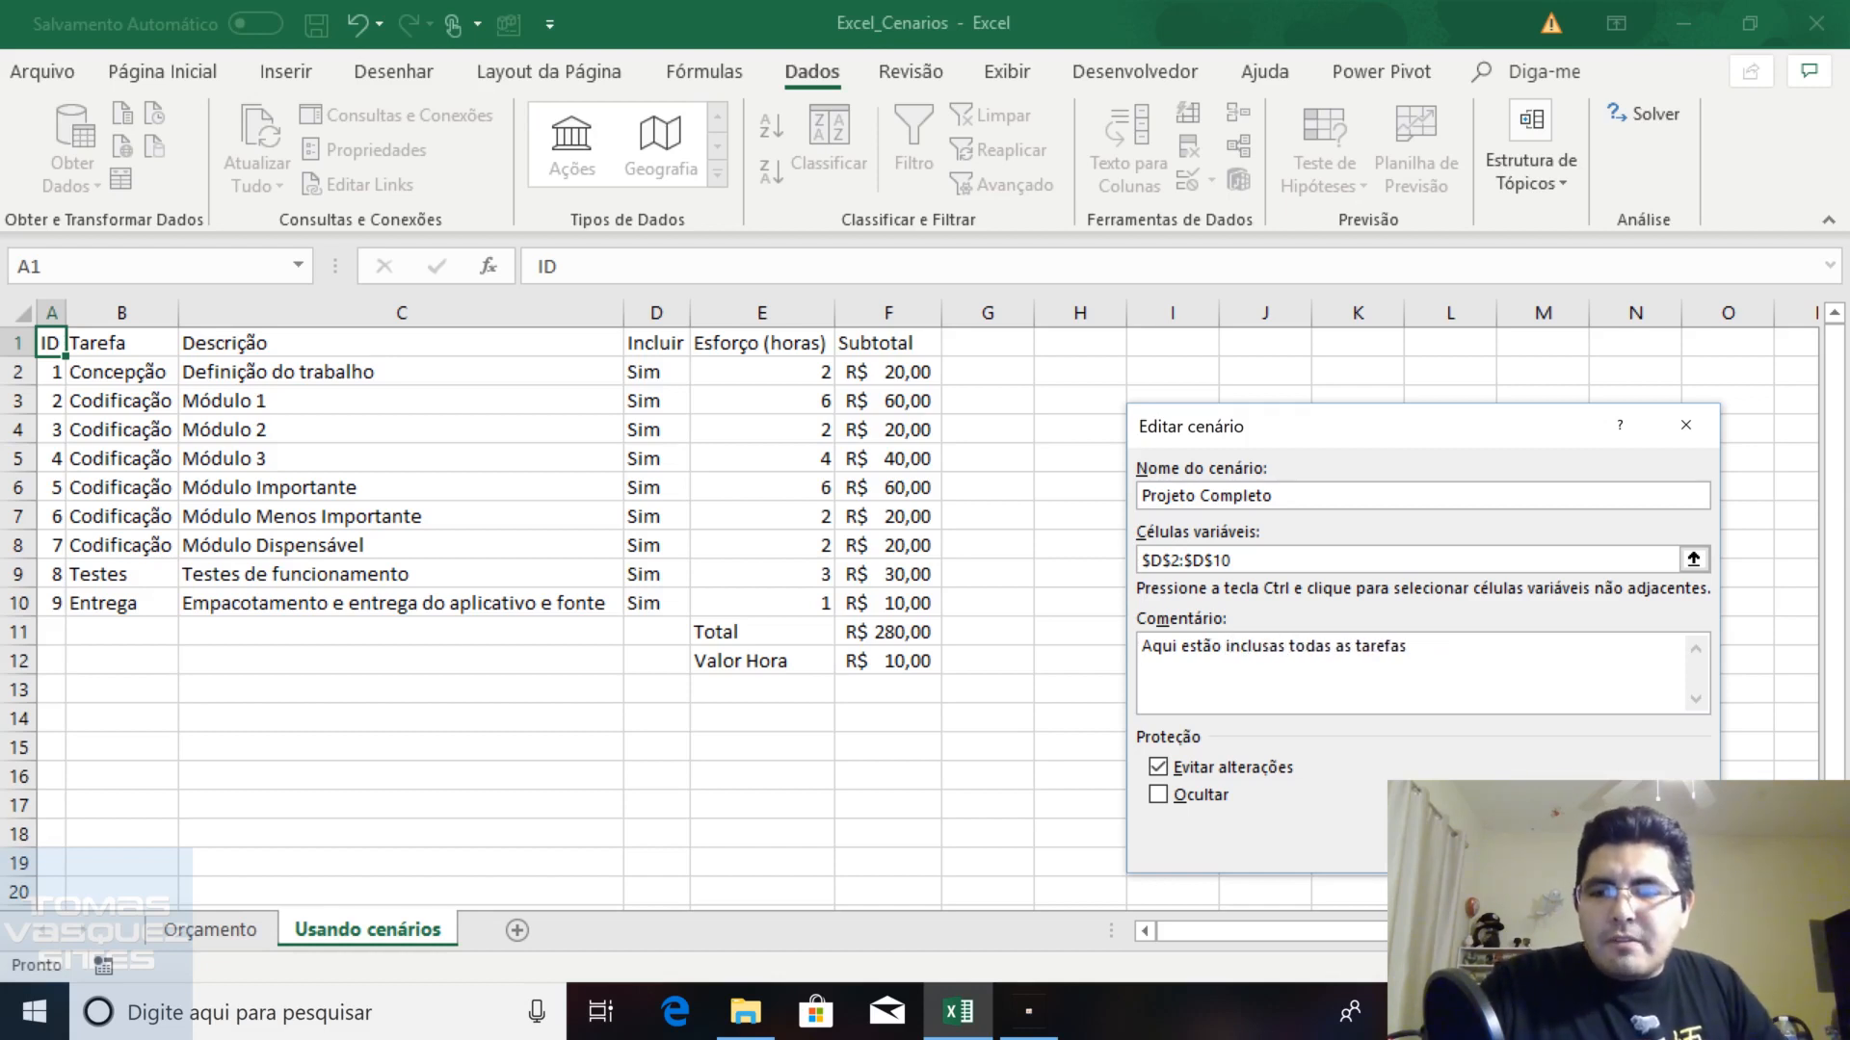
# Accept the scenario definition, review the values for D2 through D10, and save them all as "Sim"
pyautogui.press('Return')
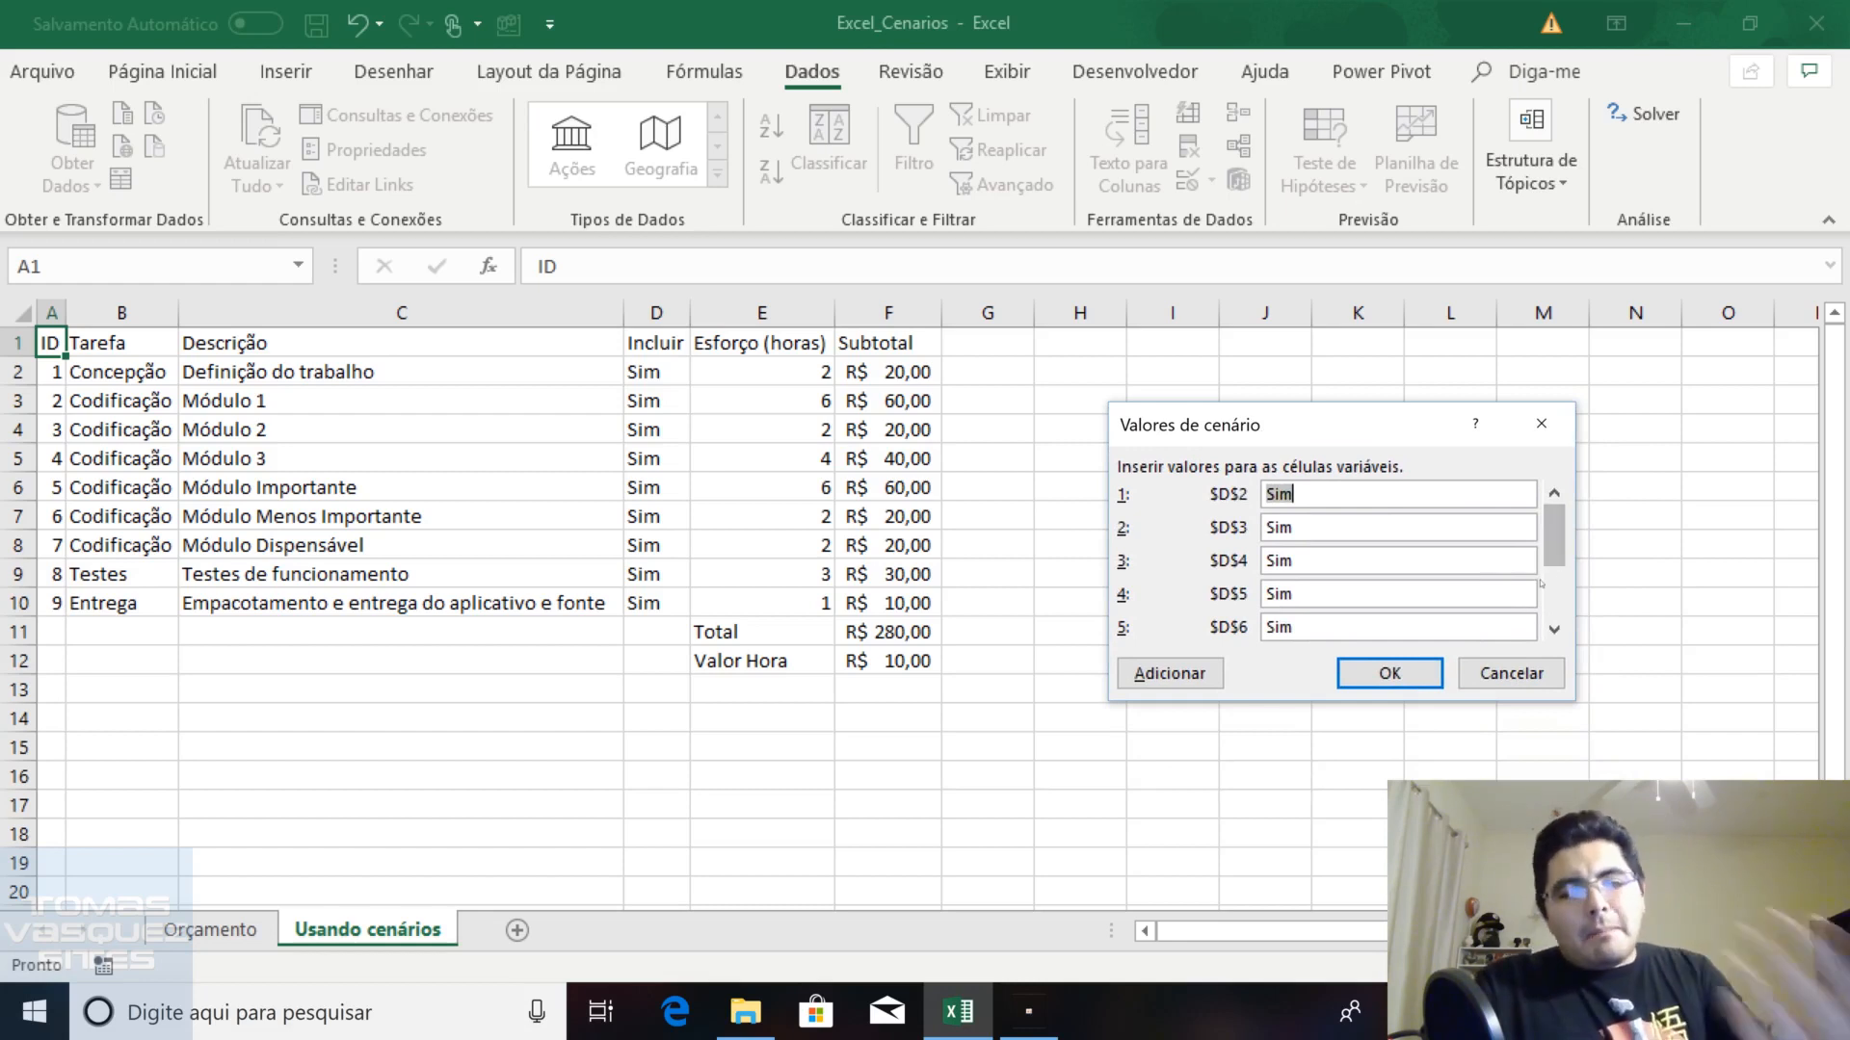
pyautogui.moveTo(1556, 536); pyautogui.dragTo(1555, 590)
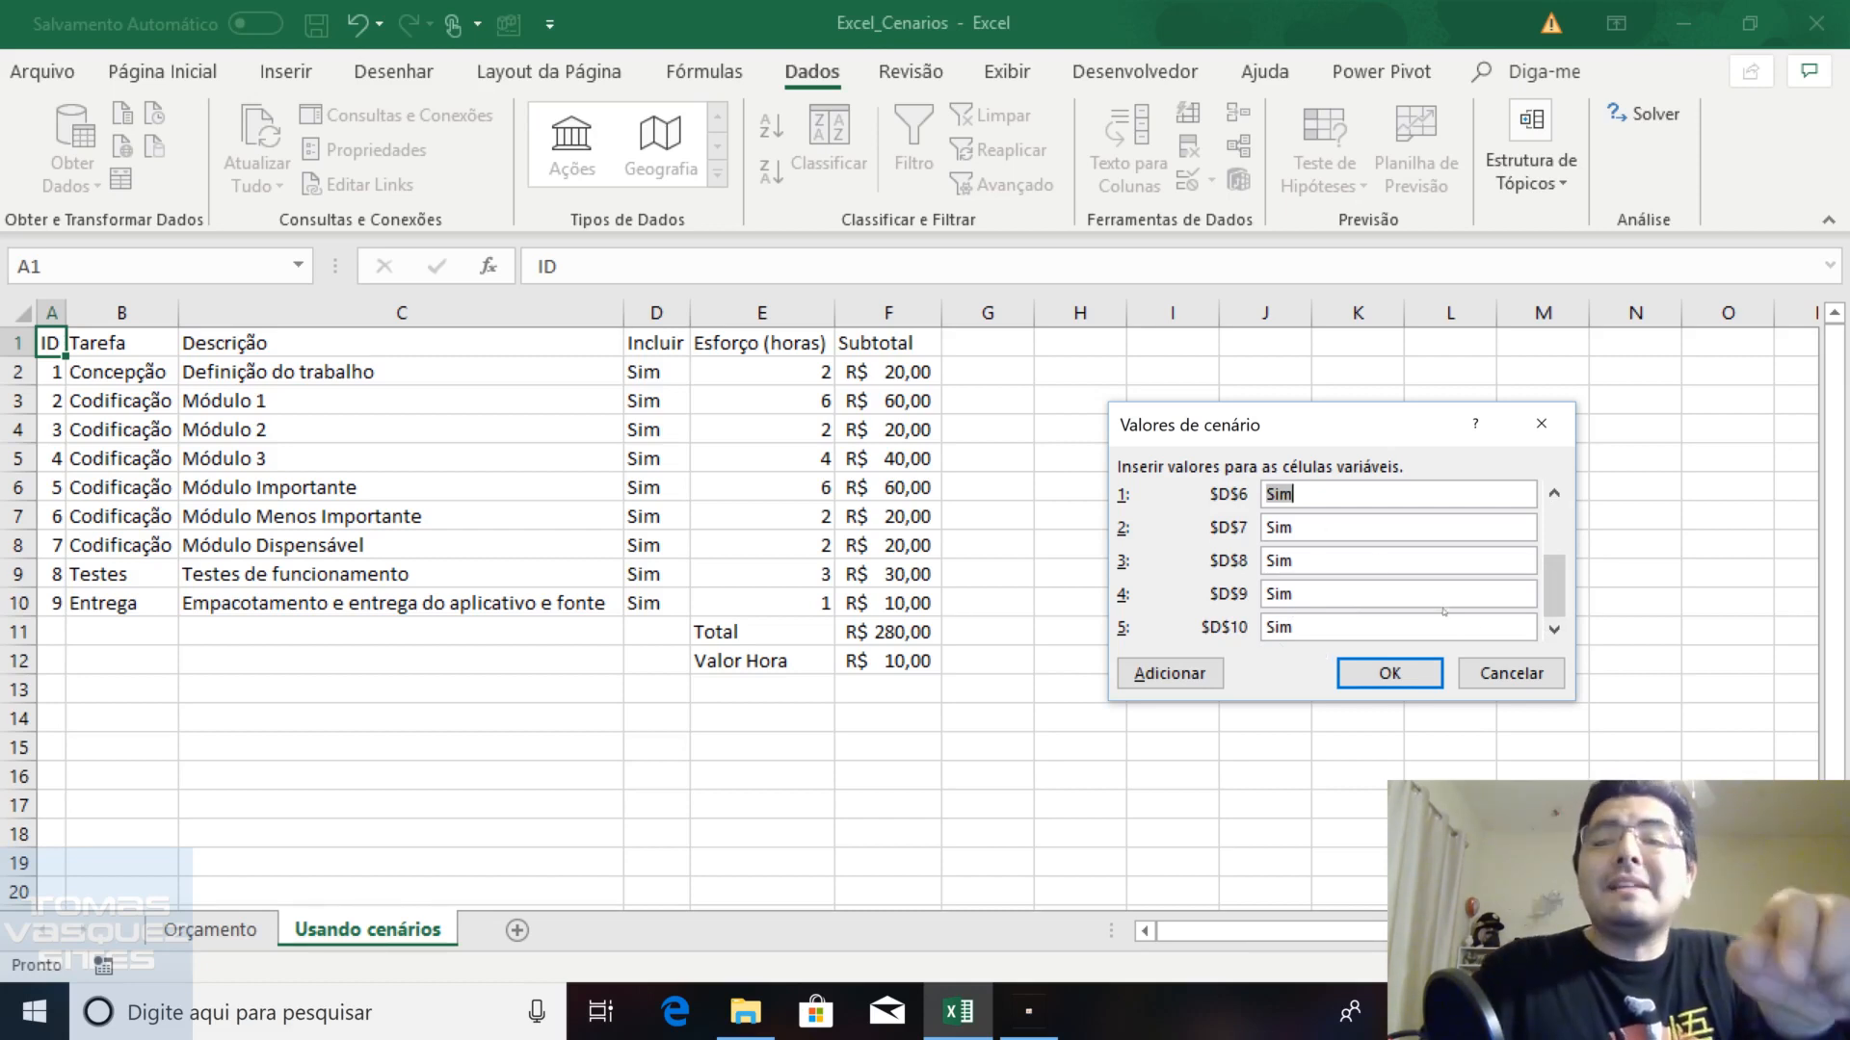
pyautogui.moveTo(1549, 604)
pyautogui.mouseDown()
pyautogui.moveTo(1557, 549)
pyautogui.moveTo(1555, 605)
pyautogui.mouseUp()
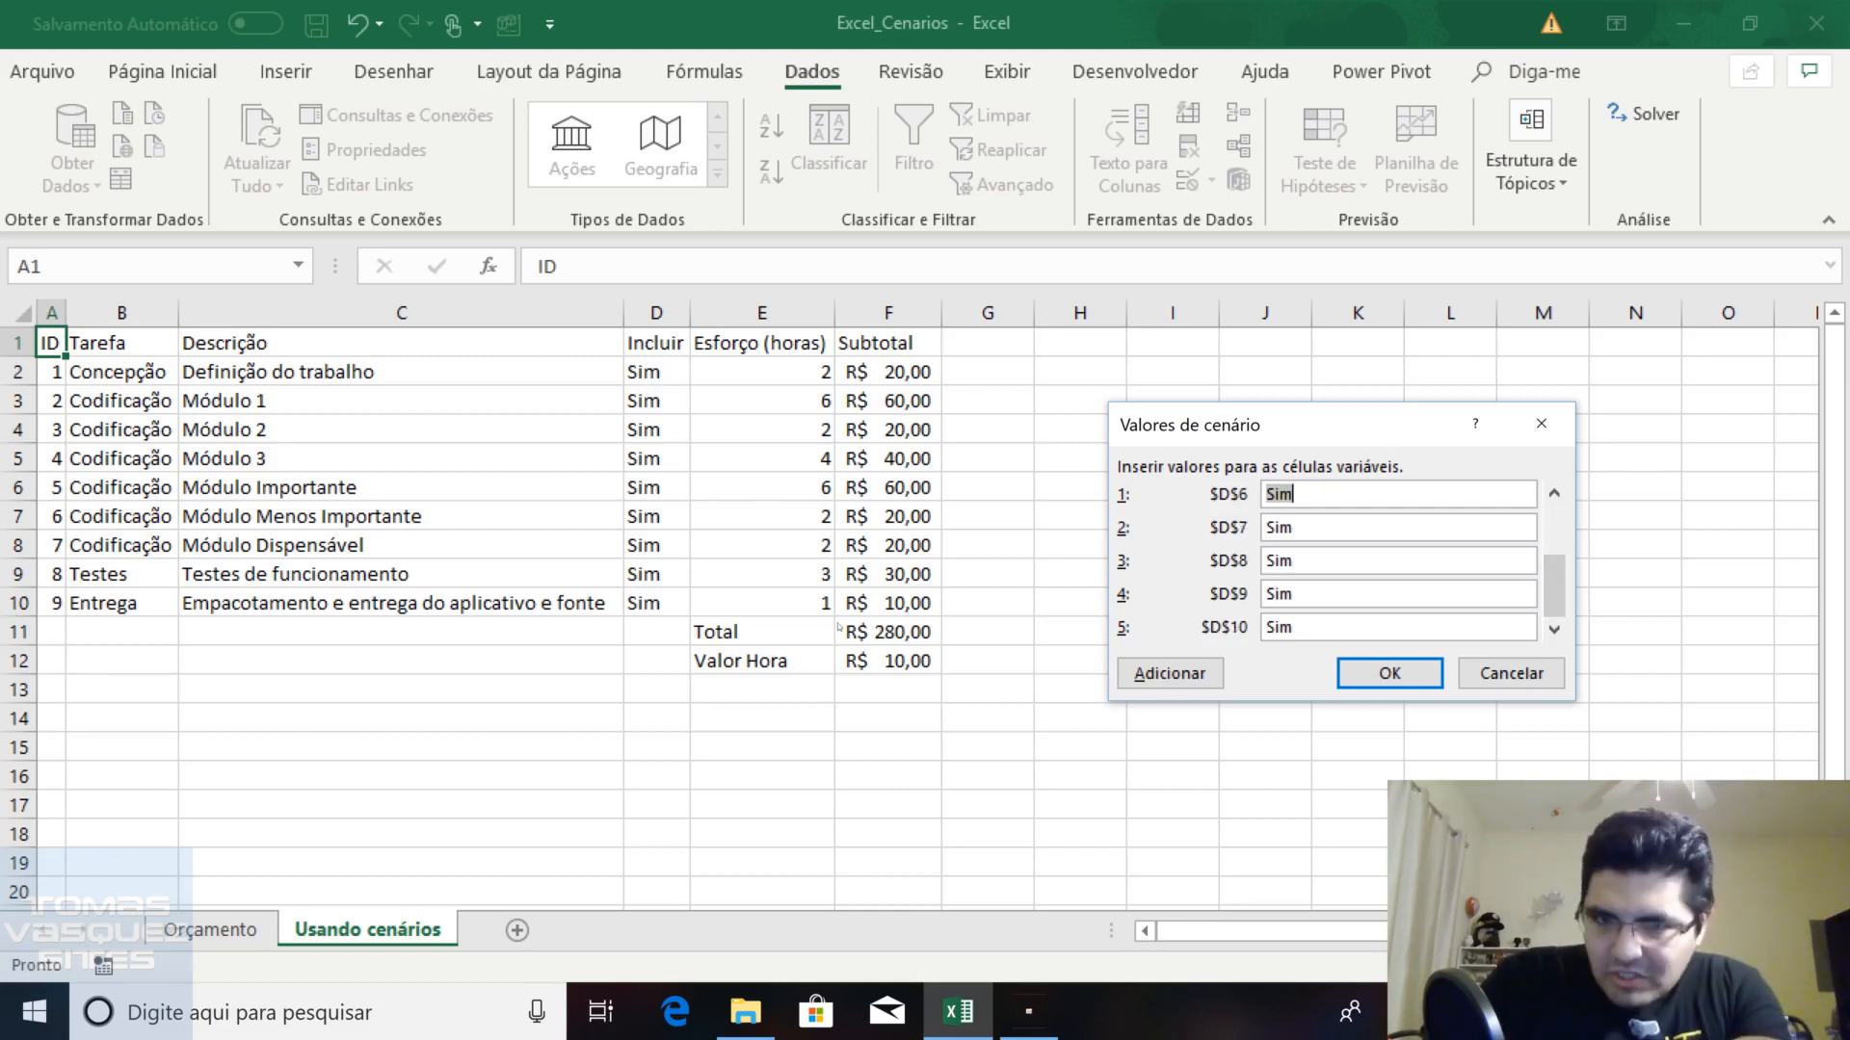
pyautogui.click(1389, 672)
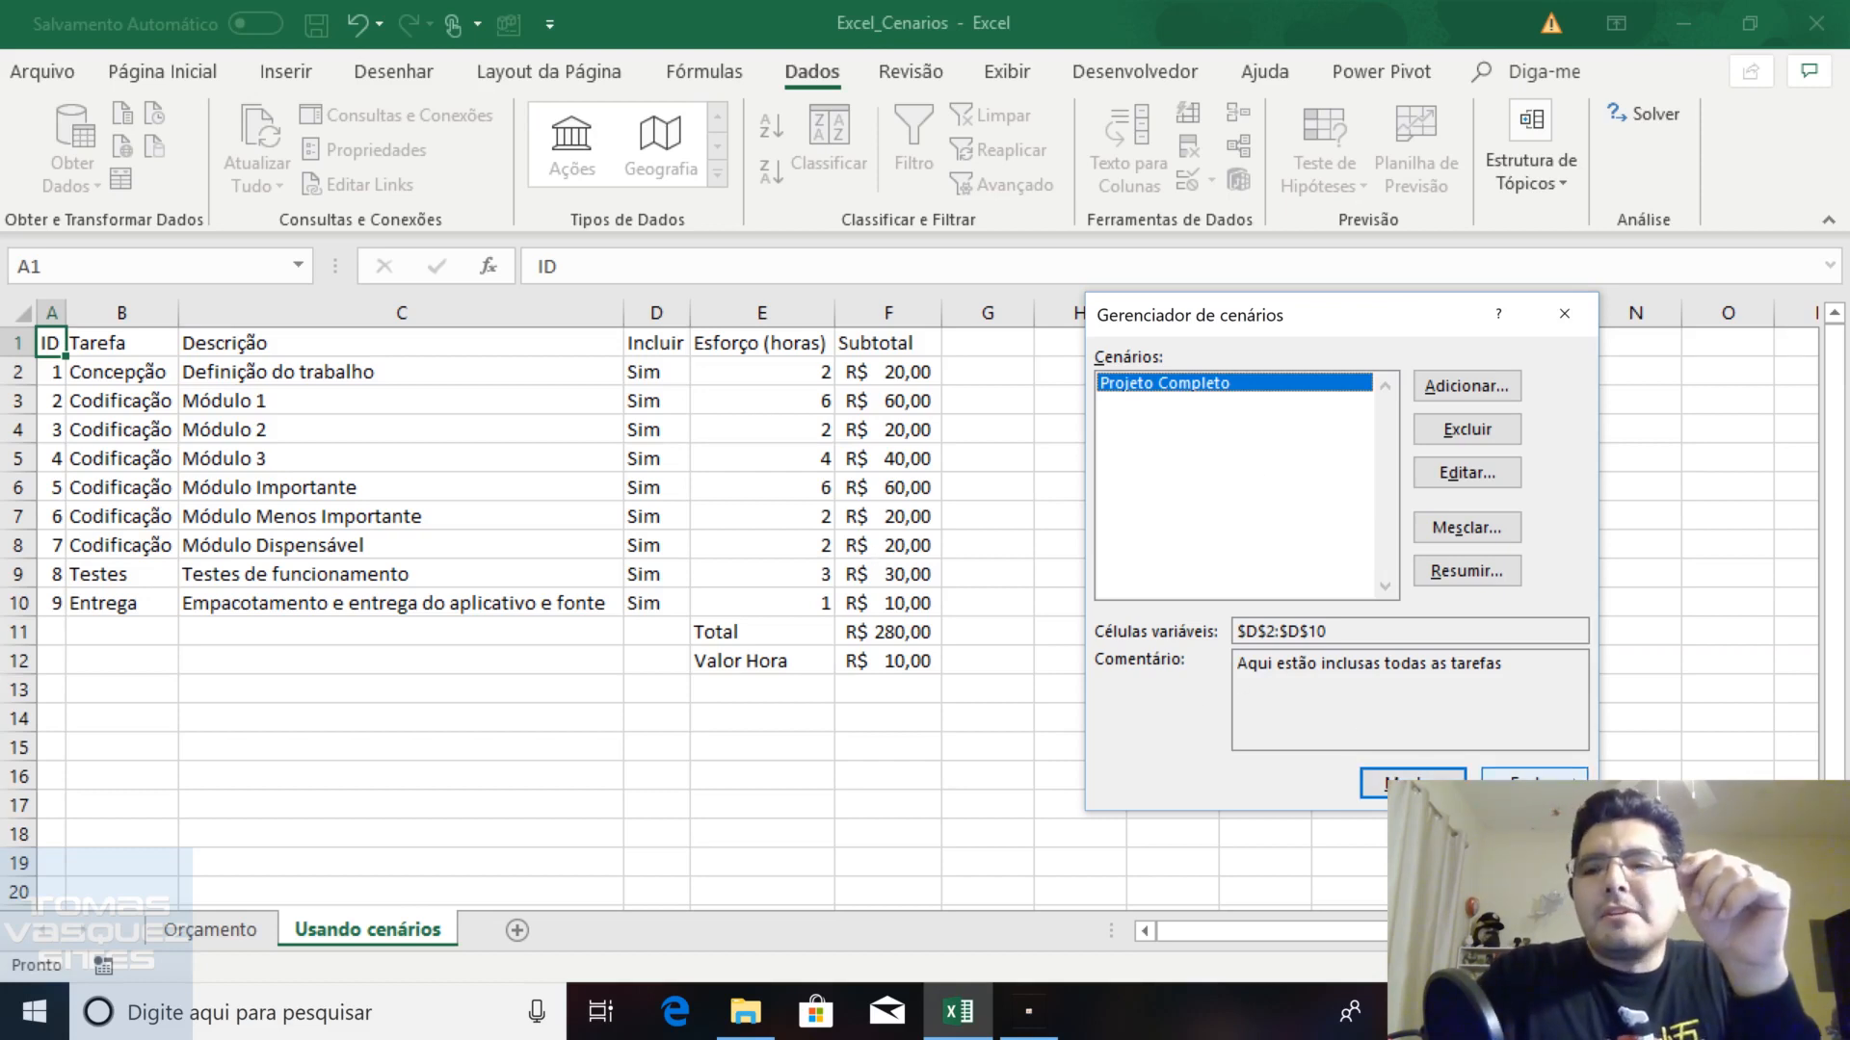
# Close the scenario manager and set Incluir to "Não" for Módulo Importante in D6
pyautogui.click(1534, 784)
pyautogui.click(727, 507)
pyautogui.press('Left')
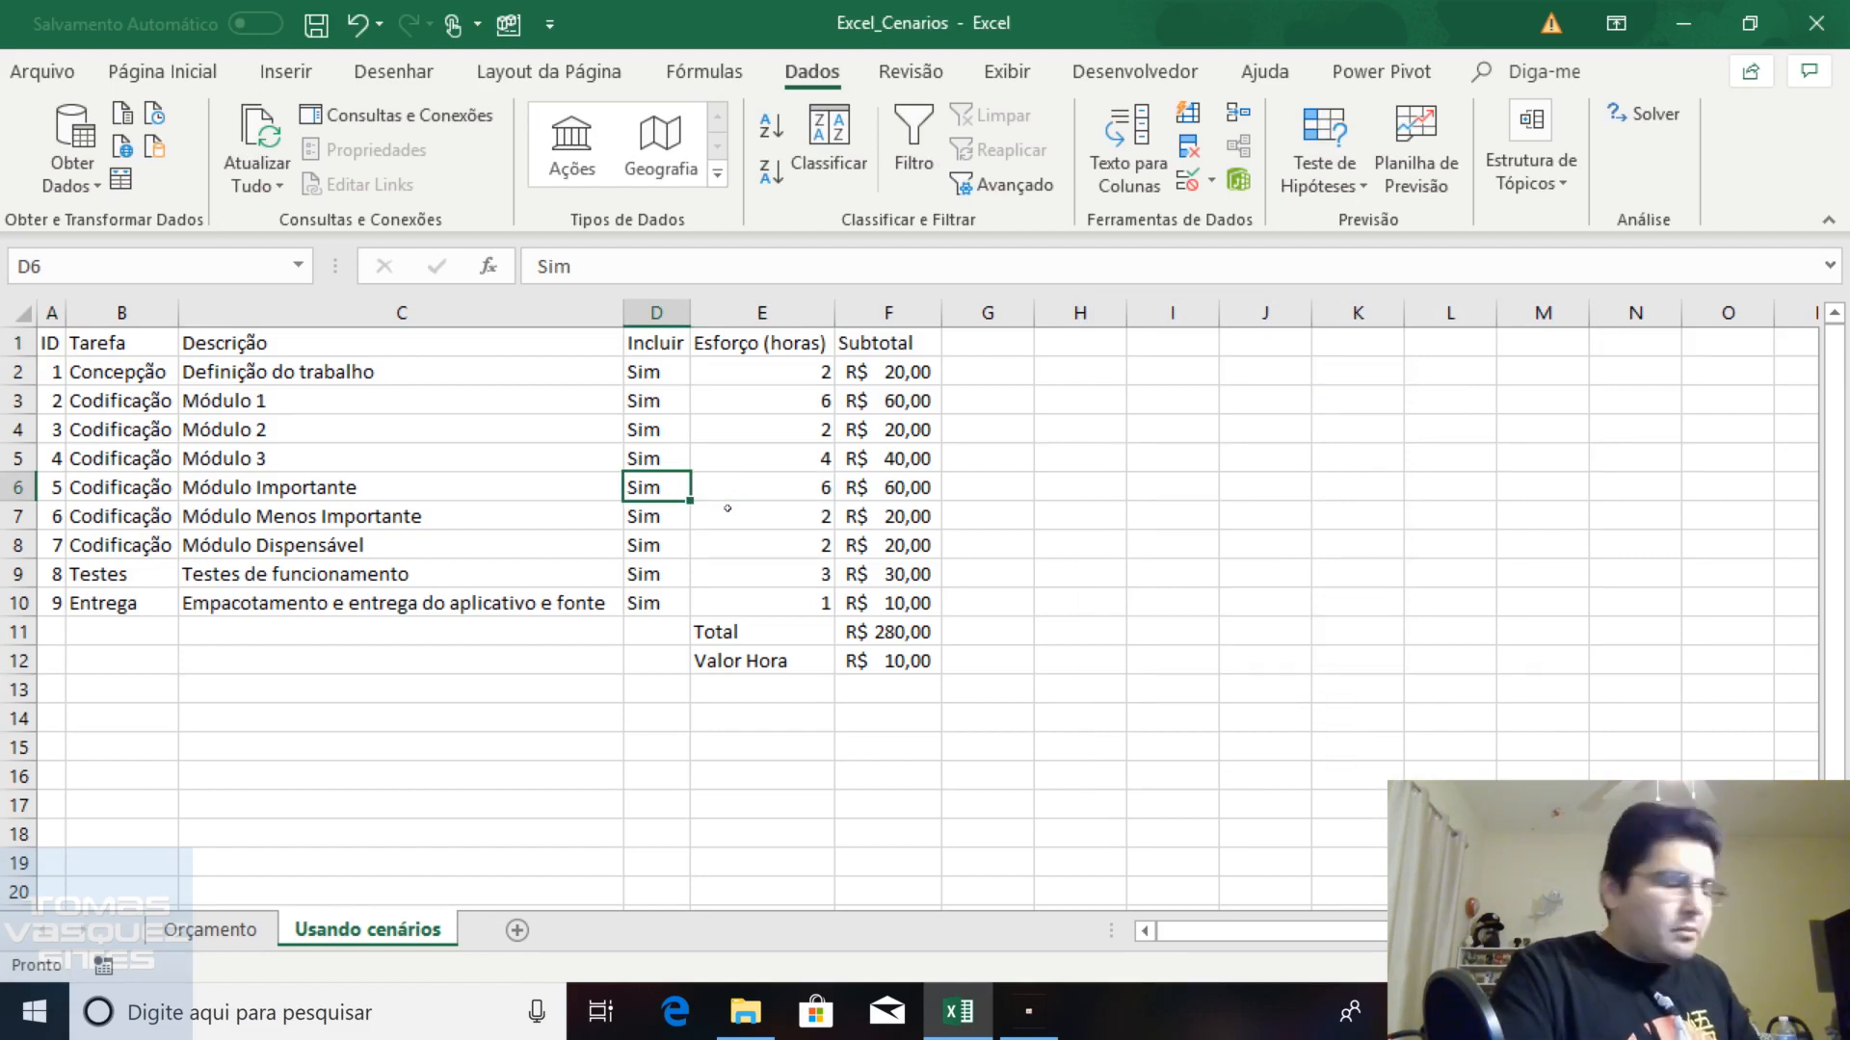
pyautogui.write('Não')
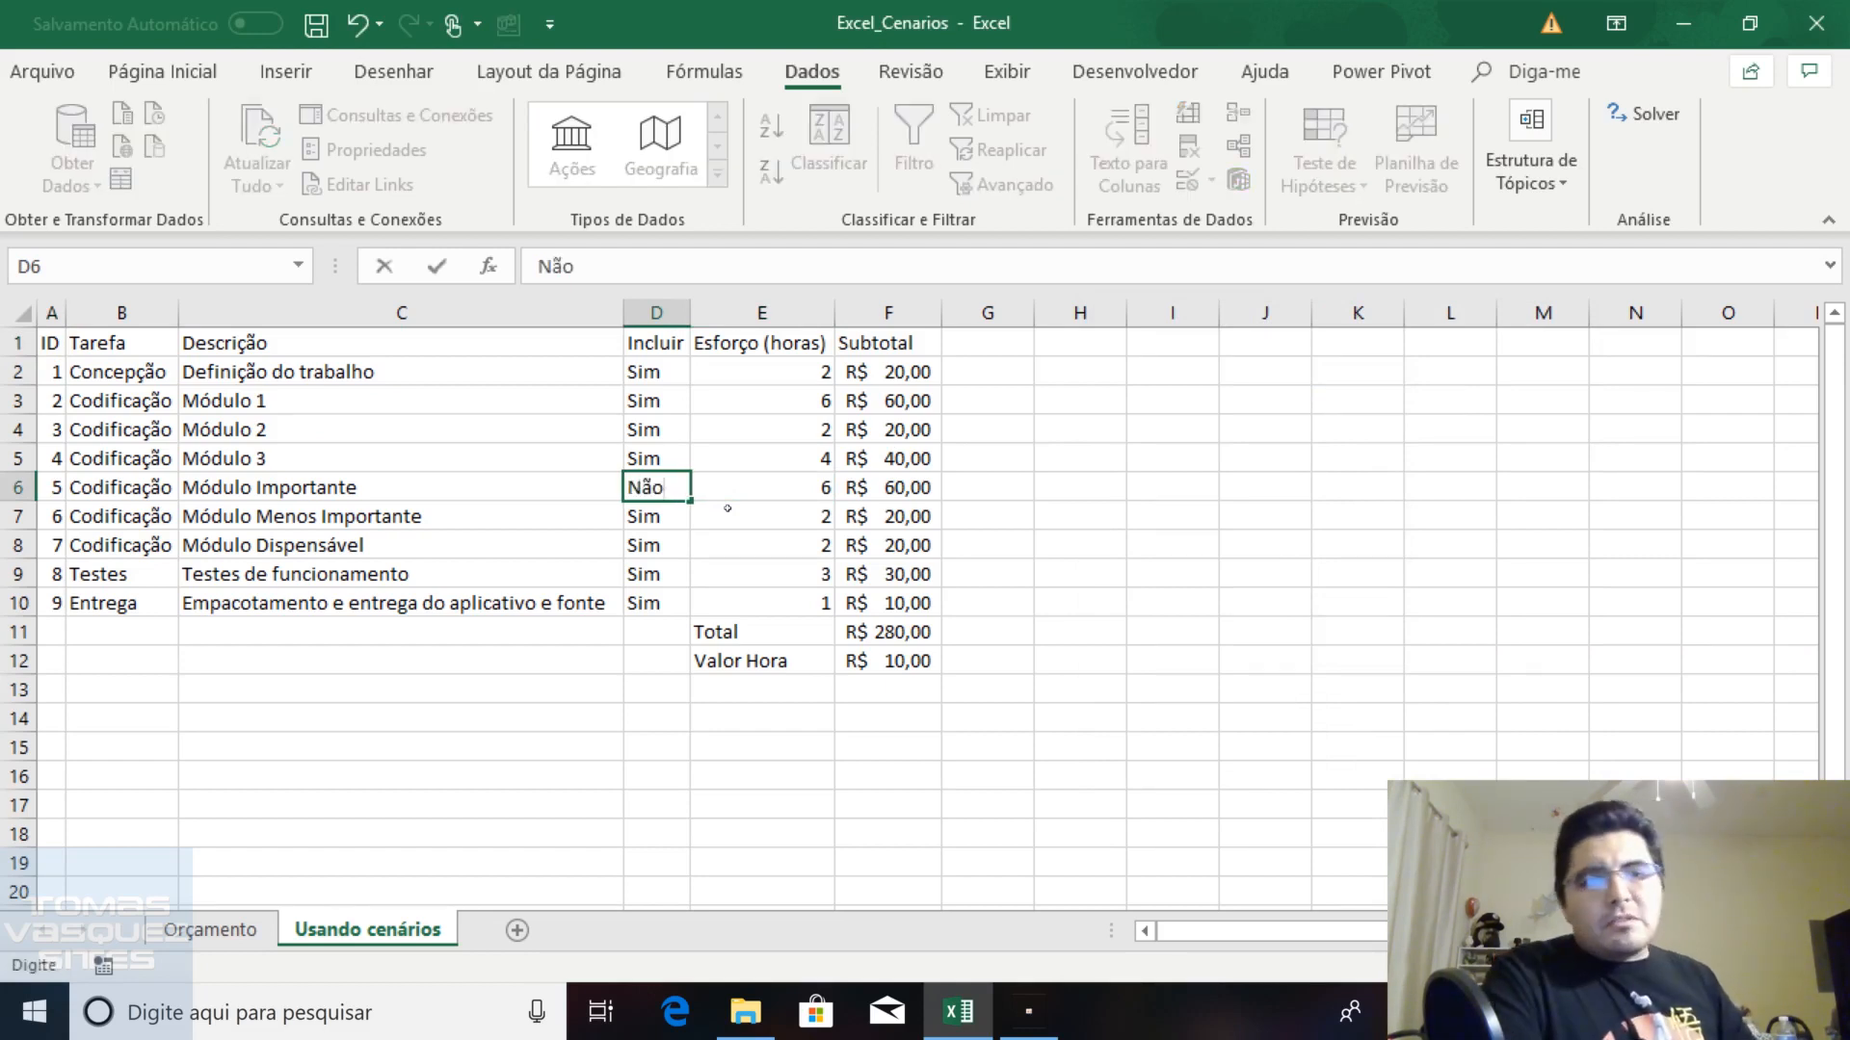
pyautogui.press('Return')
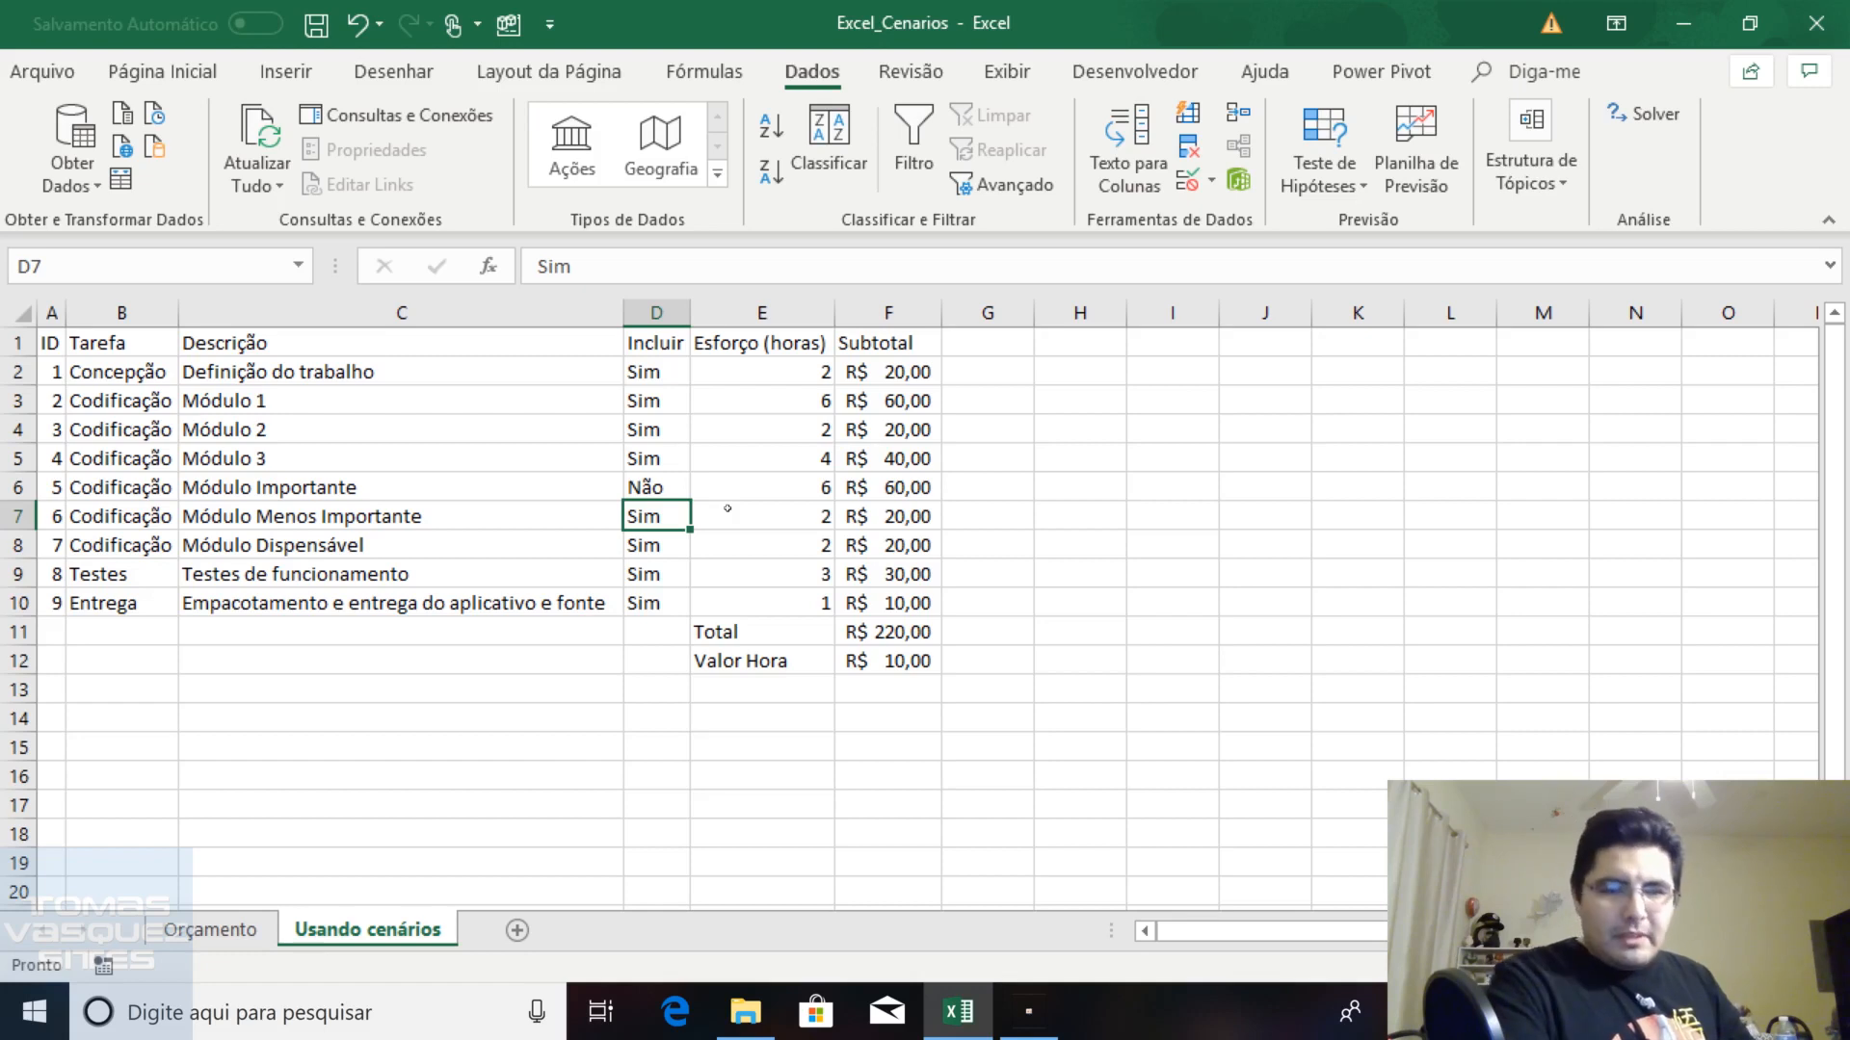
# Set Incluir to "Não" for Módulo Menos Importante in D7
pyautogui.press('Down')
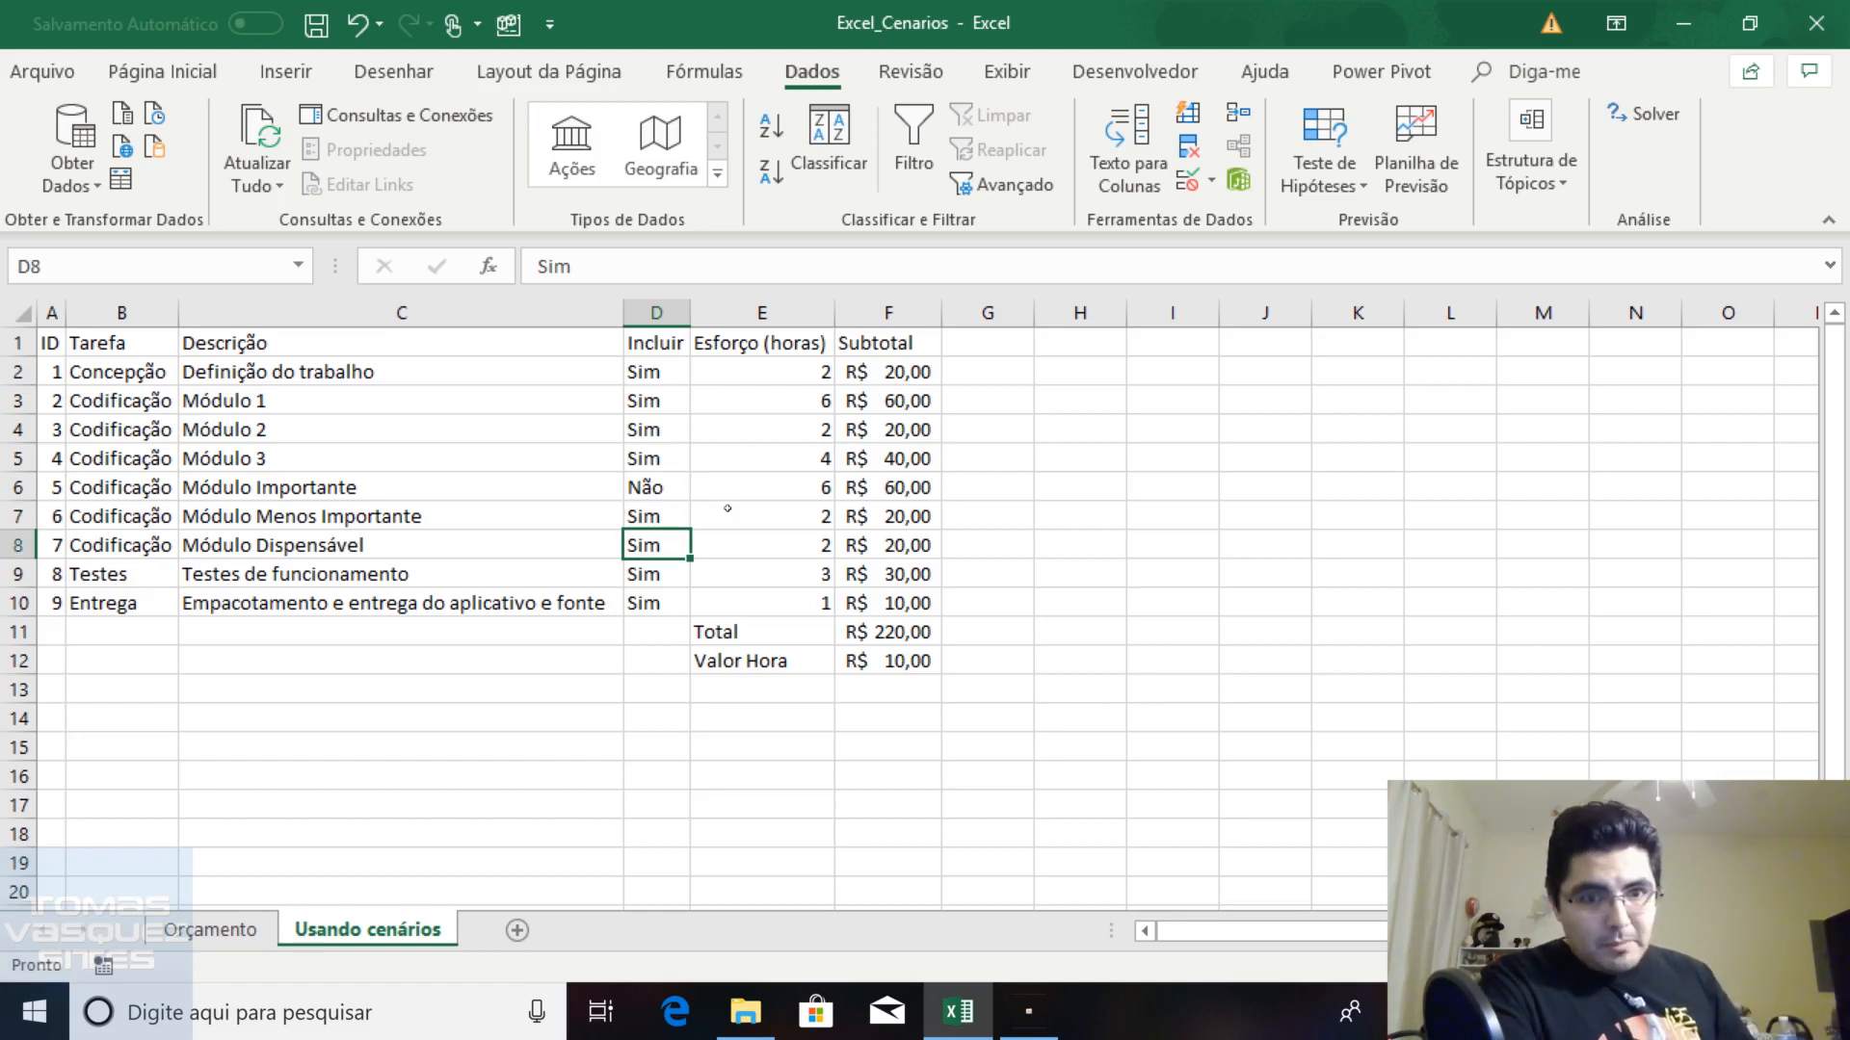
pyautogui.press('Up')
pyautogui.write('Nãso')
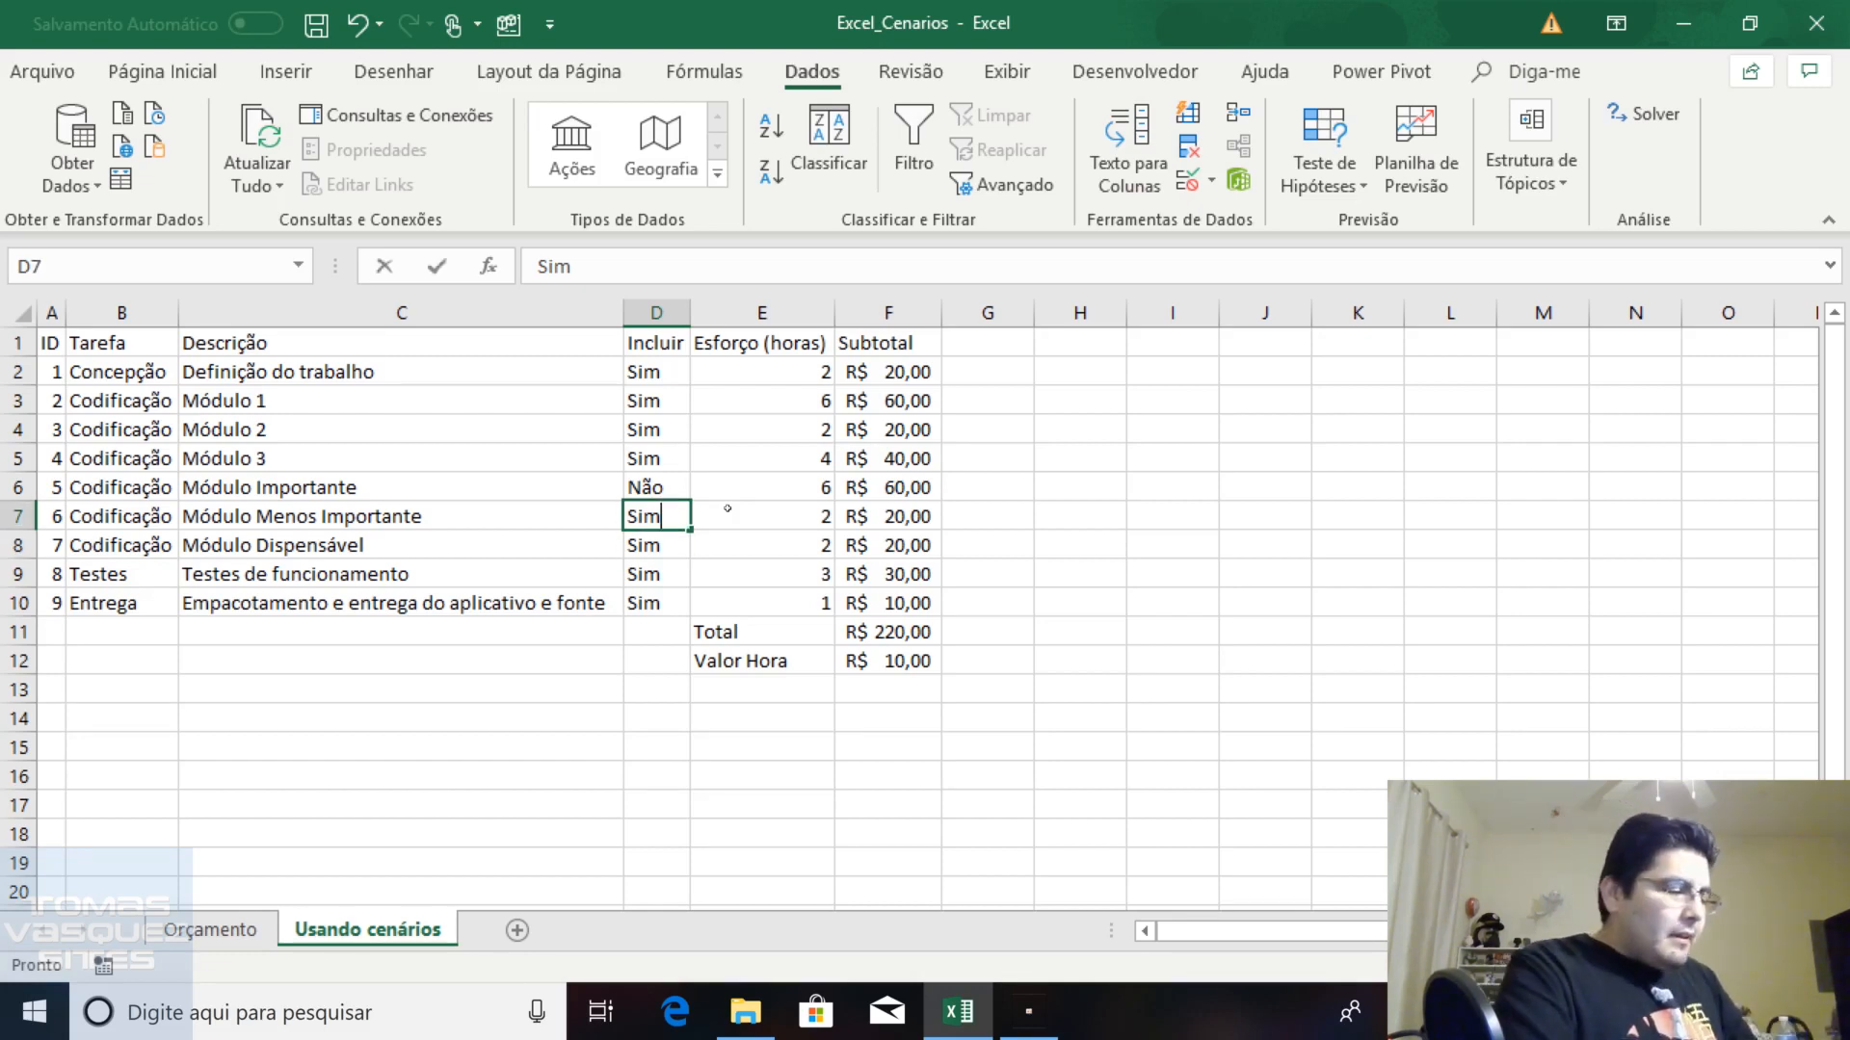
pyautogui.press('BackSpace')
pyautogui.press('BackSpace')
pyautogui.write('o')
pyautogui.press('Return')
pyautogui.press('Down')
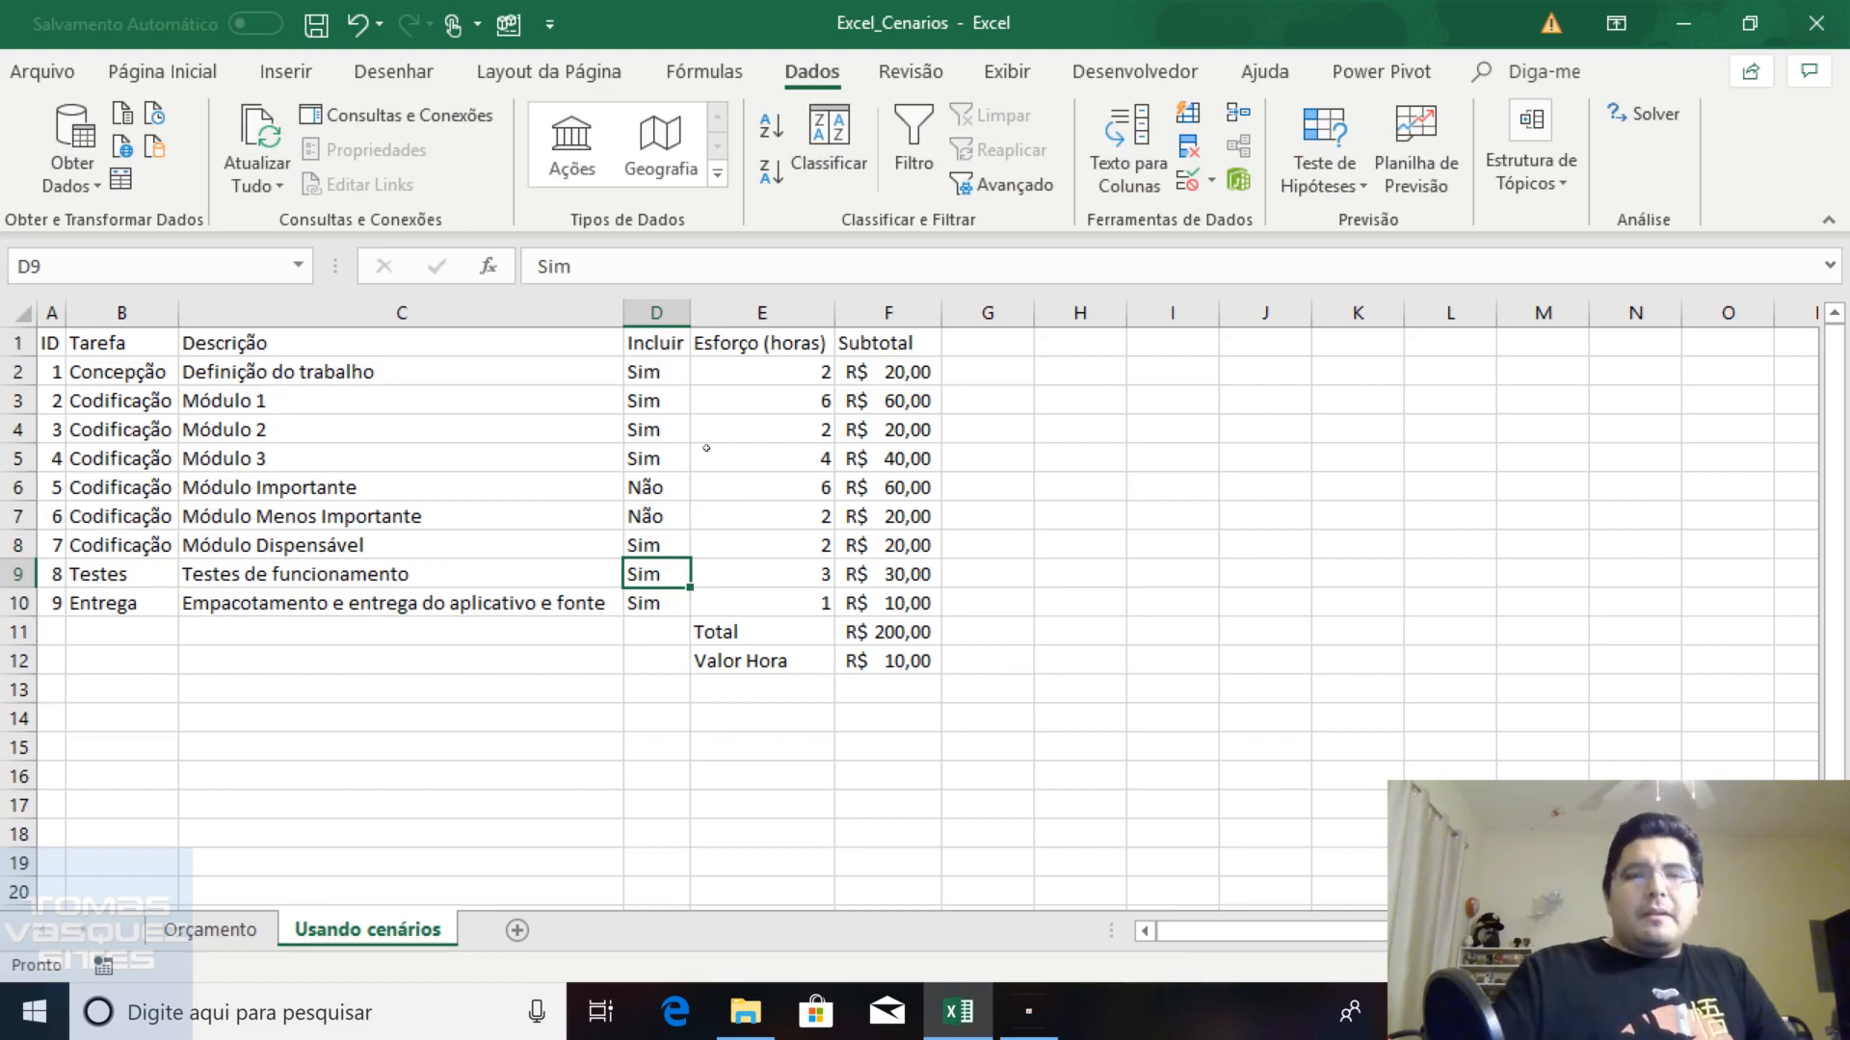
# Open the scenario manager and show the Projeto Completo scenario in the table
pyautogui.click(1295, 185)
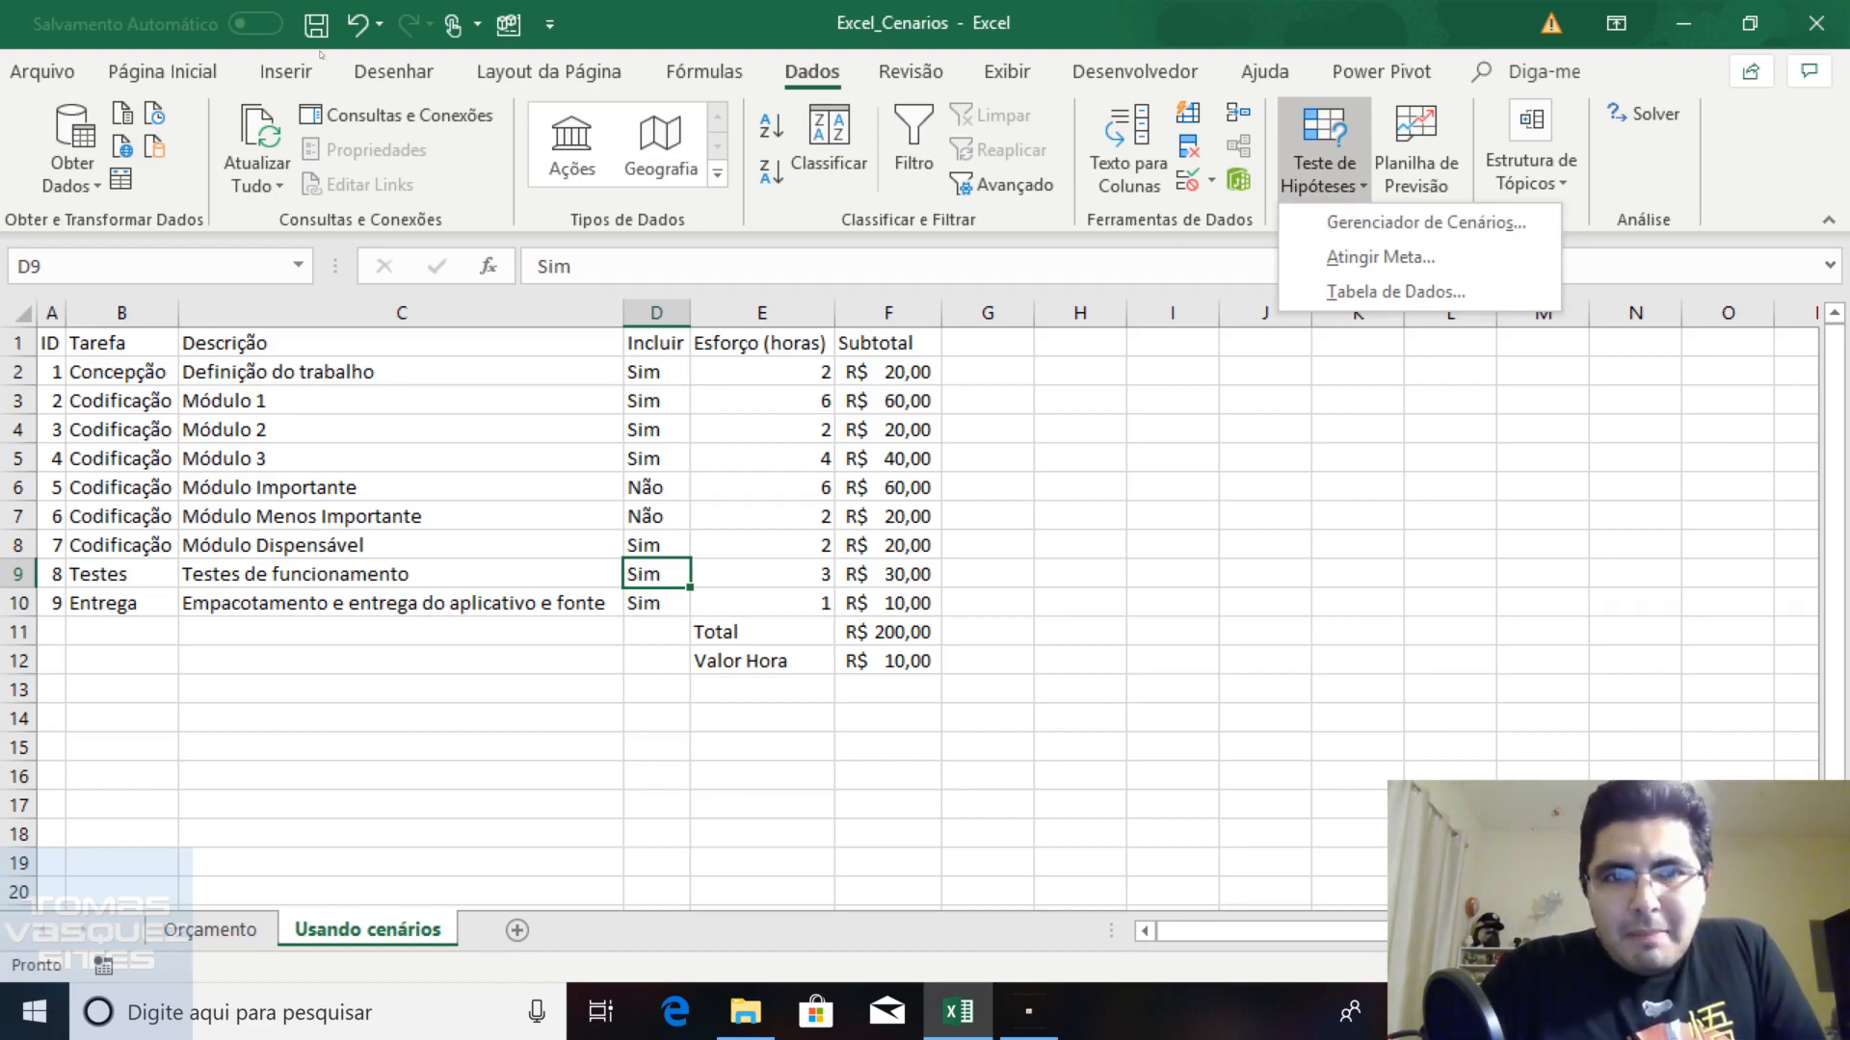
pyautogui.click(1384, 219)
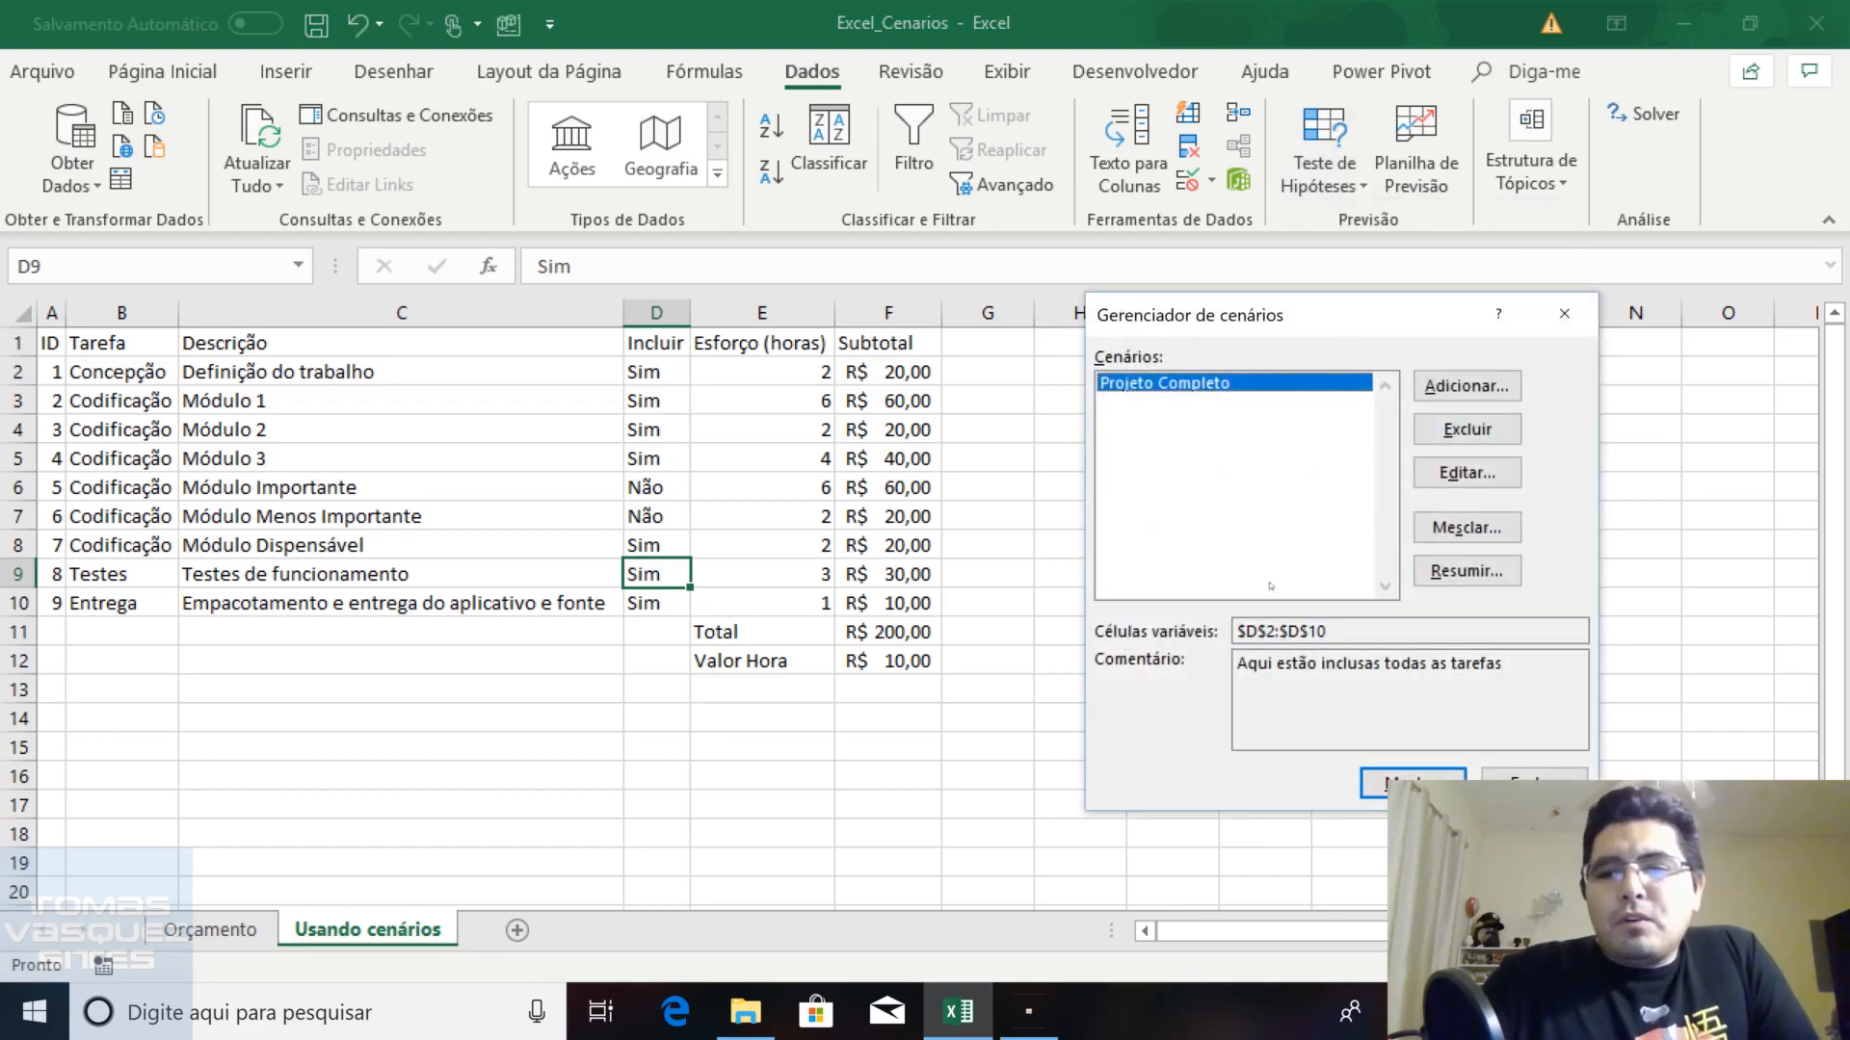
pyautogui.click(1413, 780)
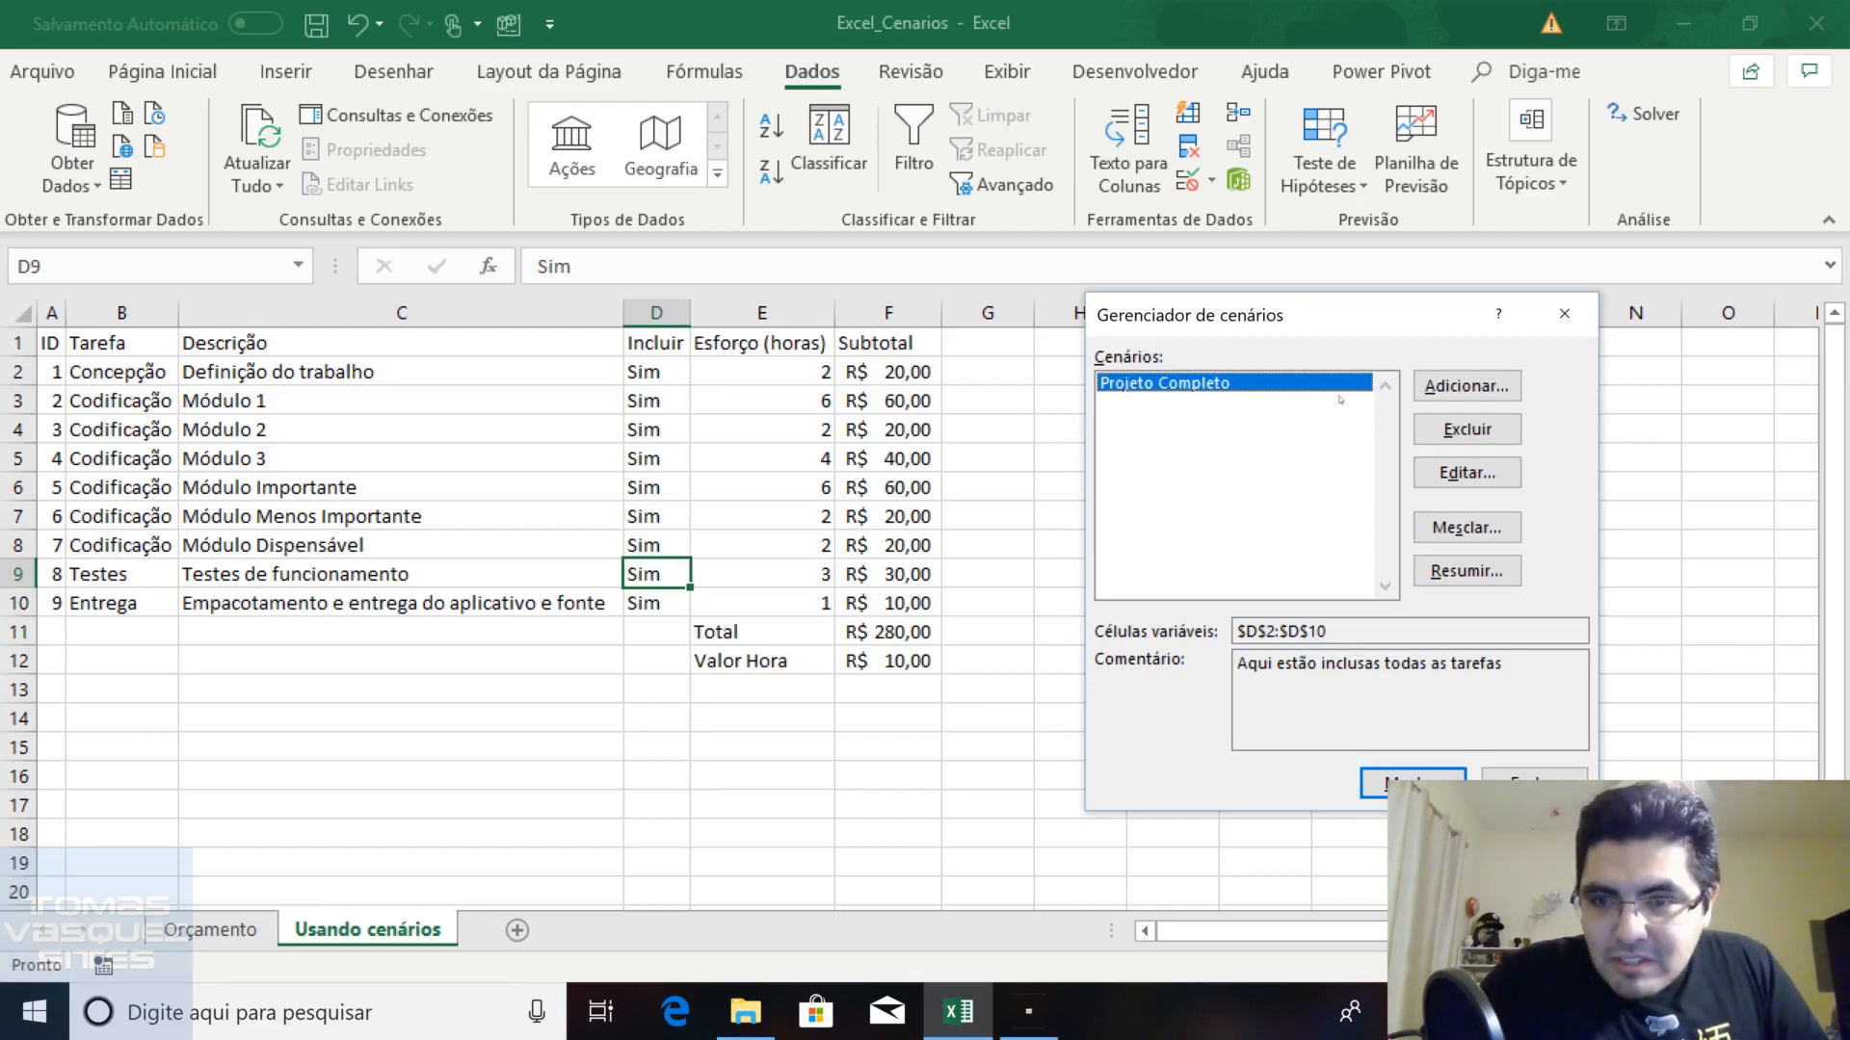
# Add a scenario named "Somente os importantes" with D2:D10 as its variable cells
pyautogui.click(1465, 386)
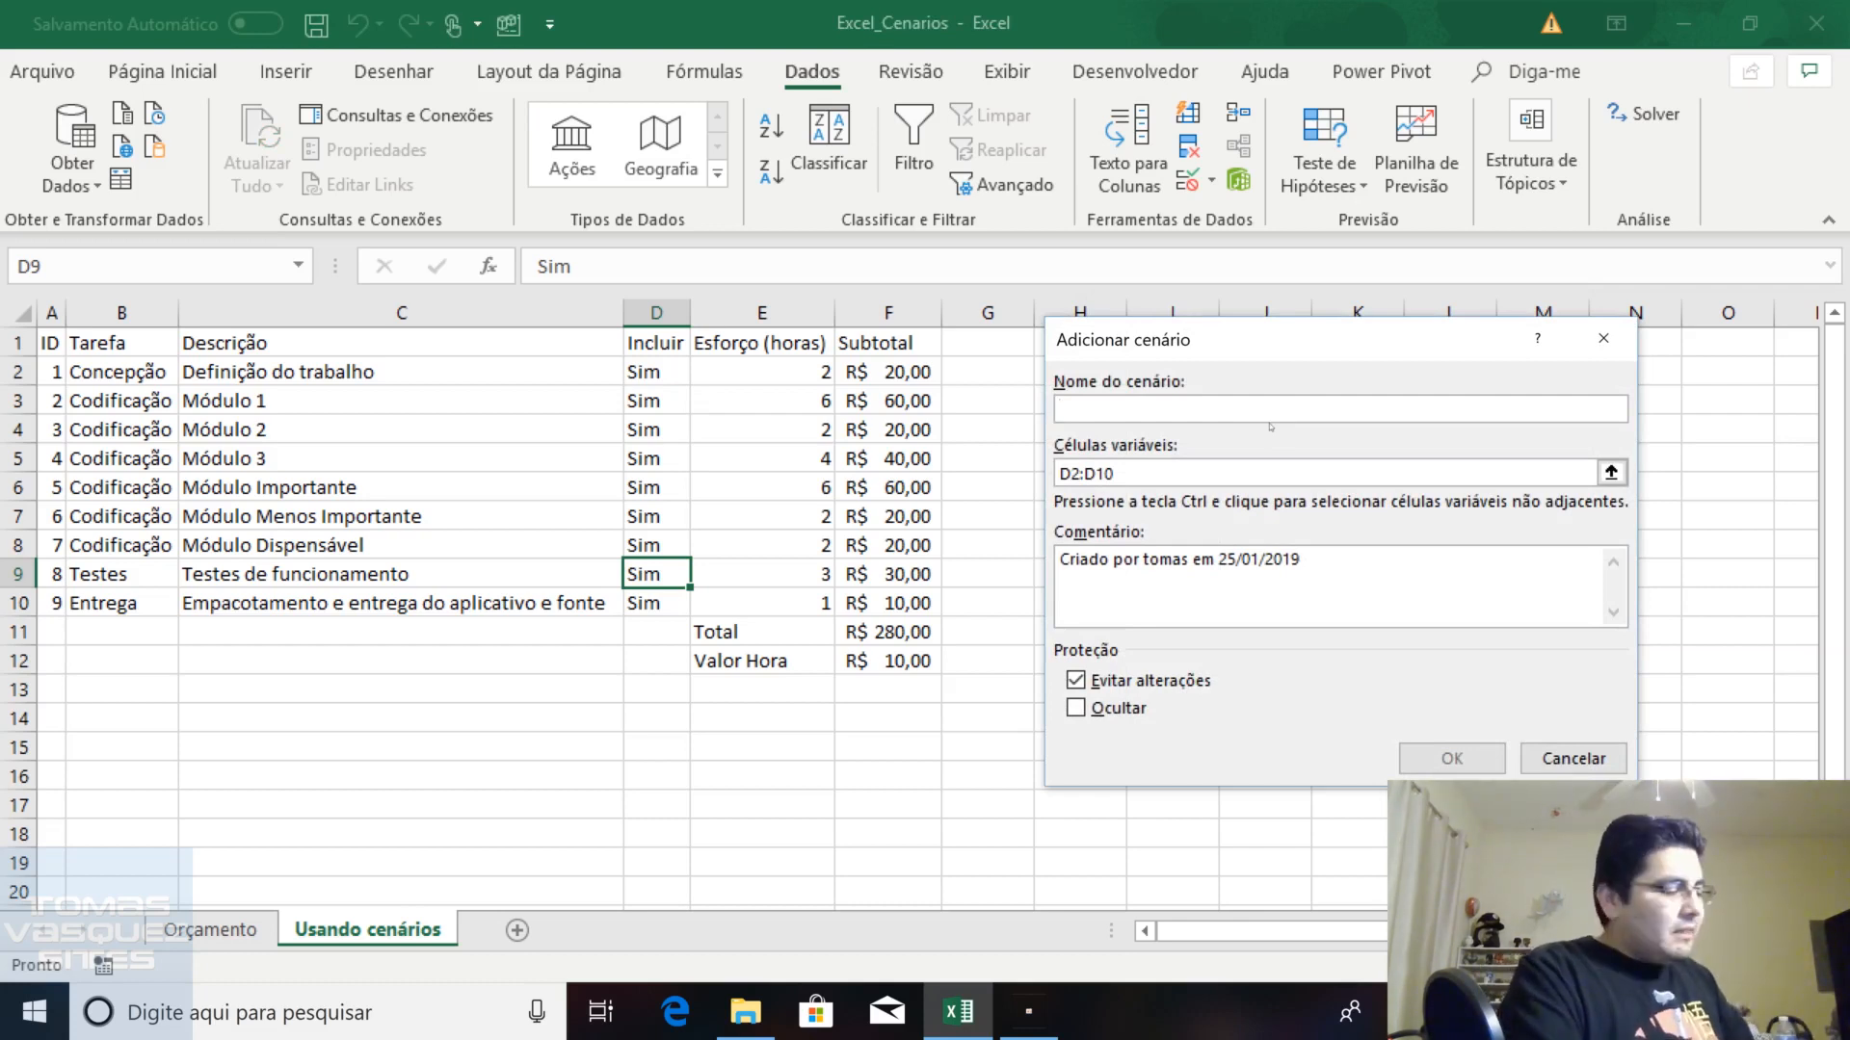
pyautogui.write('Somente os importantes')
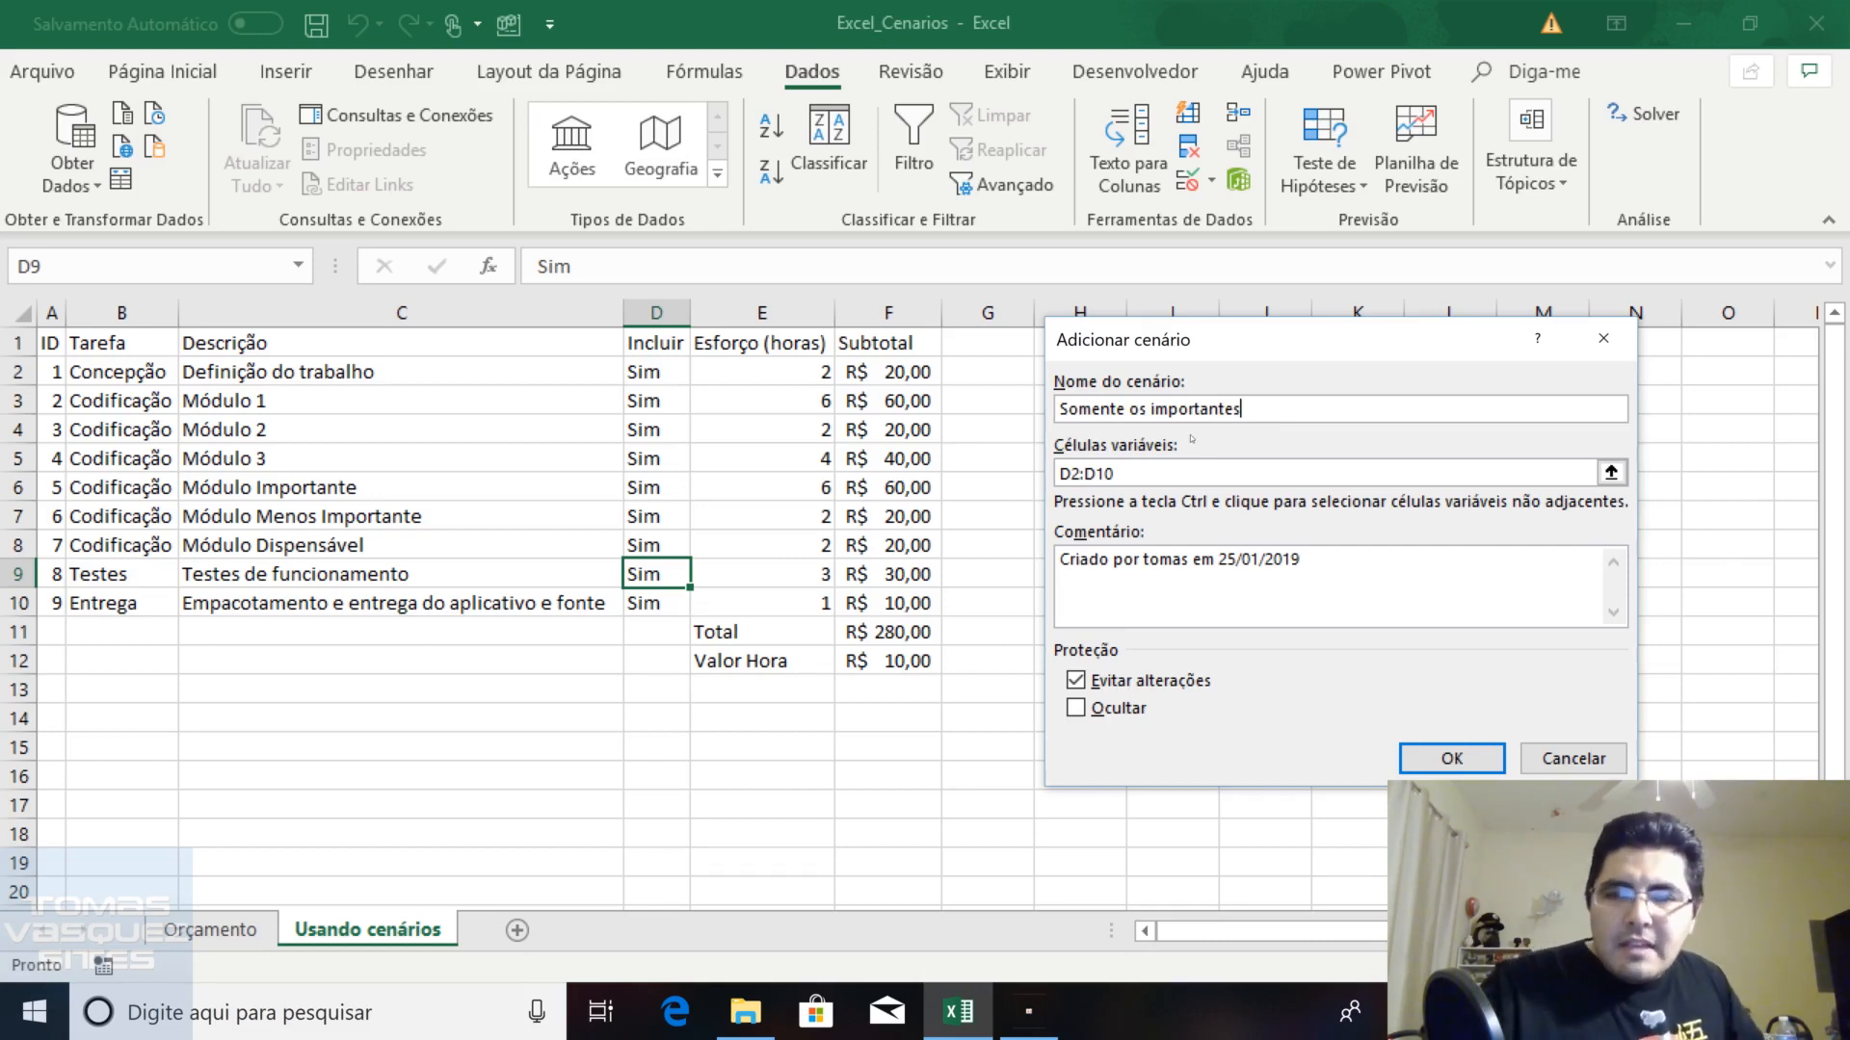
pyautogui.click(1195, 473)
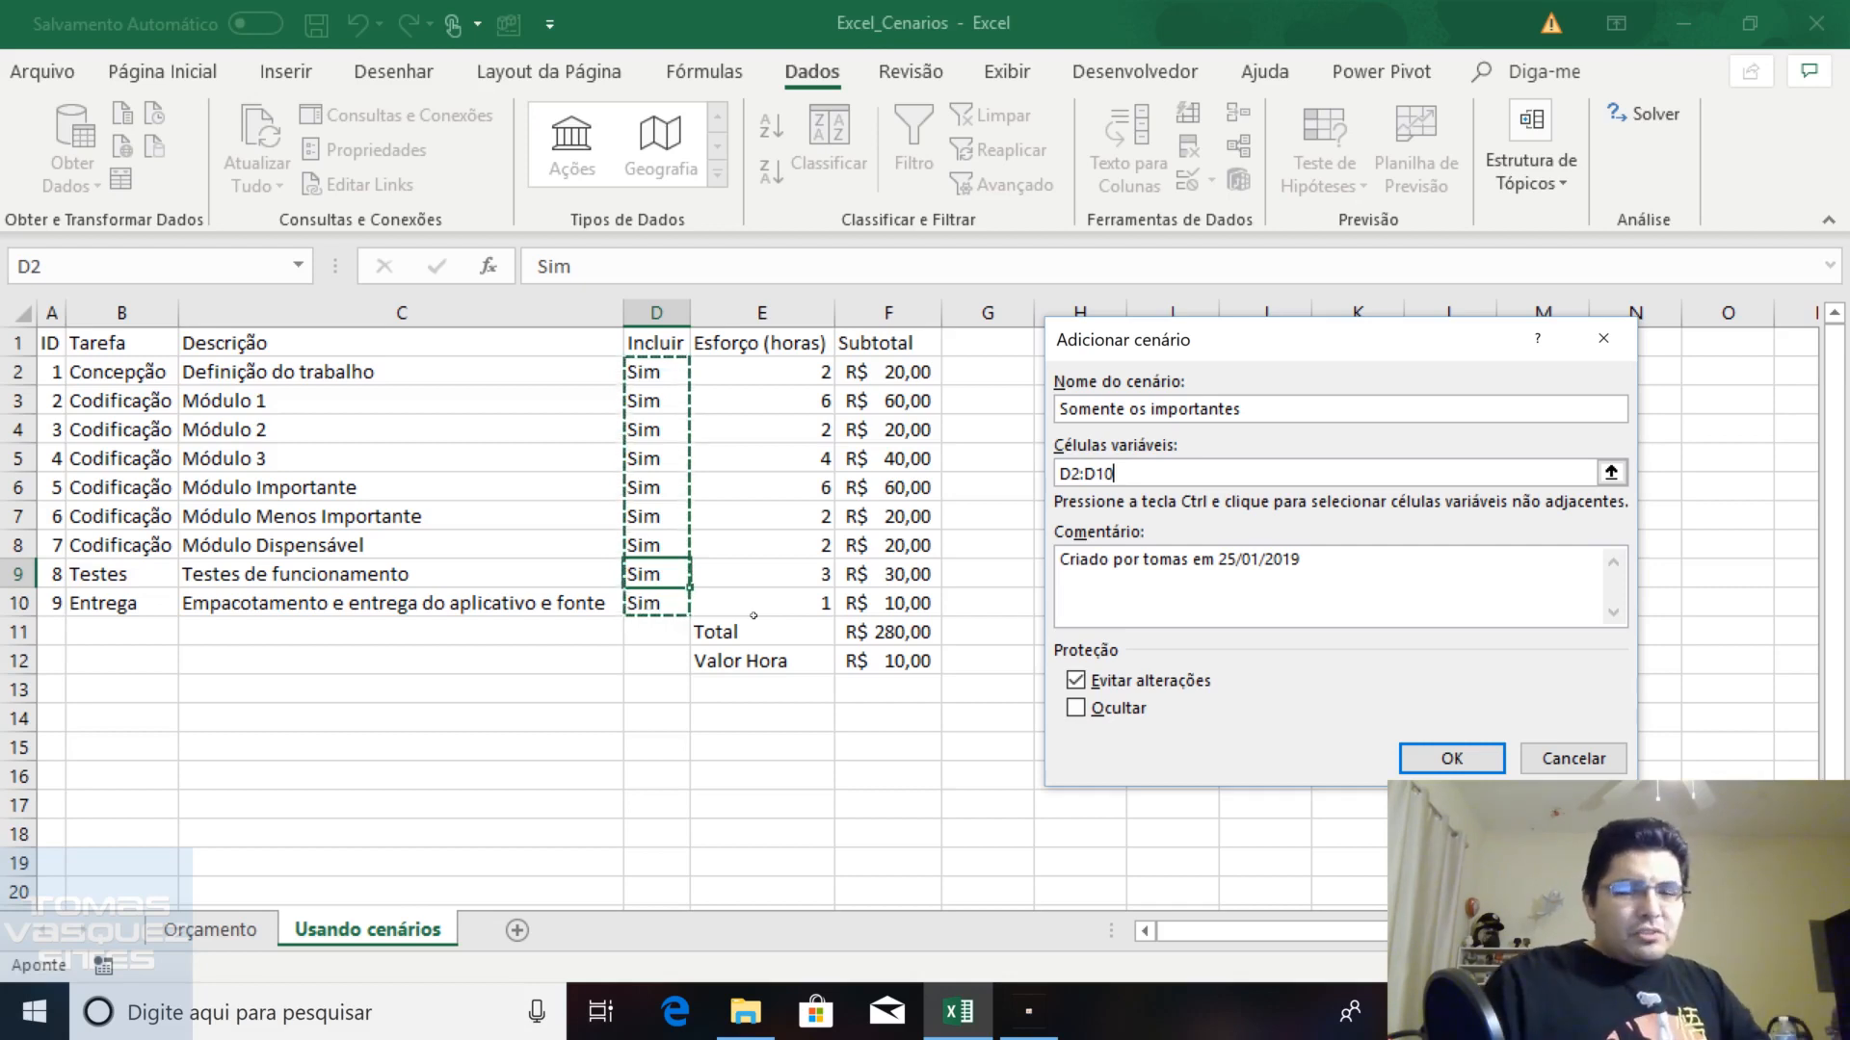
pyautogui.press('Tab')
# Replace the new scenario's comment with "Aqui só os itens indispensáveis"
pyautogui.moveTo(1144, 563); pyautogui.dragTo(1048, 574)
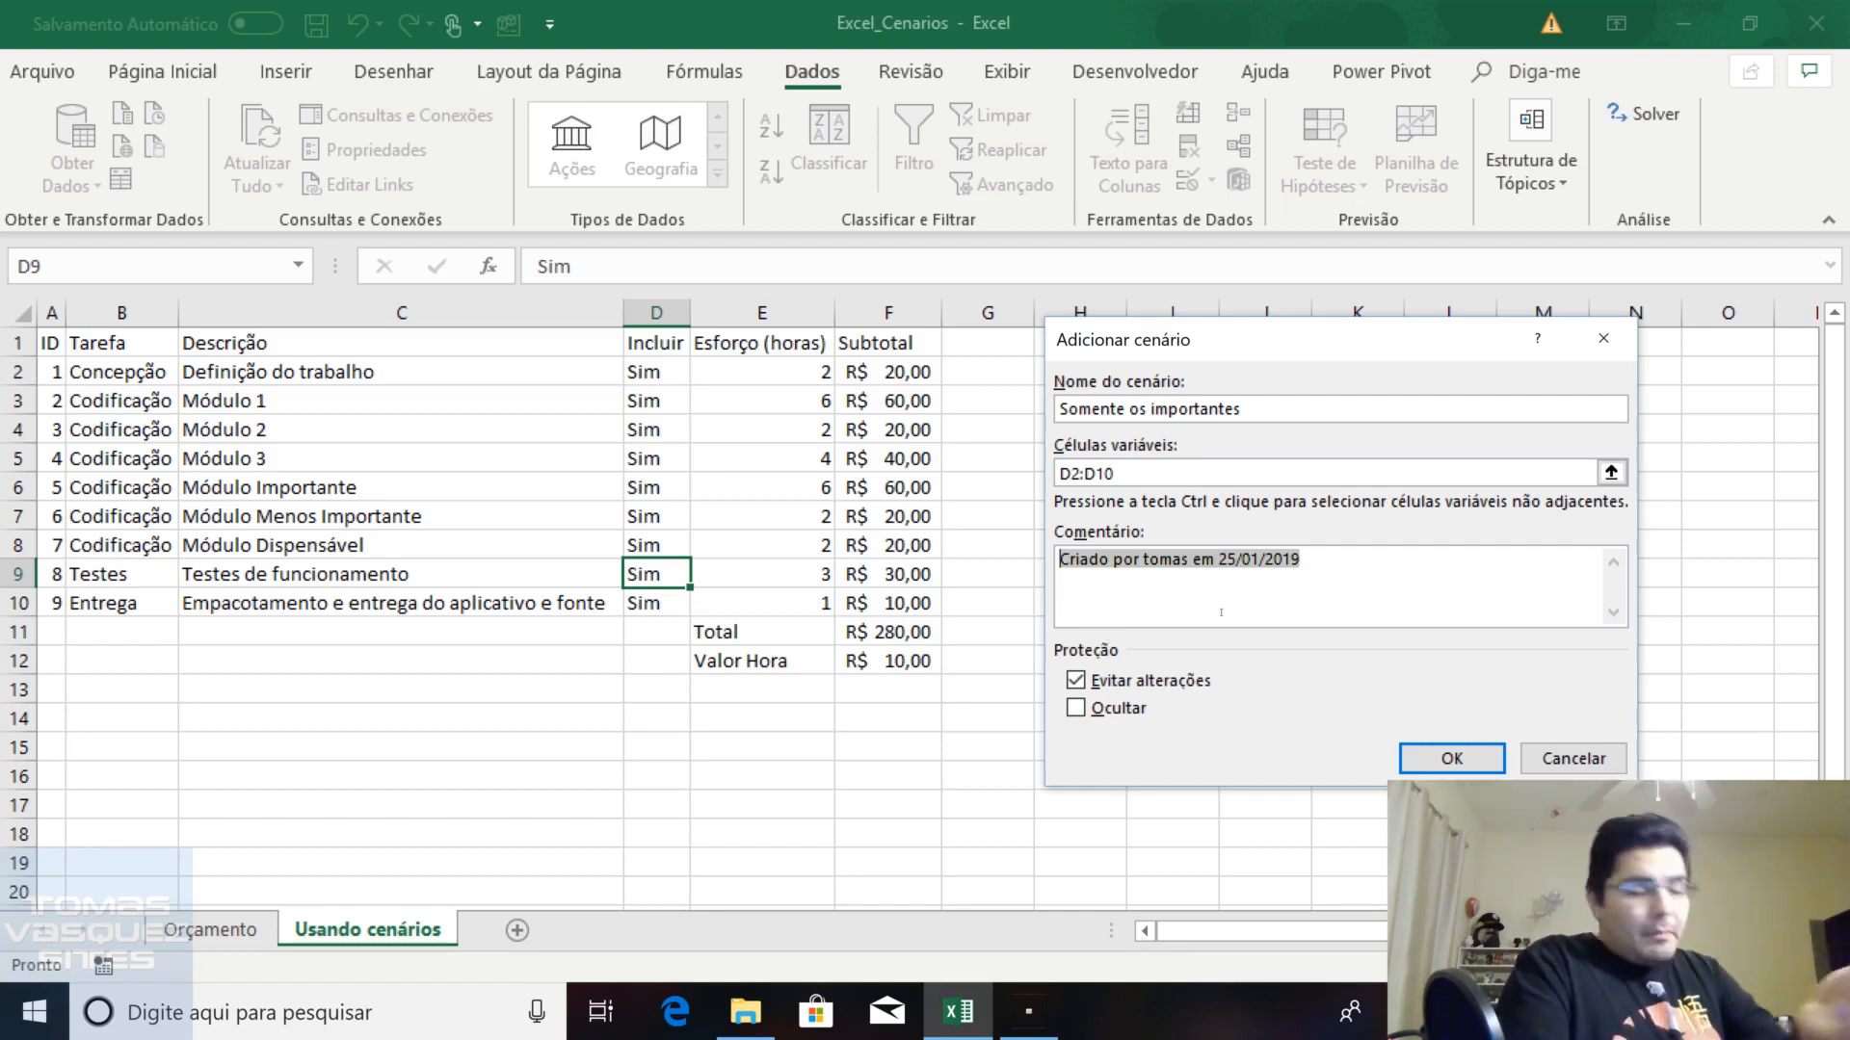
pyautogui.press('BackSpace')
pyautogui.write('Aqui s')
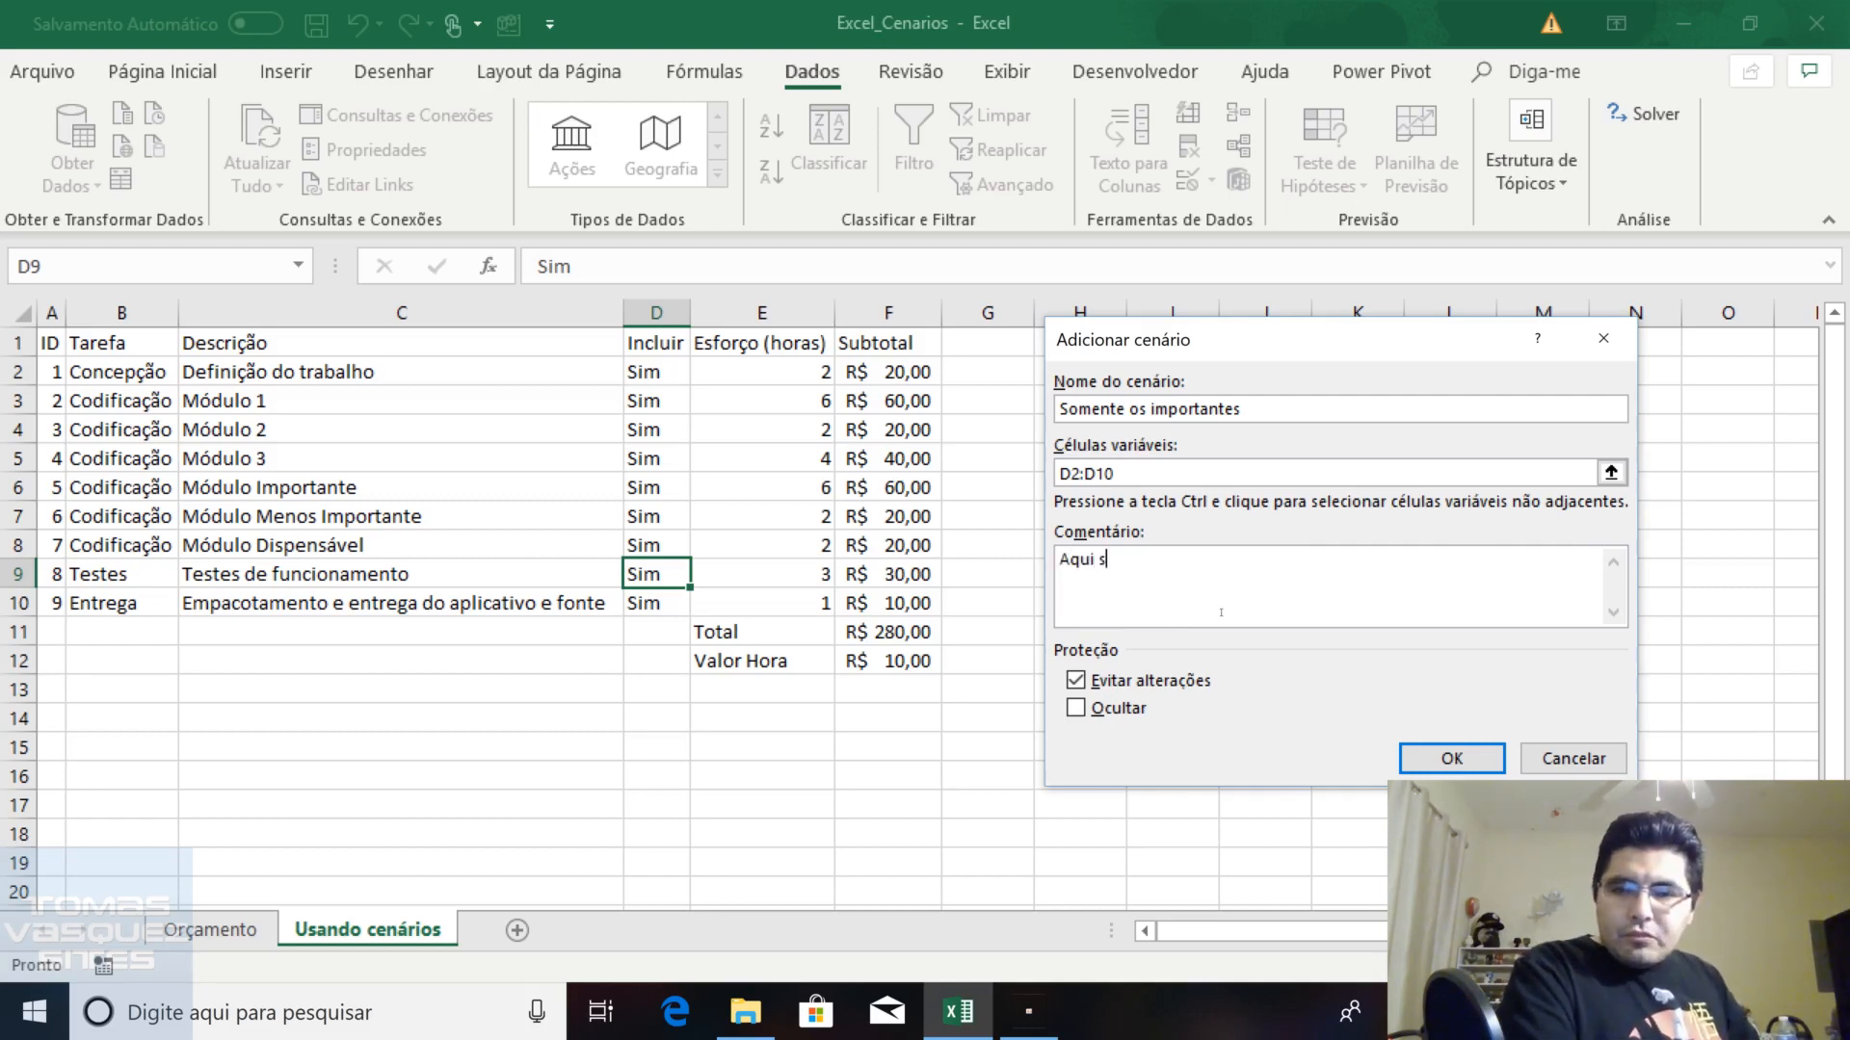
pyautogui.write('ó os itens ')
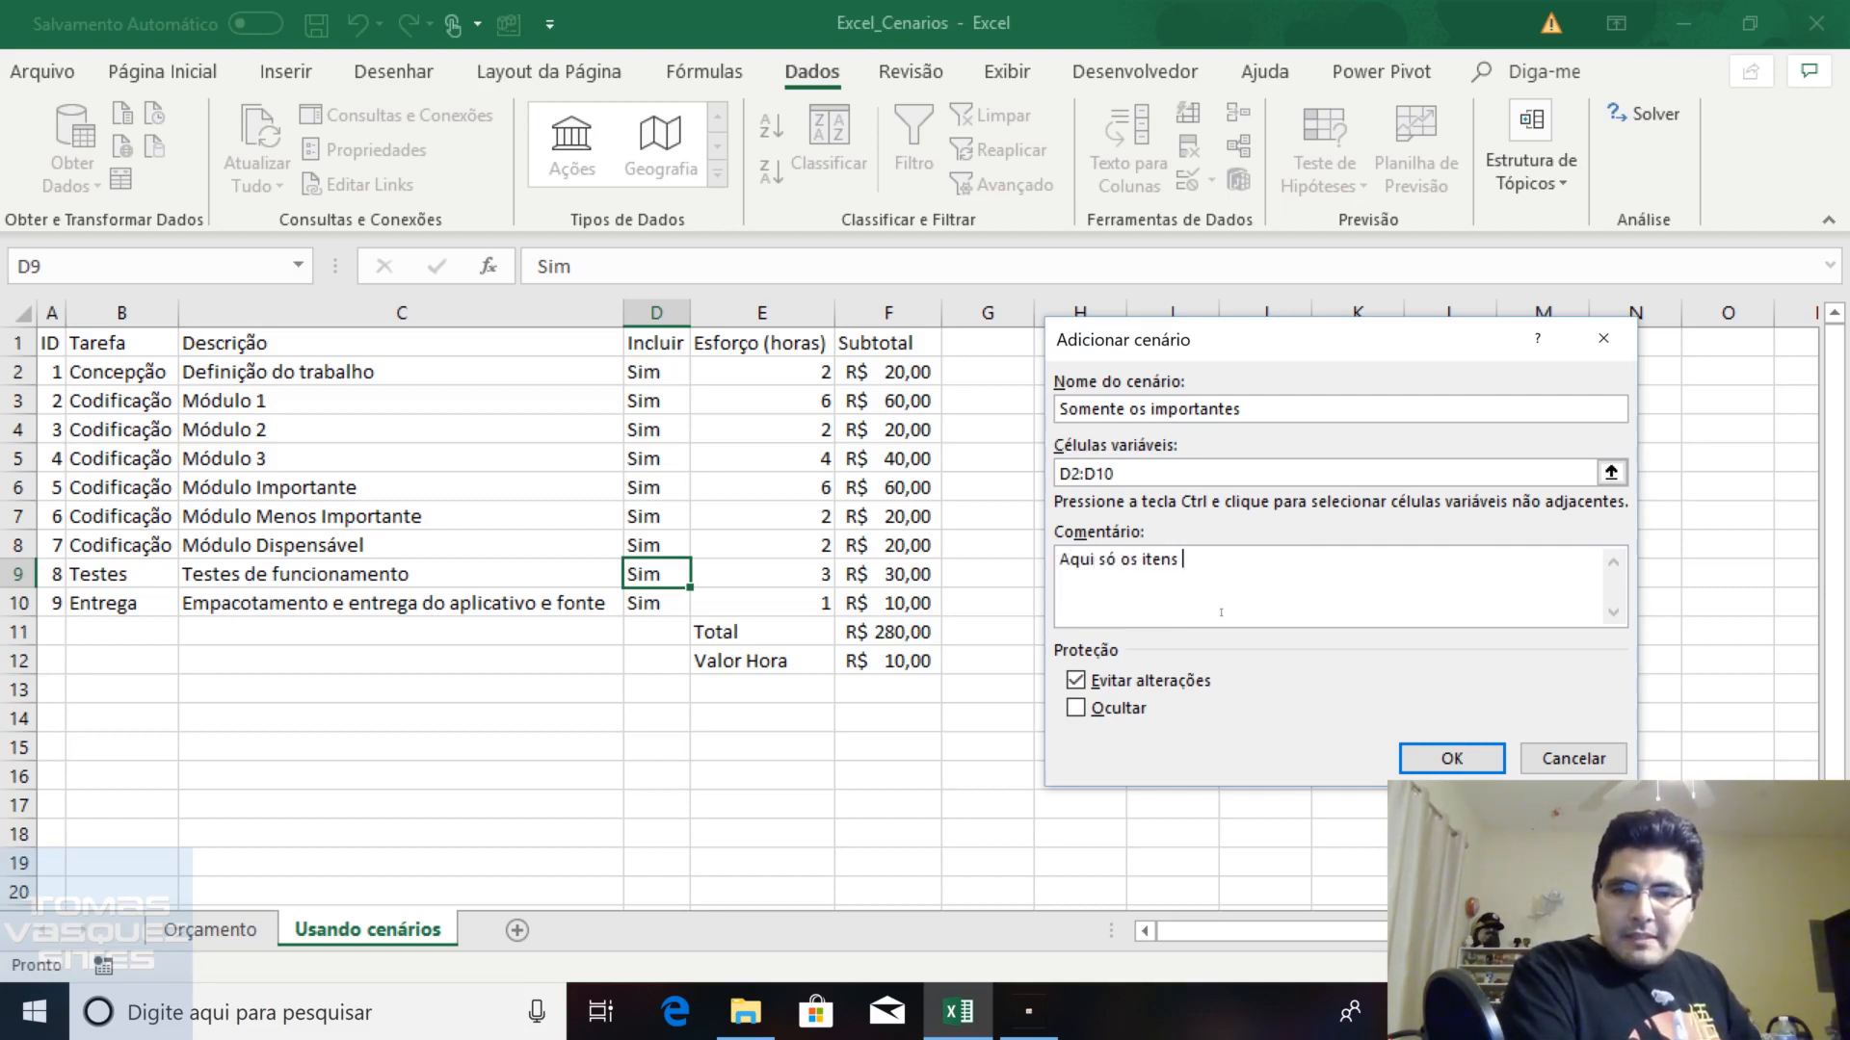
pyautogui.write('indis')
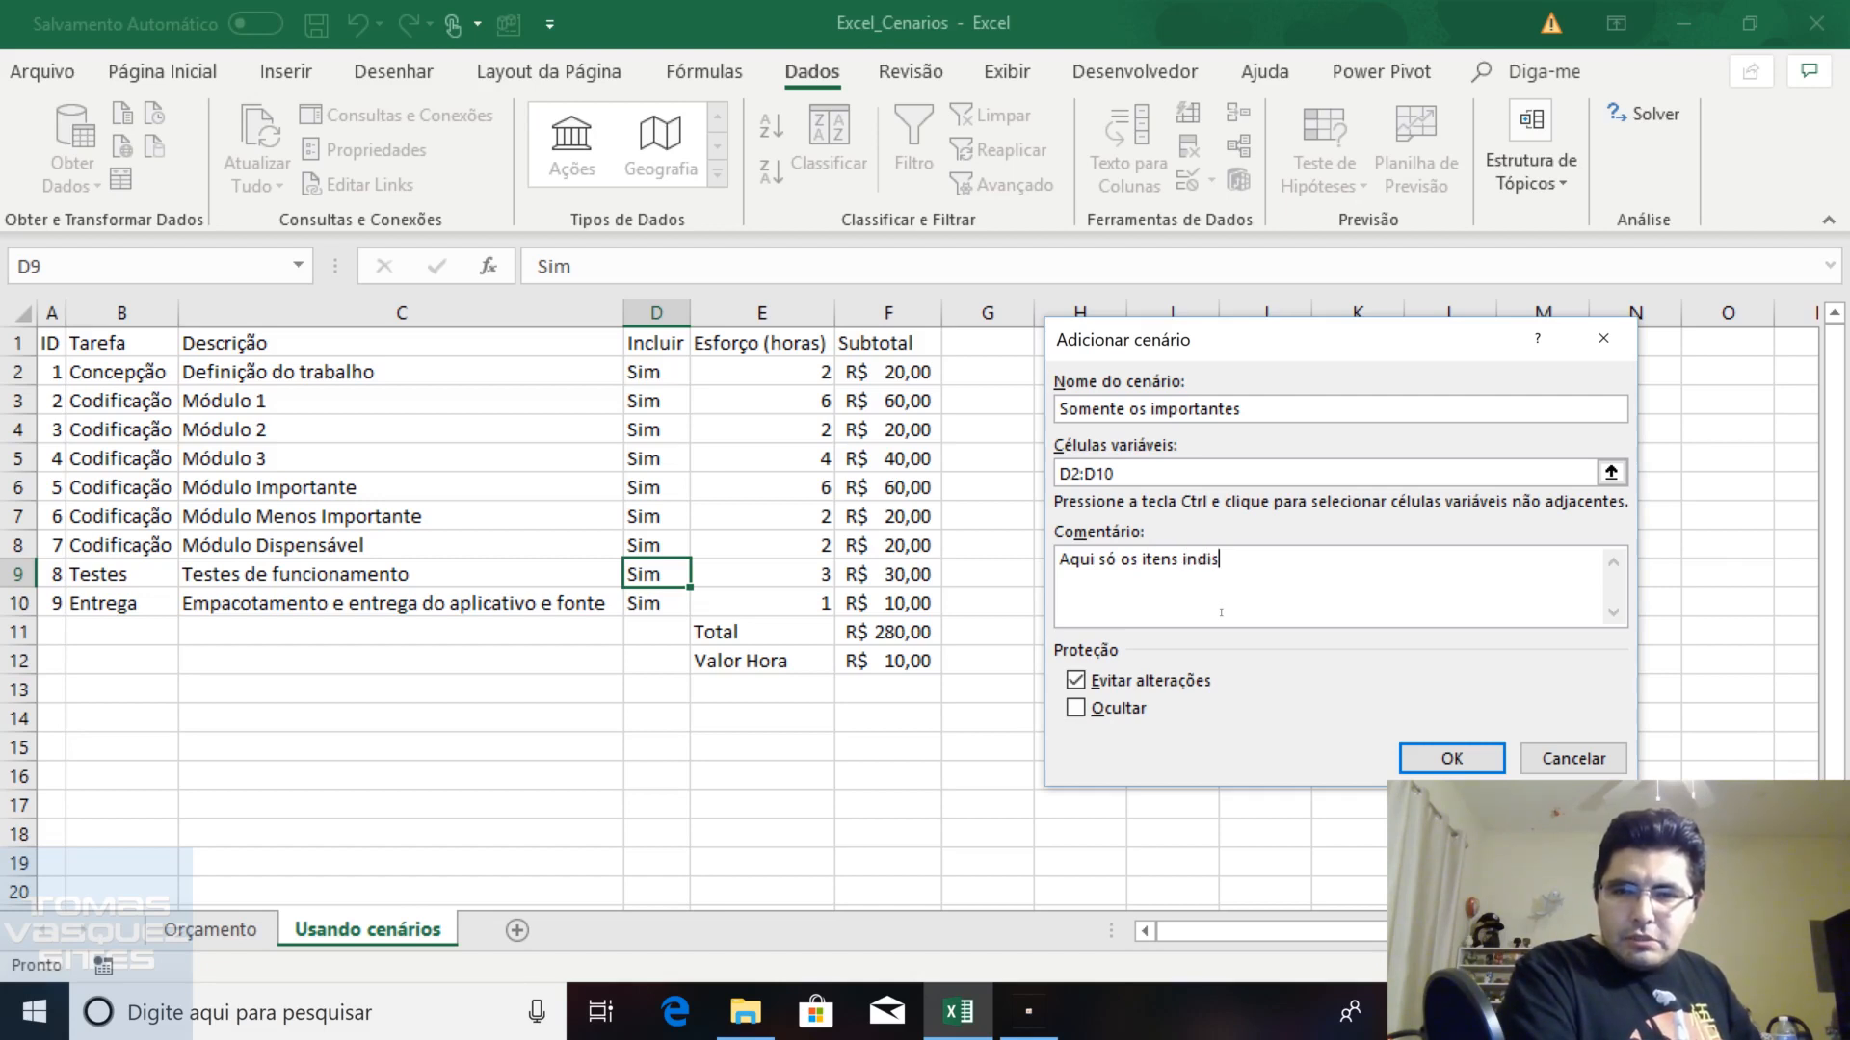
pyautogui.write('pensáveis')
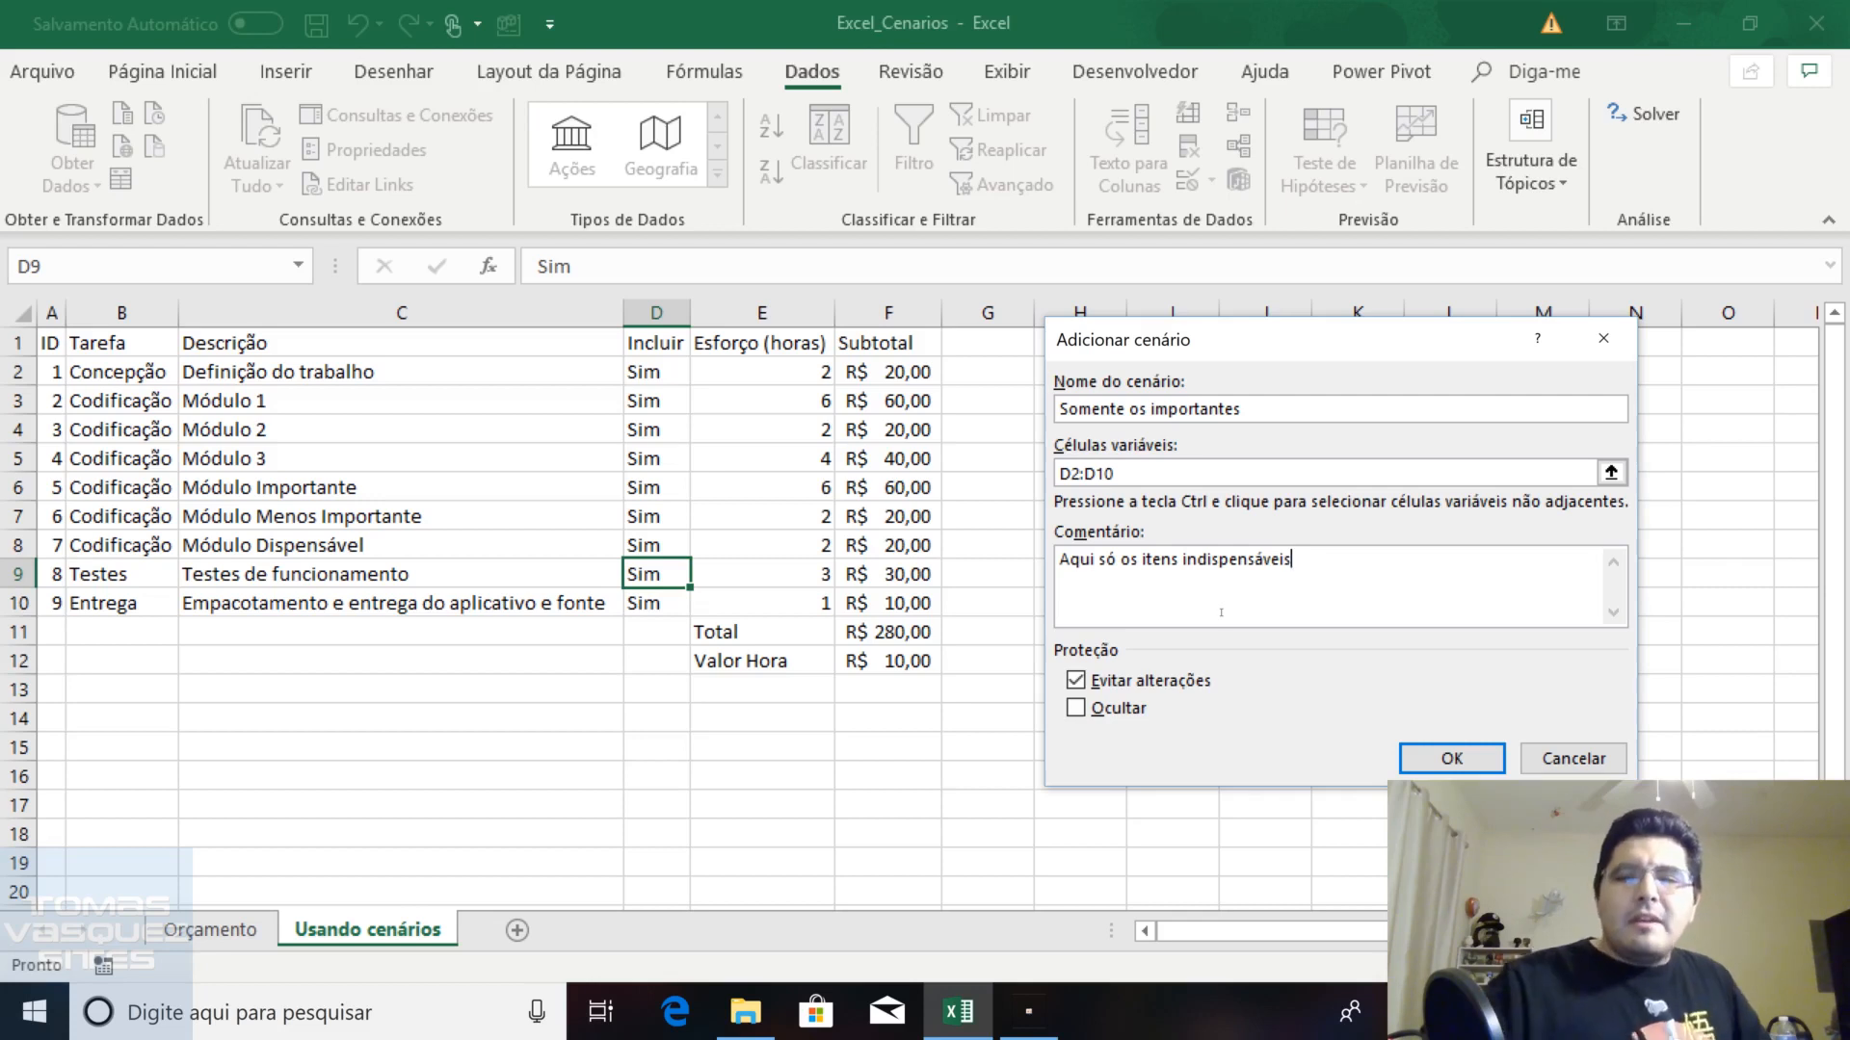
# Accept the scenario definition and save its values with D7 and D8 set to "Não"
pyautogui.click(1469, 753)
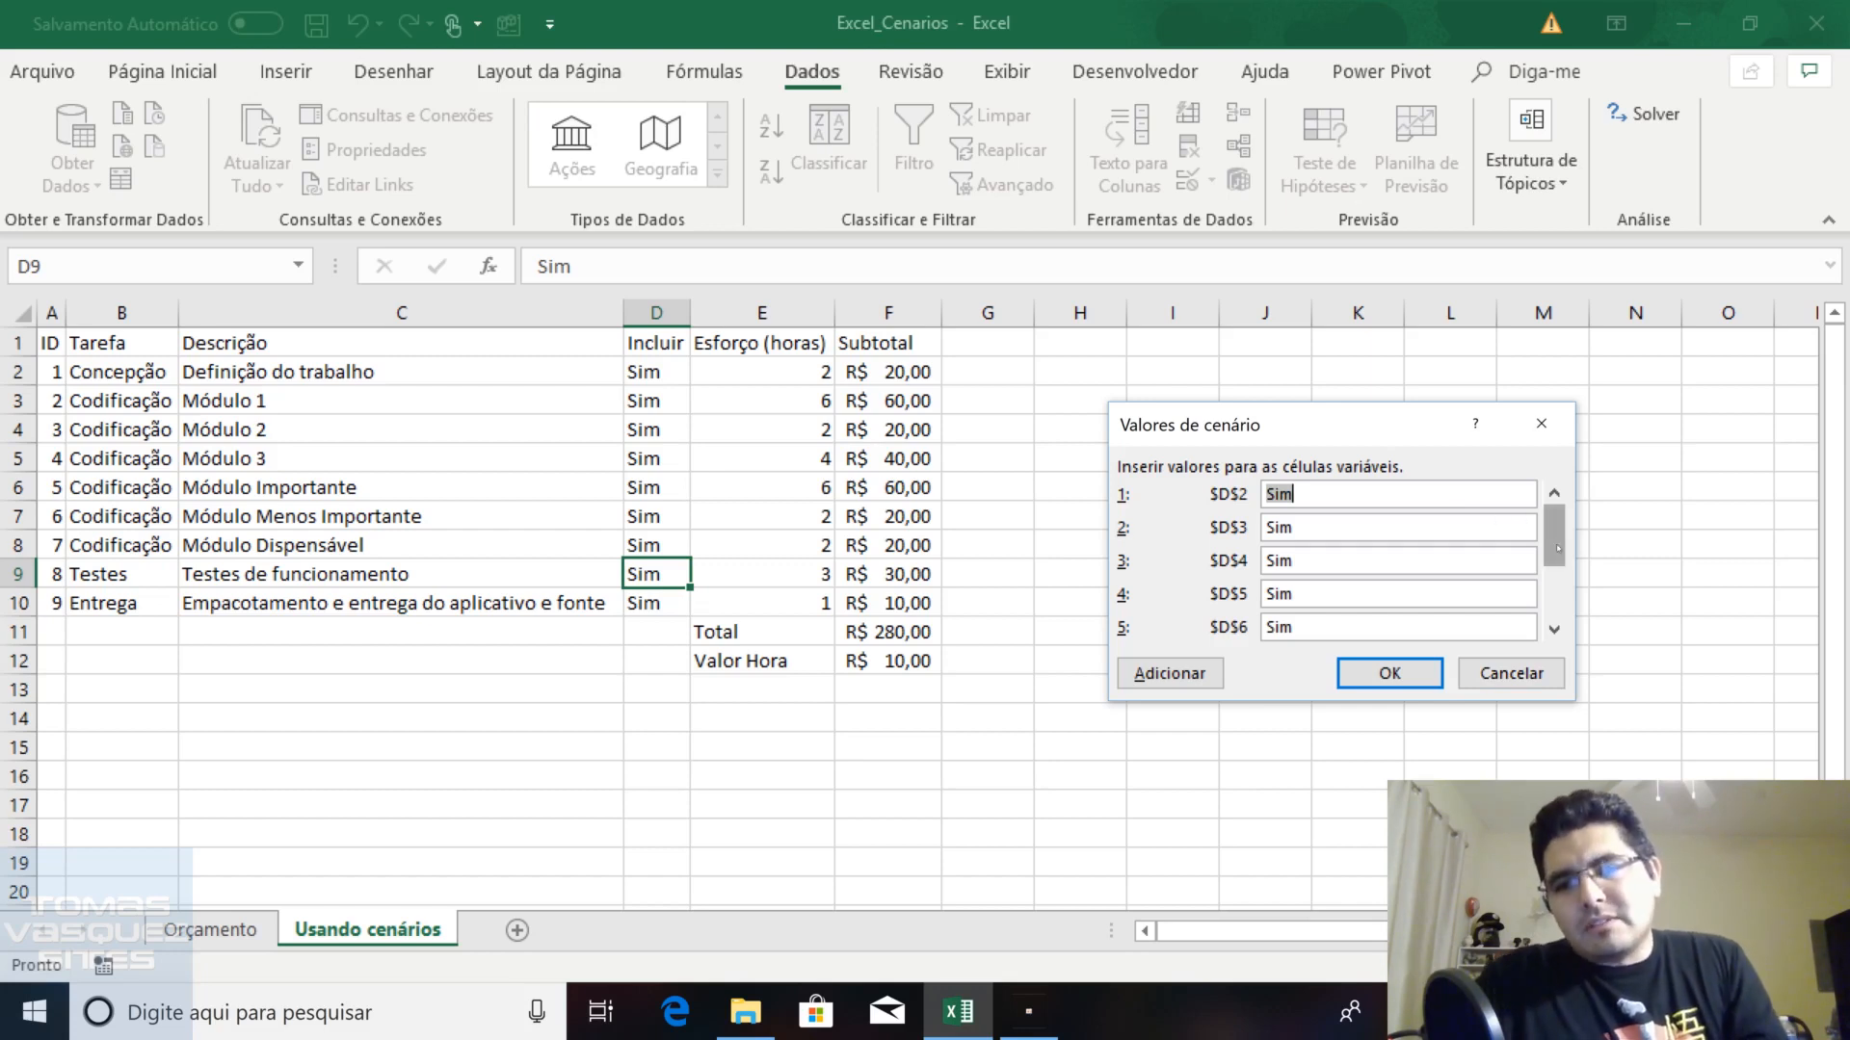
pyautogui.moveTo(1557, 547); pyautogui.dragTo(1558, 595)
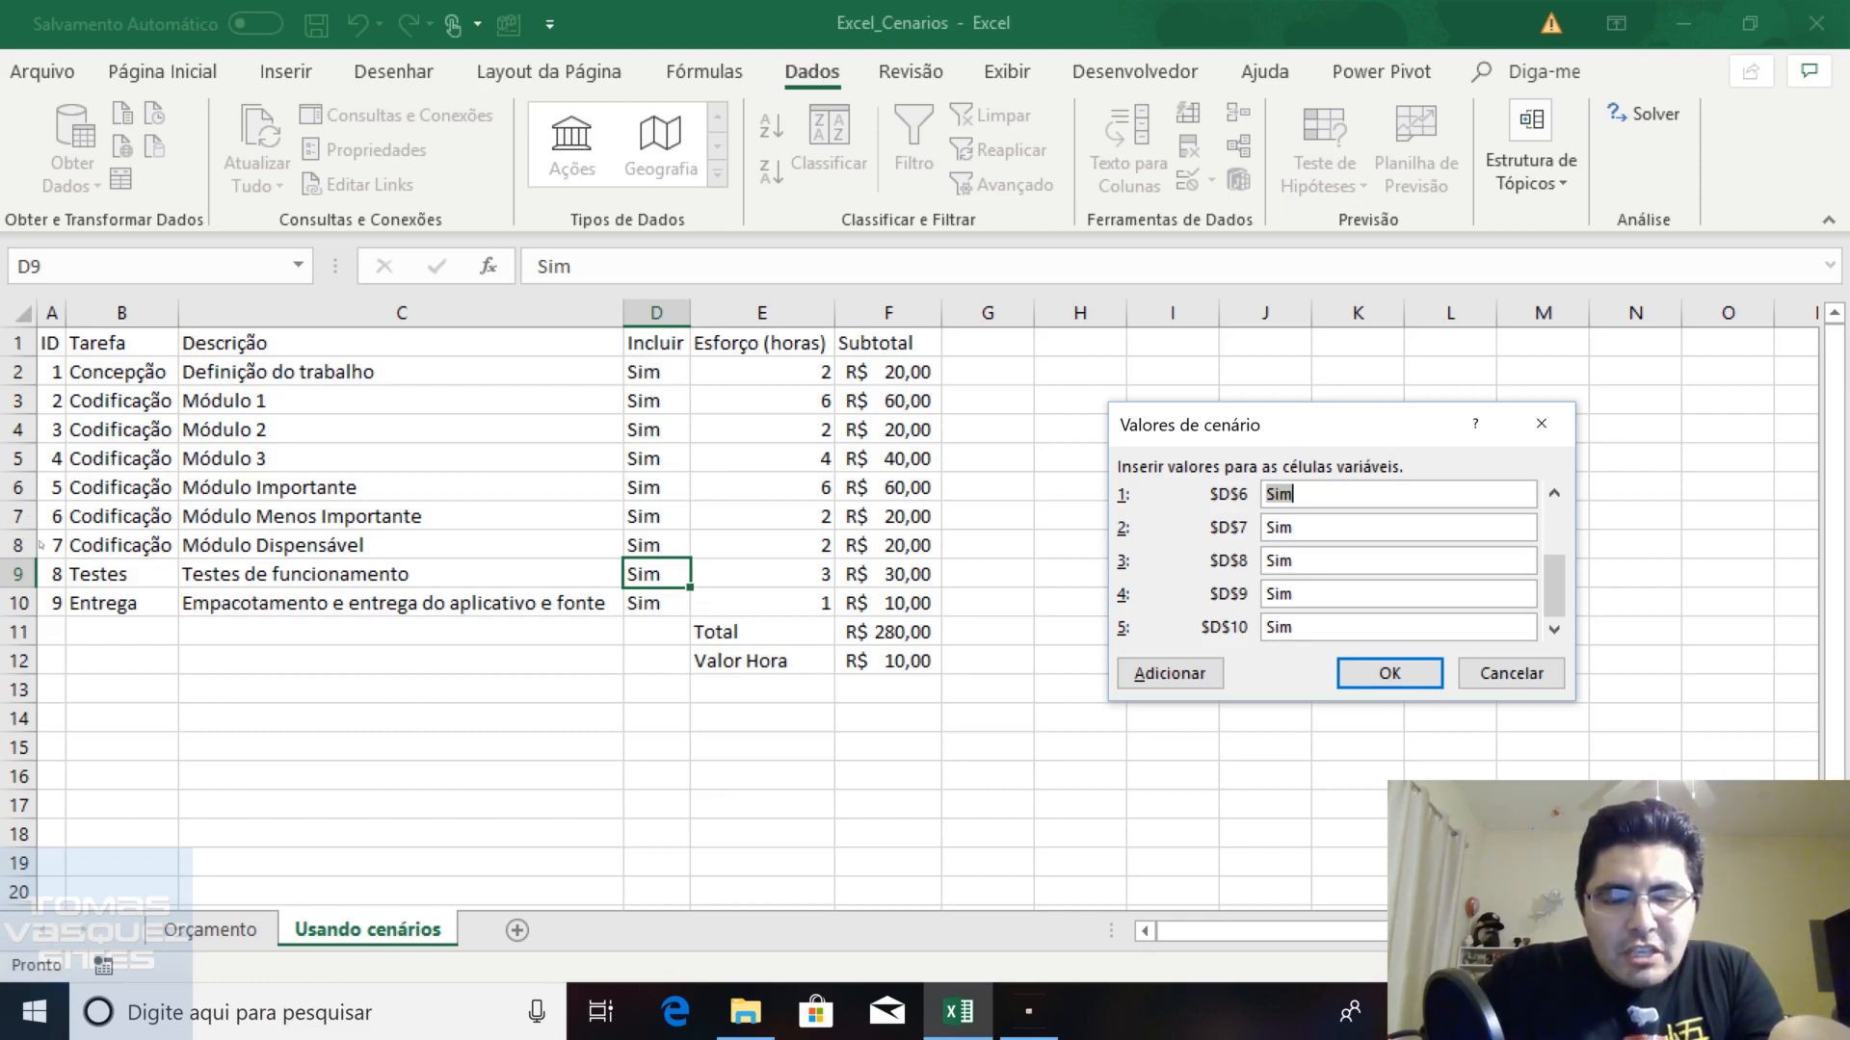
pyautogui.click(1291, 527)
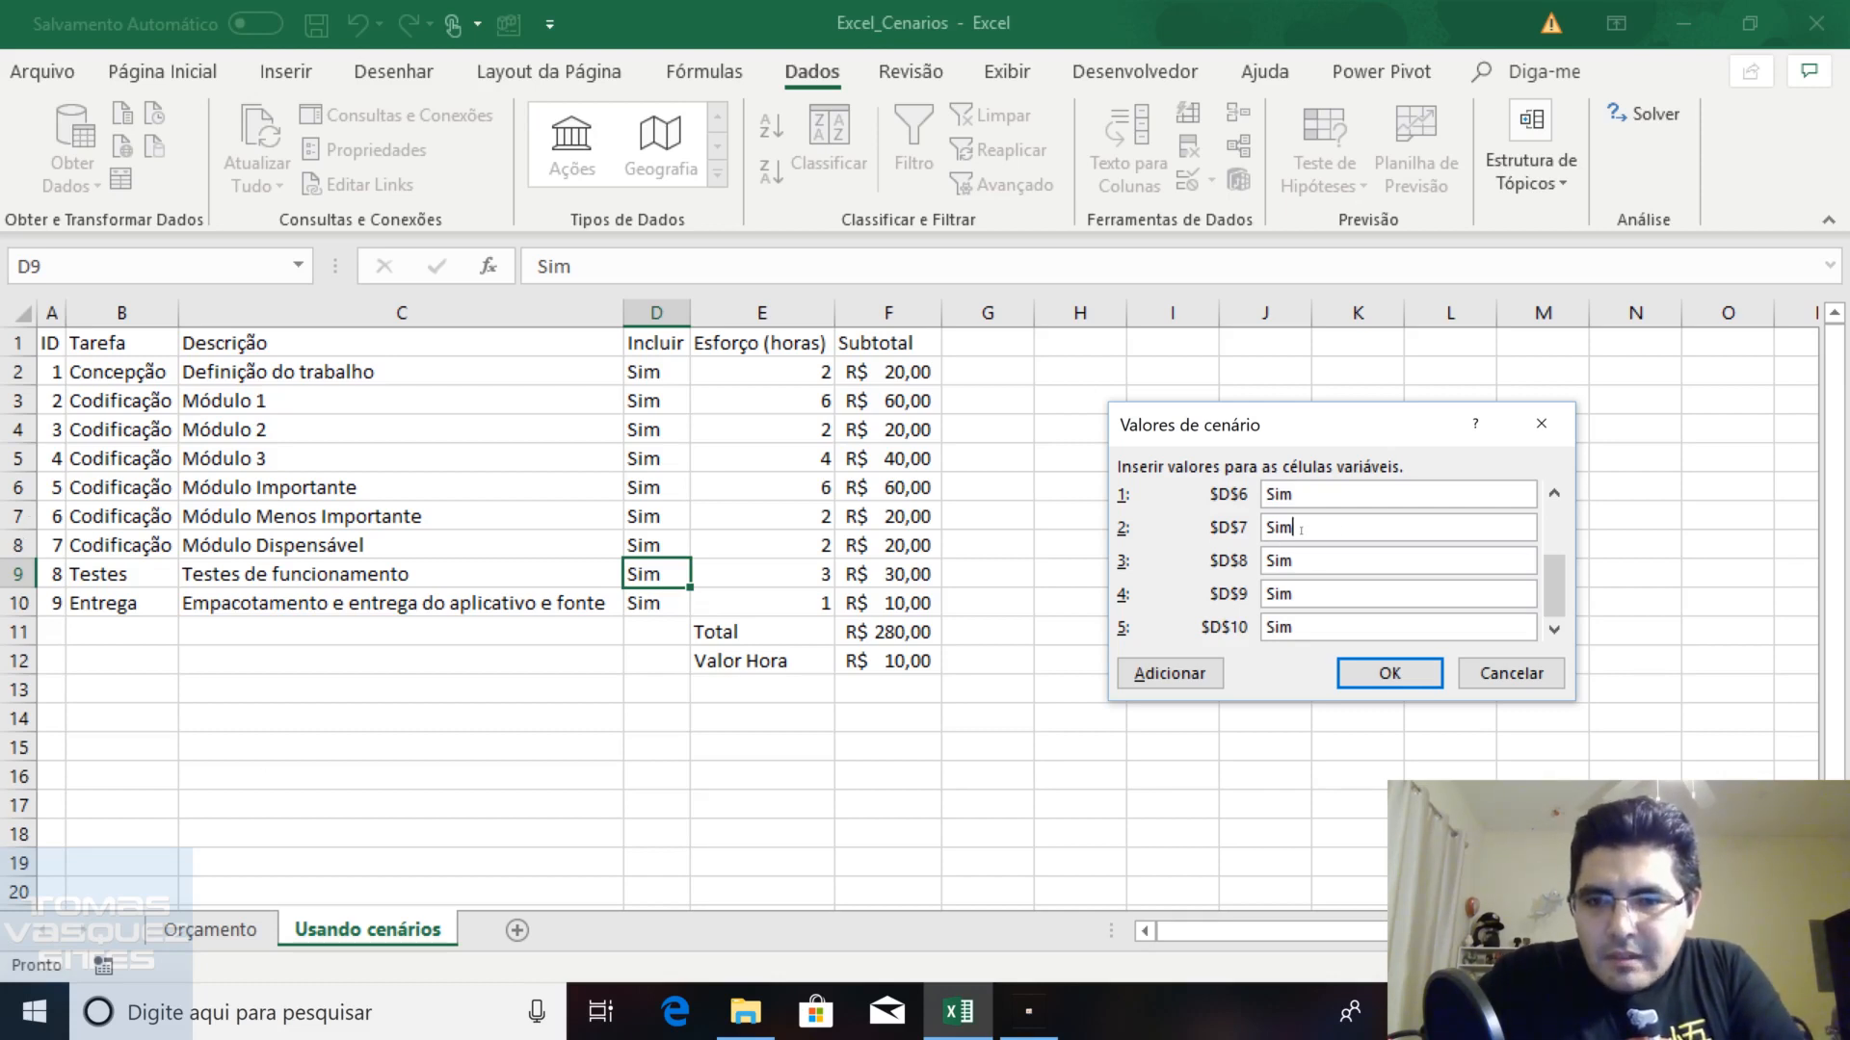
pyautogui.moveTo(1290, 527); pyautogui.dragTo(1266, 526)
pyautogui.write('N')
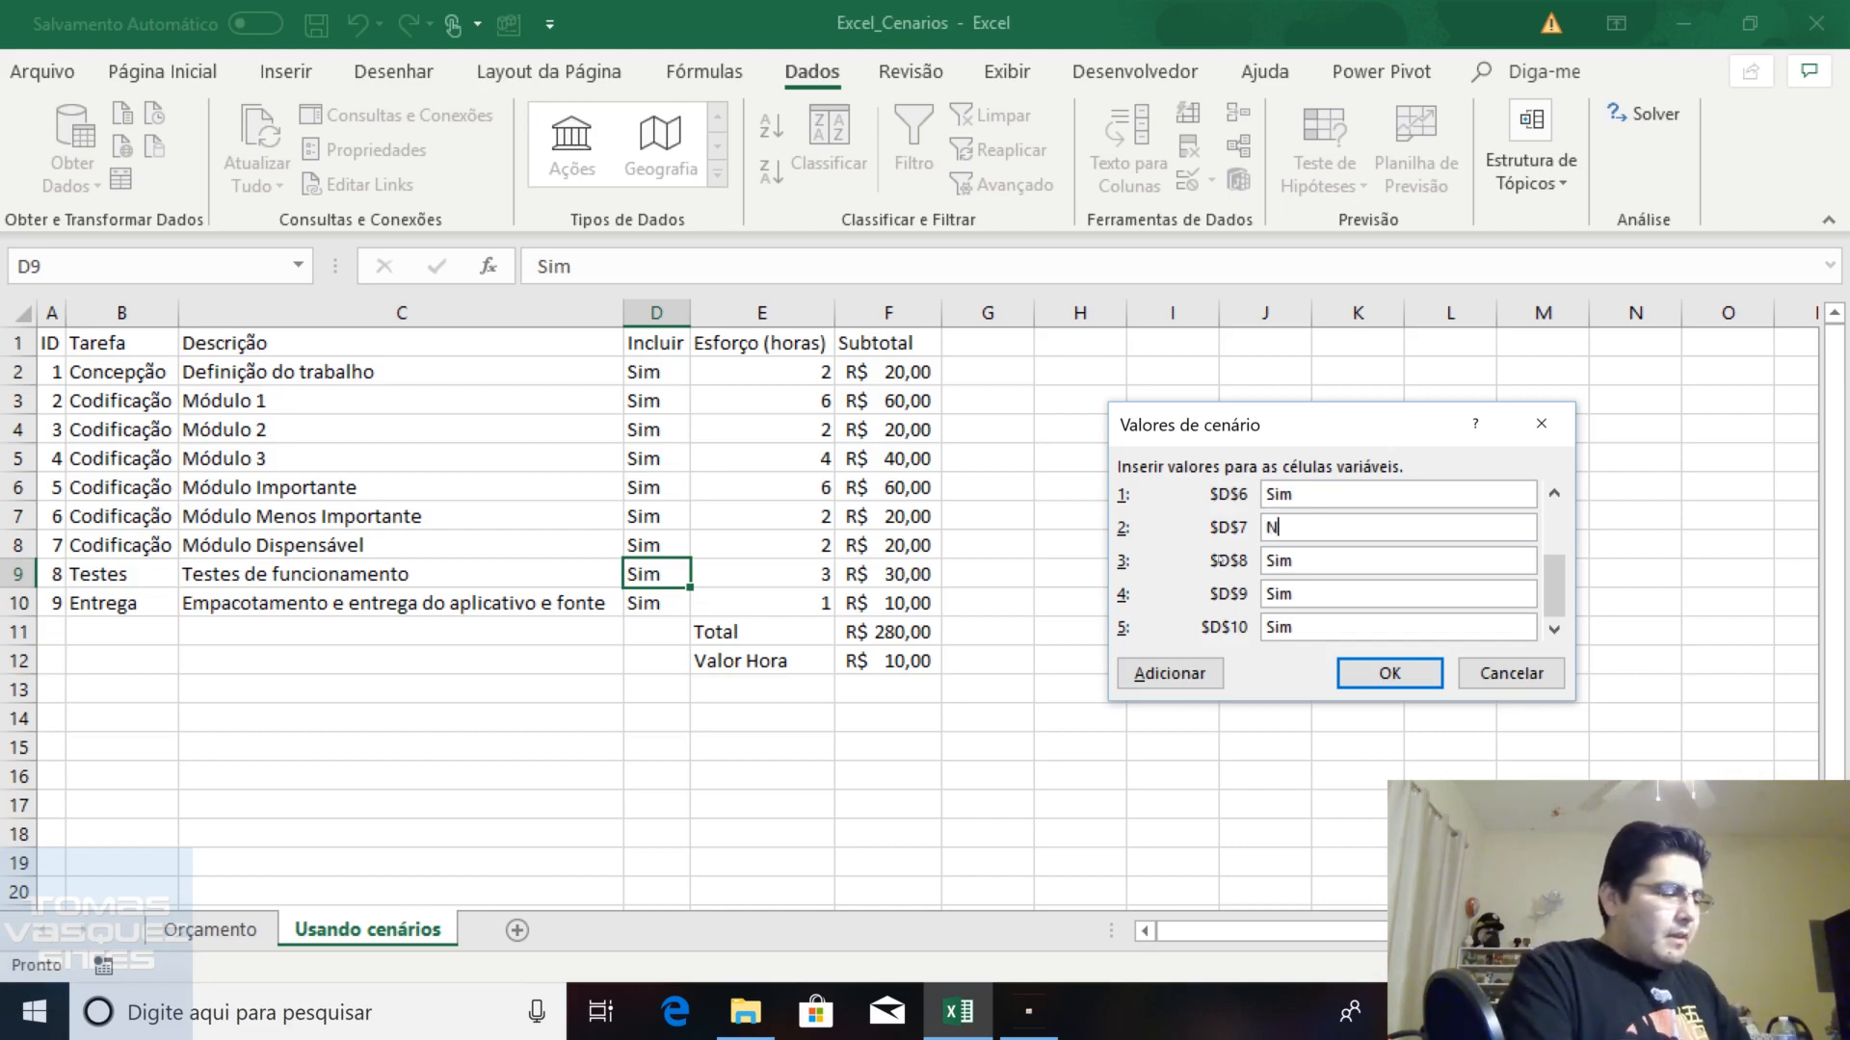
pyautogui.press('BackSpace')
pyautogui.write('ão')
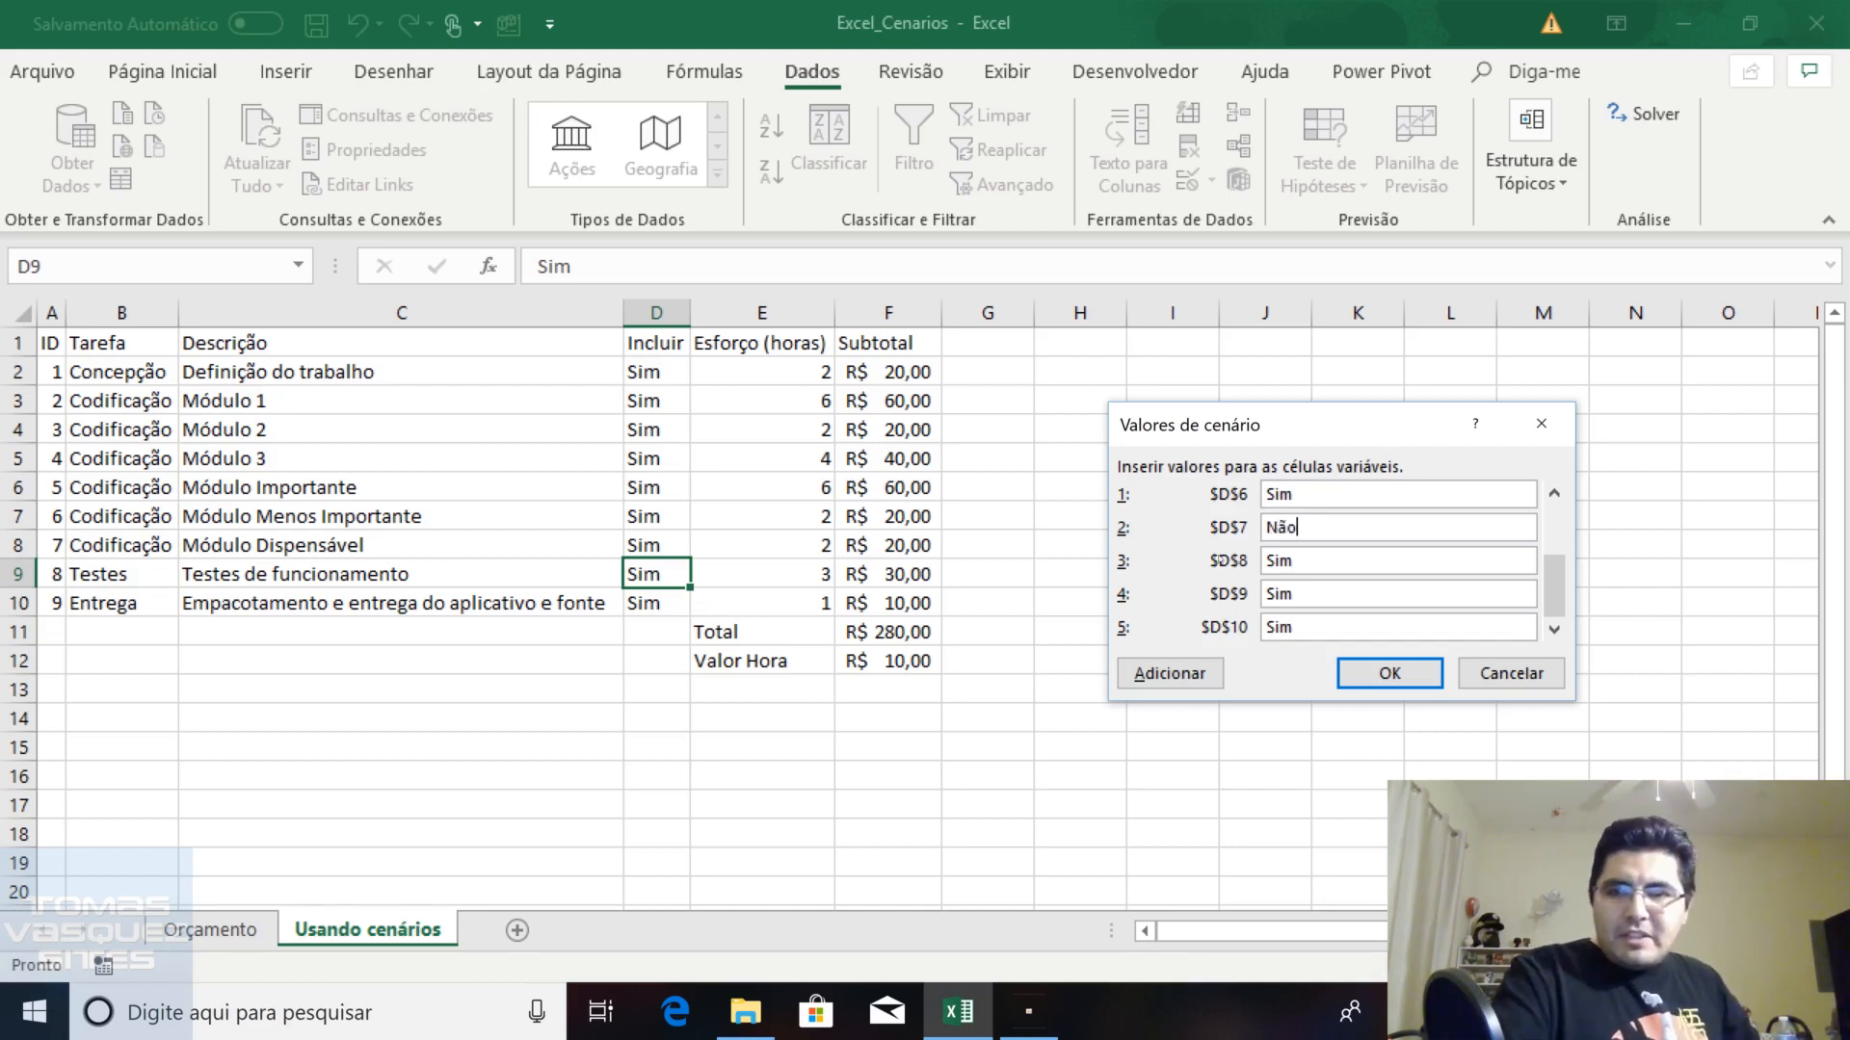
pyautogui.press('Tab')
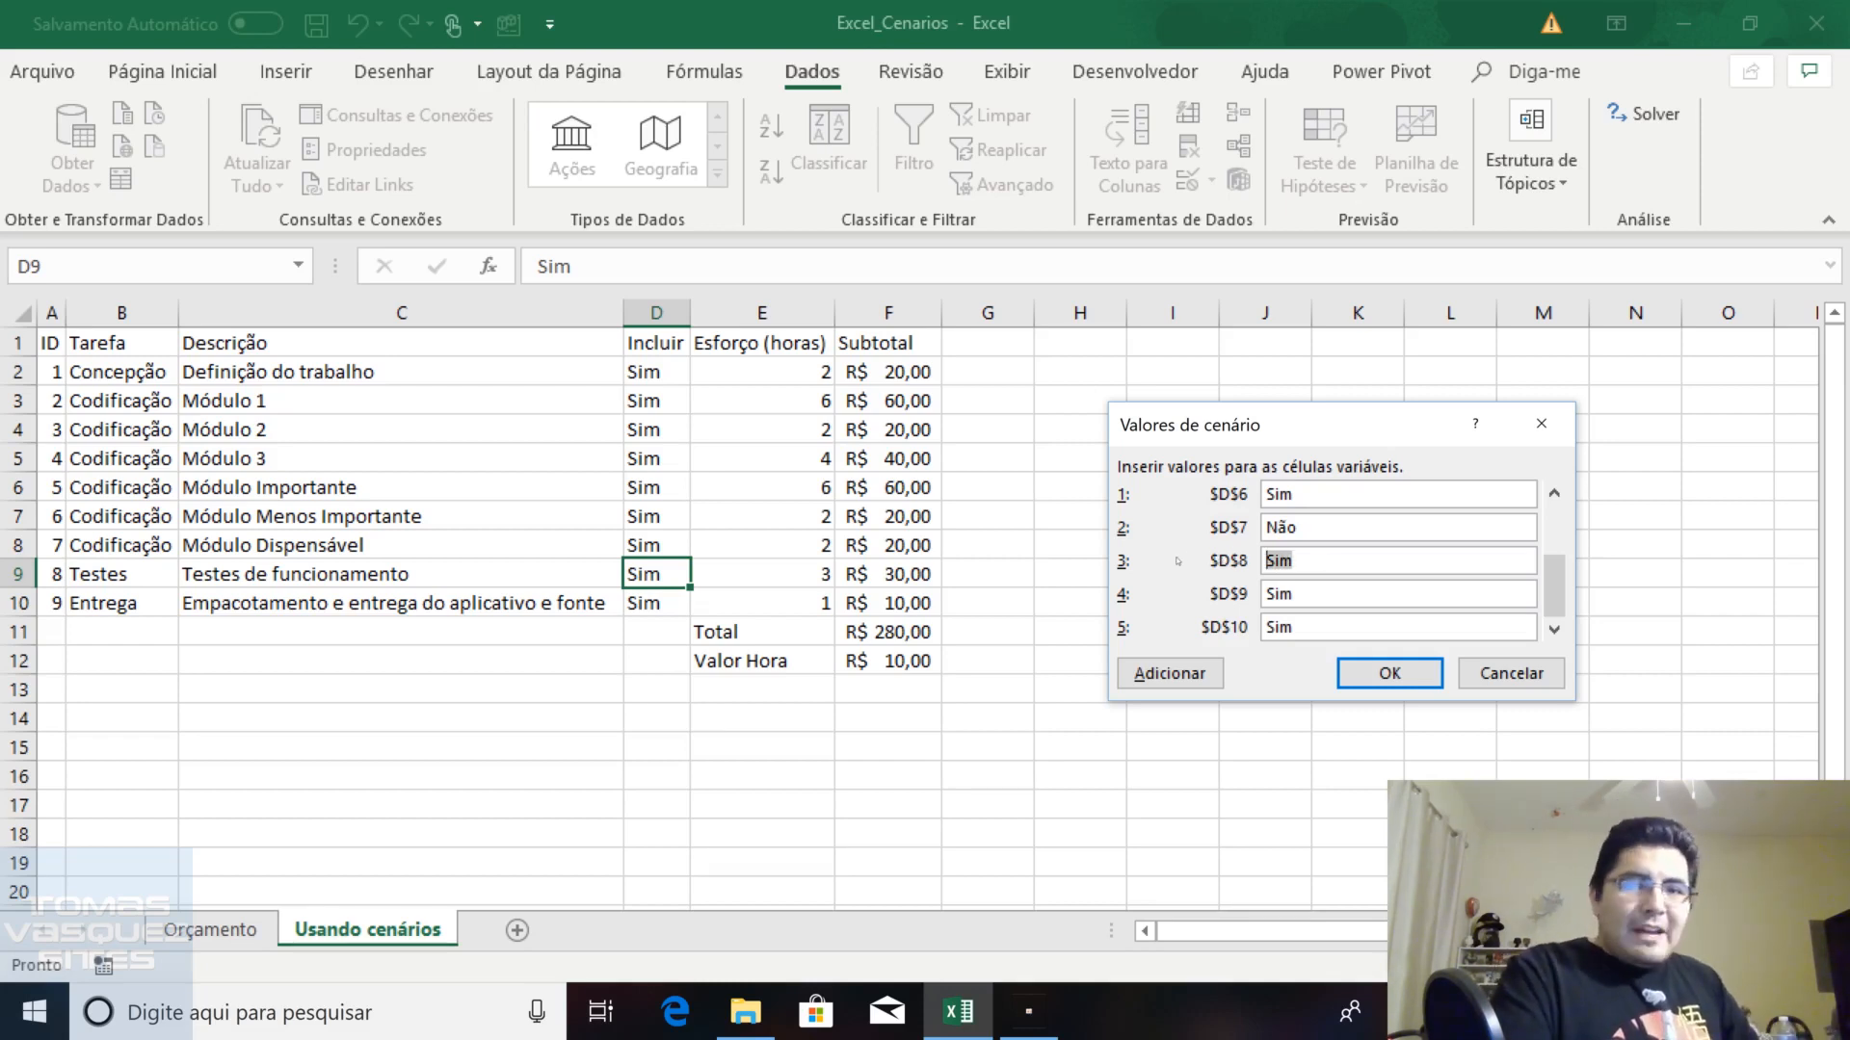
pyautogui.write('Não')
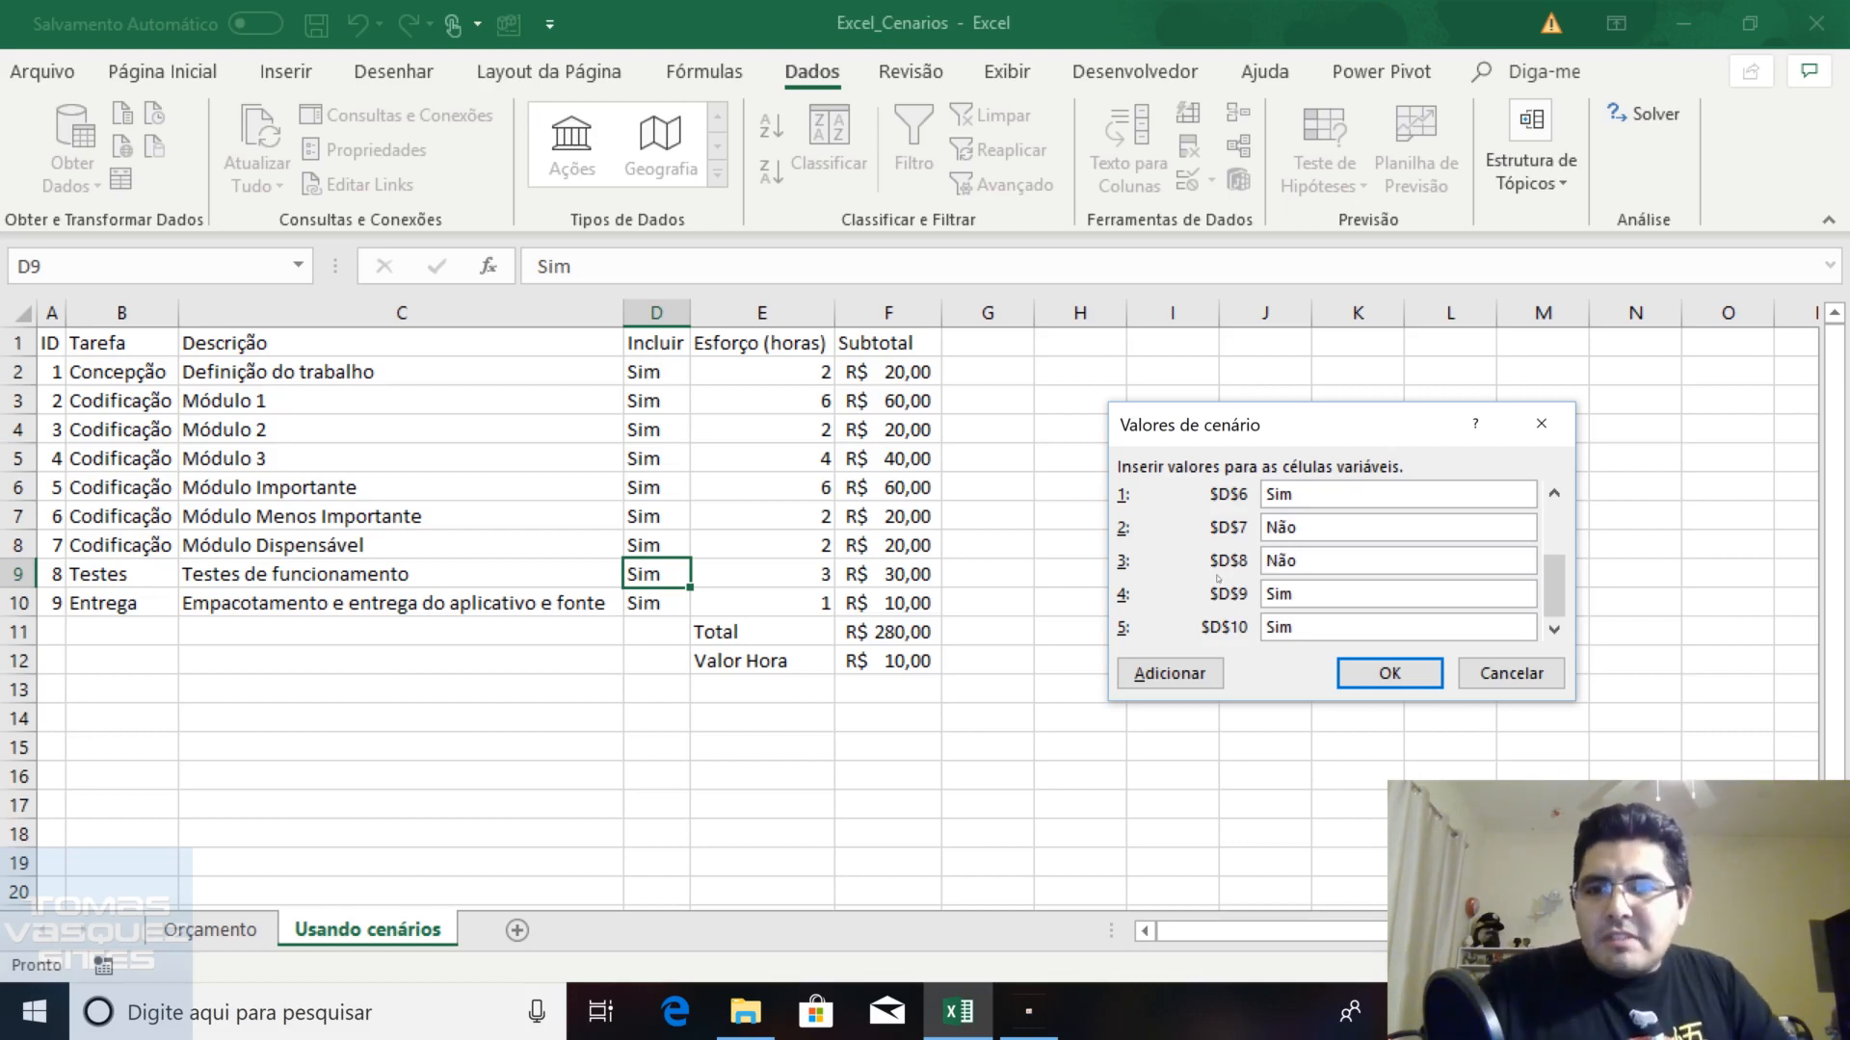
pyautogui.click(1392, 671)
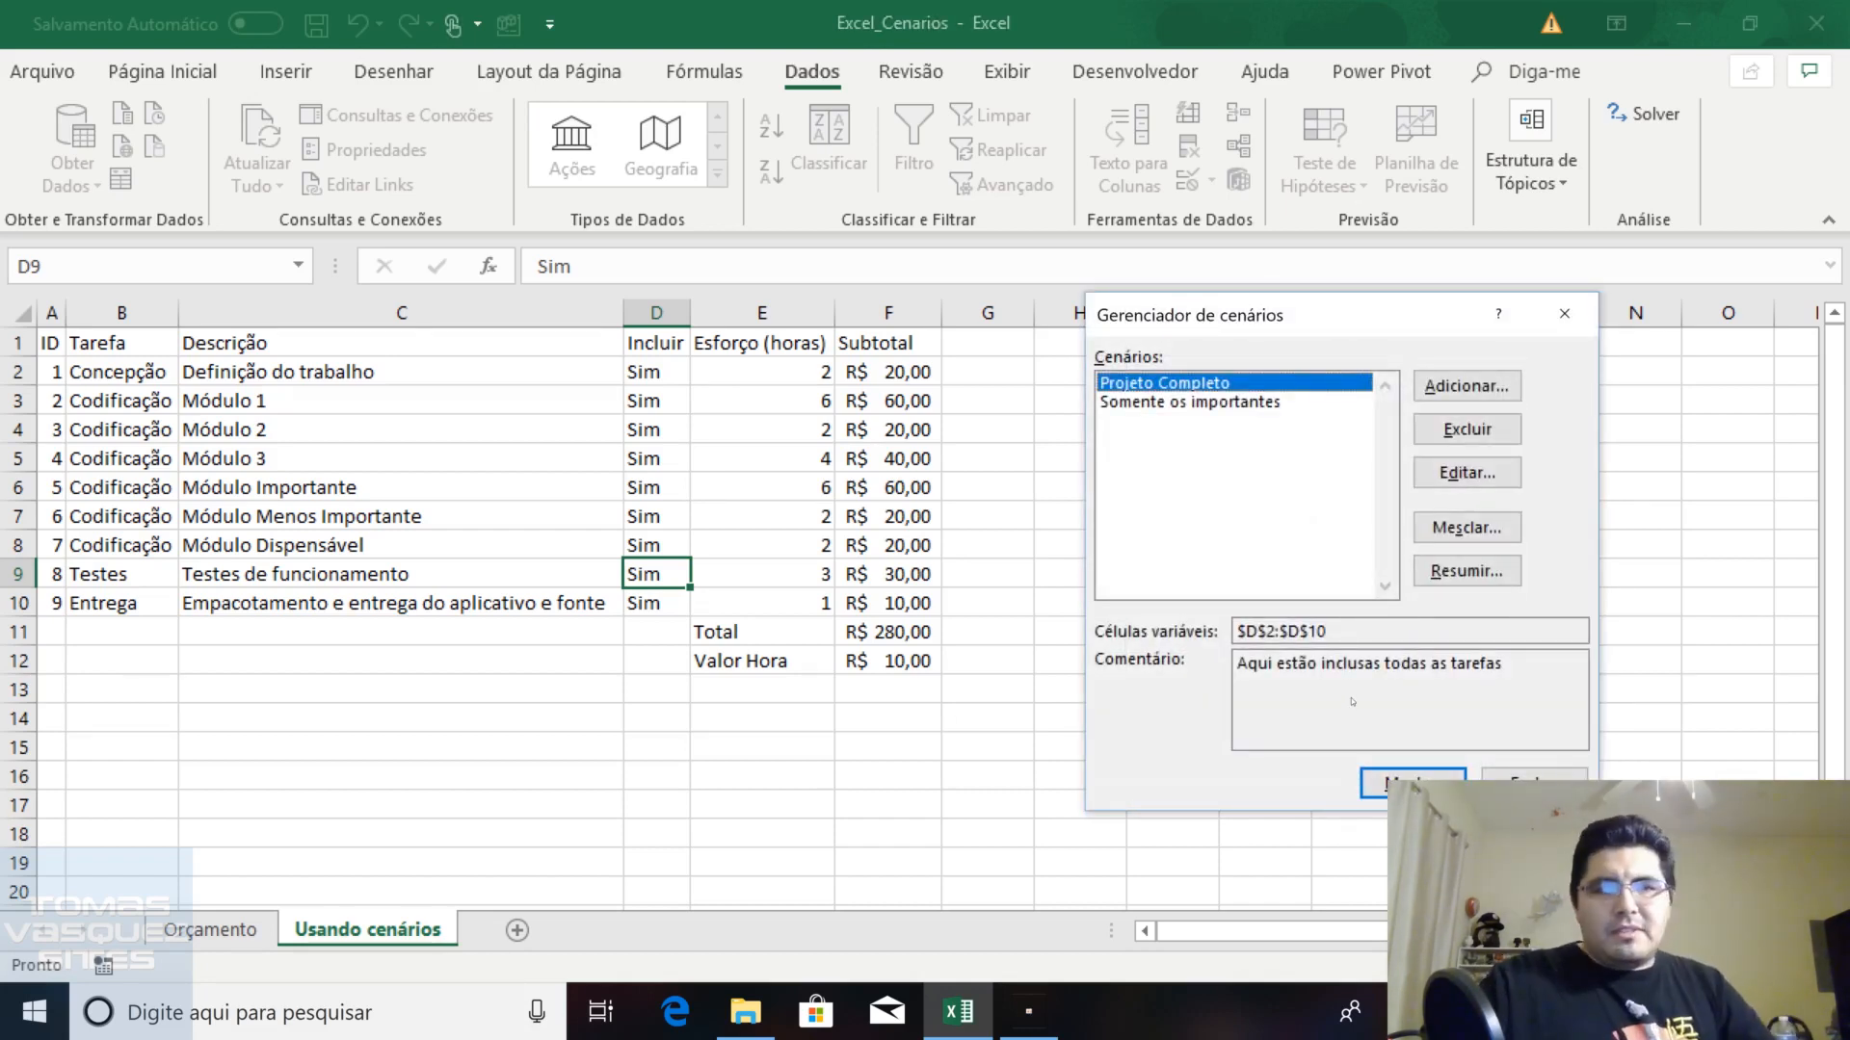
# Close and reopen the scenario manager, and show the "Somente os importantes" scenario in the table
pyautogui.click(1529, 780)
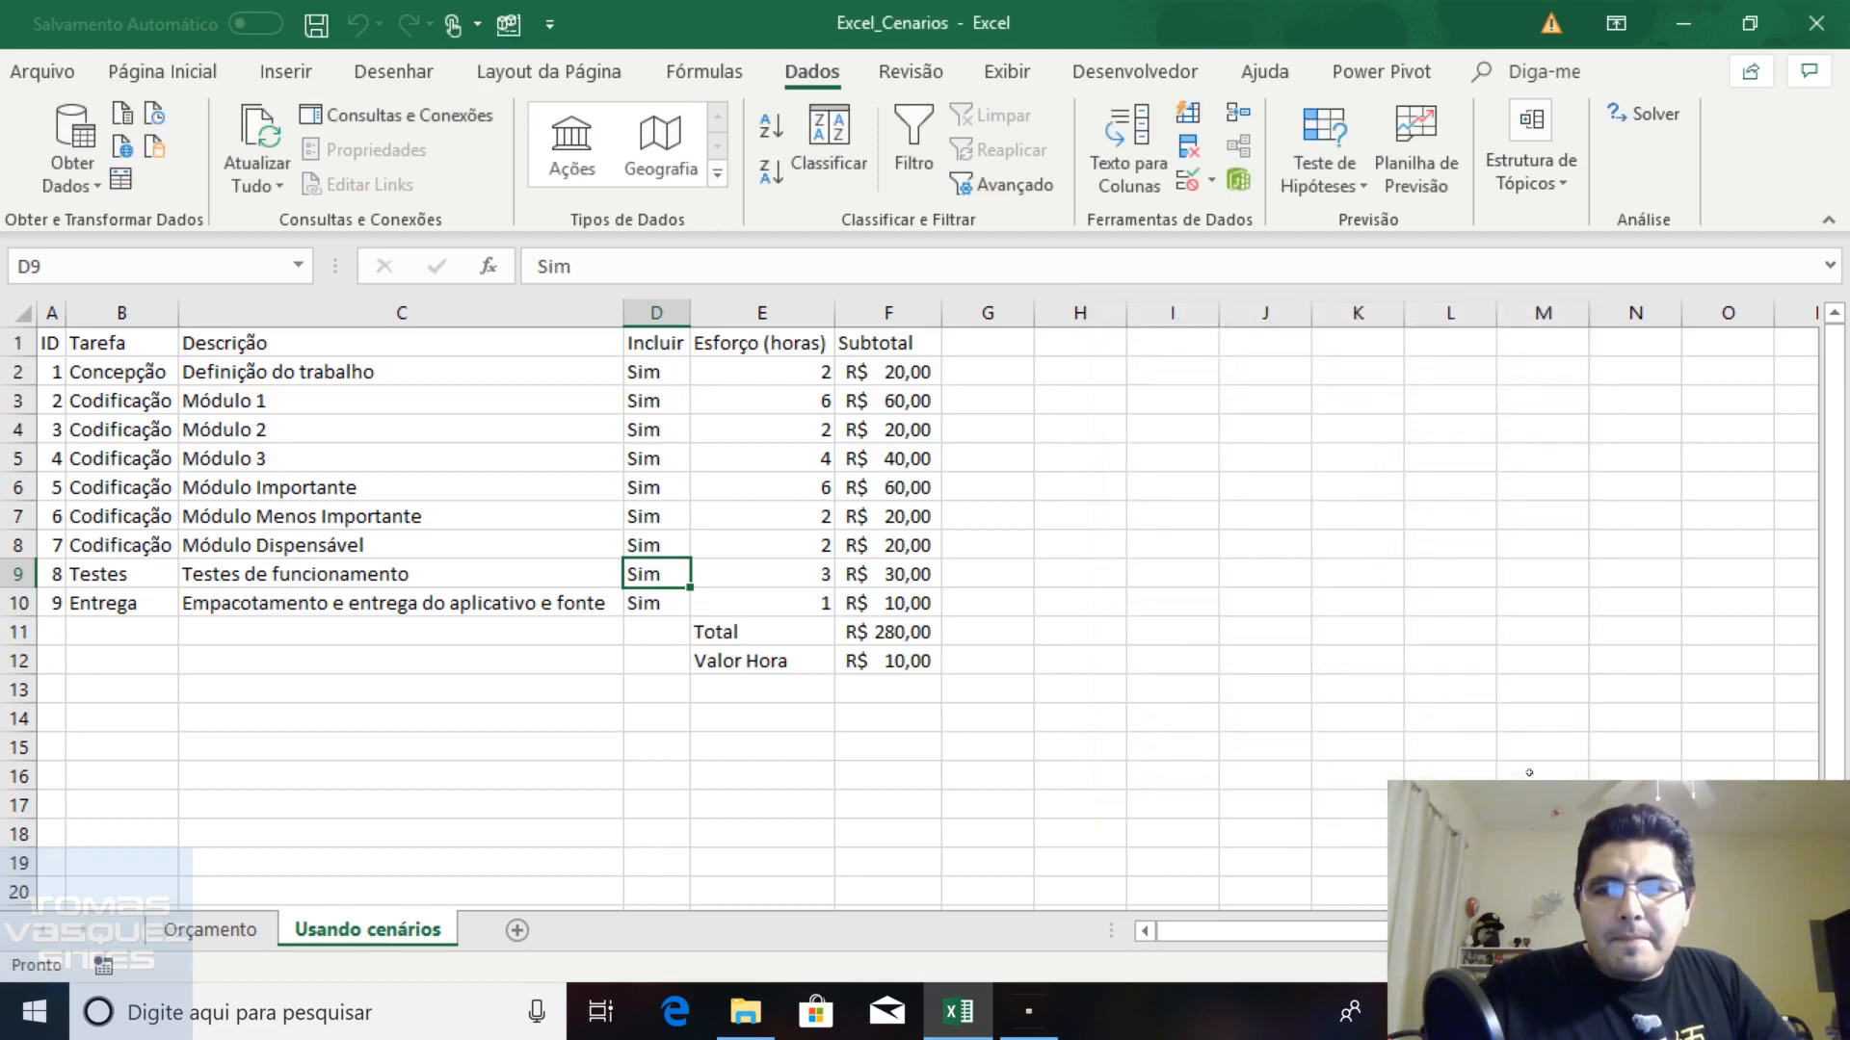
pyautogui.click(1338, 197)
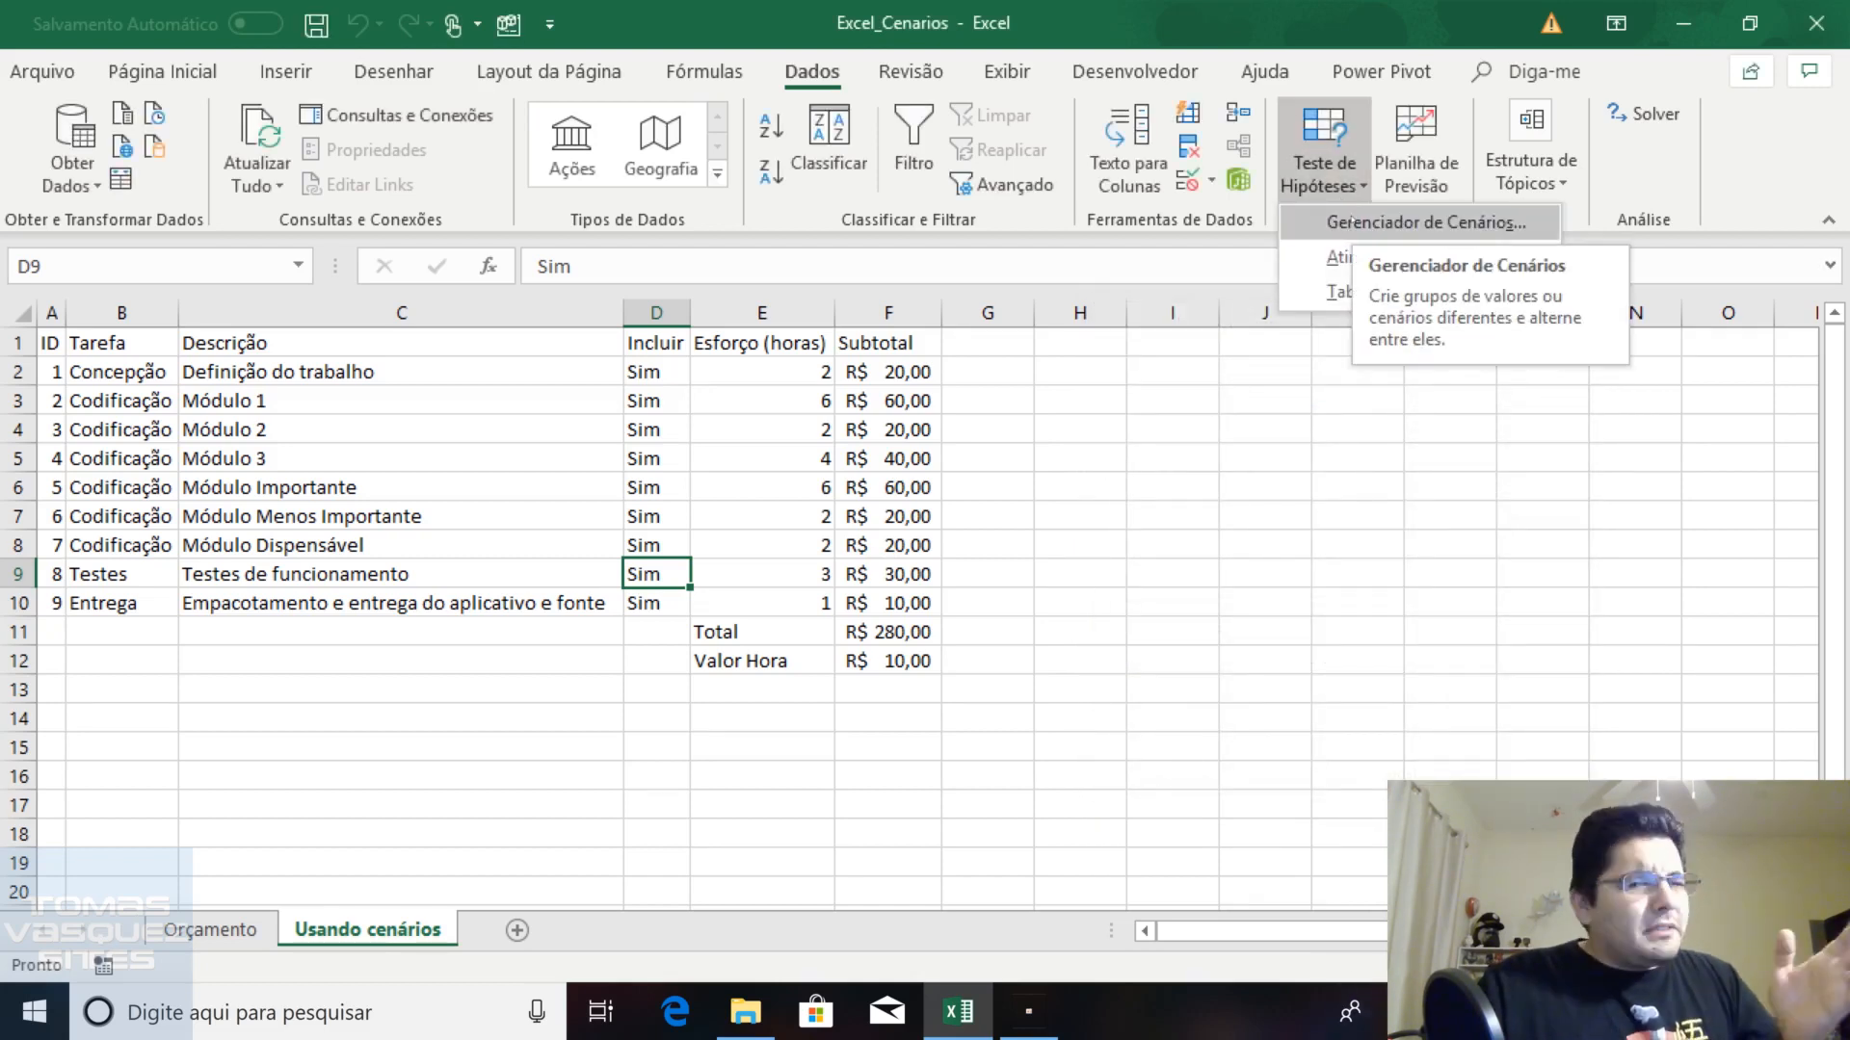
pyautogui.click(1426, 223)
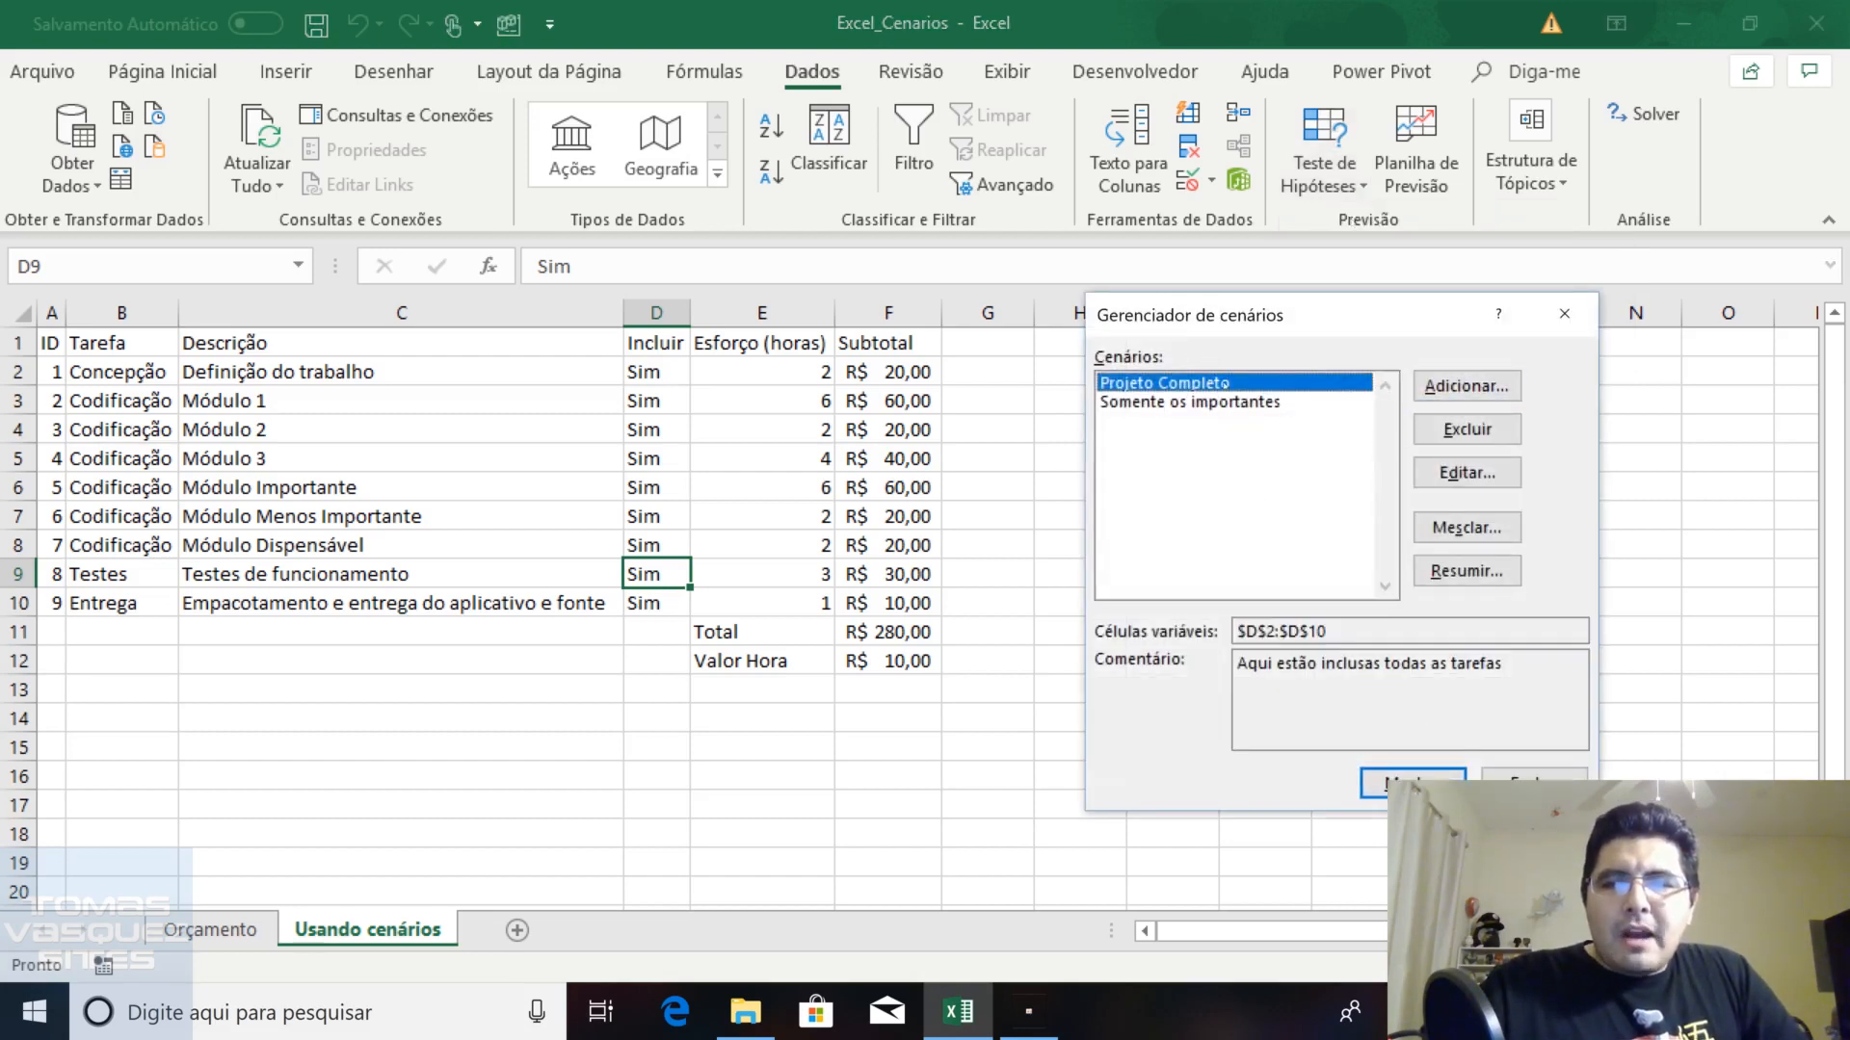
pyautogui.click(1228, 403)
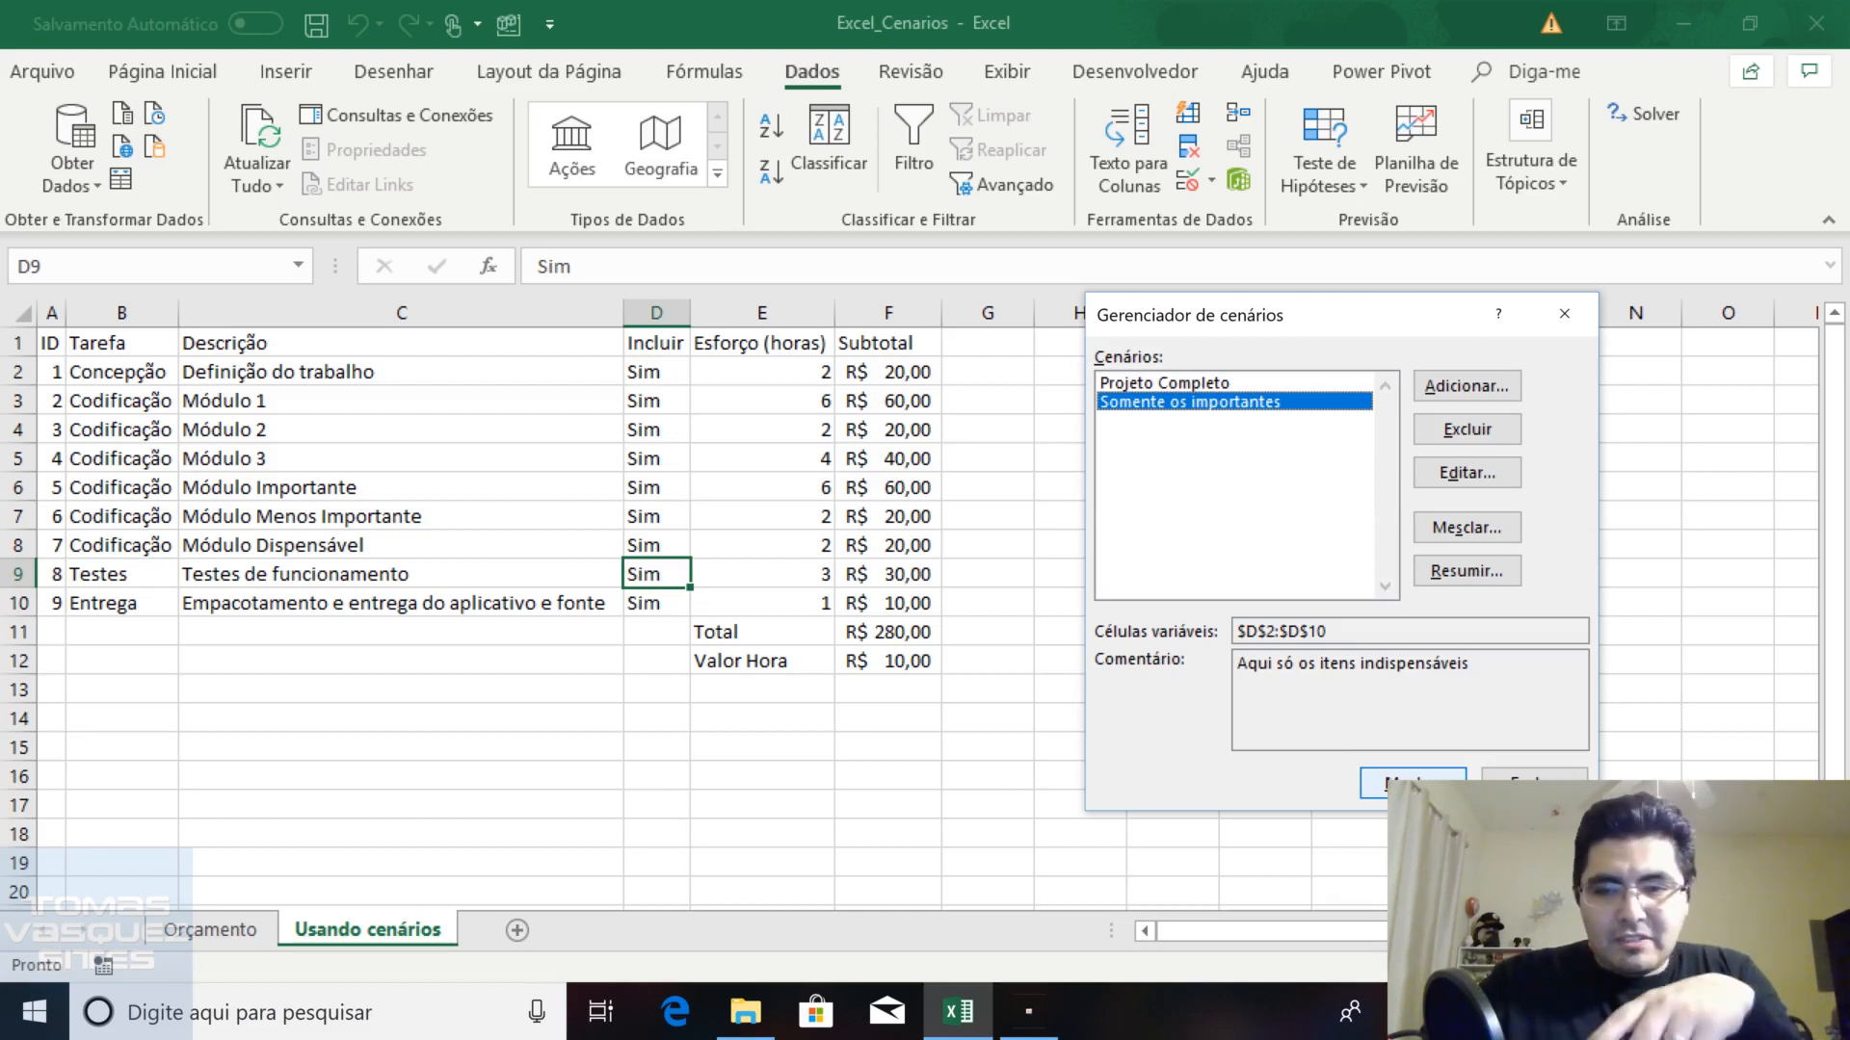
pyautogui.click(1412, 782)
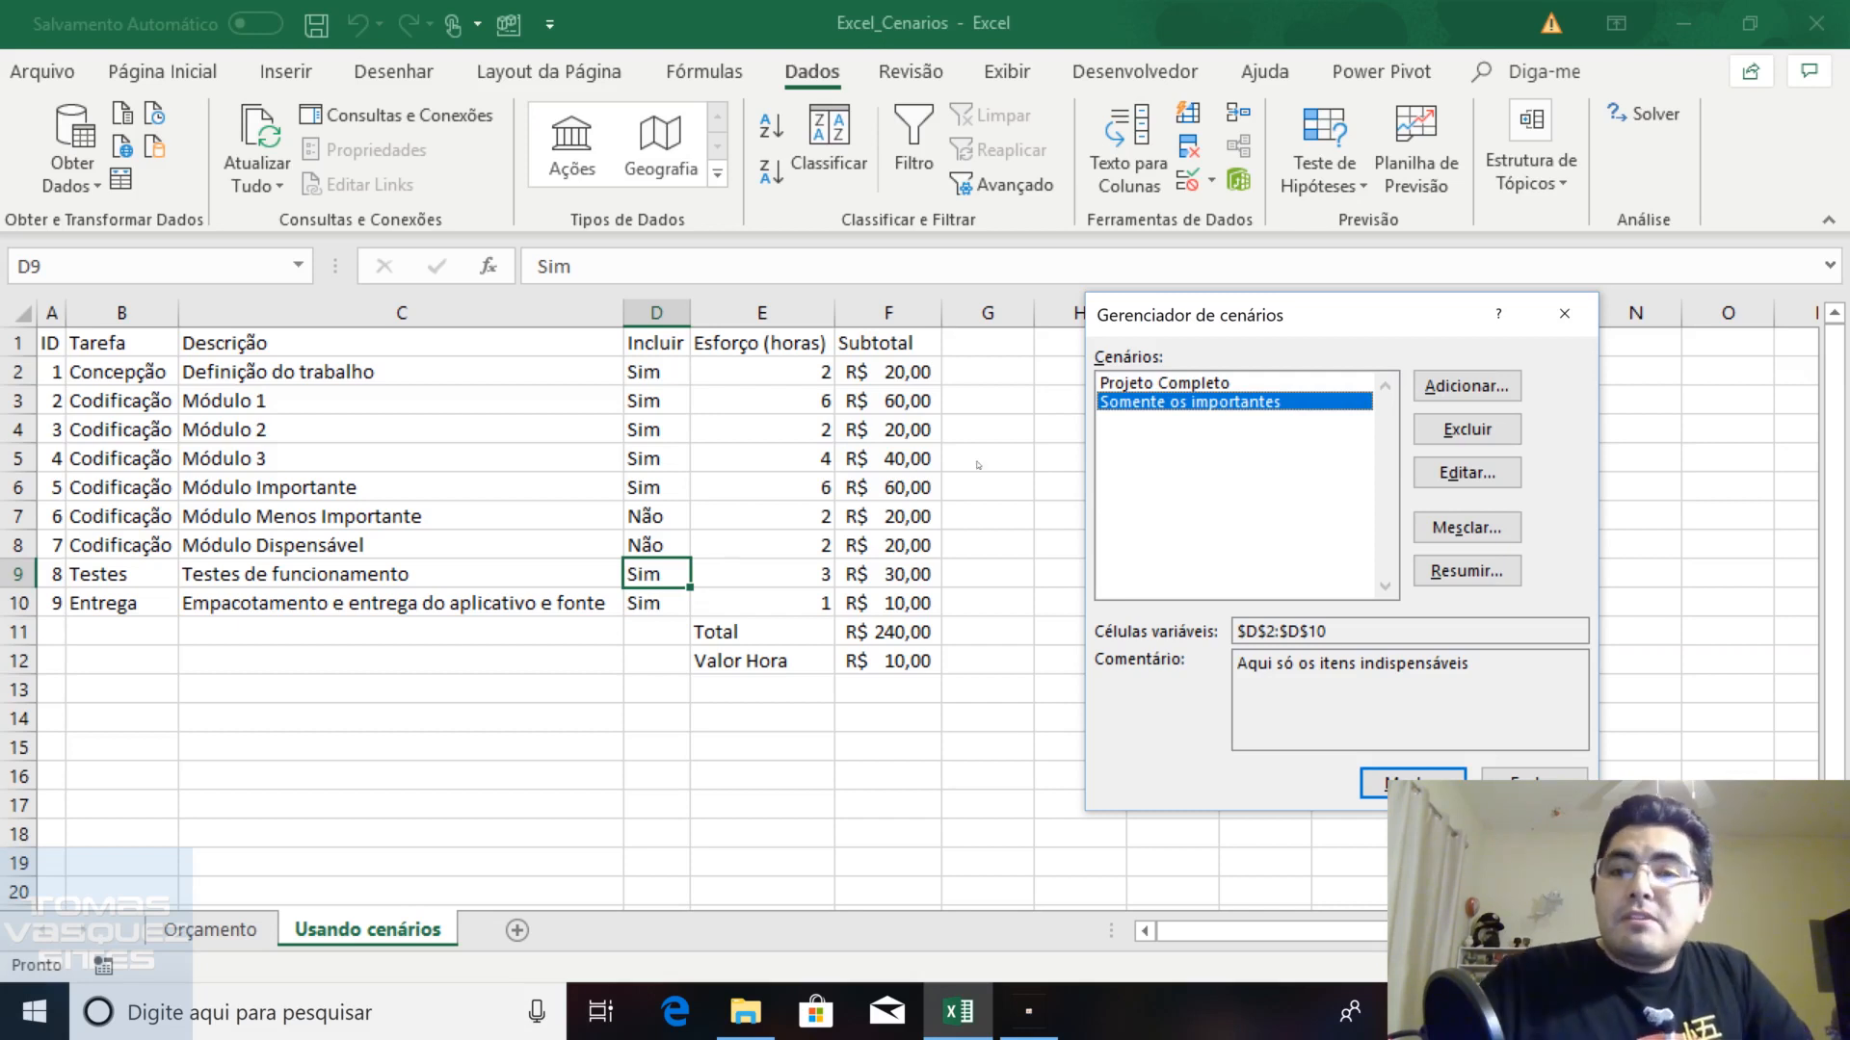
# Show the Projeto Completo scenario again and close the scenario manager
pyautogui.click(1146, 382)
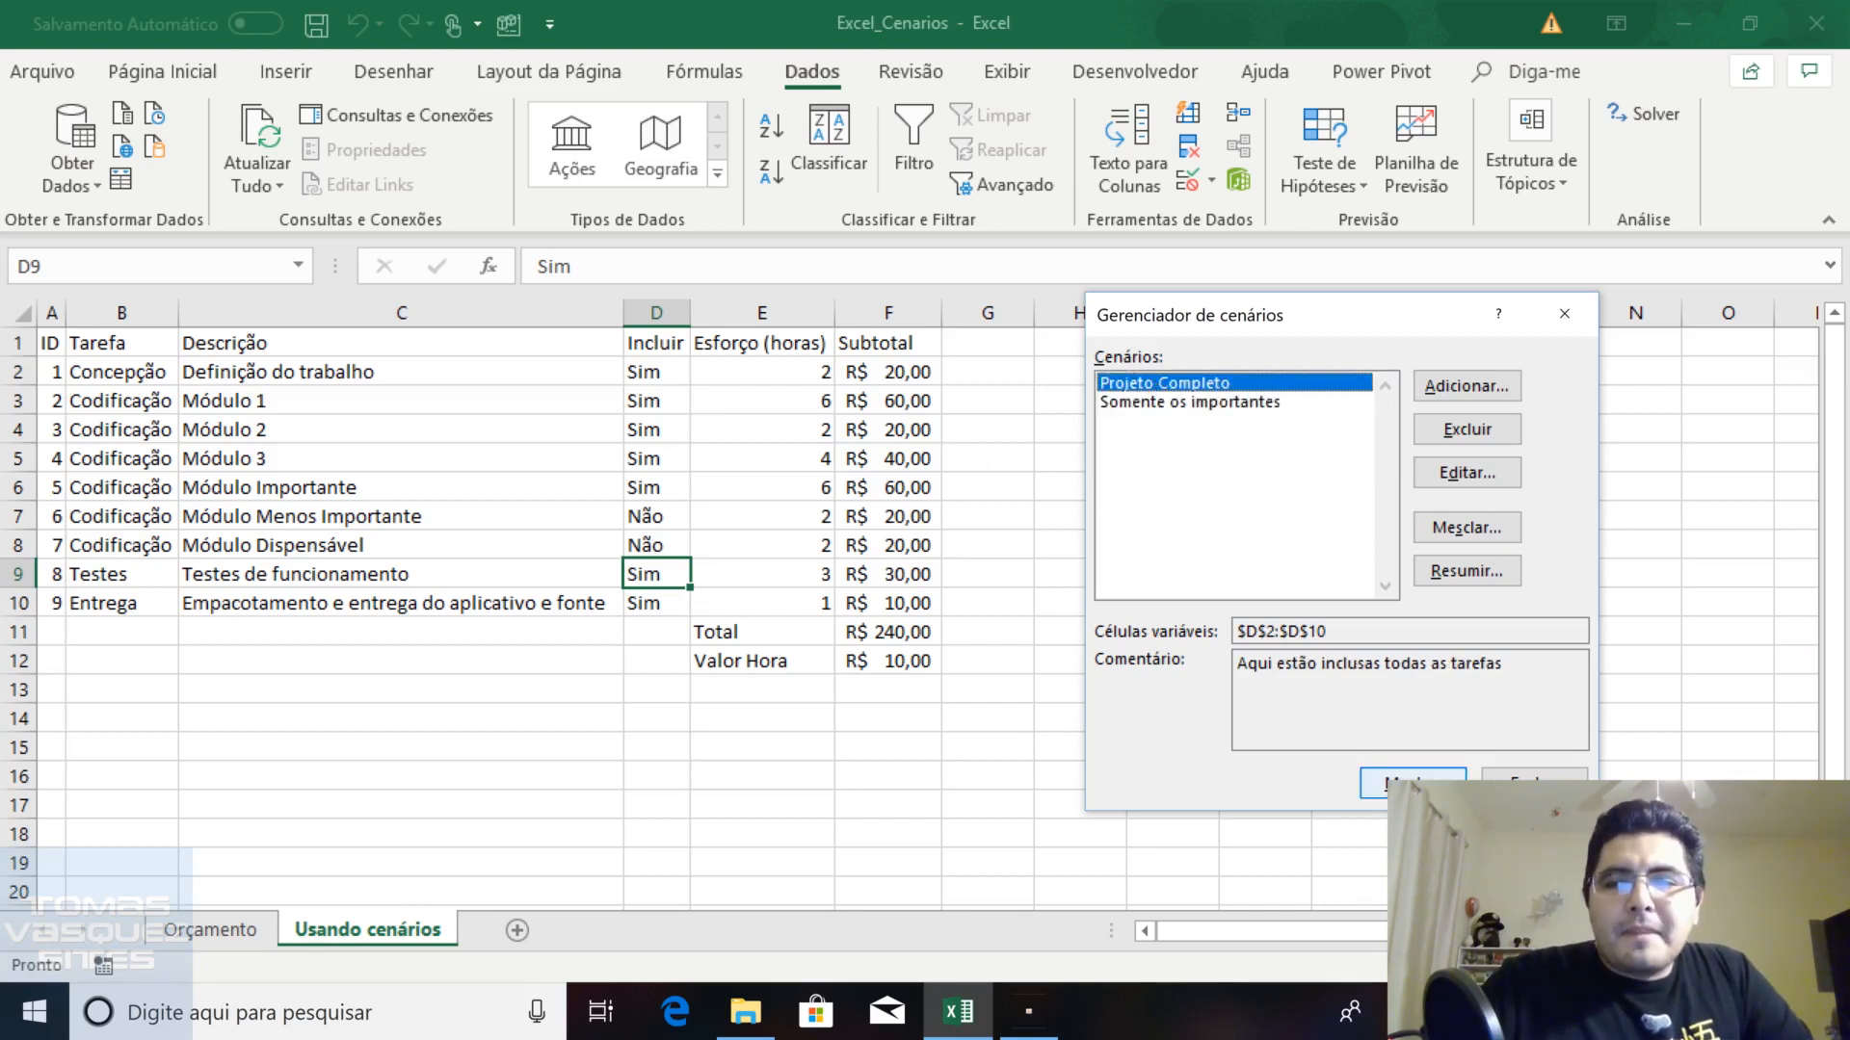
pyautogui.press('Return')
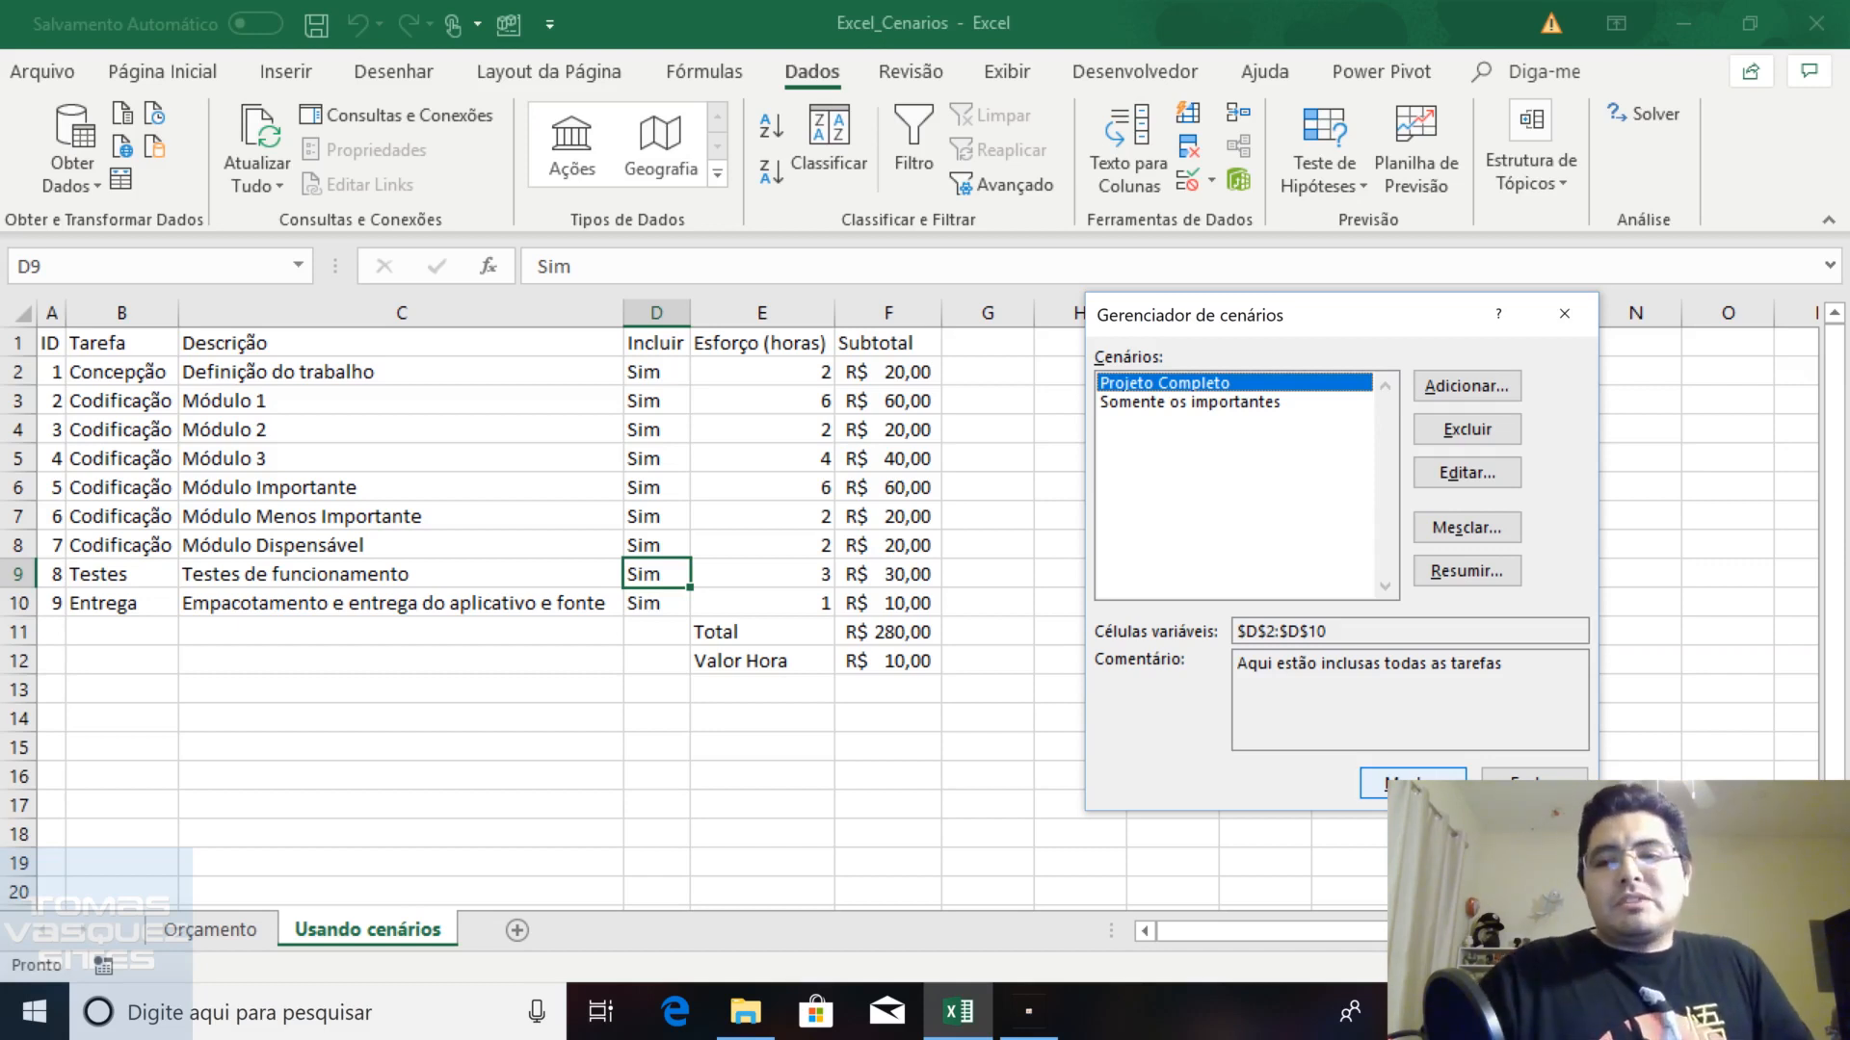
pyautogui.click(1533, 776)
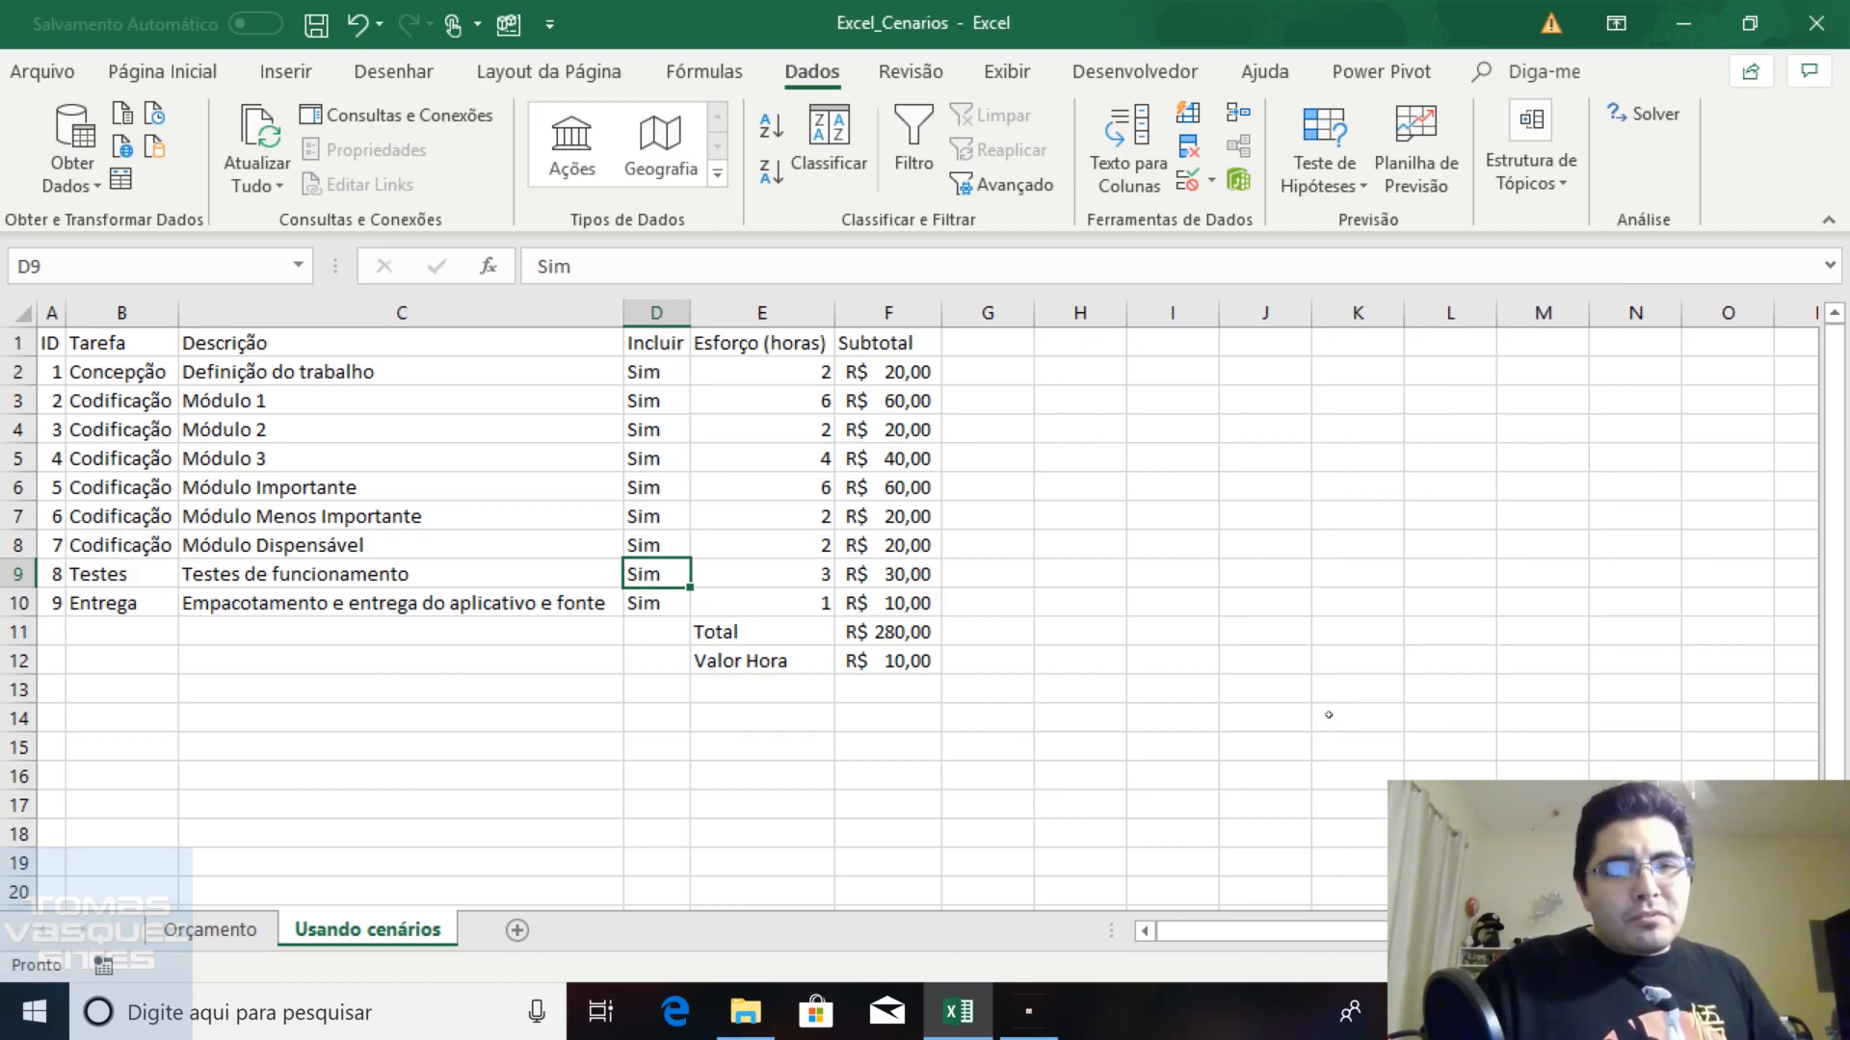
# Set Incluir to "Não" for Testes de funcionamento in D9
pyautogui.click(643, 547)
pyautogui.click(641, 570)
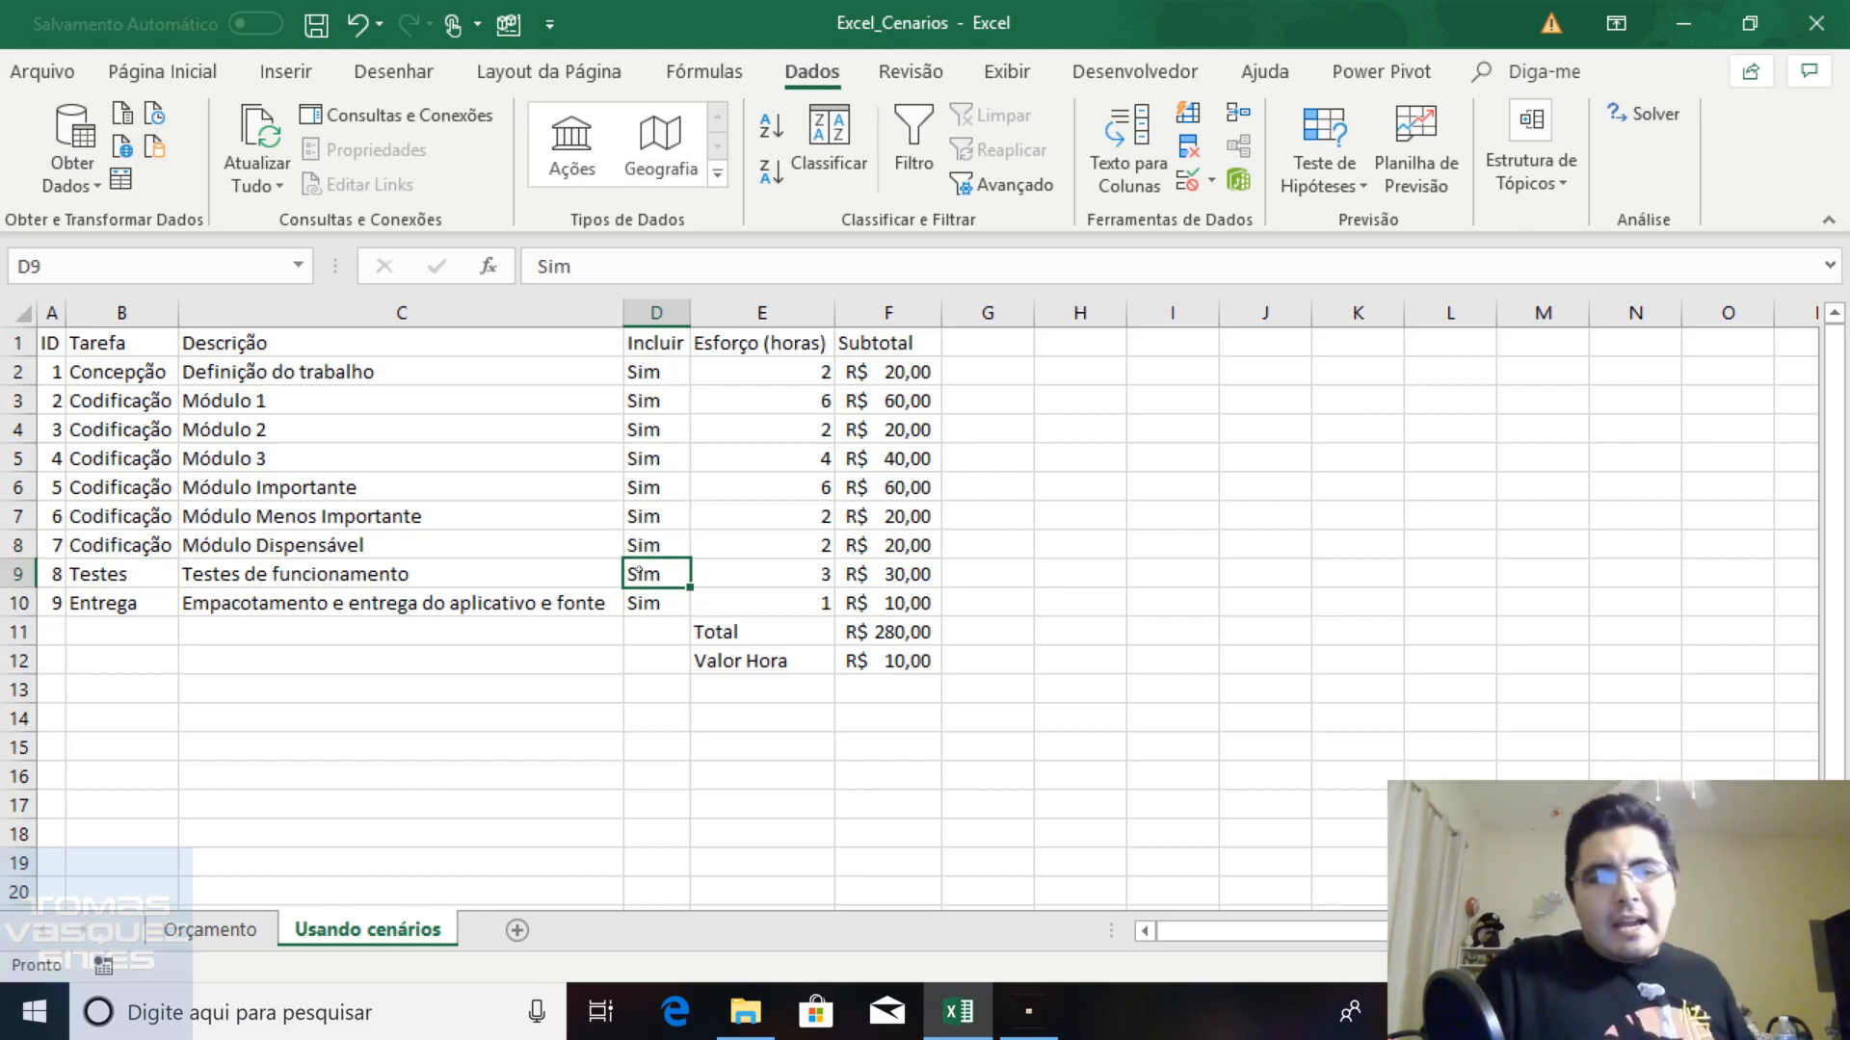
pyautogui.write('Não')
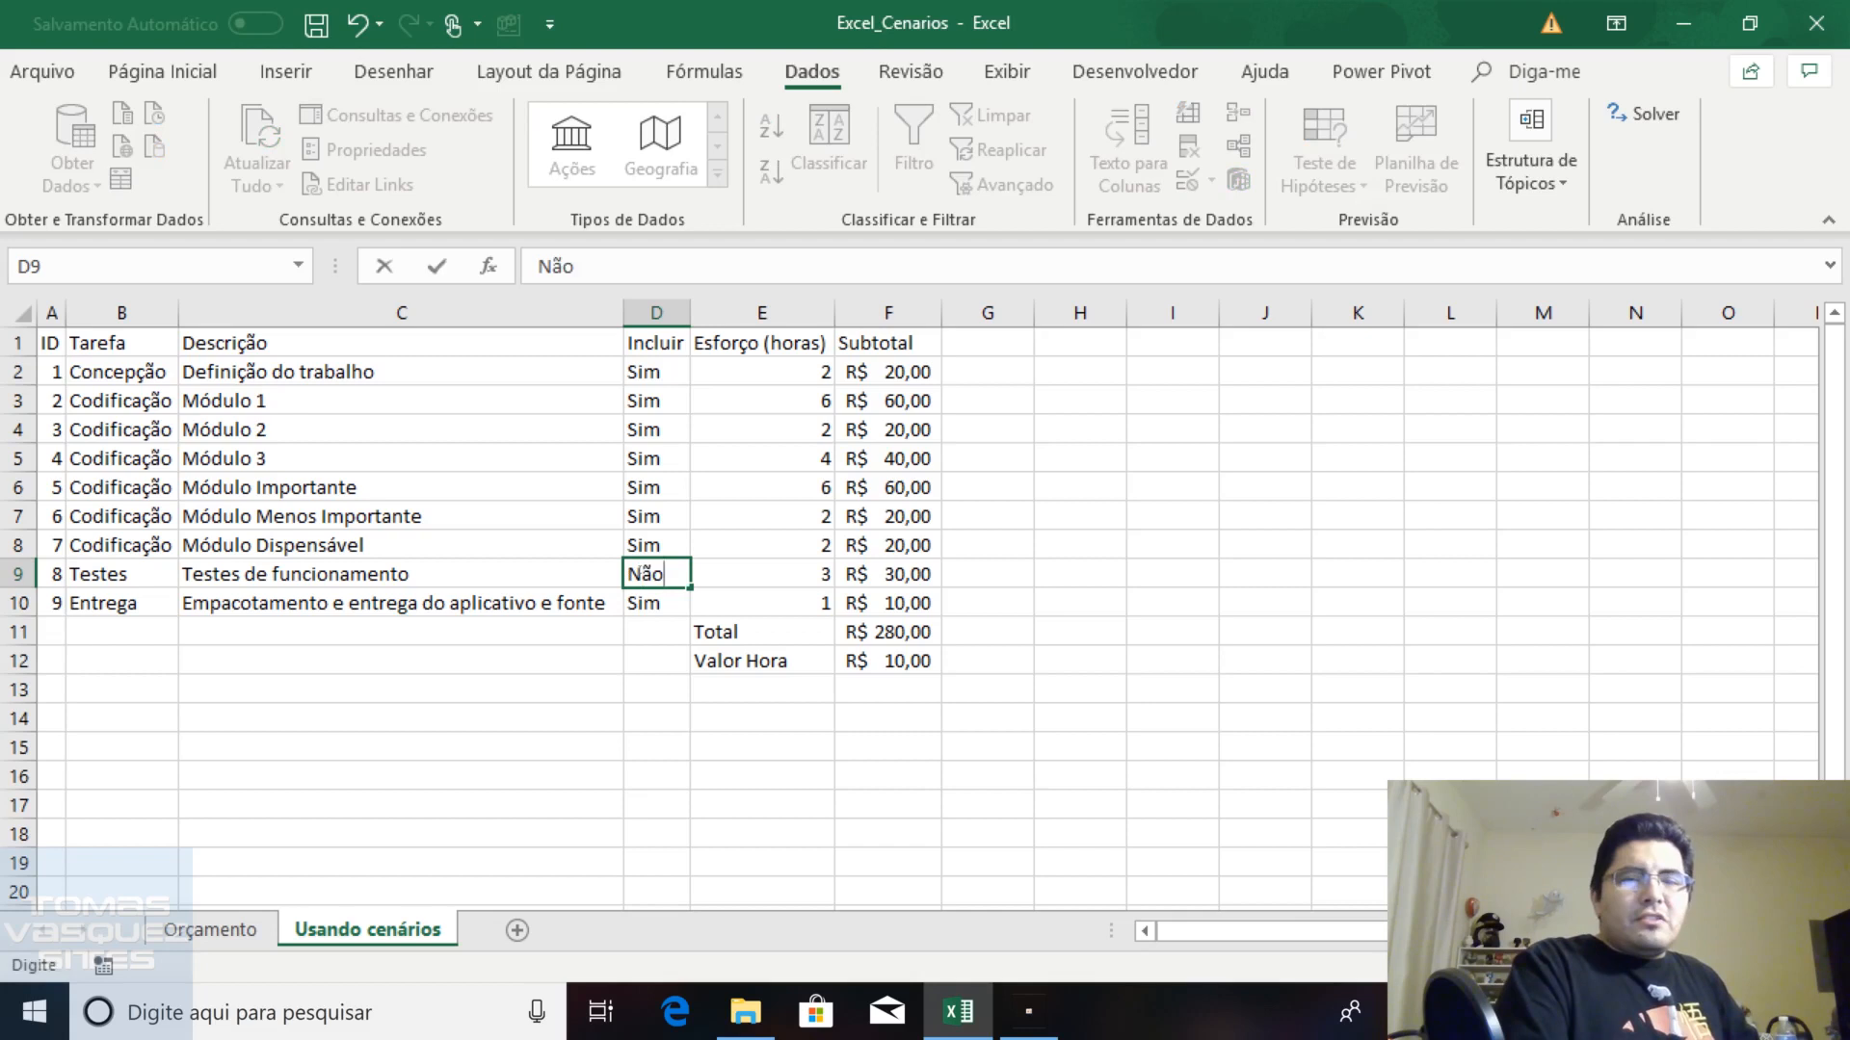
pyautogui.hotkey('ctrl', 'Return')
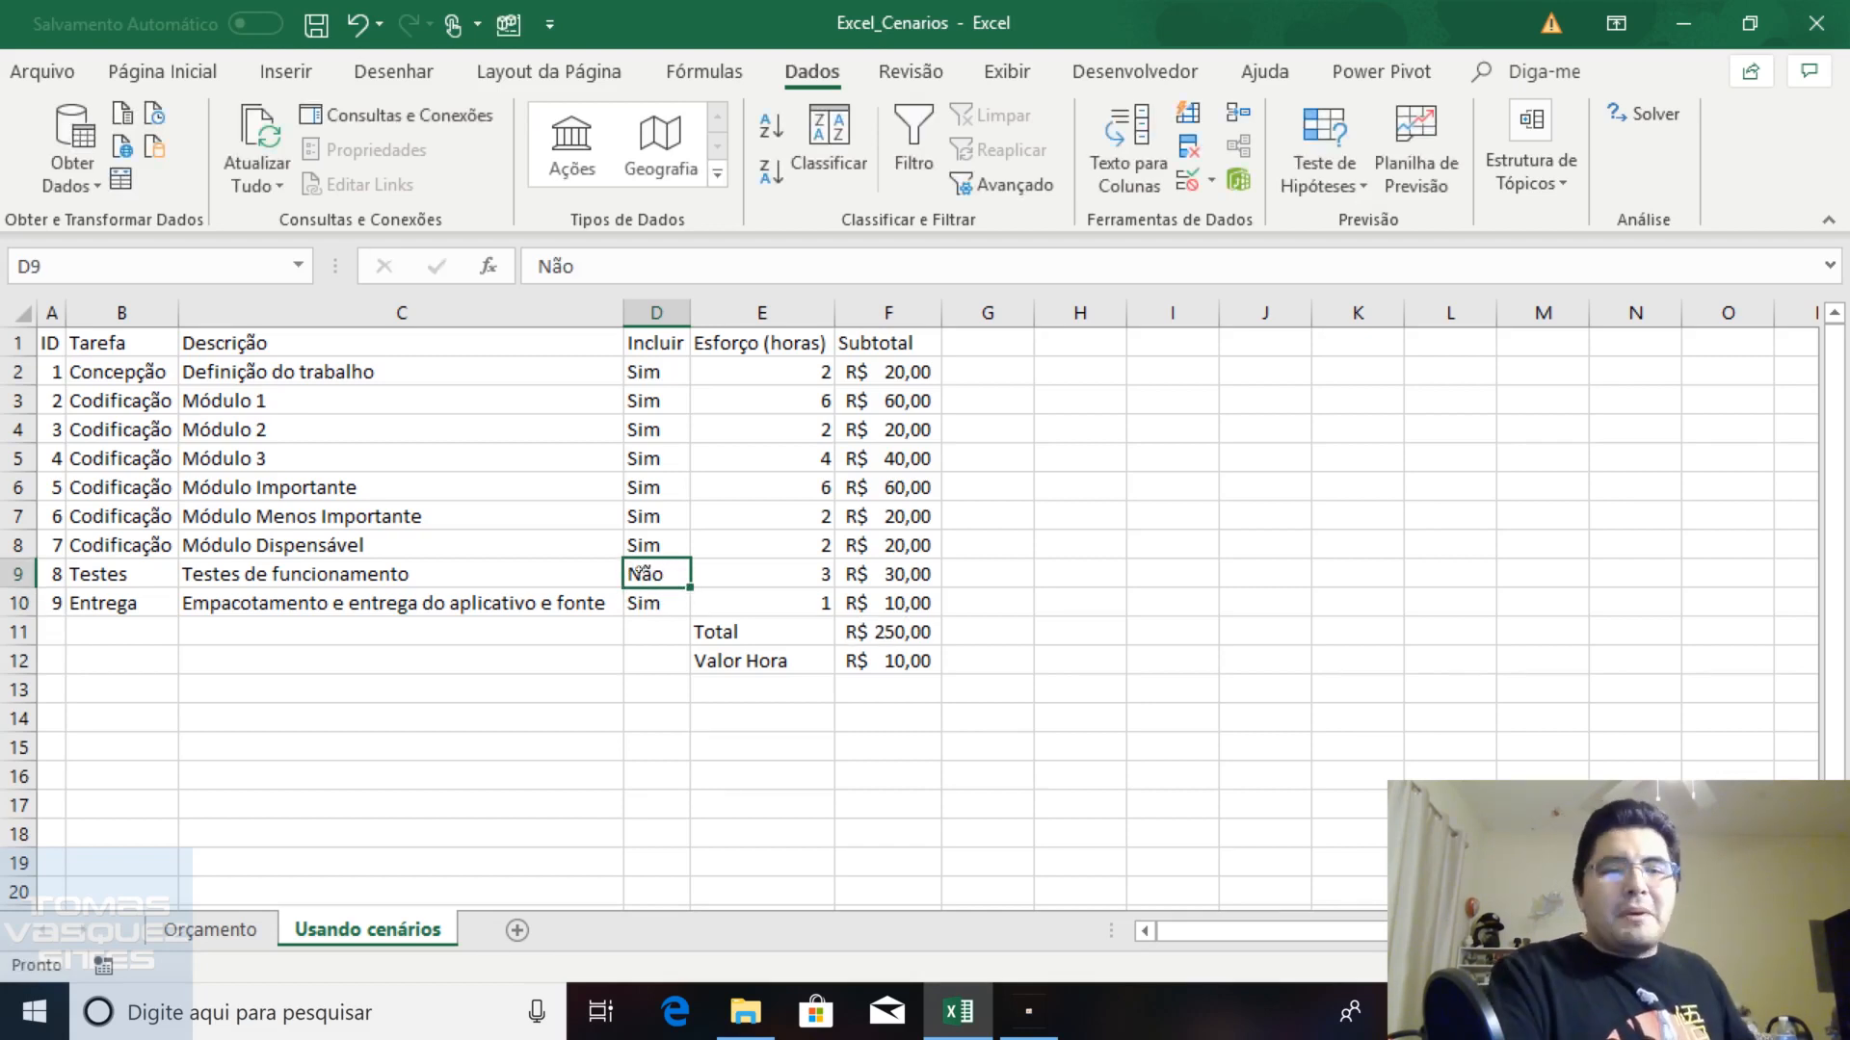
# Set Incluir to "Não" for Módulo Dispensável in D8
pyautogui.press('Down')
pyautogui.press('Up')
pyautogui.press('Up')
pyautogui.press('Up')
pyautogui.press('Down')
pyautogui.write('Nao')
pyautogui.press('BackSpace')
pyautogui.press('BackSpace')
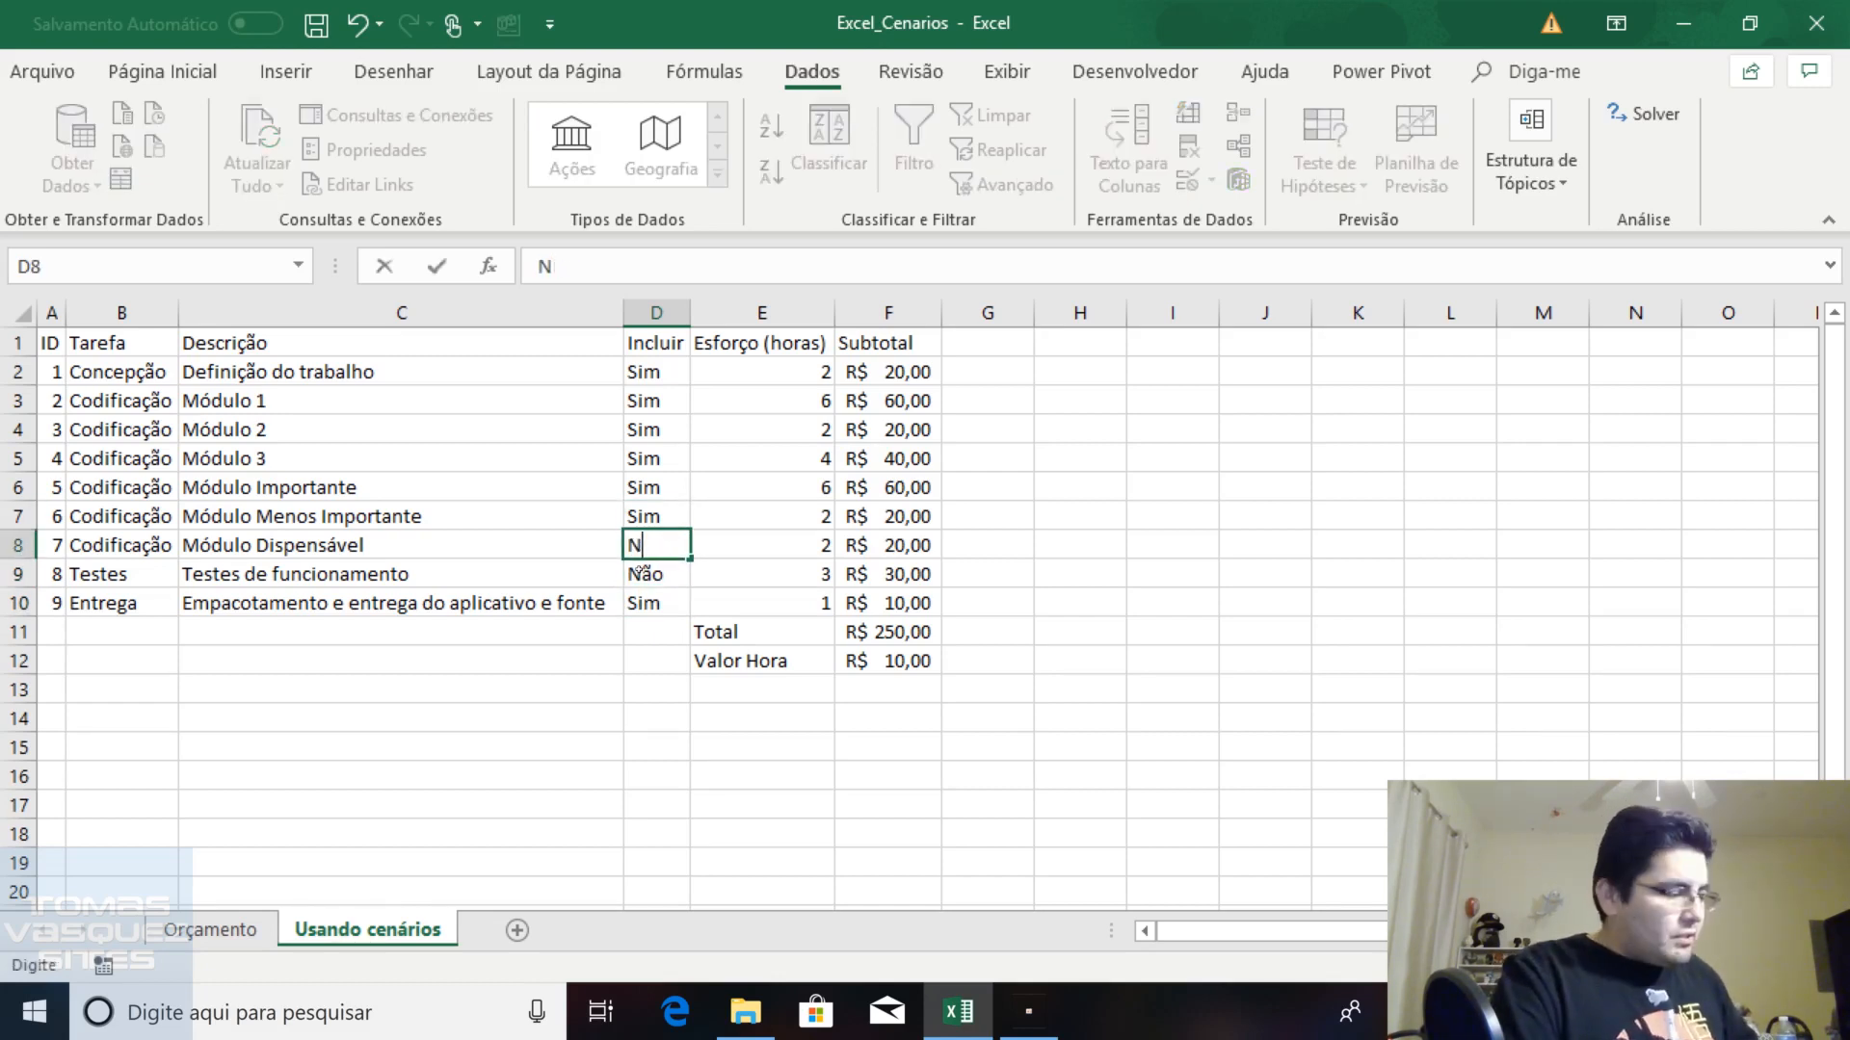
pyautogui.write('ão')
pyautogui.hotkey('ctrl', 'Return')
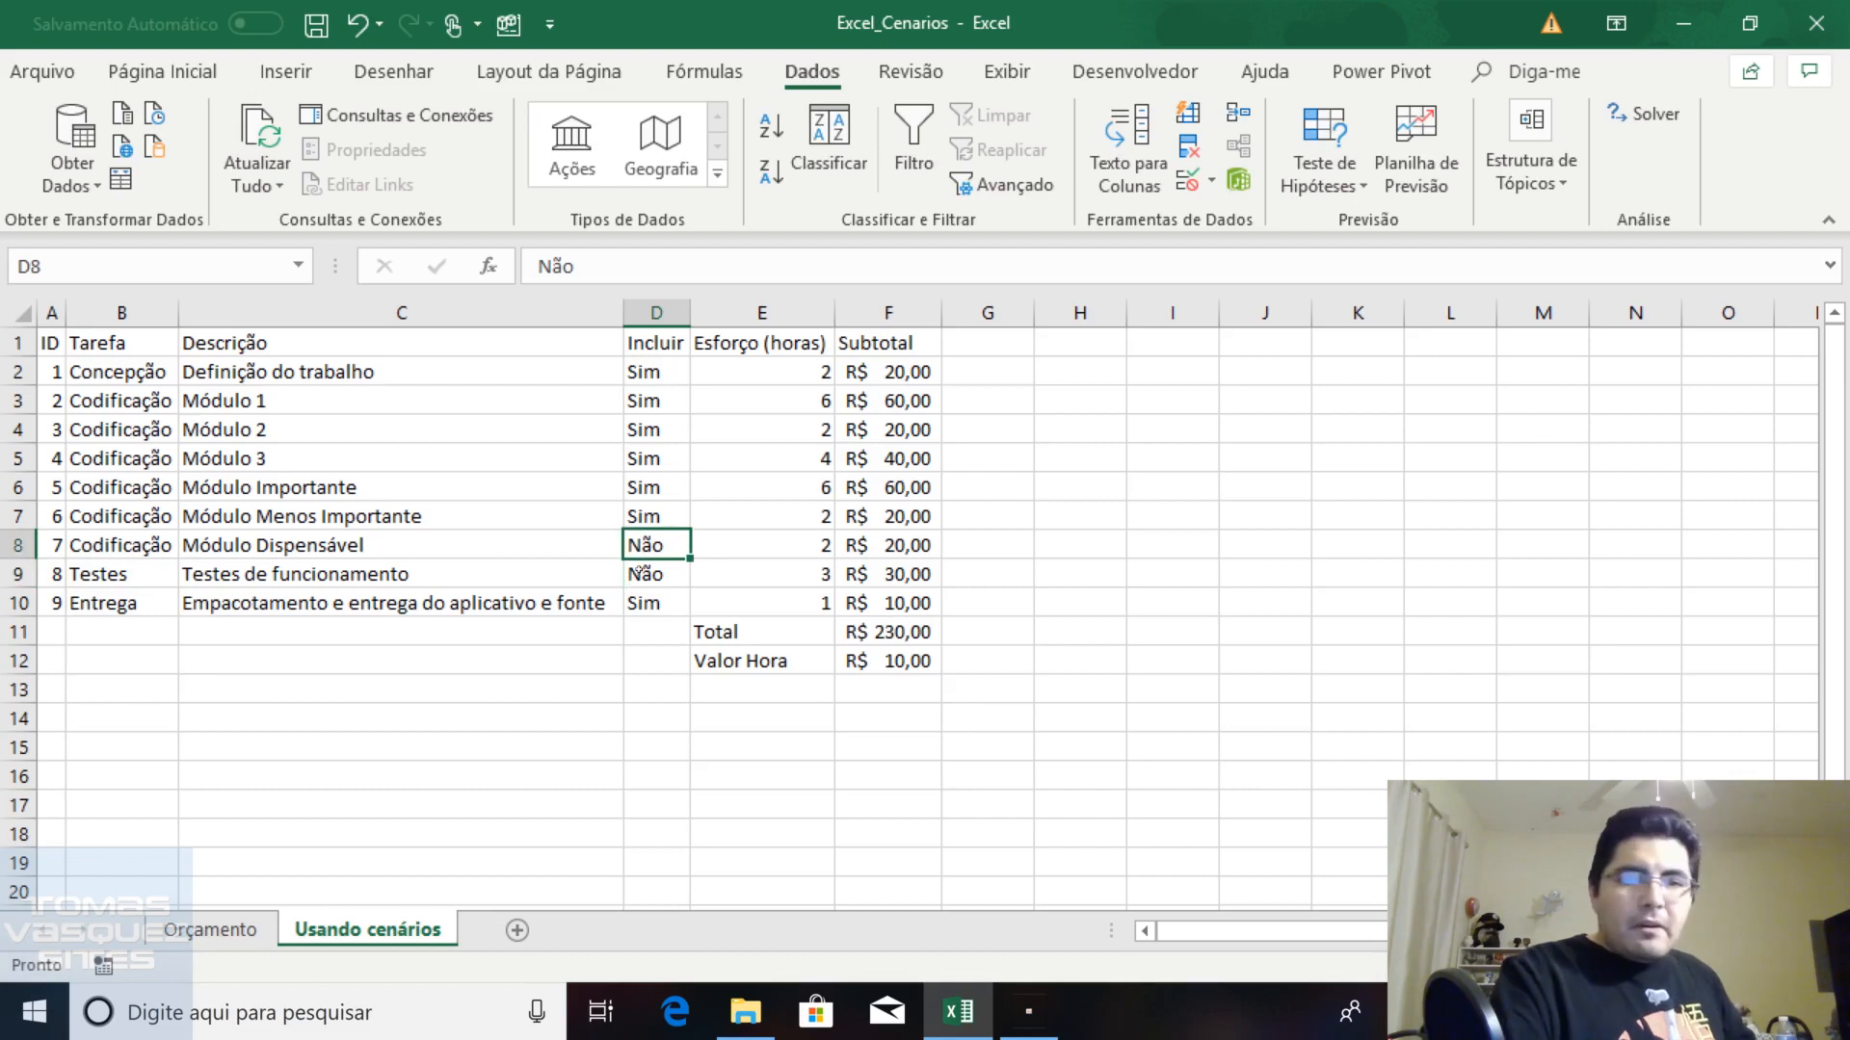
# Set Incluir to "Não" for Módulo Menos Importante in D7
pyautogui.press('Up')
pyautogui.write('Não')
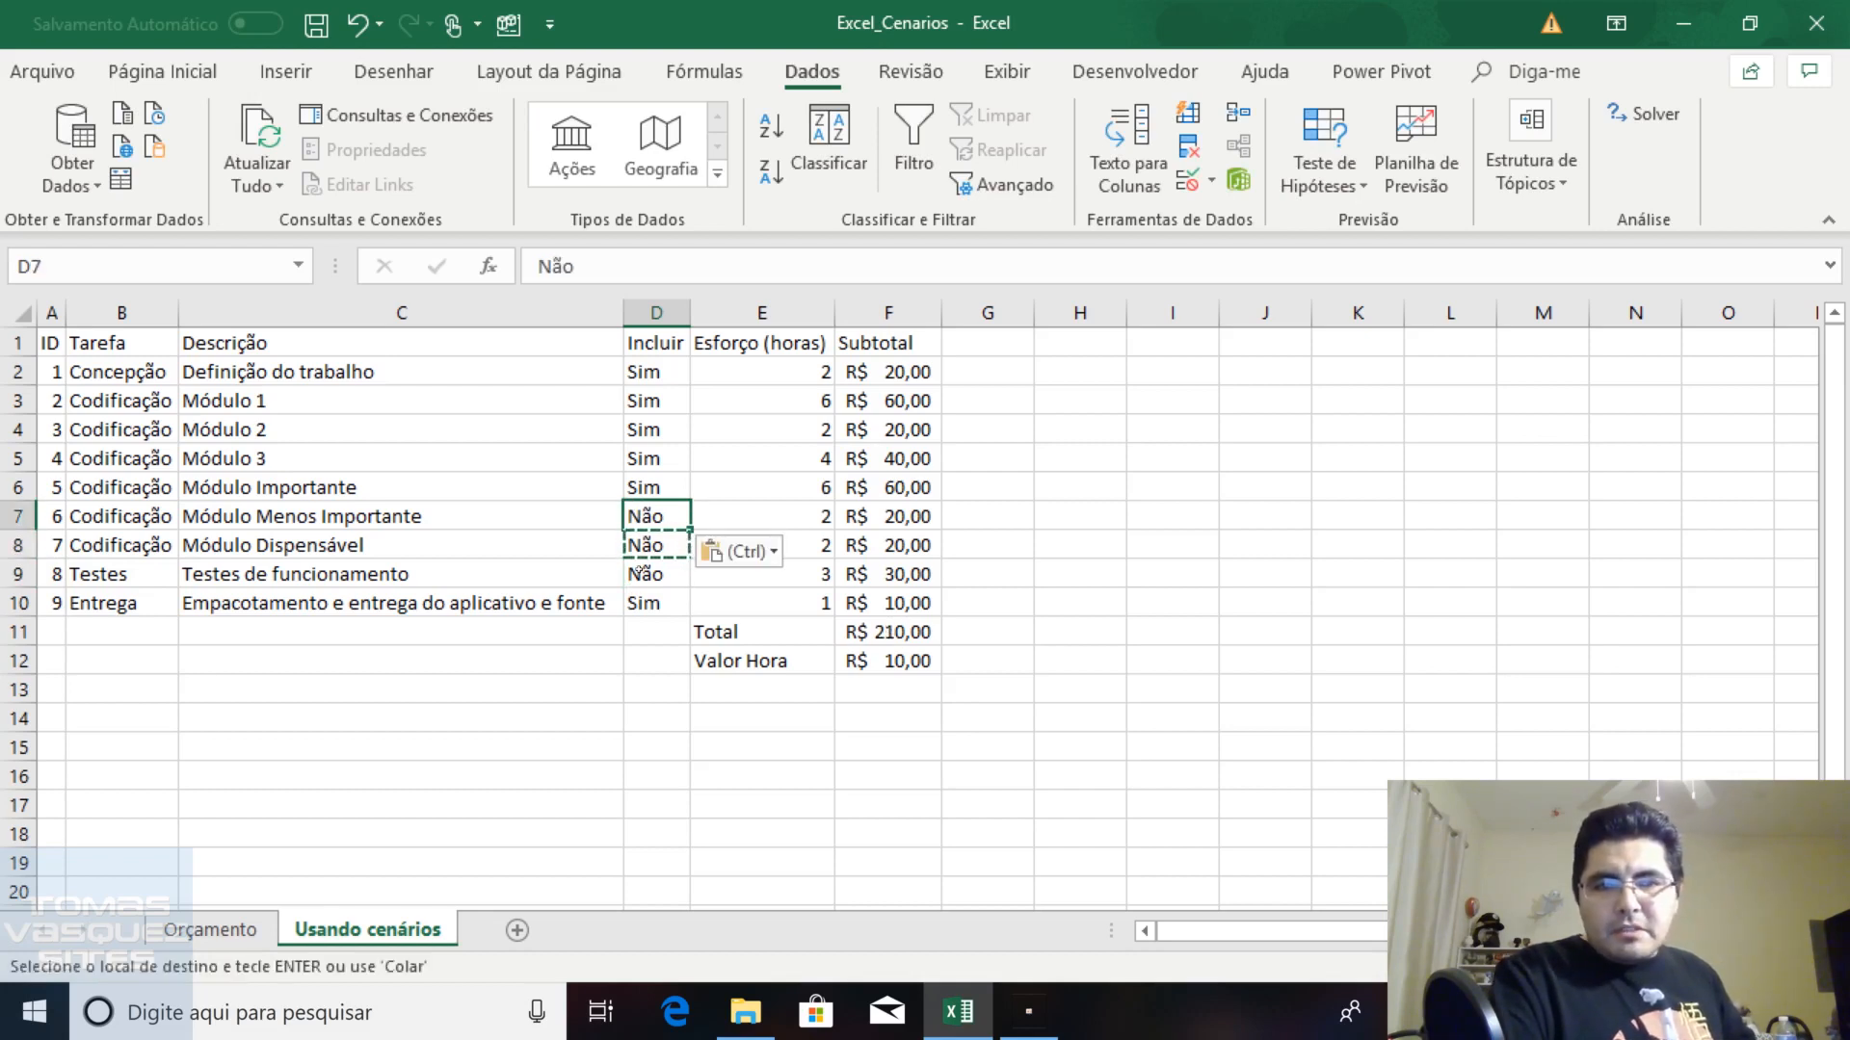
pyautogui.press('Return')
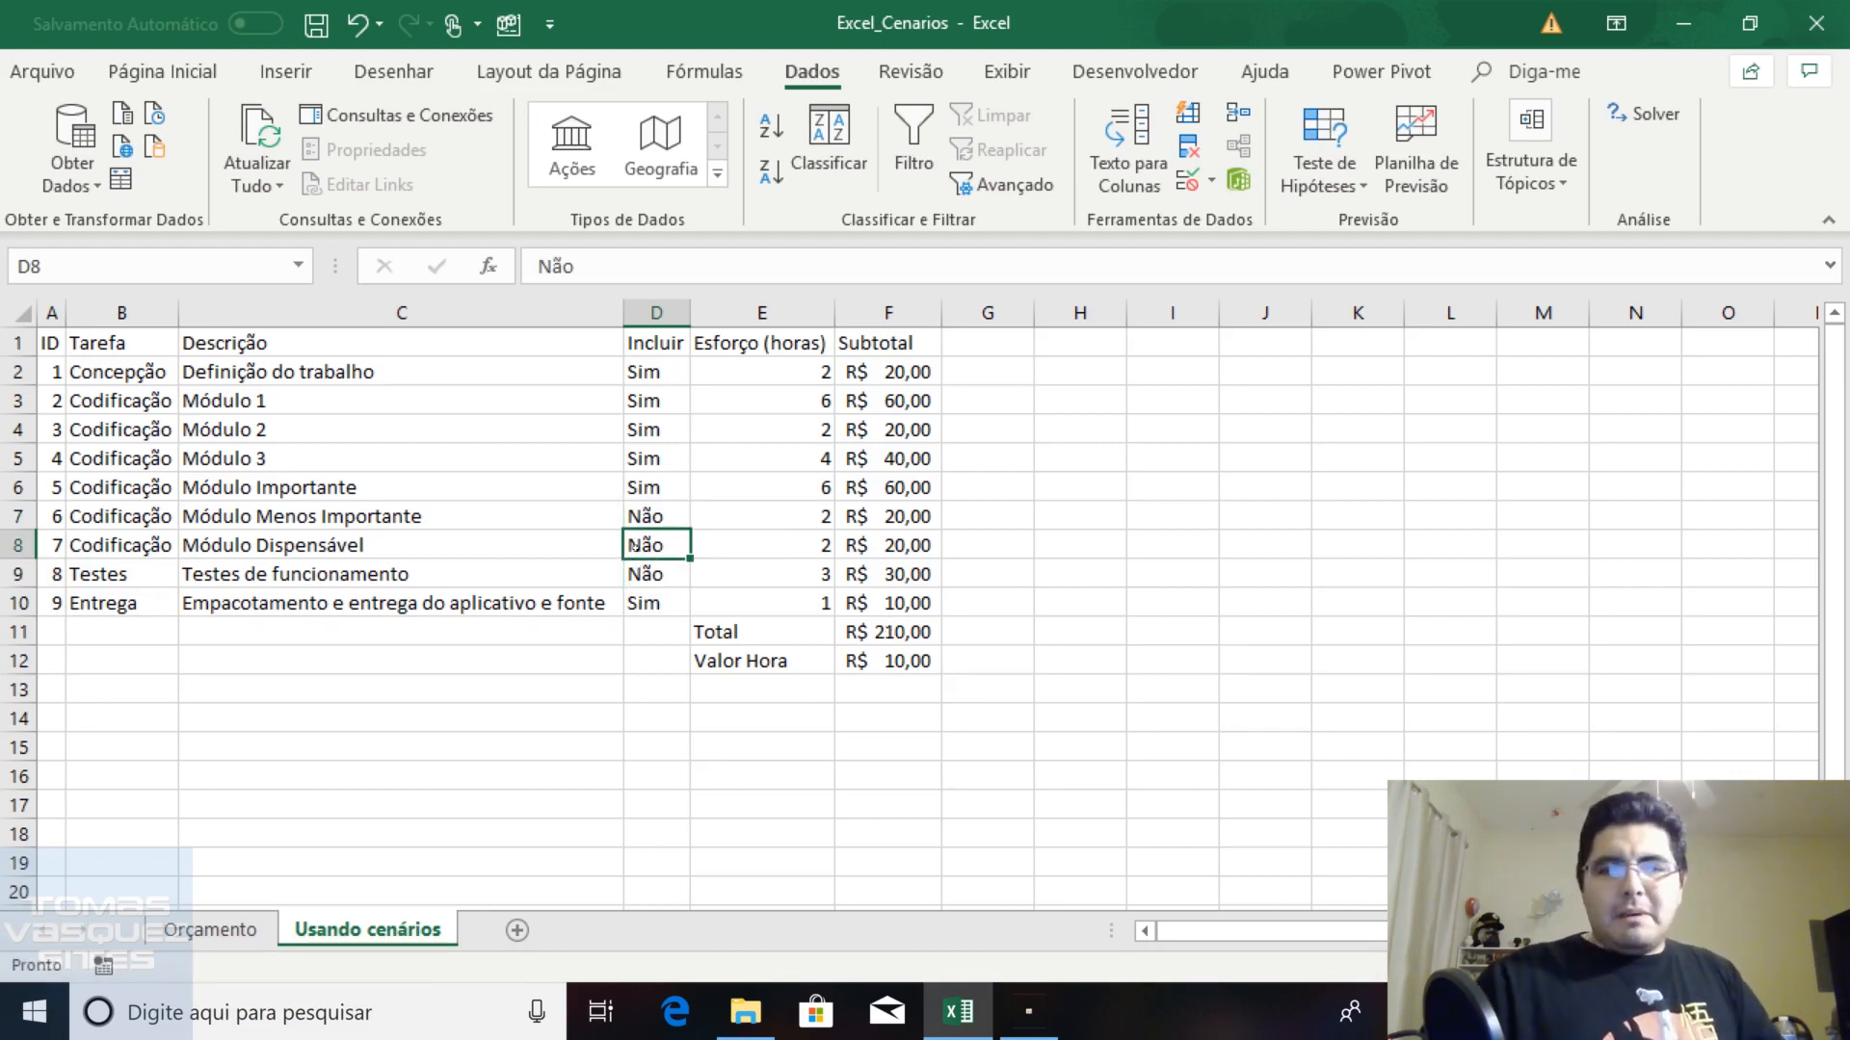
# Select the Incluir values in D2:D10 and start a new scenario named "Cenário crítico" in the scenario manager
pyautogui.moveTo(662, 372); pyautogui.dragTo(655, 603)
pyautogui.click(1325, 159)
pyautogui.click(1397, 217)
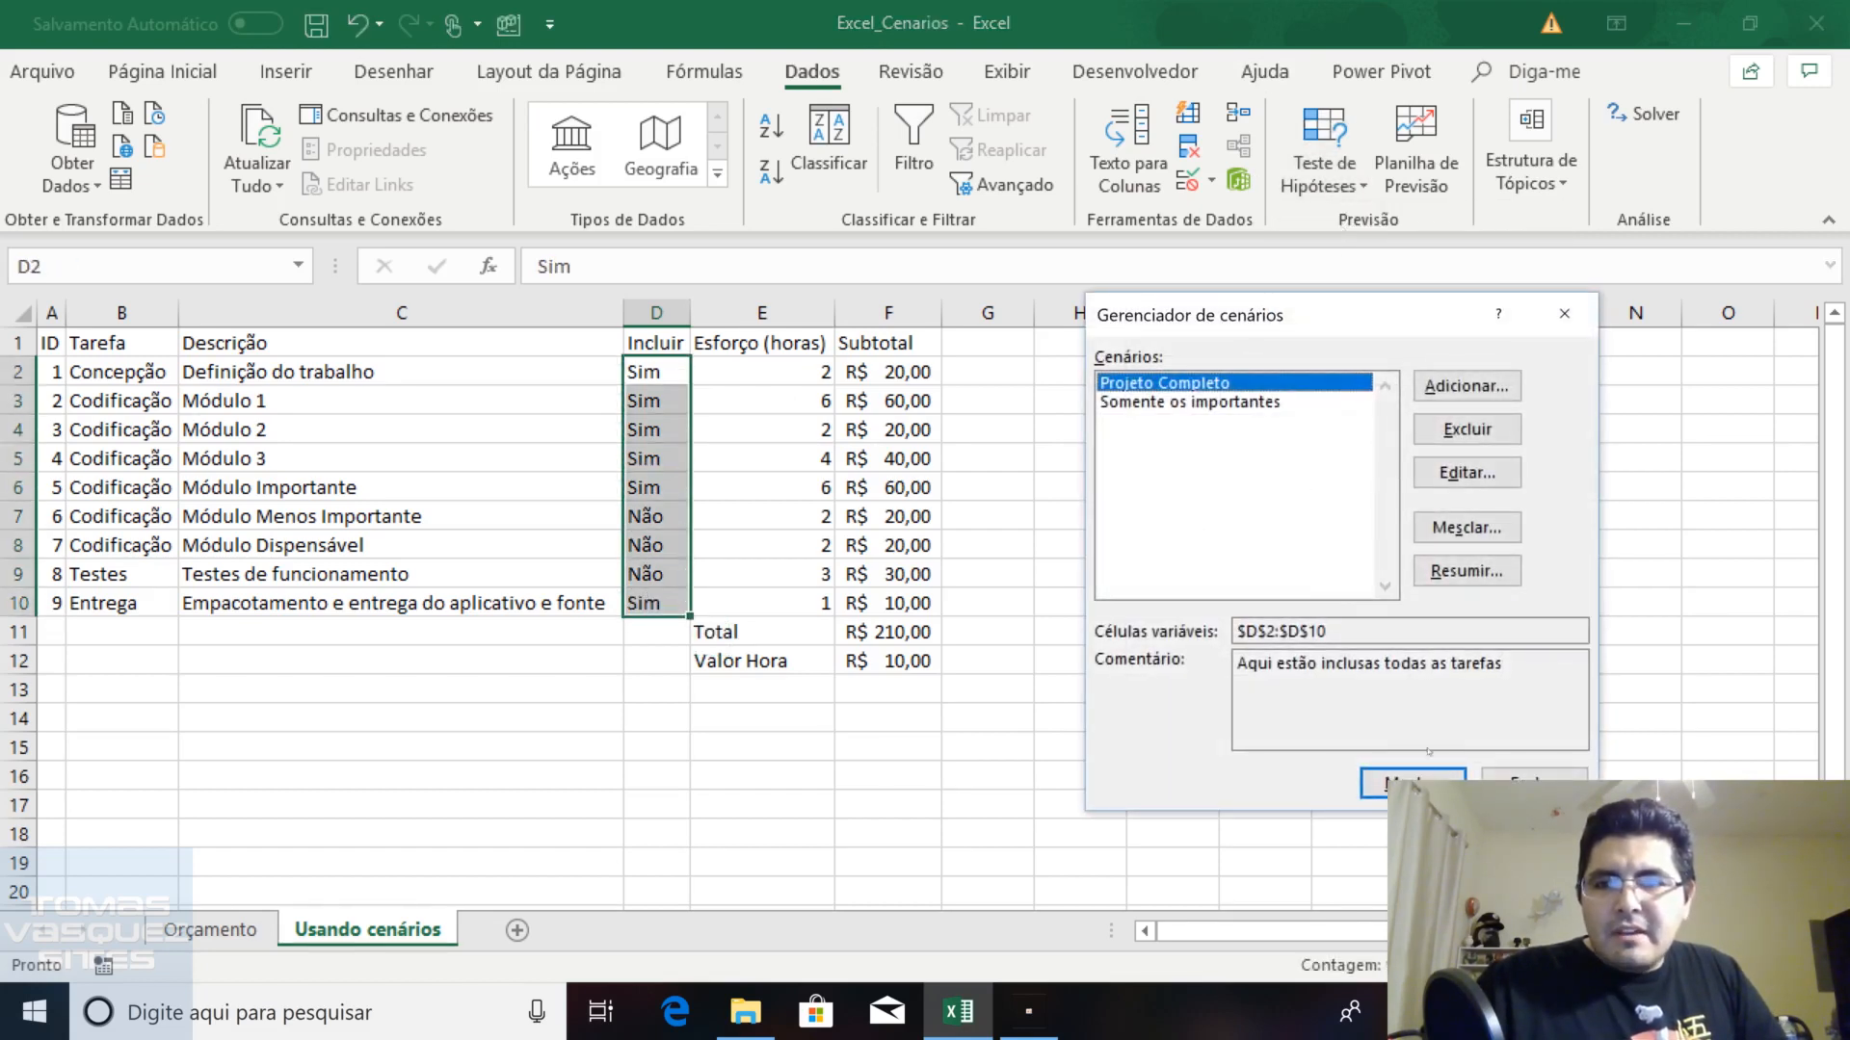
pyautogui.click(1466, 387)
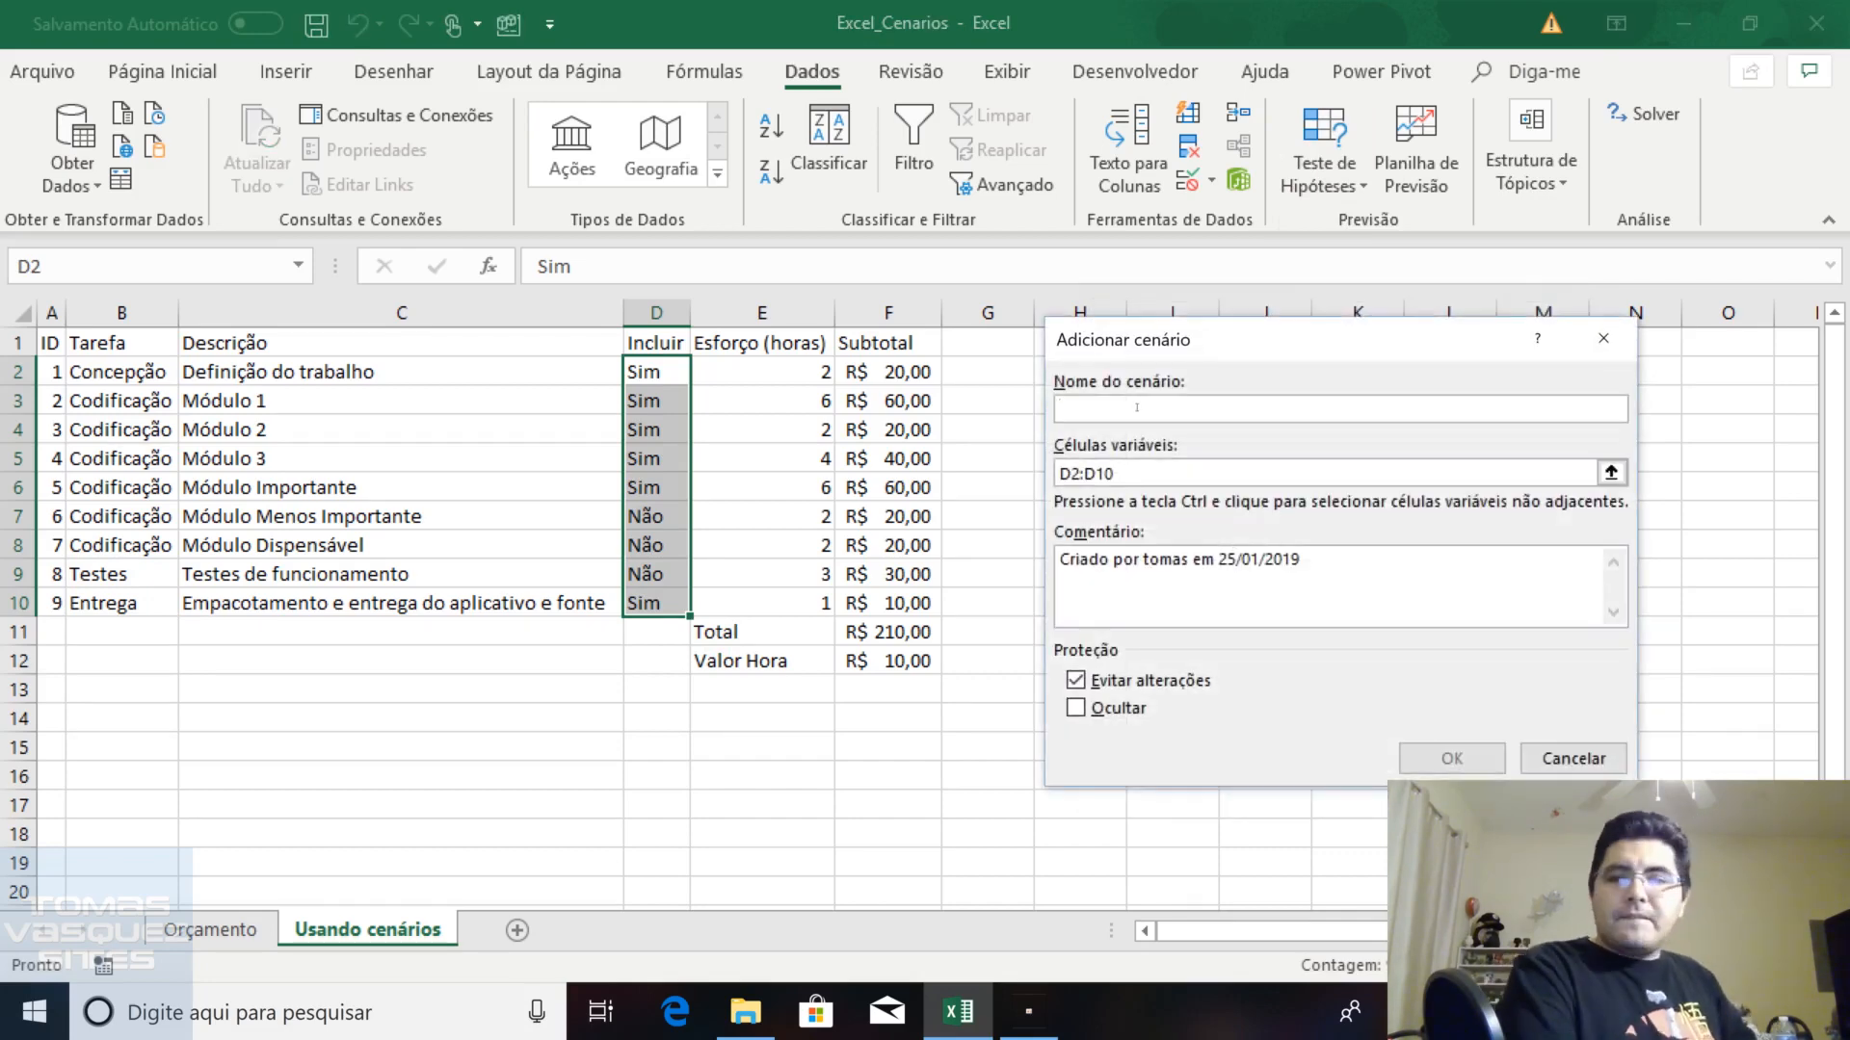
pyautogui.write('Cenário crítico')
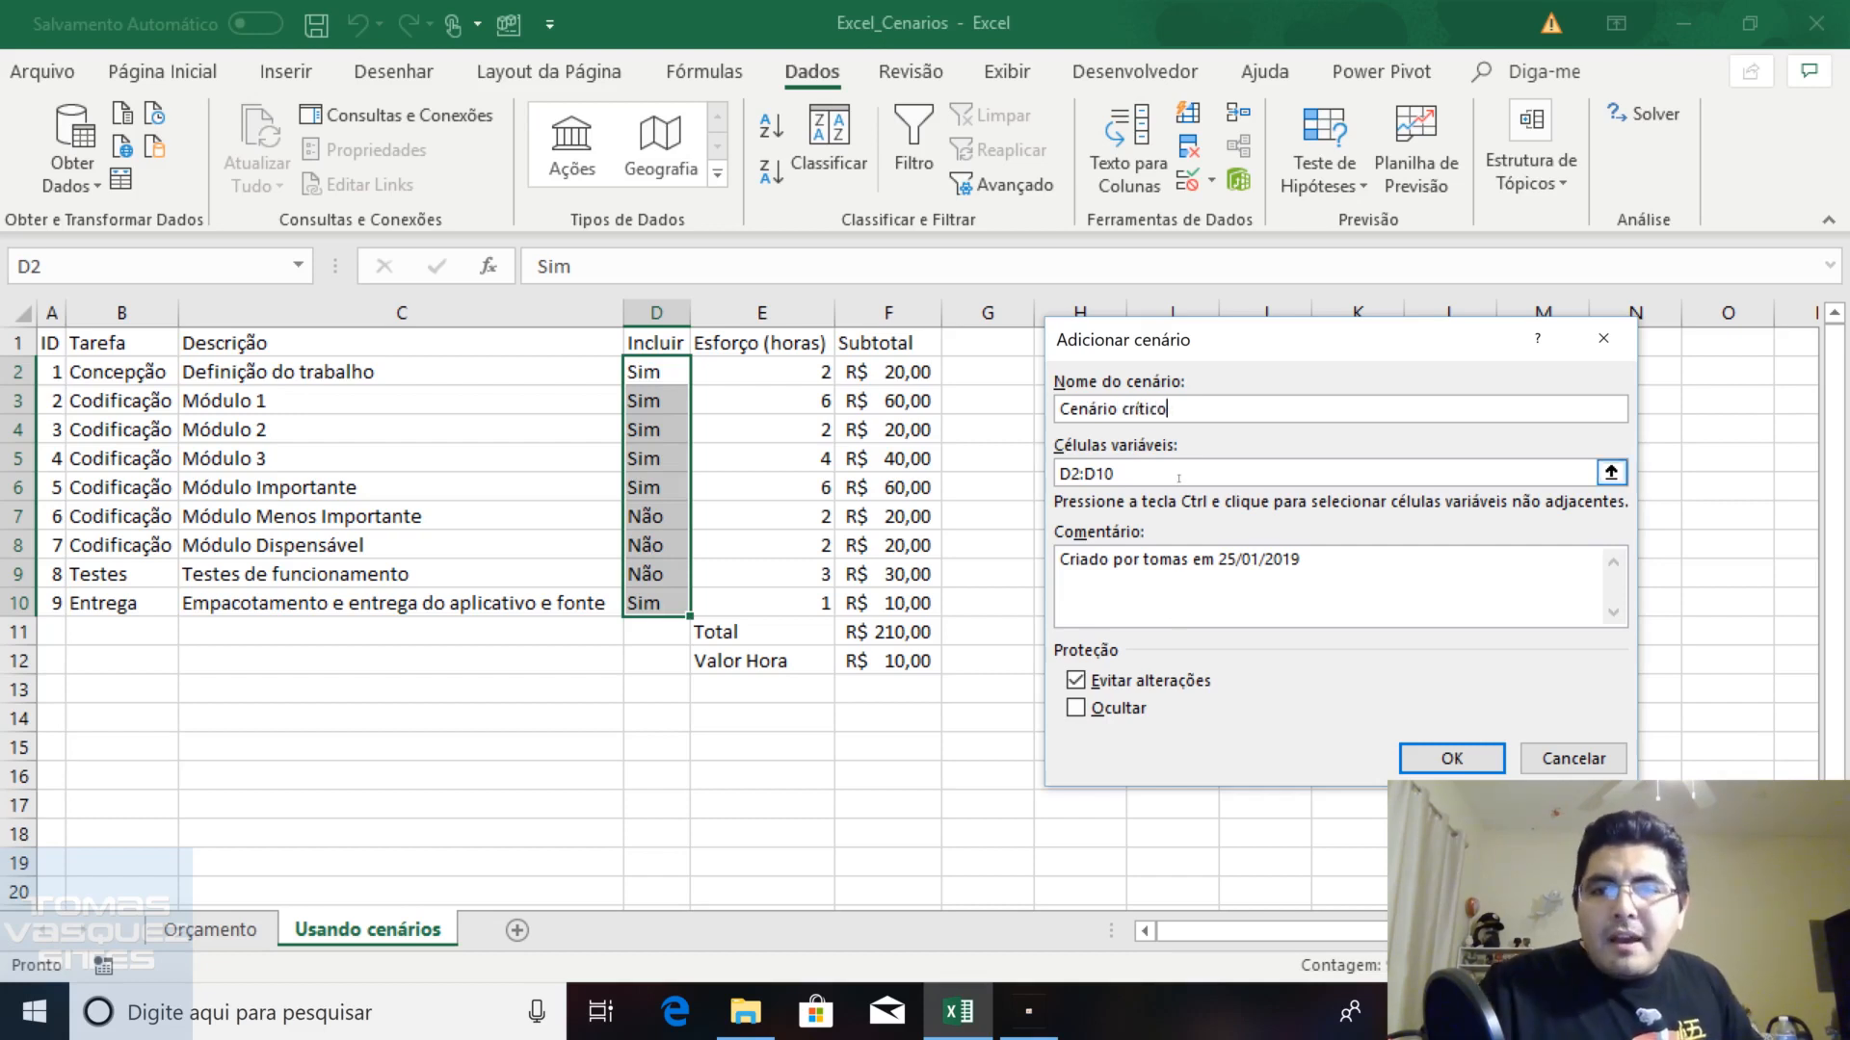
# Set the new scenario's comment to "O nome diz tudo" and save it with the current values of its variable cells
pyautogui.click(1579, 473)
pyautogui.moveTo(1379, 574); pyautogui.dragTo(933, 561)
pyautogui.write('O ')
pyautogui.write('nome di')
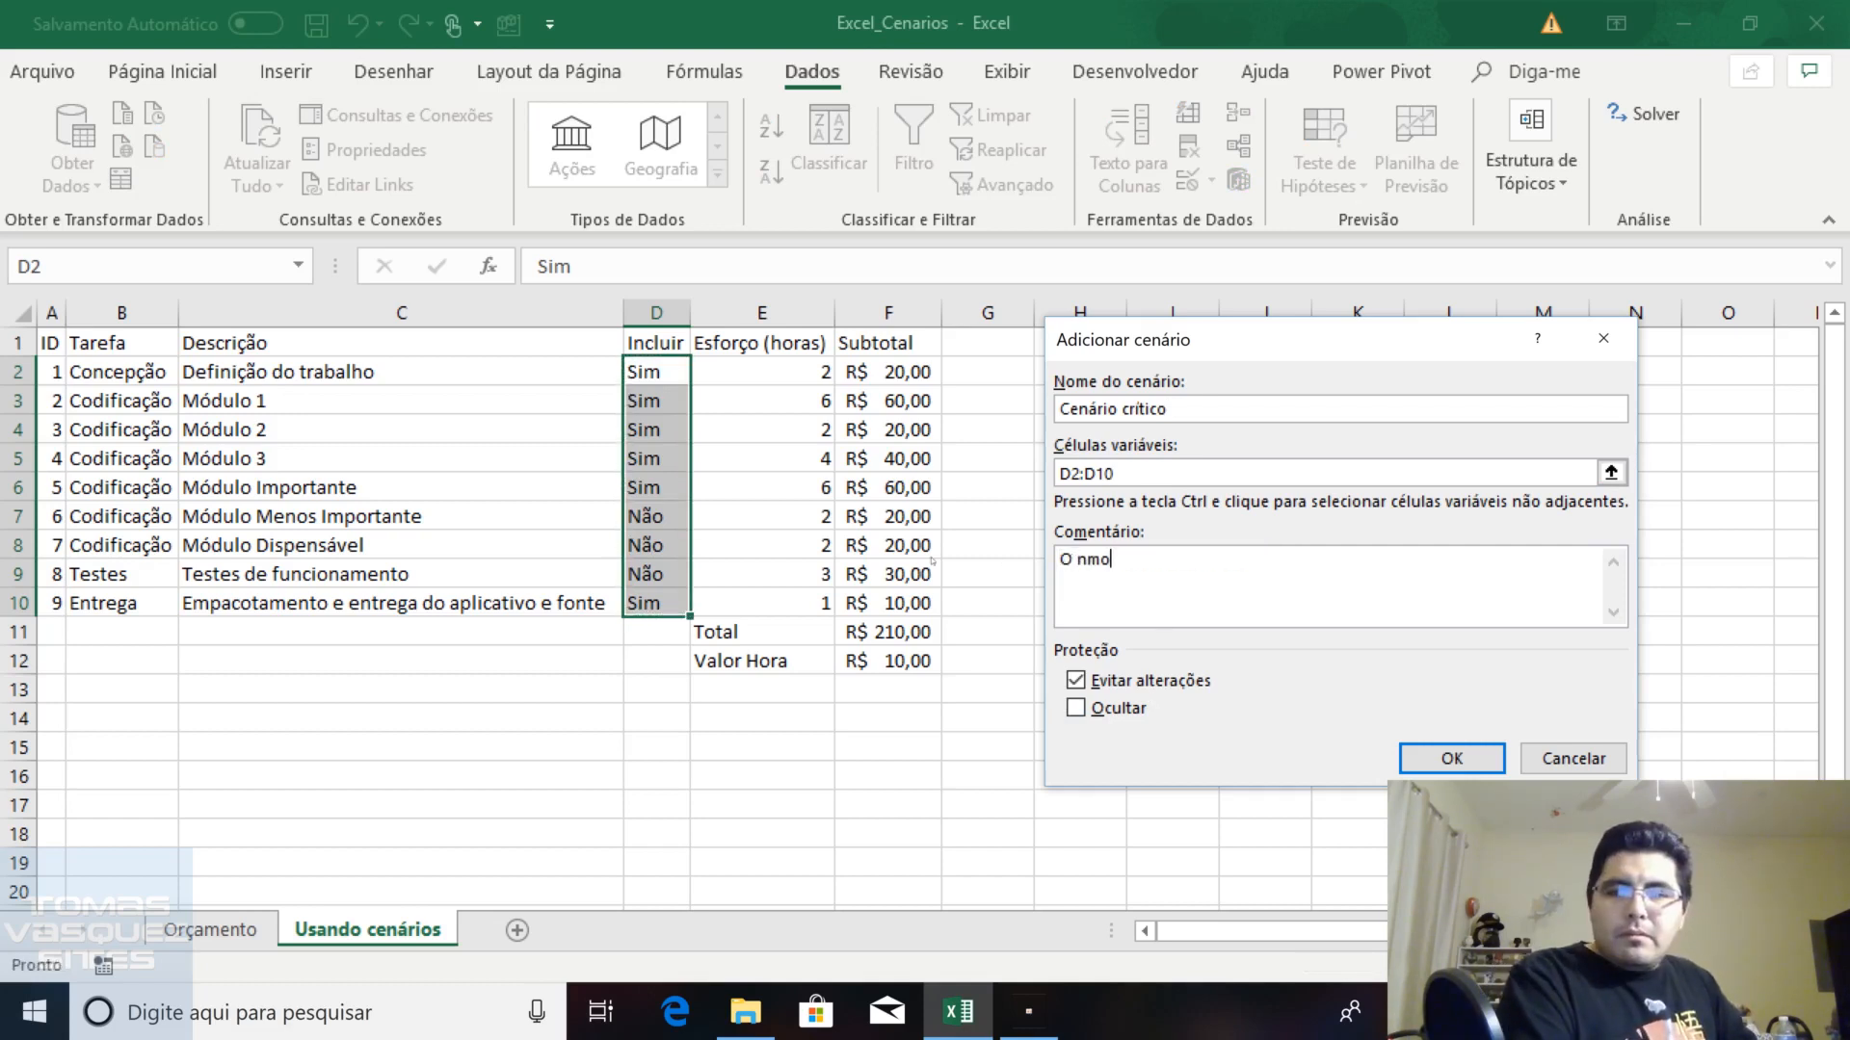
pyautogui.write('z tudo')
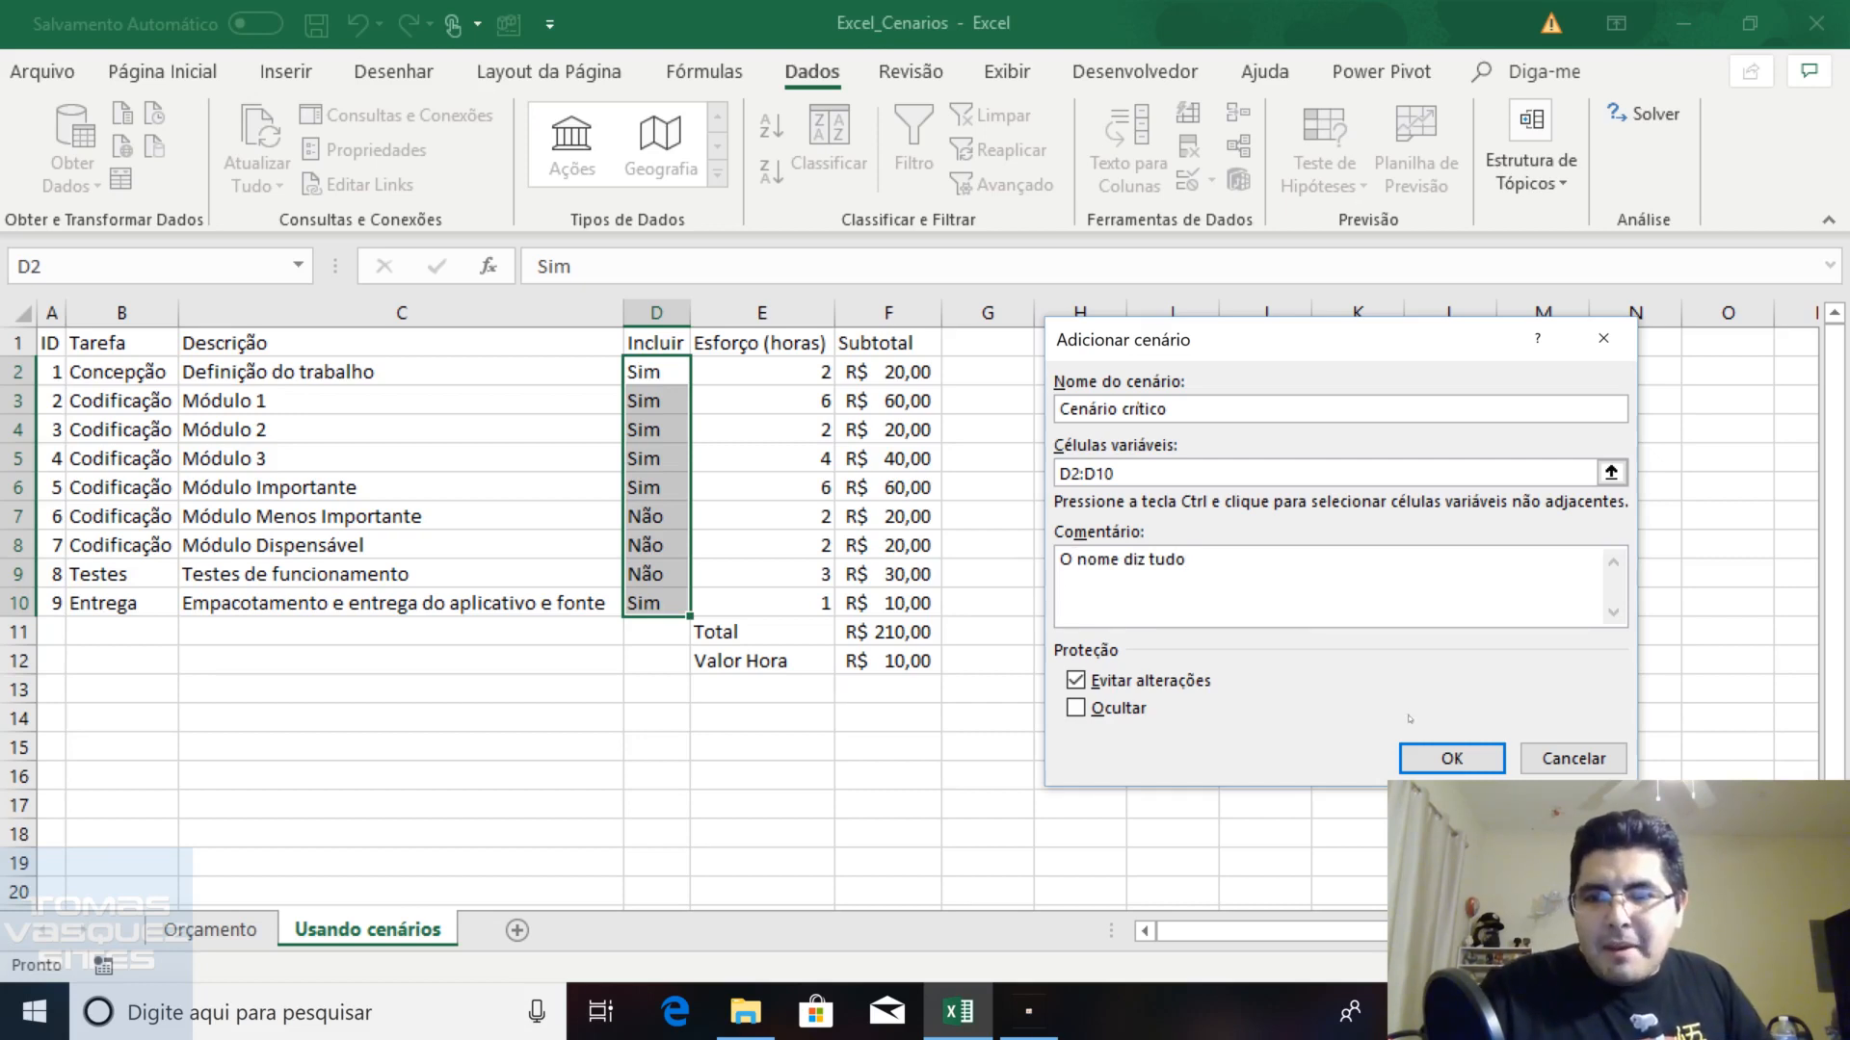
pyautogui.click(1450, 758)
pyautogui.moveTo(1547, 559); pyautogui.dragTo(1546, 639)
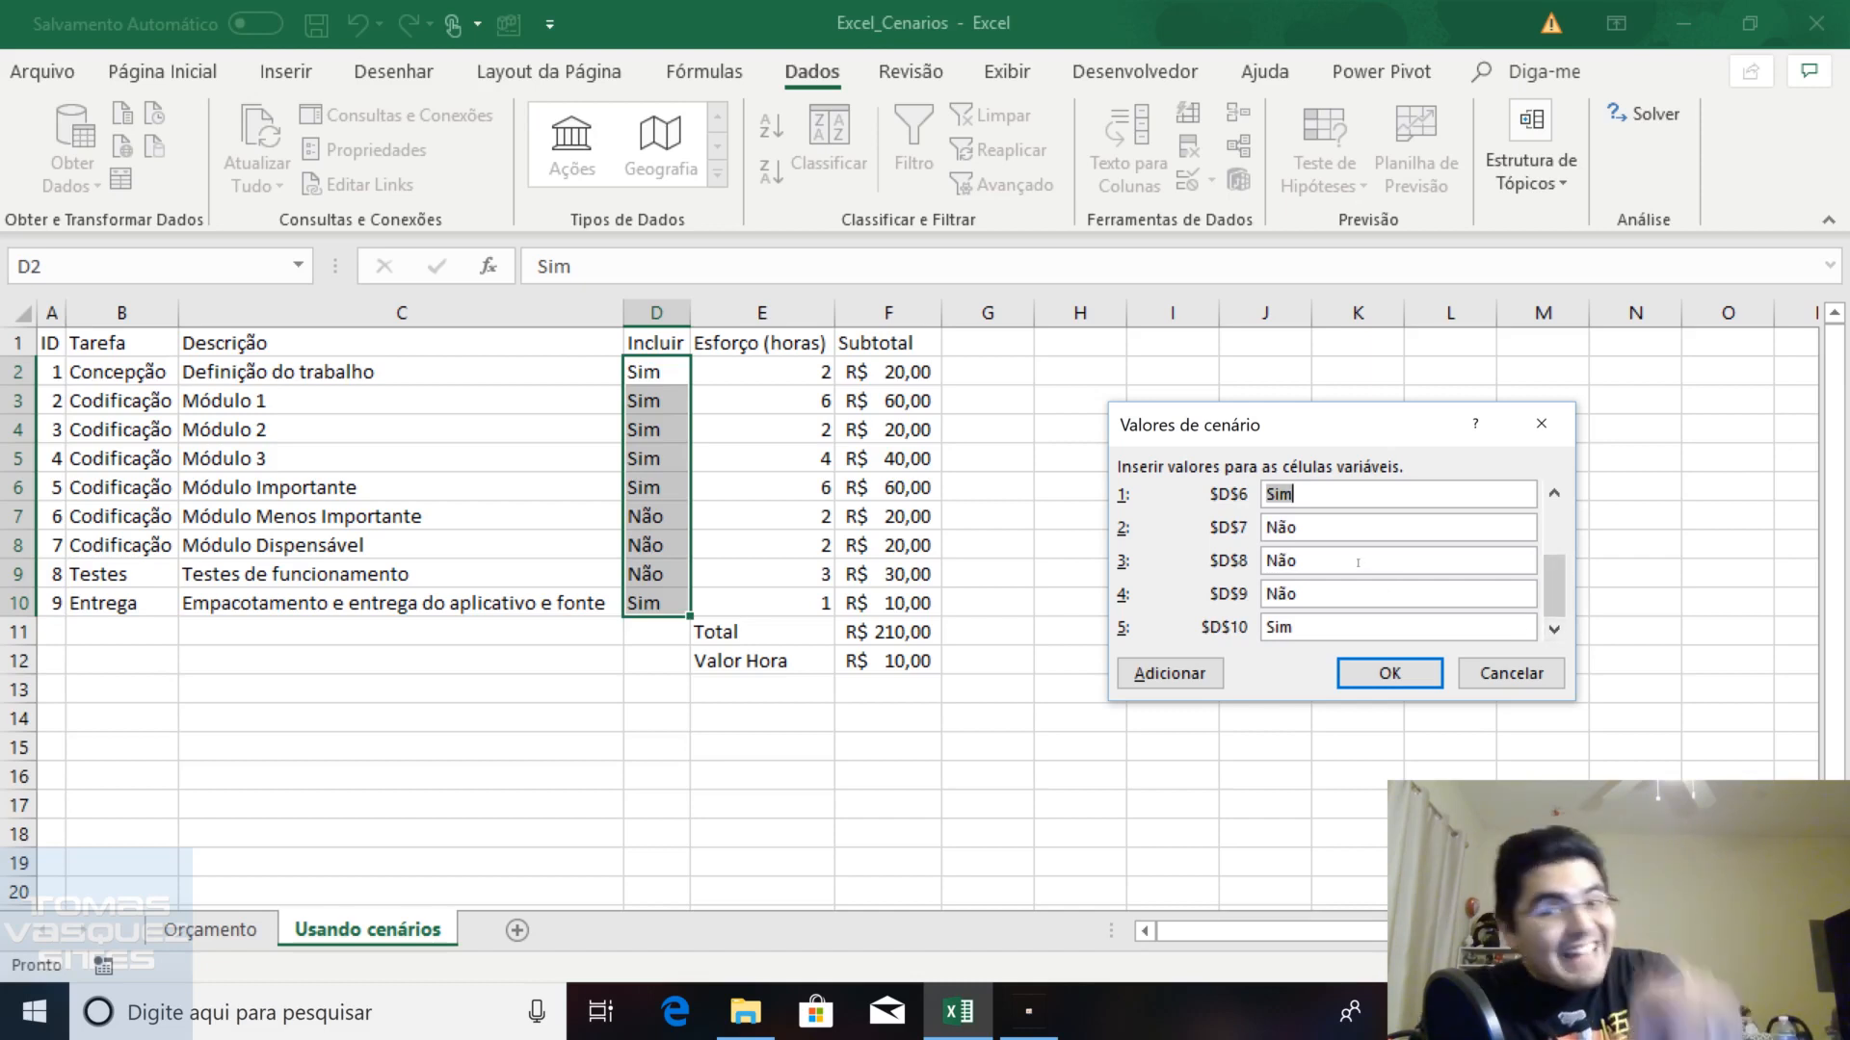
pyautogui.click(1326, 555)
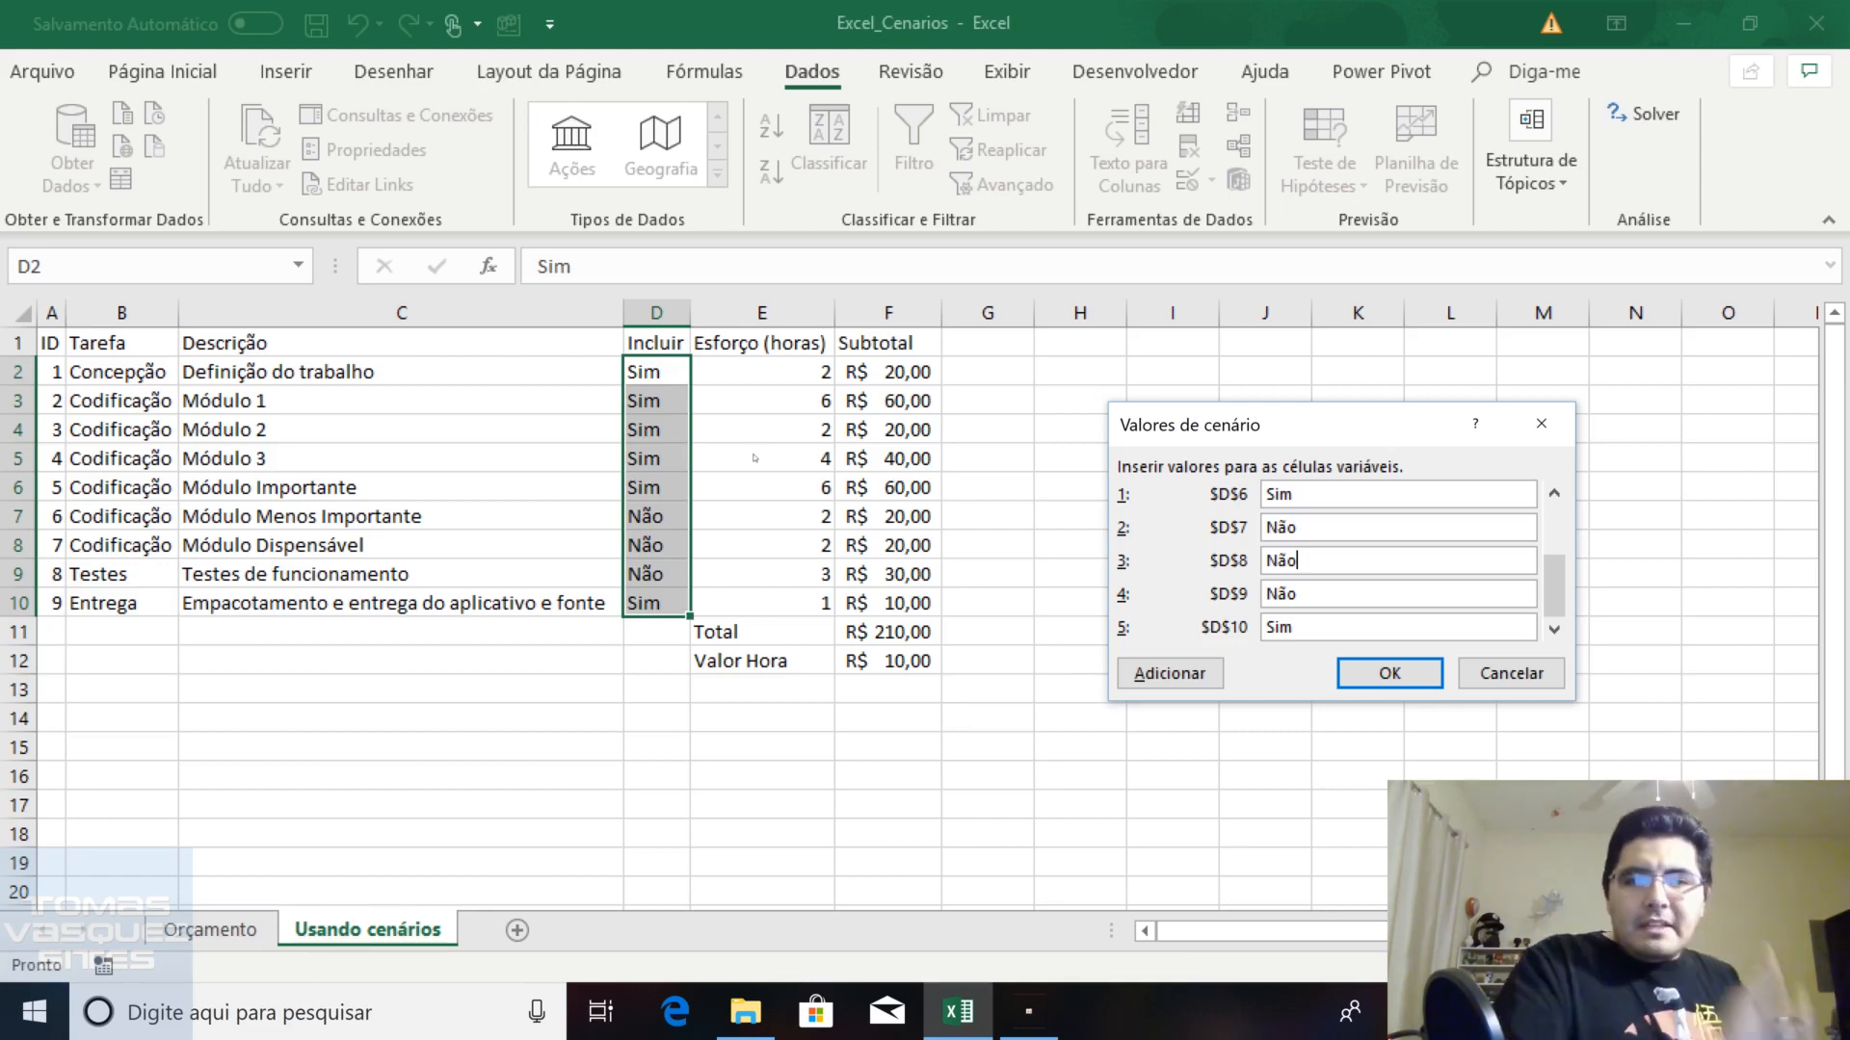
pyautogui.click(1387, 675)
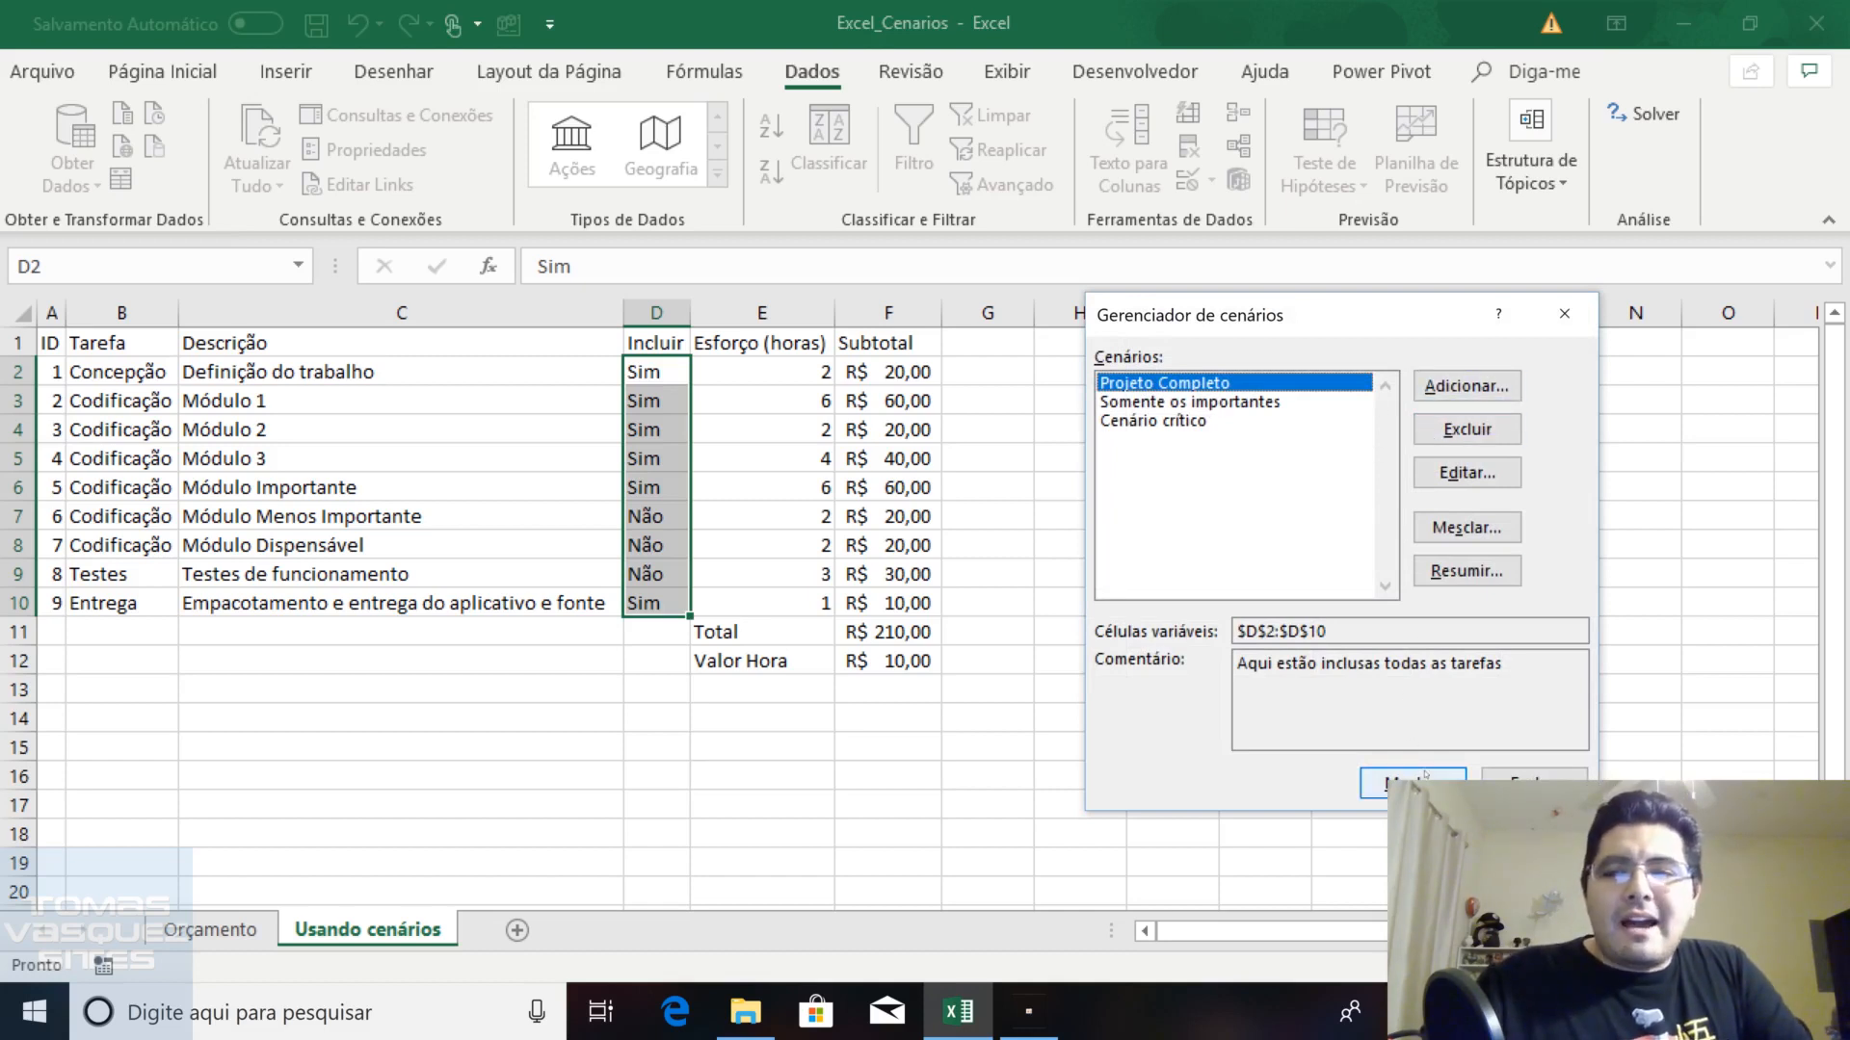
# Show the Projeto Completo, Somente os importantes and Cenário crítico scenarios in the table one after another
pyautogui.click(1394, 785)
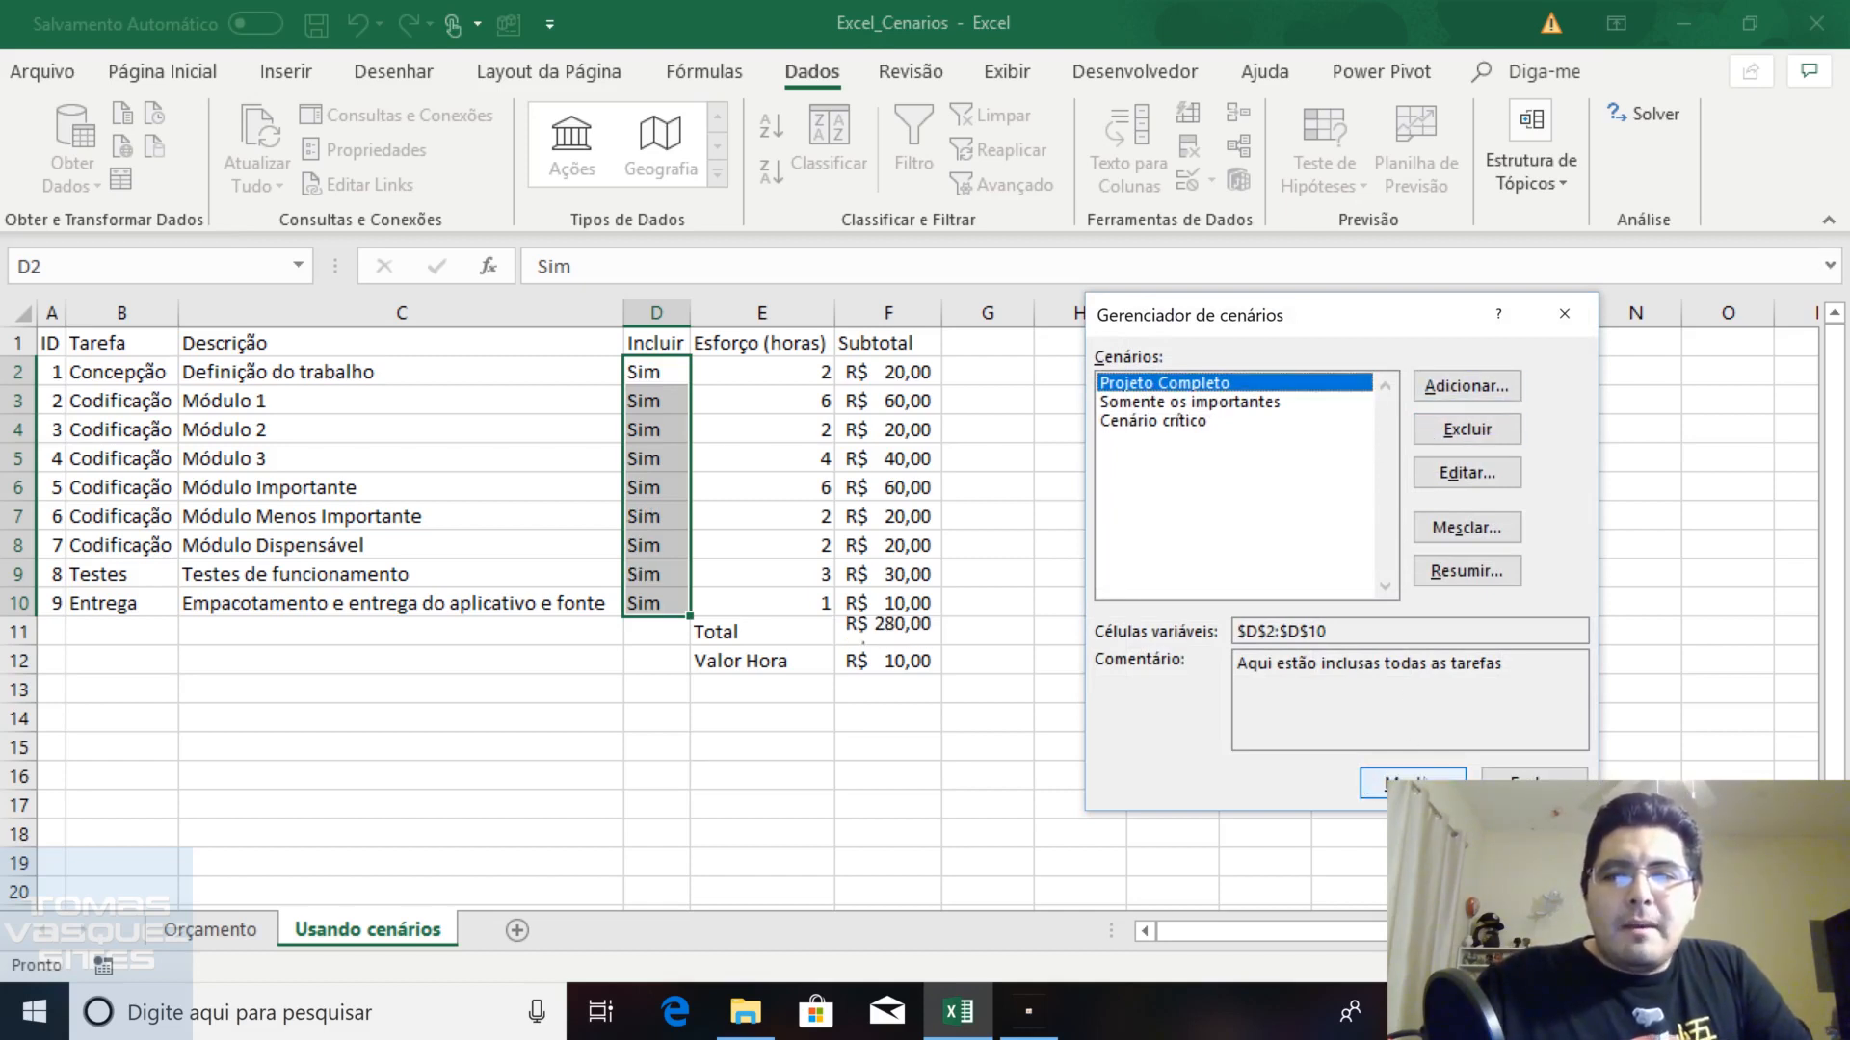
pyautogui.click(1252, 403)
pyautogui.click(1393, 785)
pyautogui.click(1167, 421)
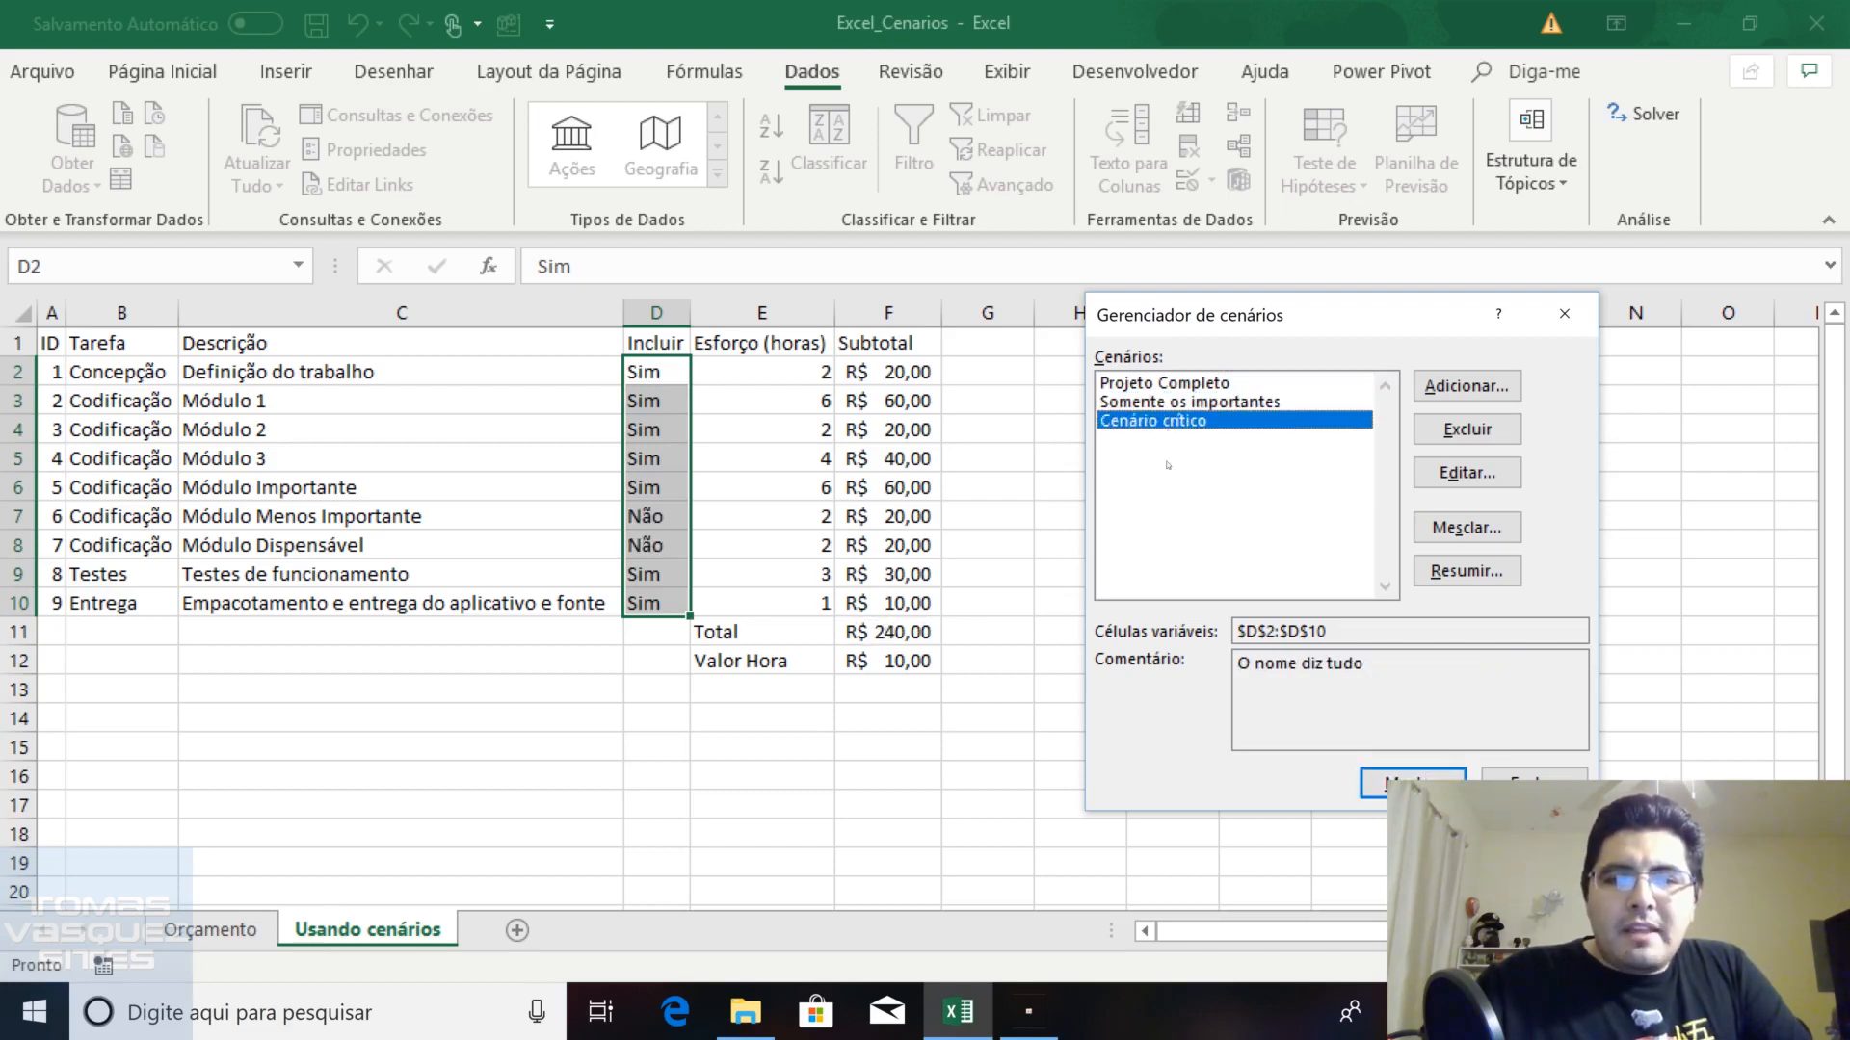
pyautogui.click(1377, 783)
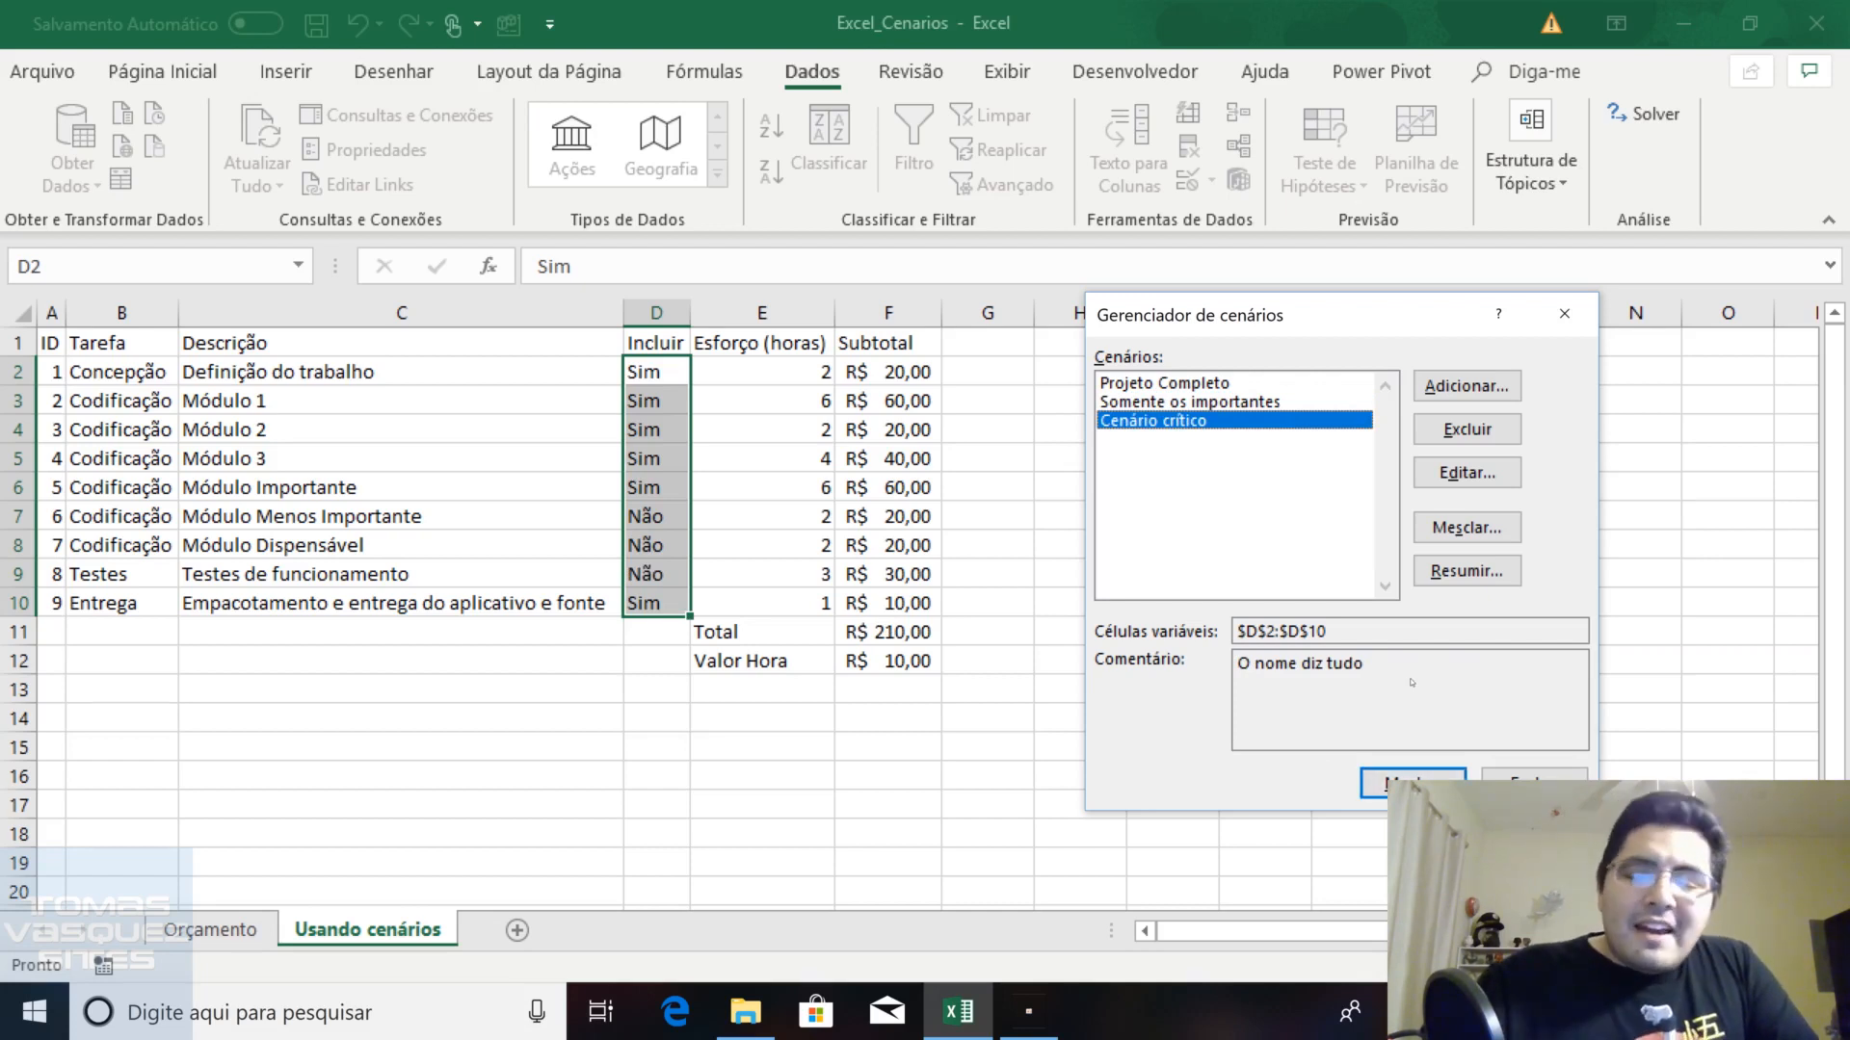
# Edit the Cenário crítico scenario so that D10 is "Não", and show it in the table
pyautogui.press('Up')
pyautogui.press('Up')
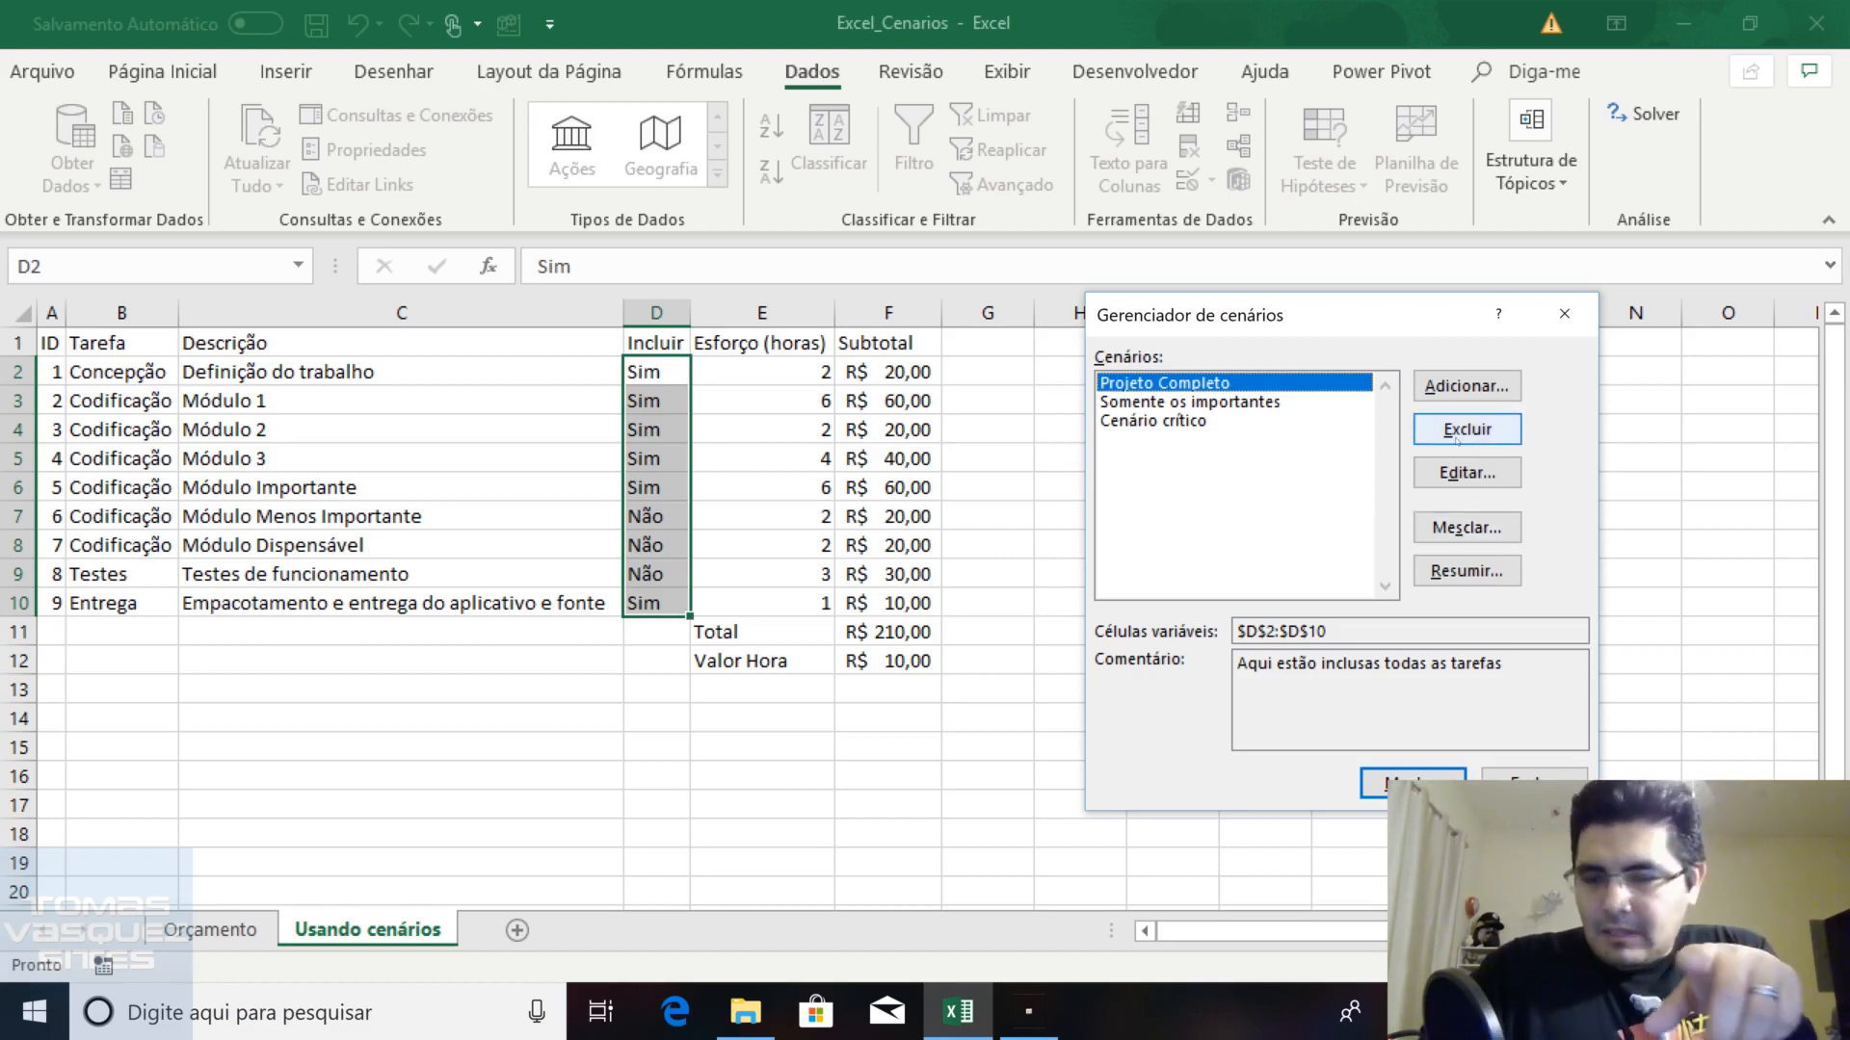
pyautogui.click(1301, 421)
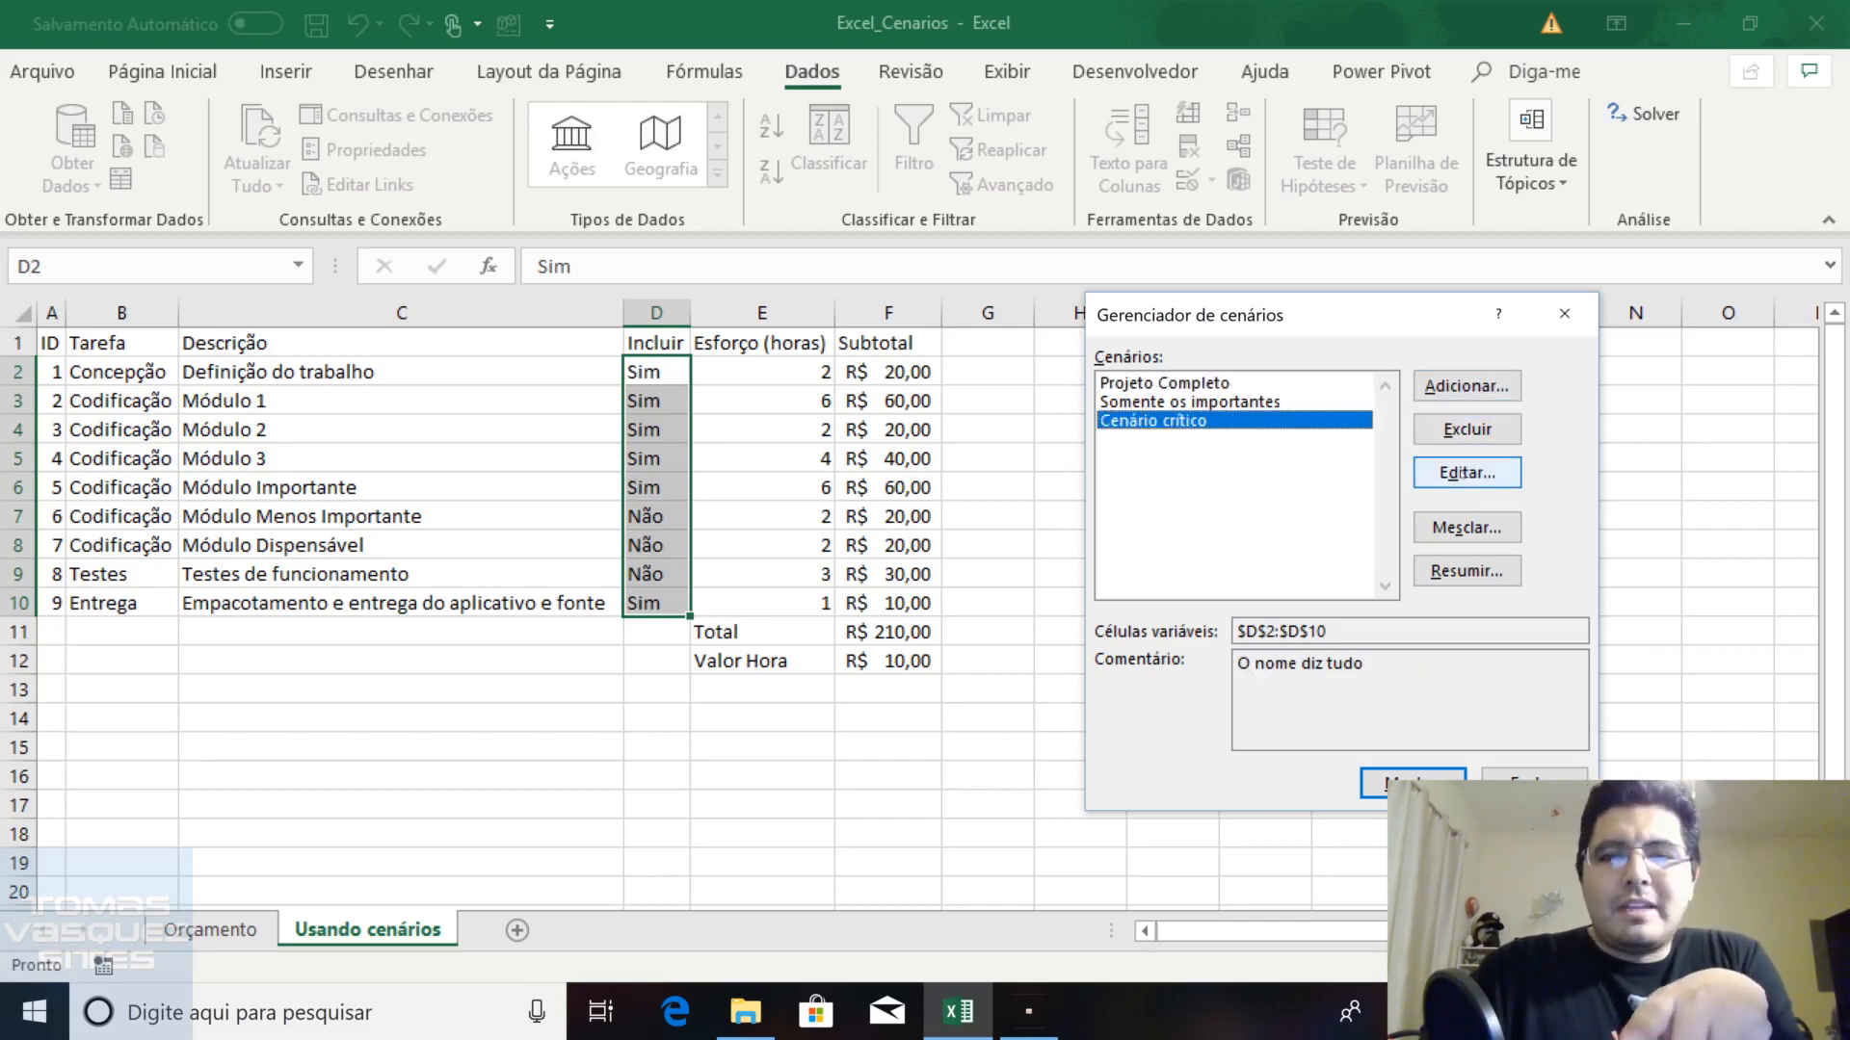
pyautogui.click(1466, 472)
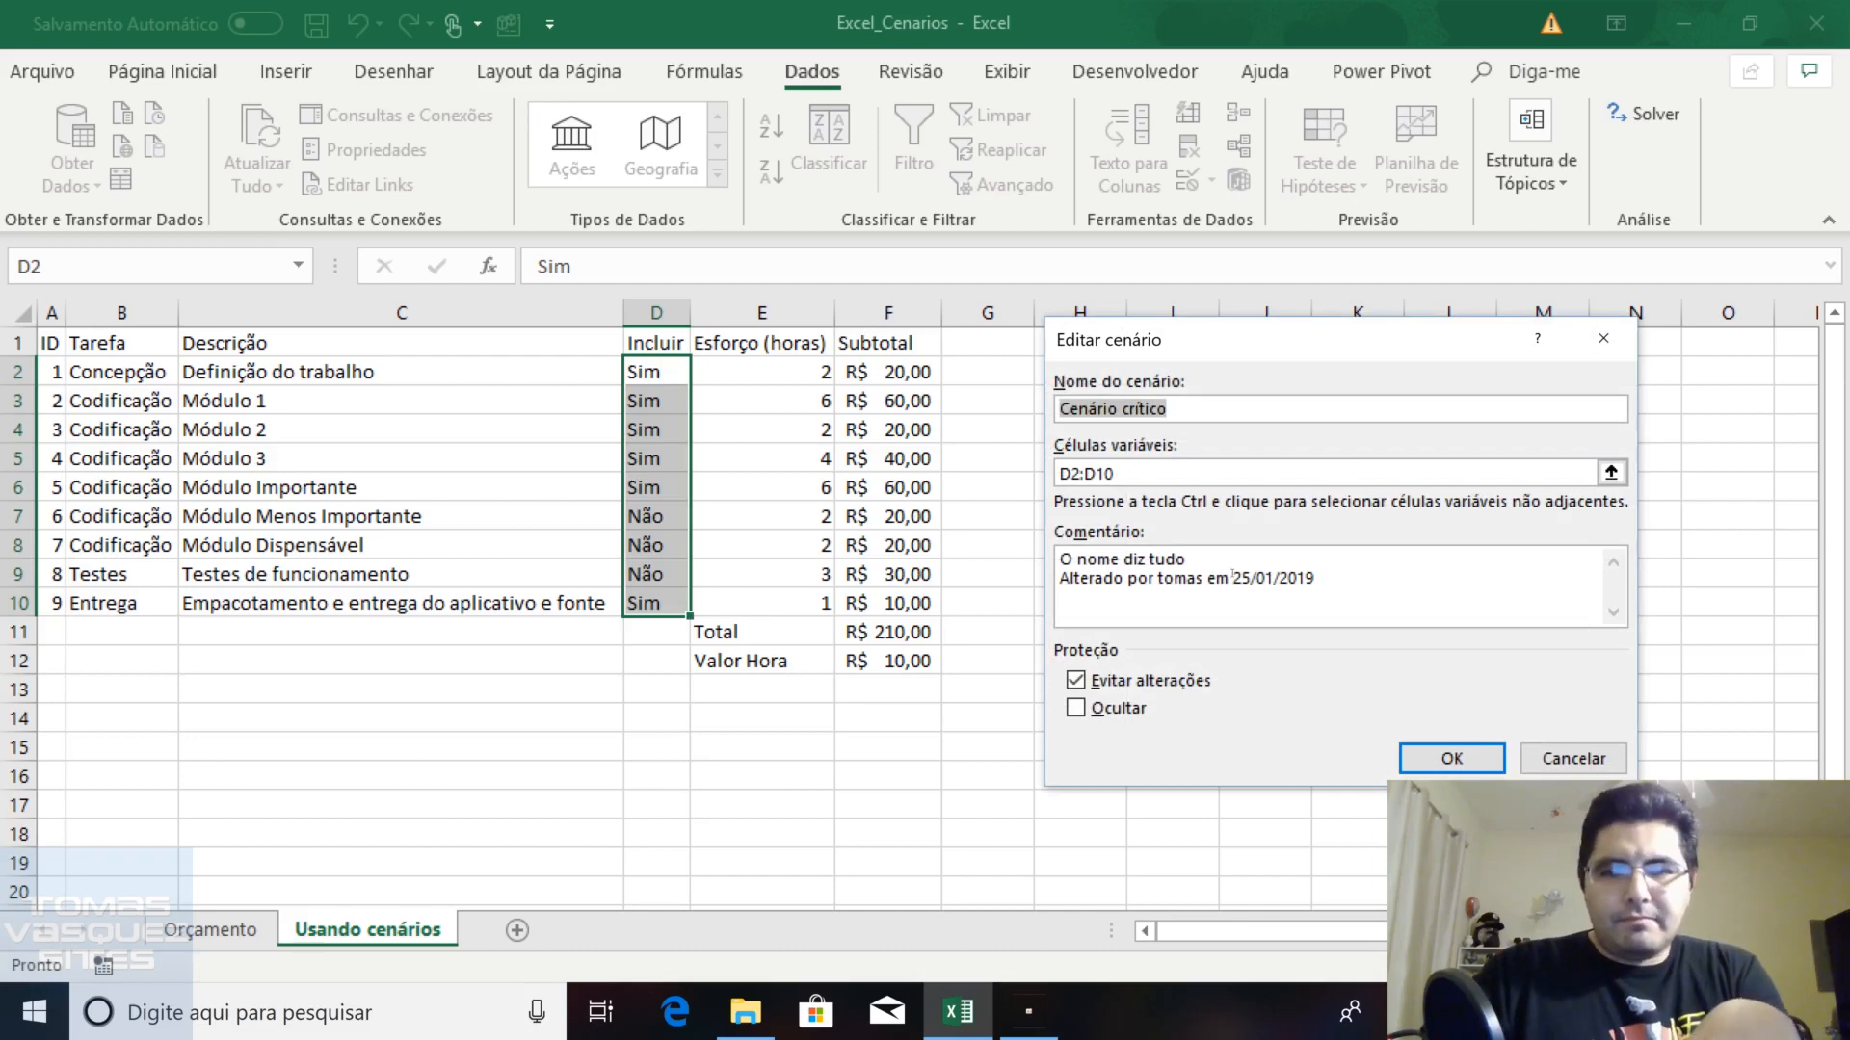
pyautogui.click(1409, 759)
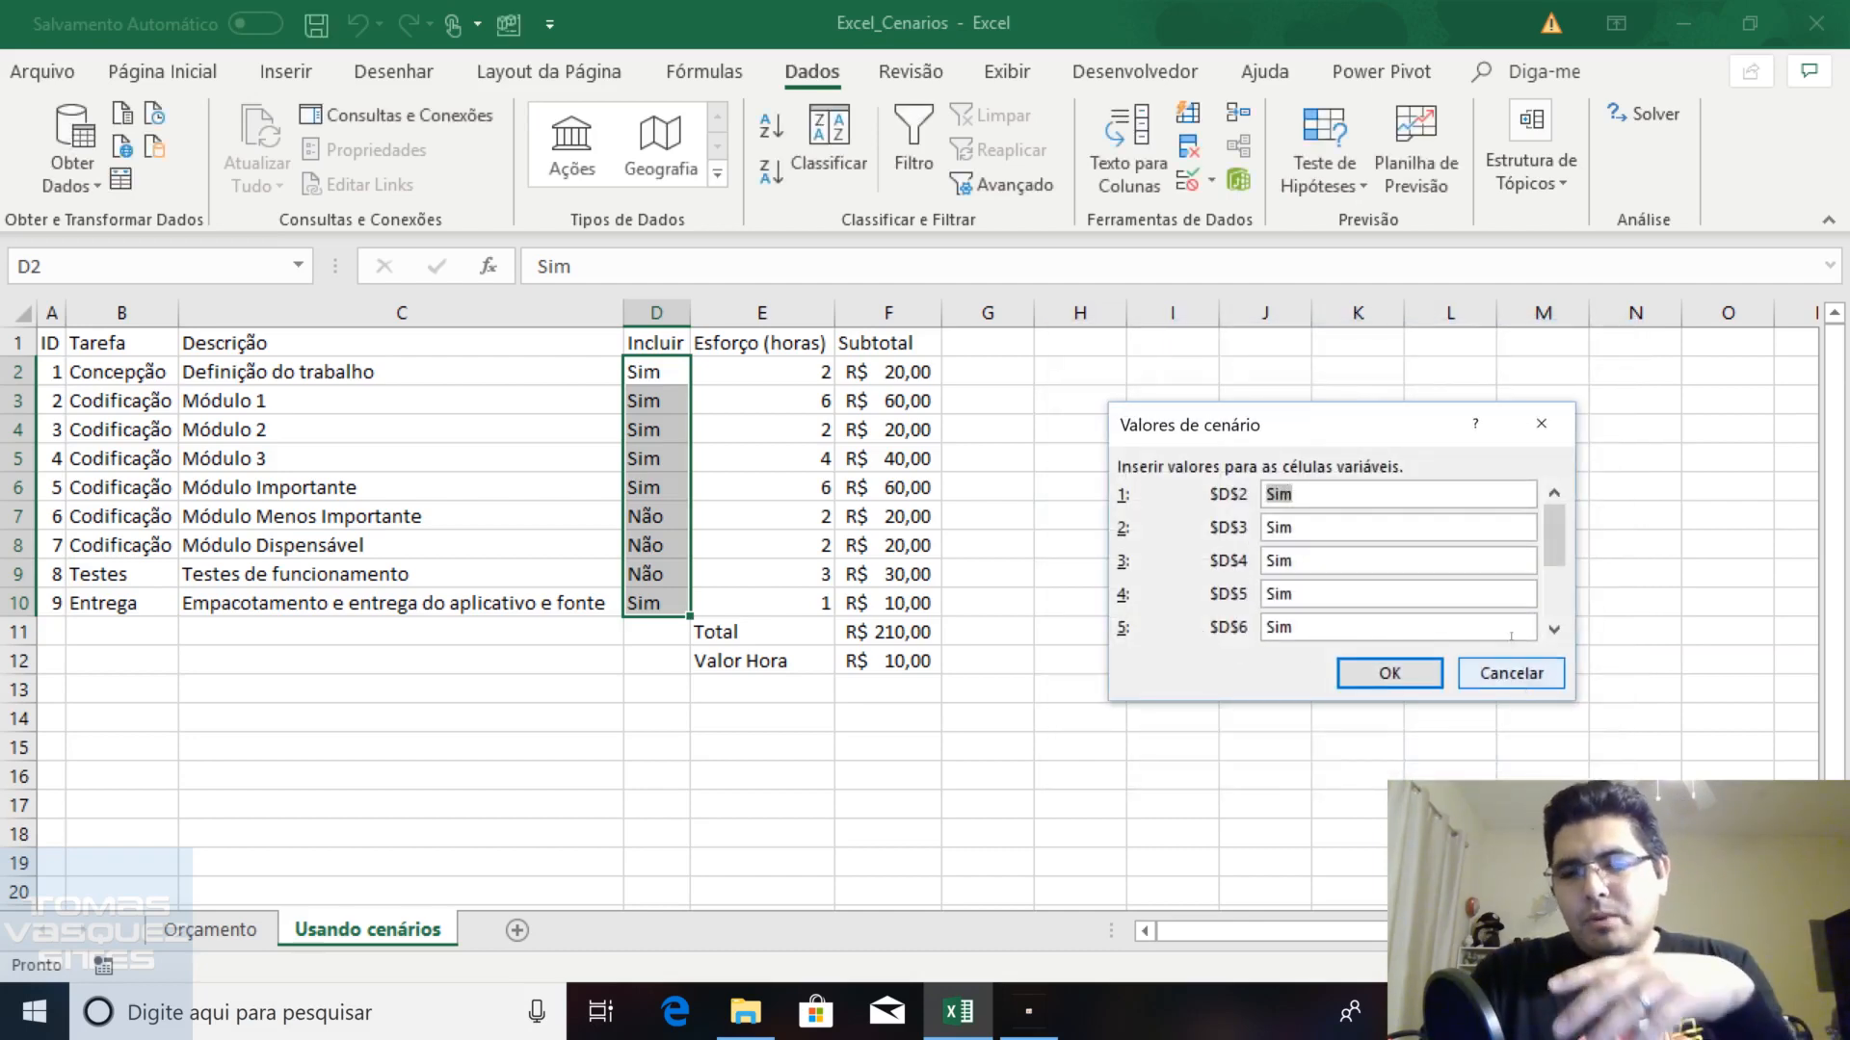
pyautogui.moveTo(1553, 551); pyautogui.dragTo(1553, 617)
pyautogui.moveTo(1388, 628); pyautogui.dragTo(1035, 652)
pyautogui.write('Não')
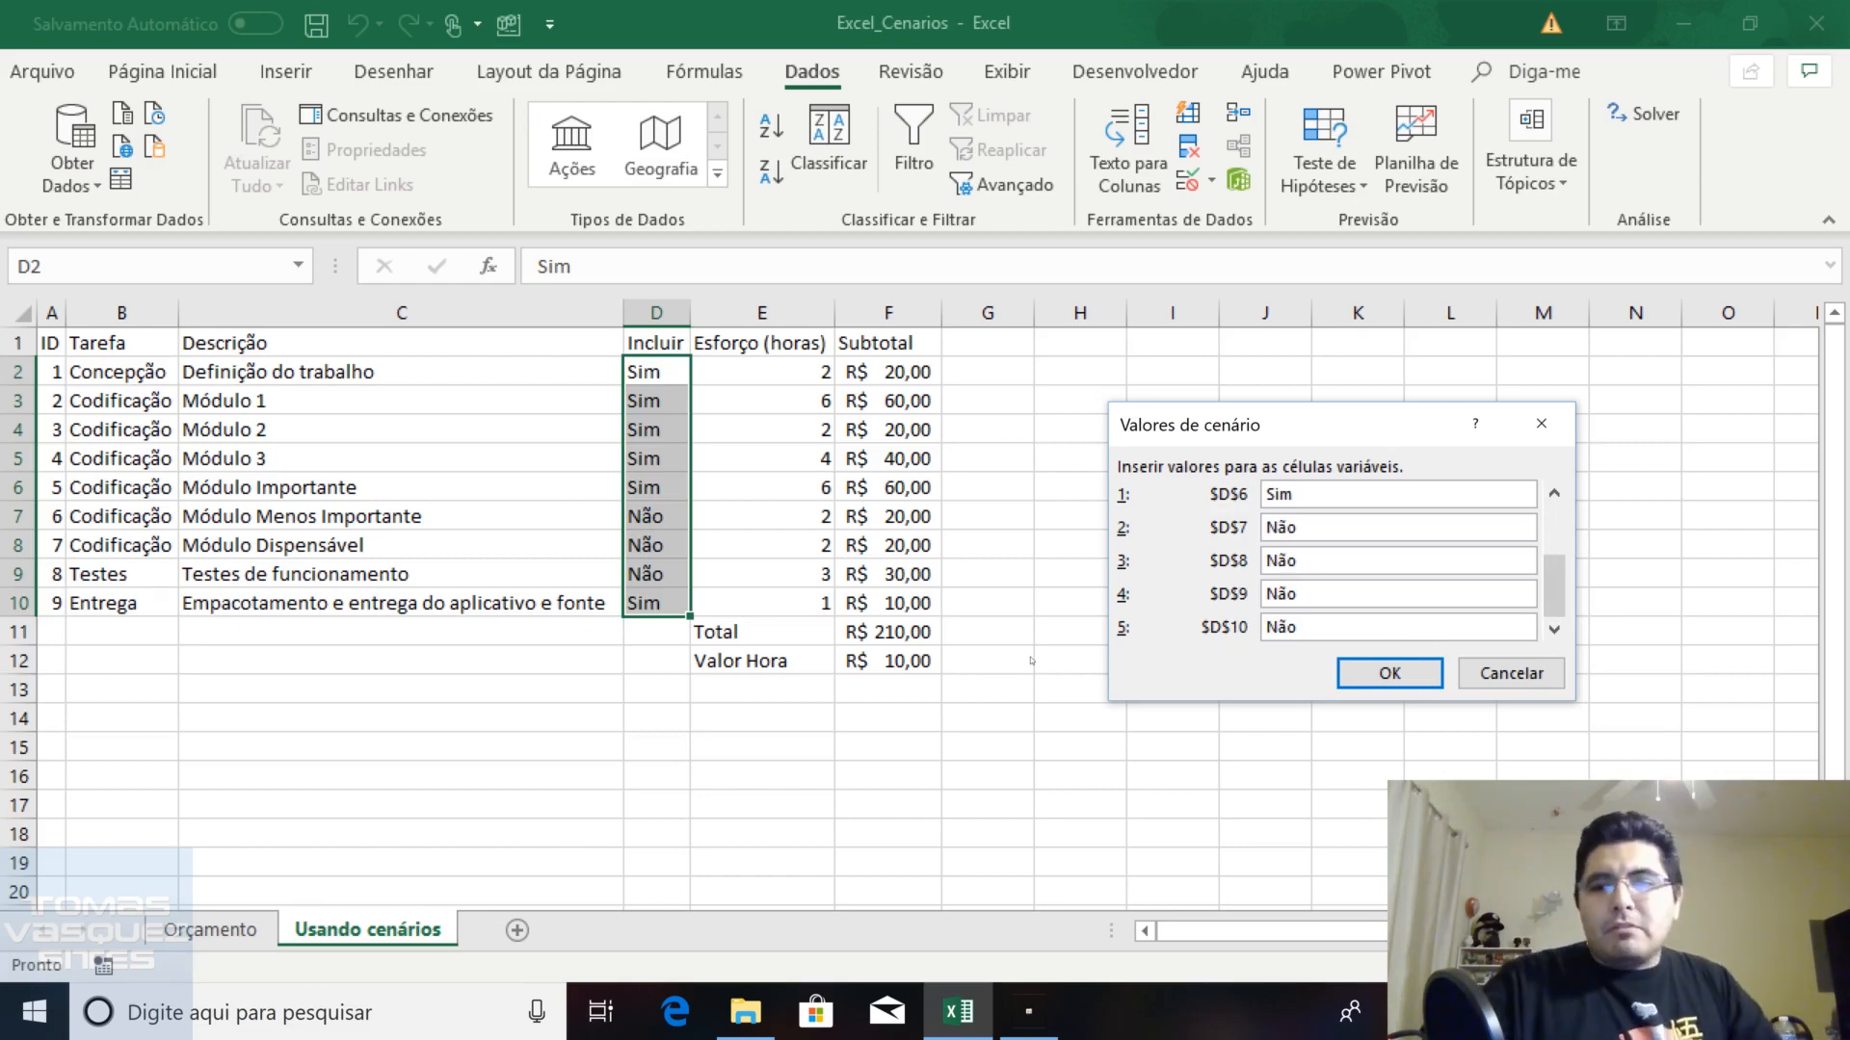
pyautogui.click(1387, 672)
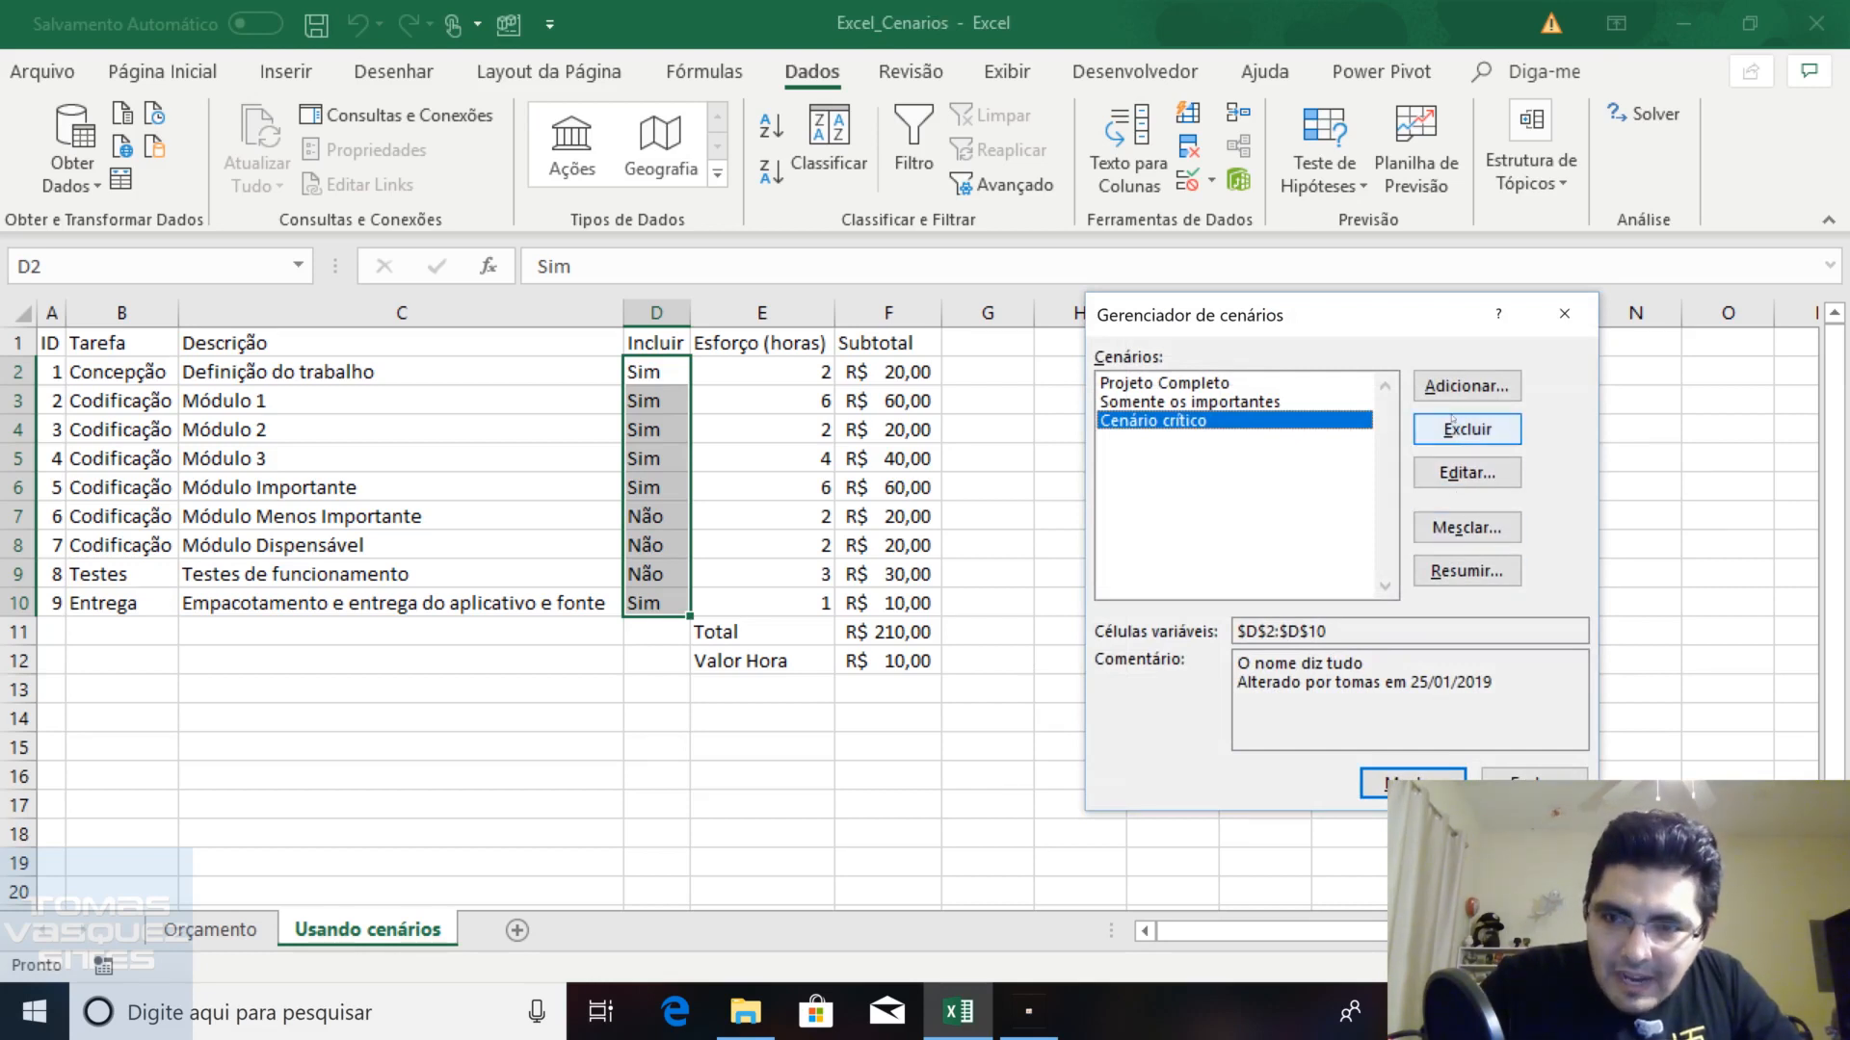
pyautogui.click(1383, 784)
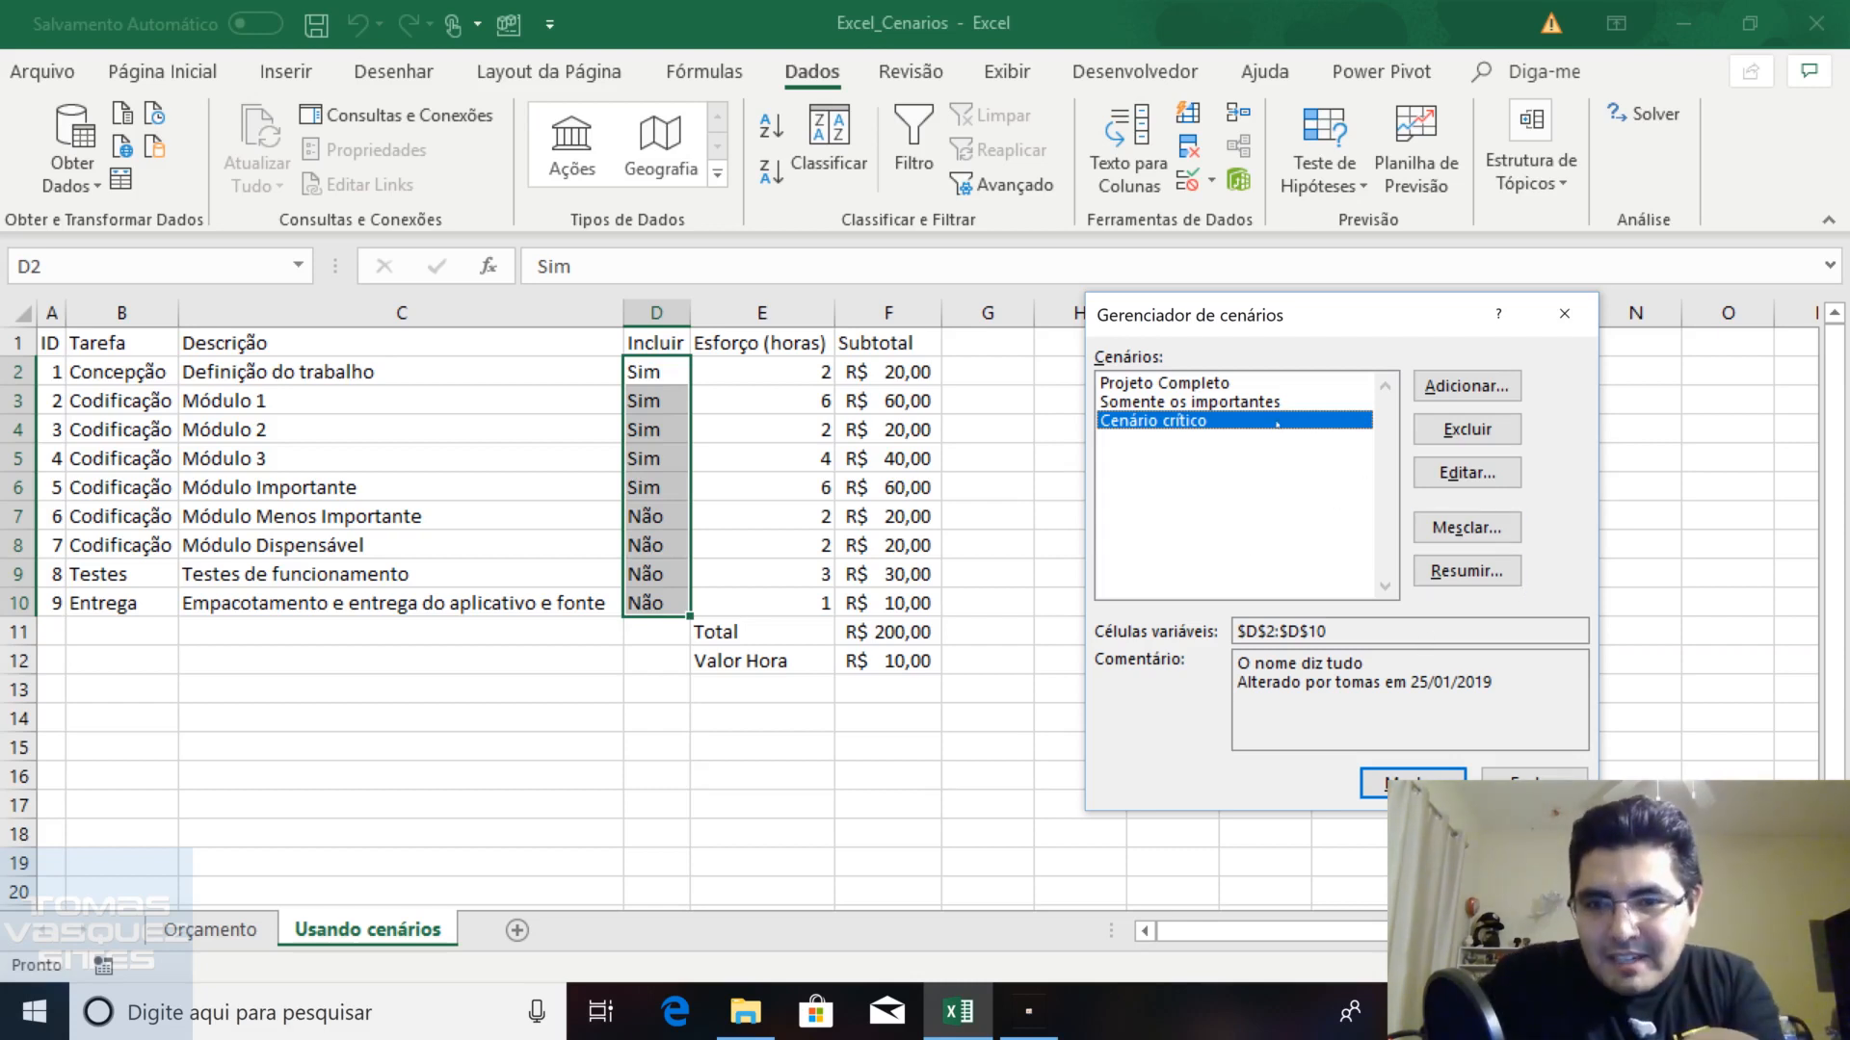
# Look through the three stored scenarios and their comments in the scenario manager
pyautogui.click(1253, 404)
pyautogui.click(1232, 386)
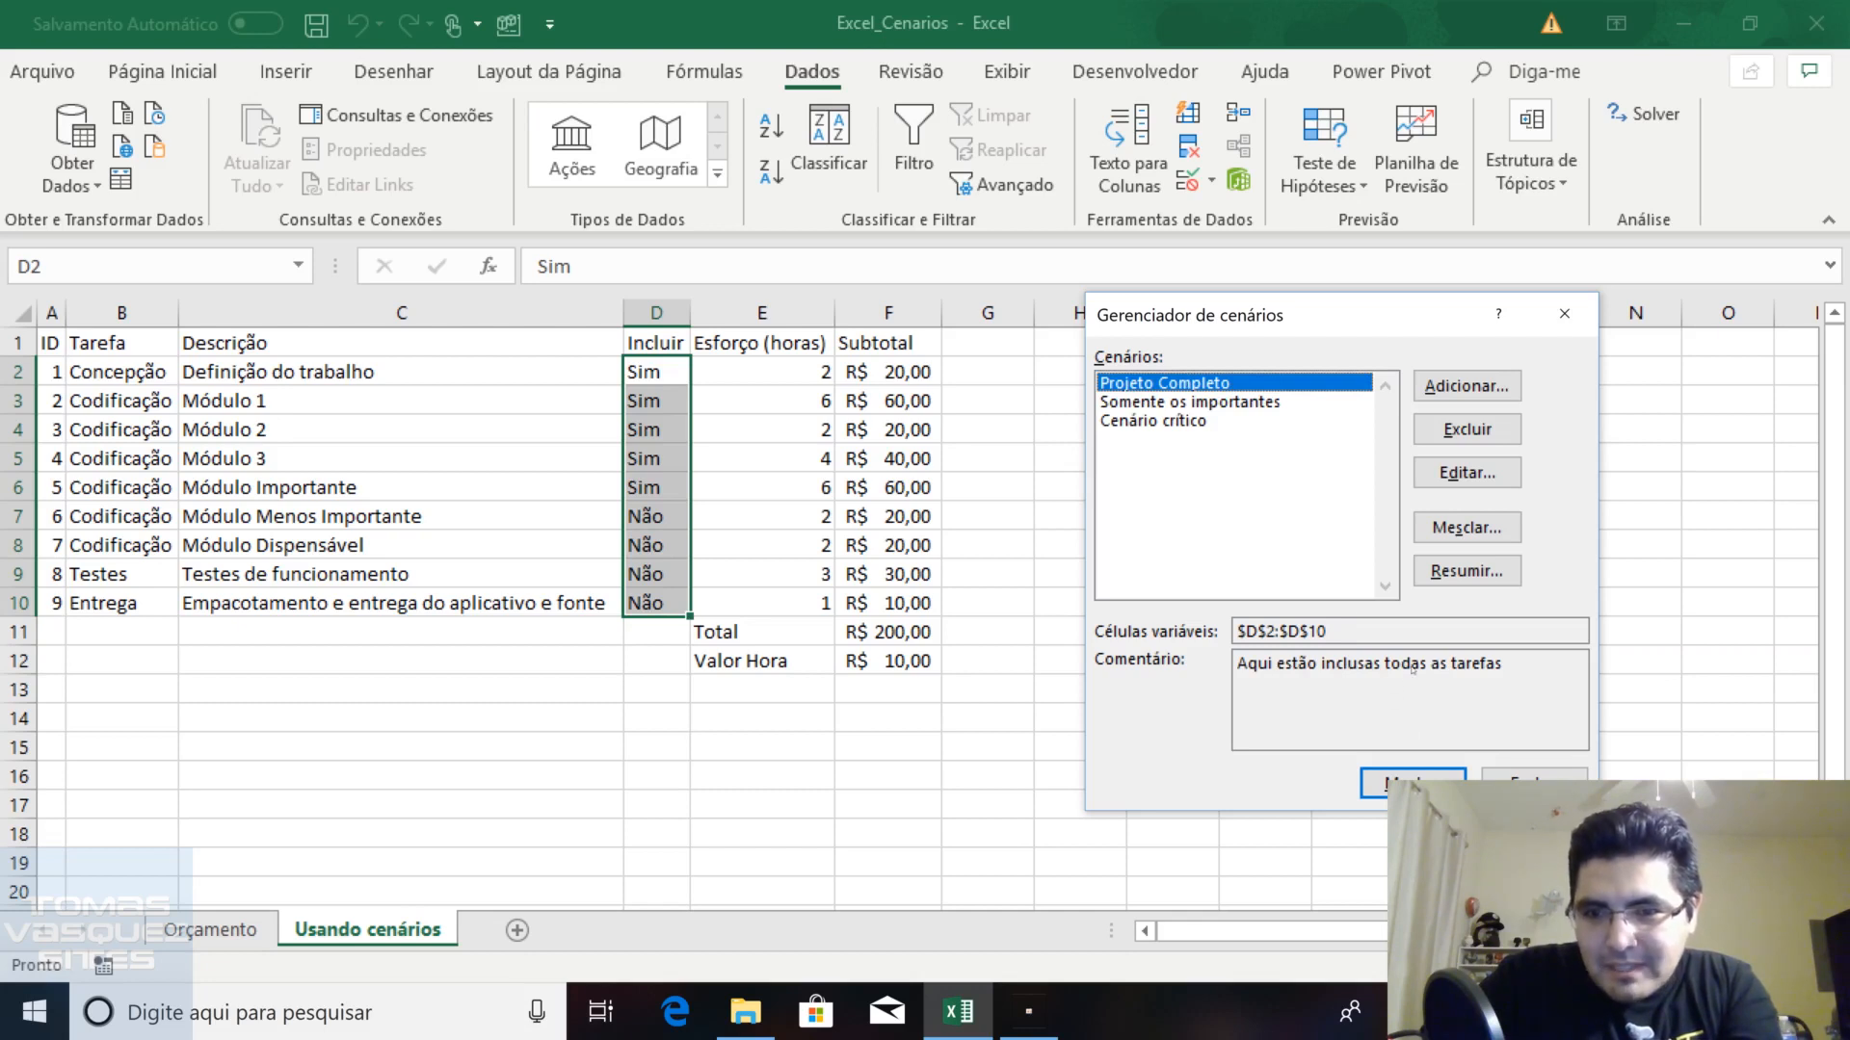
pyautogui.click(1223, 424)
pyautogui.click(1199, 404)
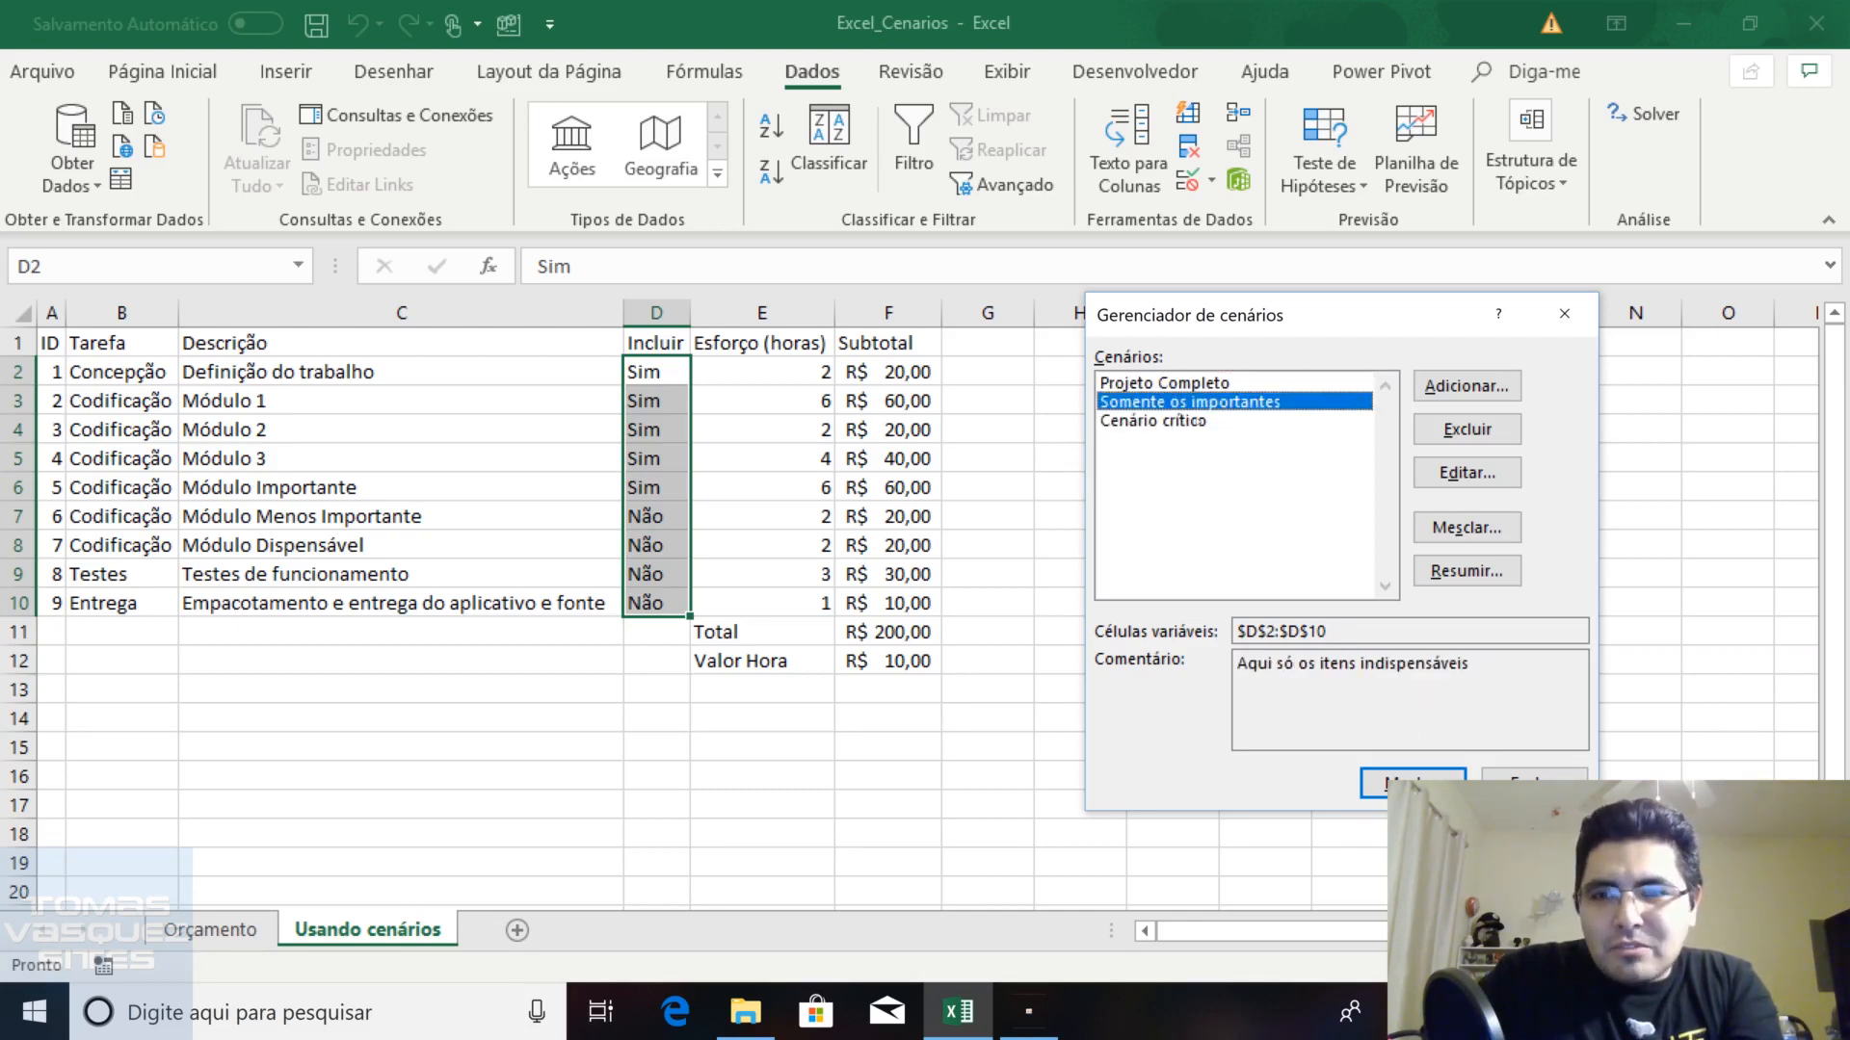
pyautogui.press('Down')
pyautogui.click(1204, 384)
pyautogui.click(1201, 423)
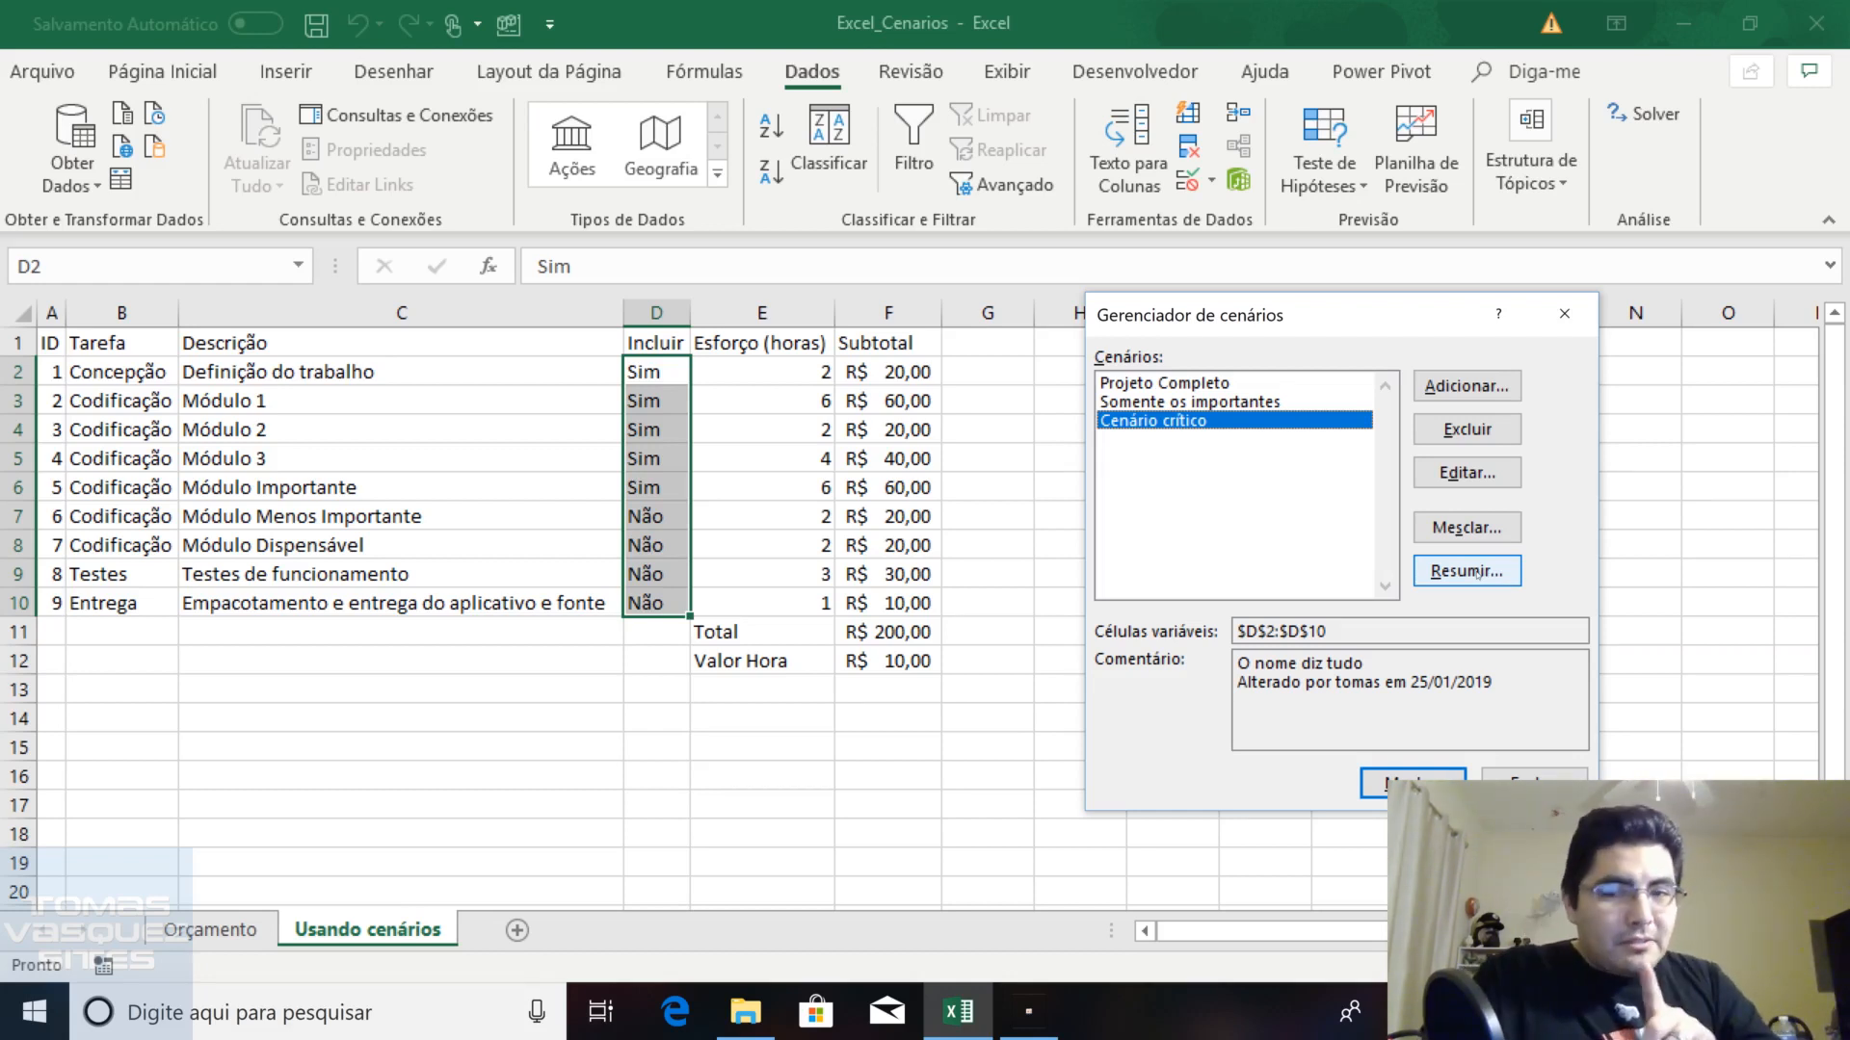
# Create a scenario summary report (Resumo do cenário) with F11 as the result cell
pyautogui.click(1479, 571)
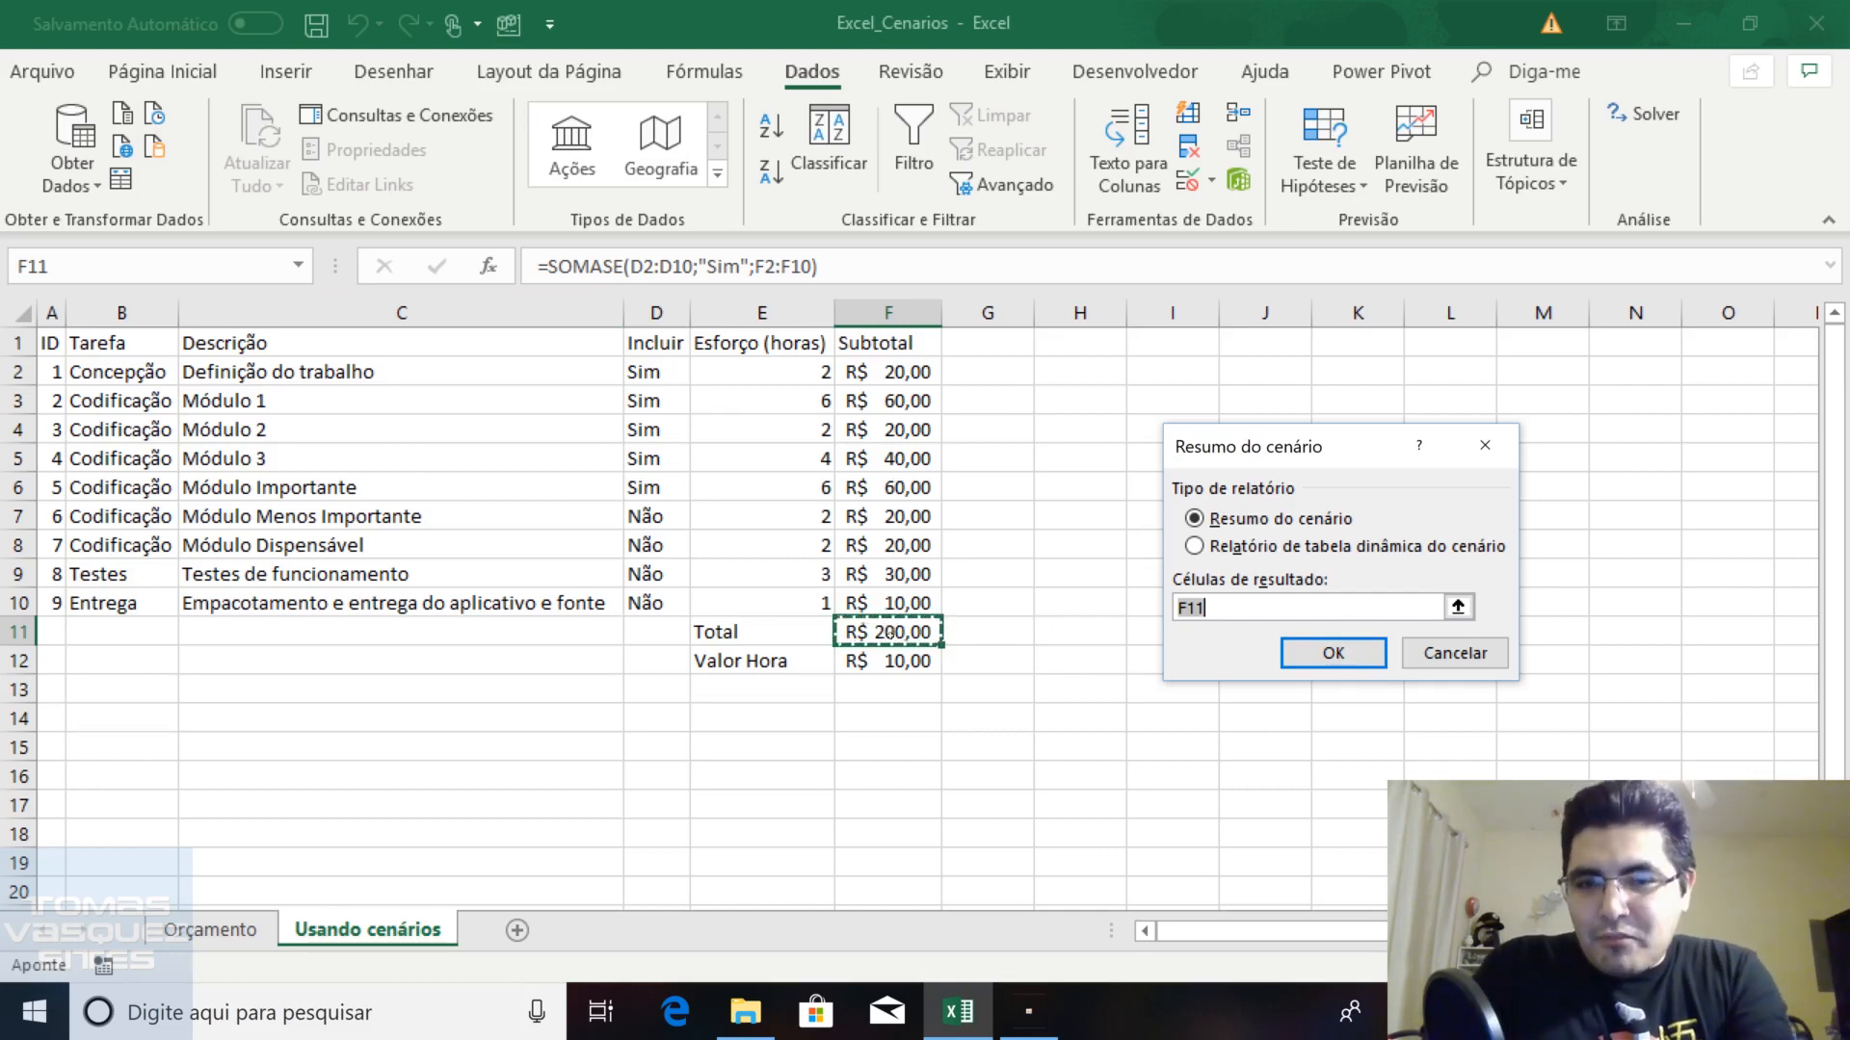
pyautogui.click(1348, 649)
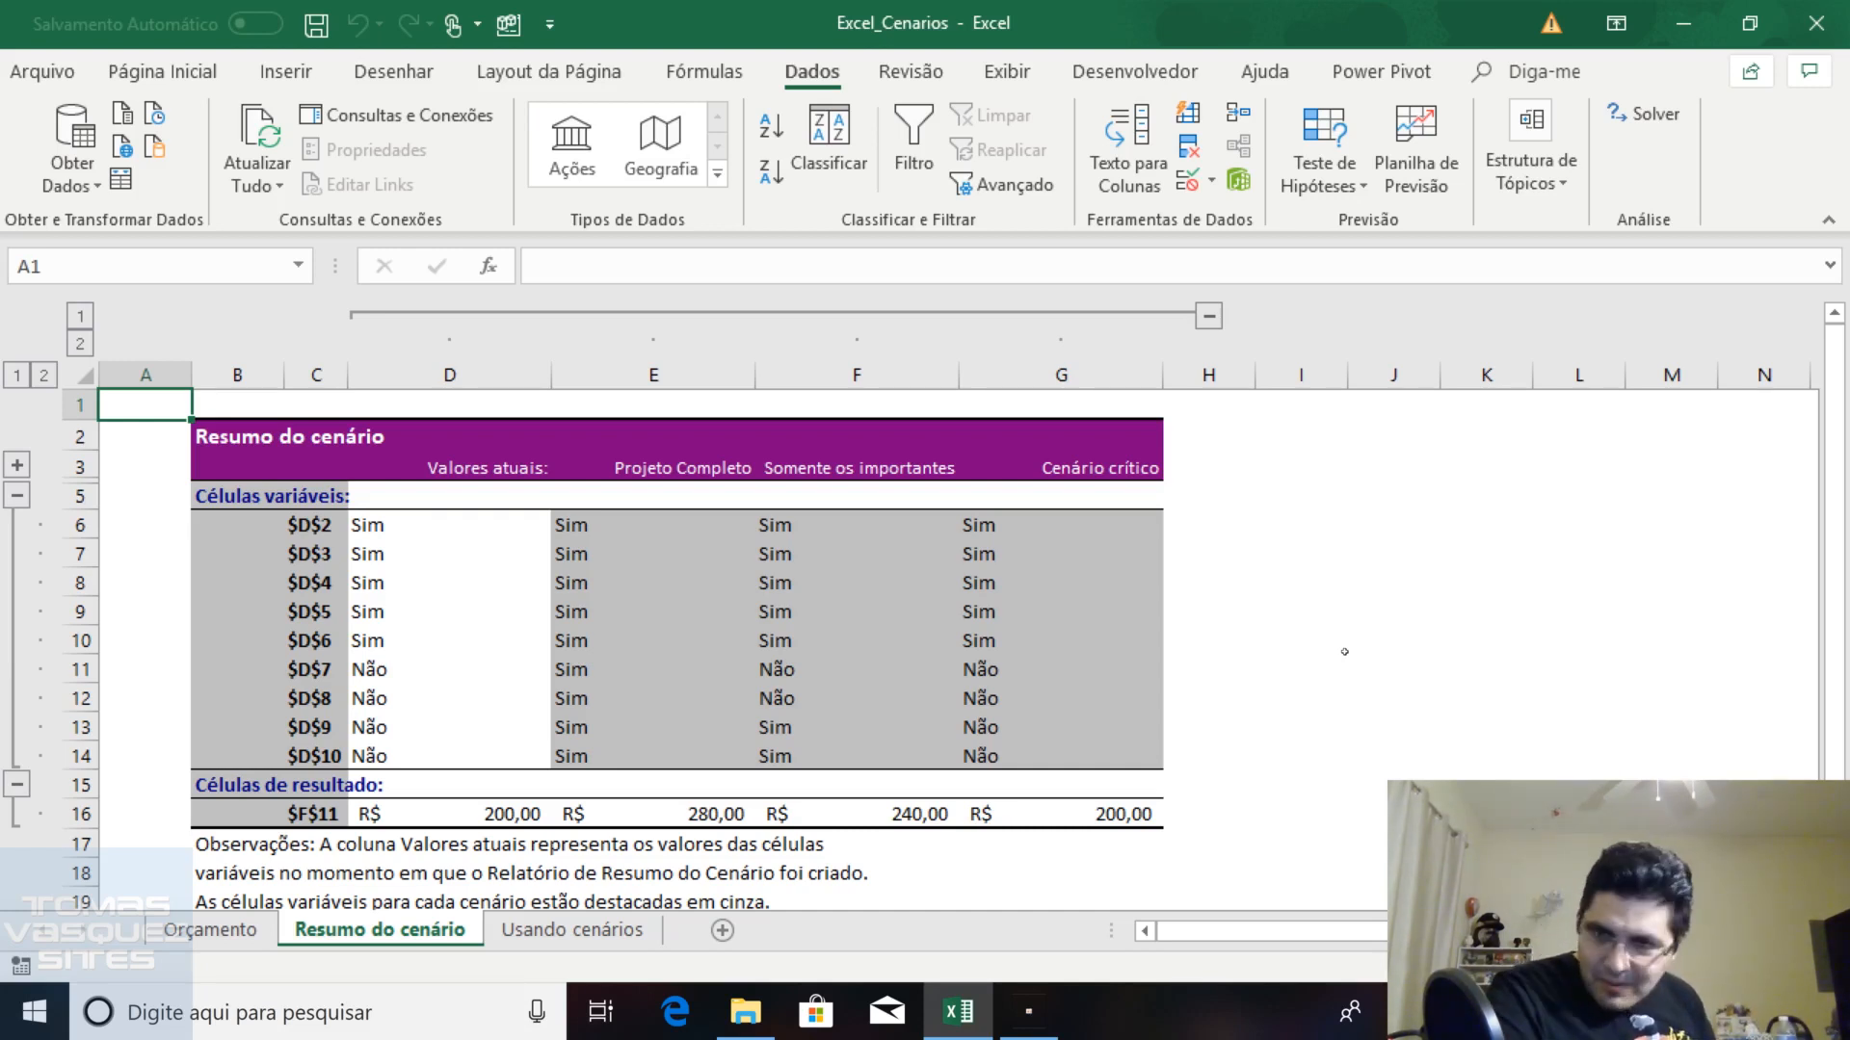
# Examine the variable cells, the current values and the scenario column headings in the summary report
pyautogui.moveTo(302, 525); pyautogui.dragTo(308, 756)
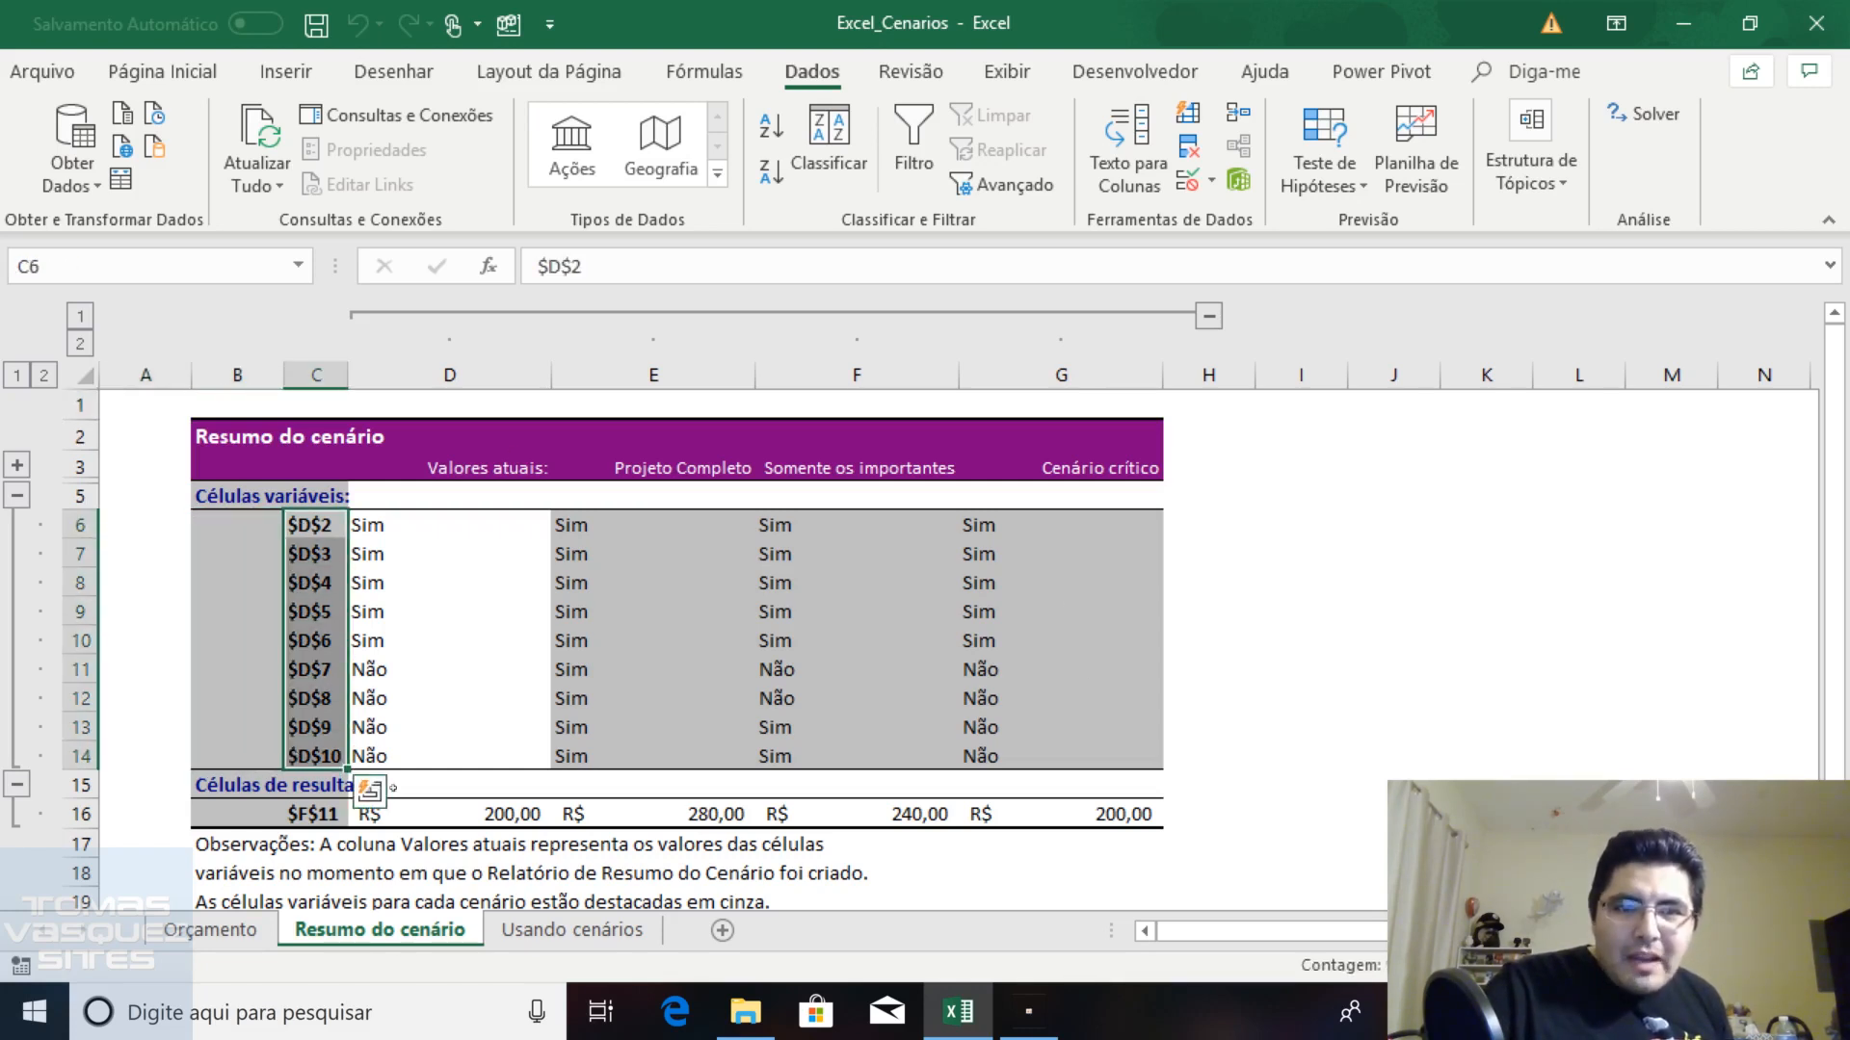
pyautogui.moveTo(361, 525); pyautogui.dragTo(359, 728)
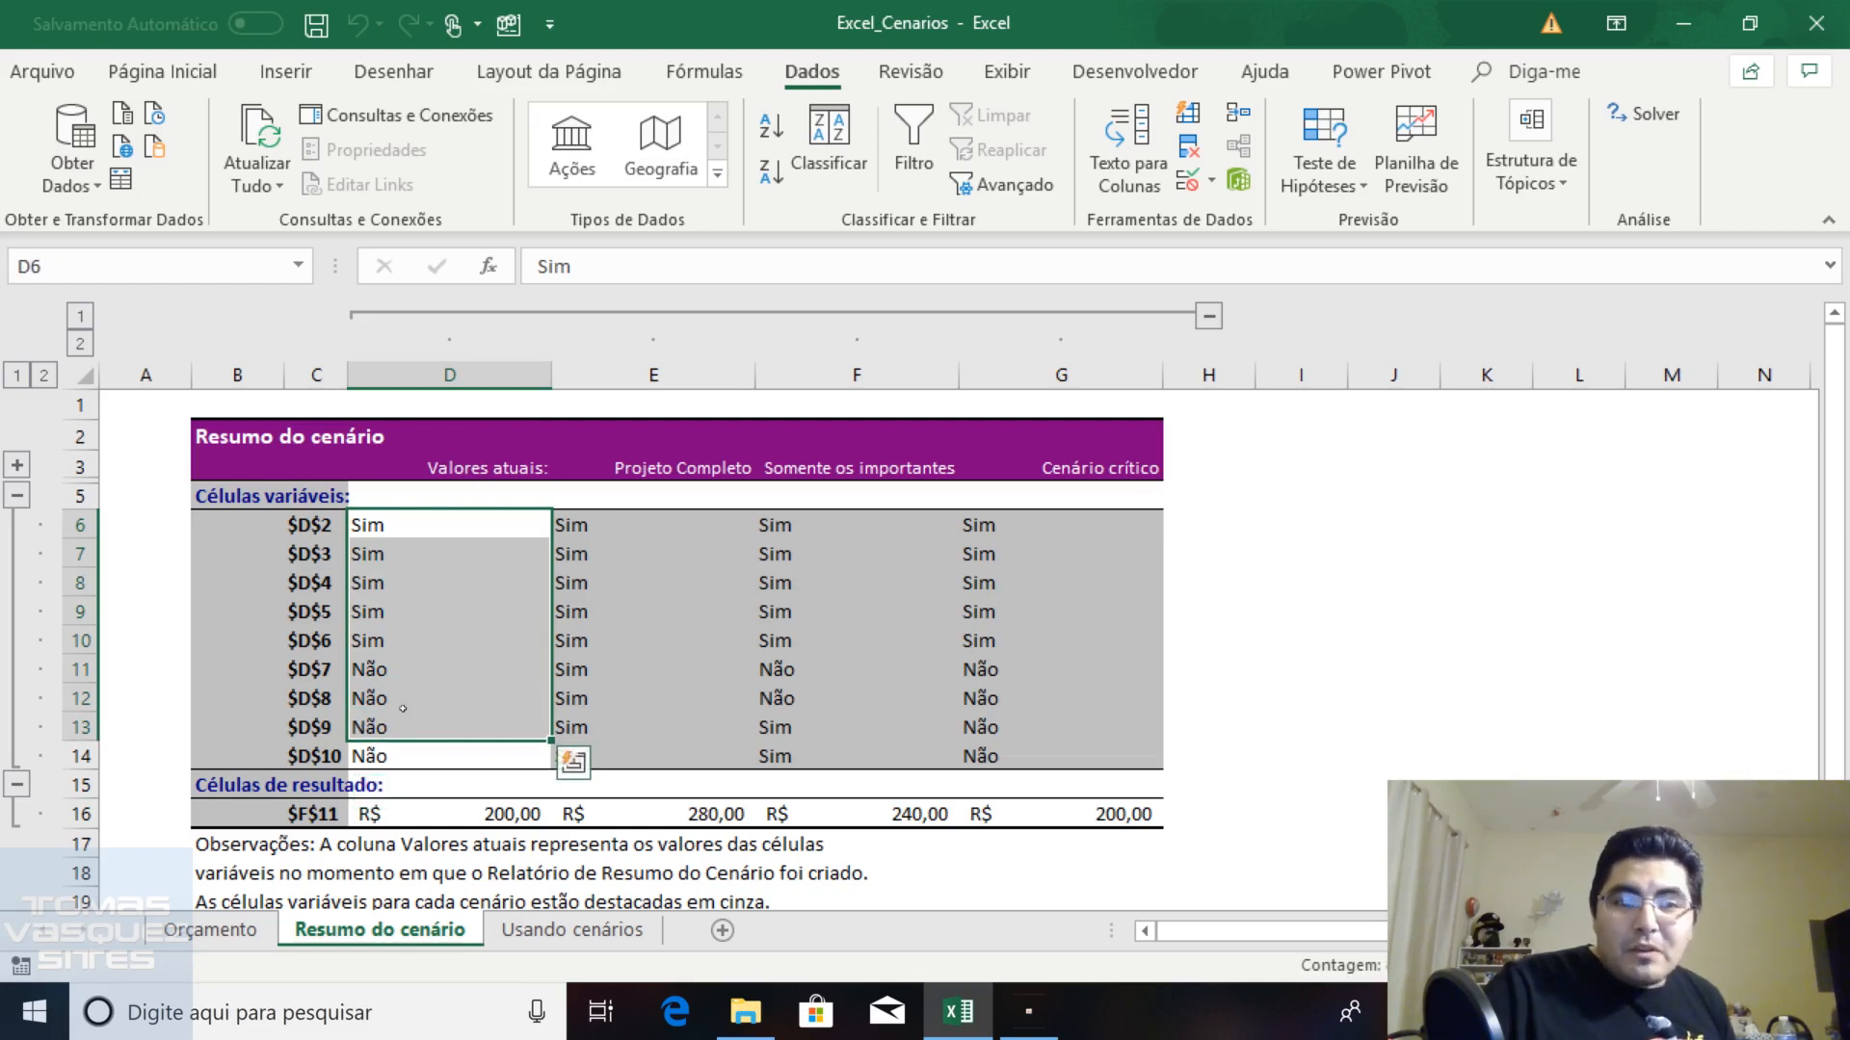
pyautogui.click(401, 746)
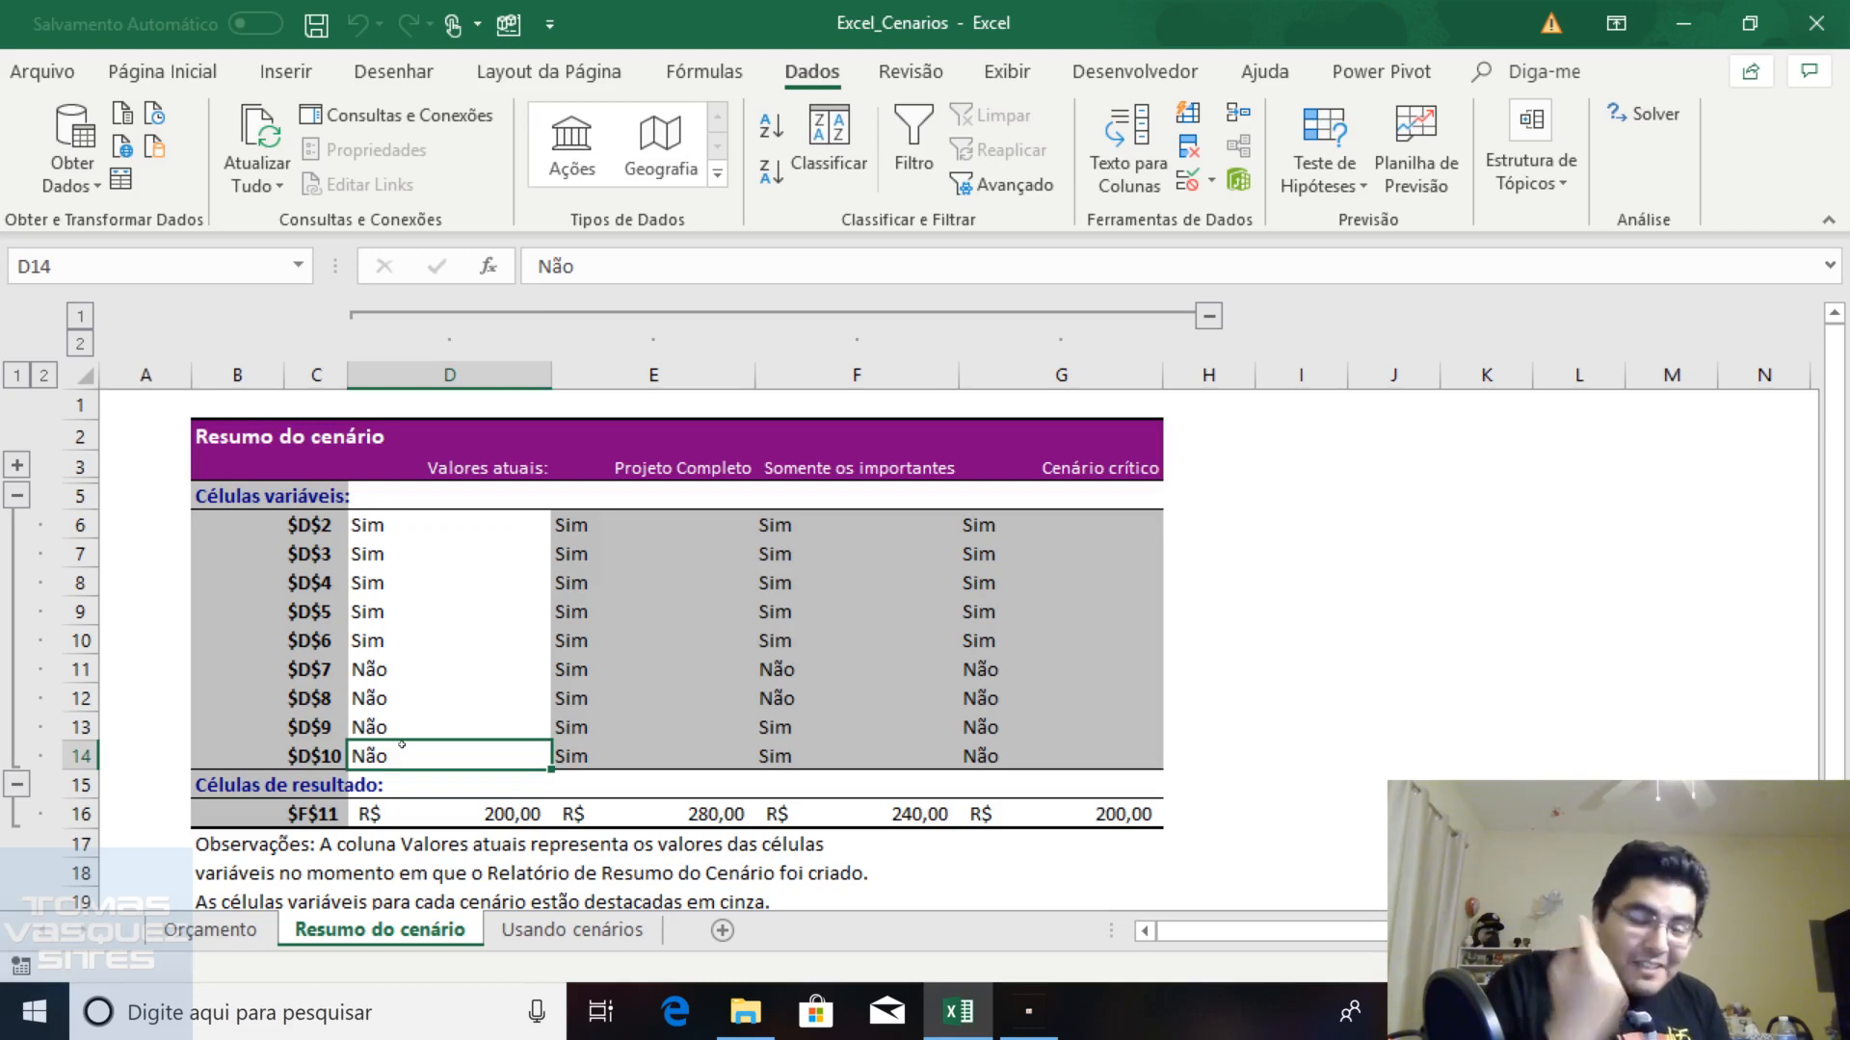
pyautogui.click(655, 469)
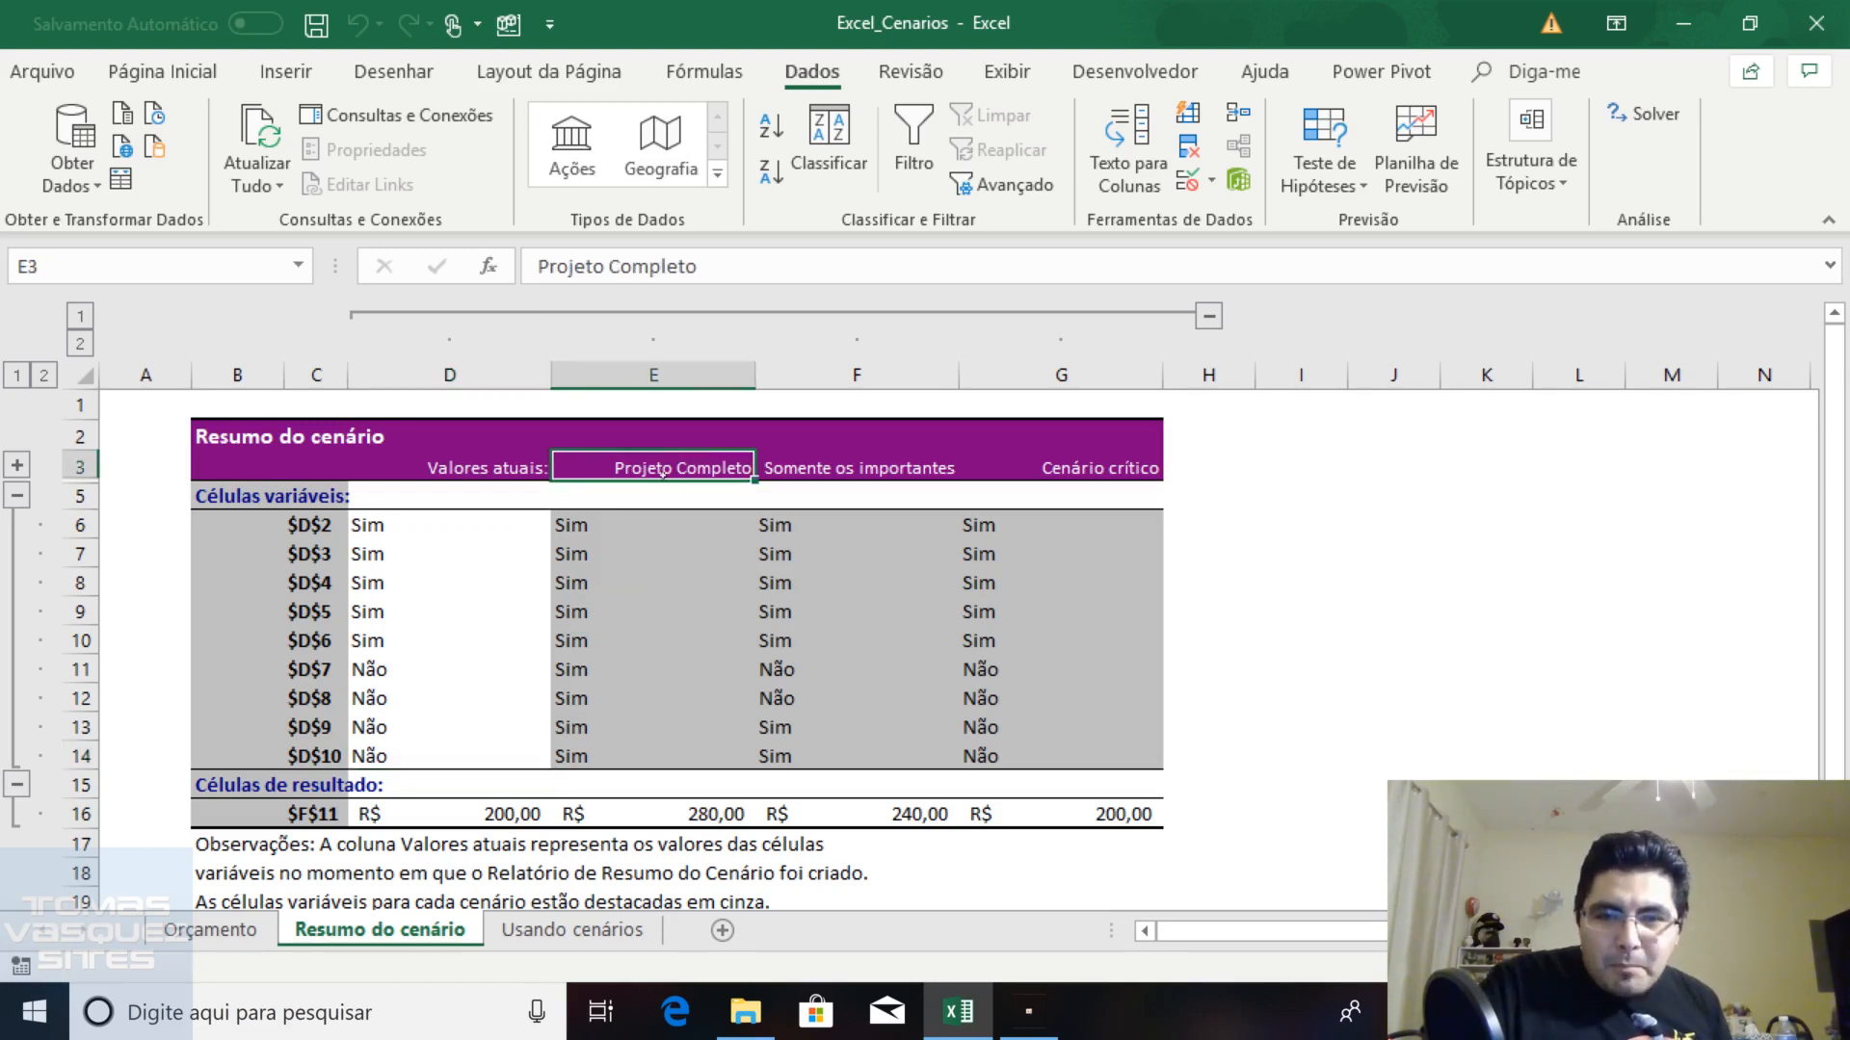
pyautogui.click(831, 470)
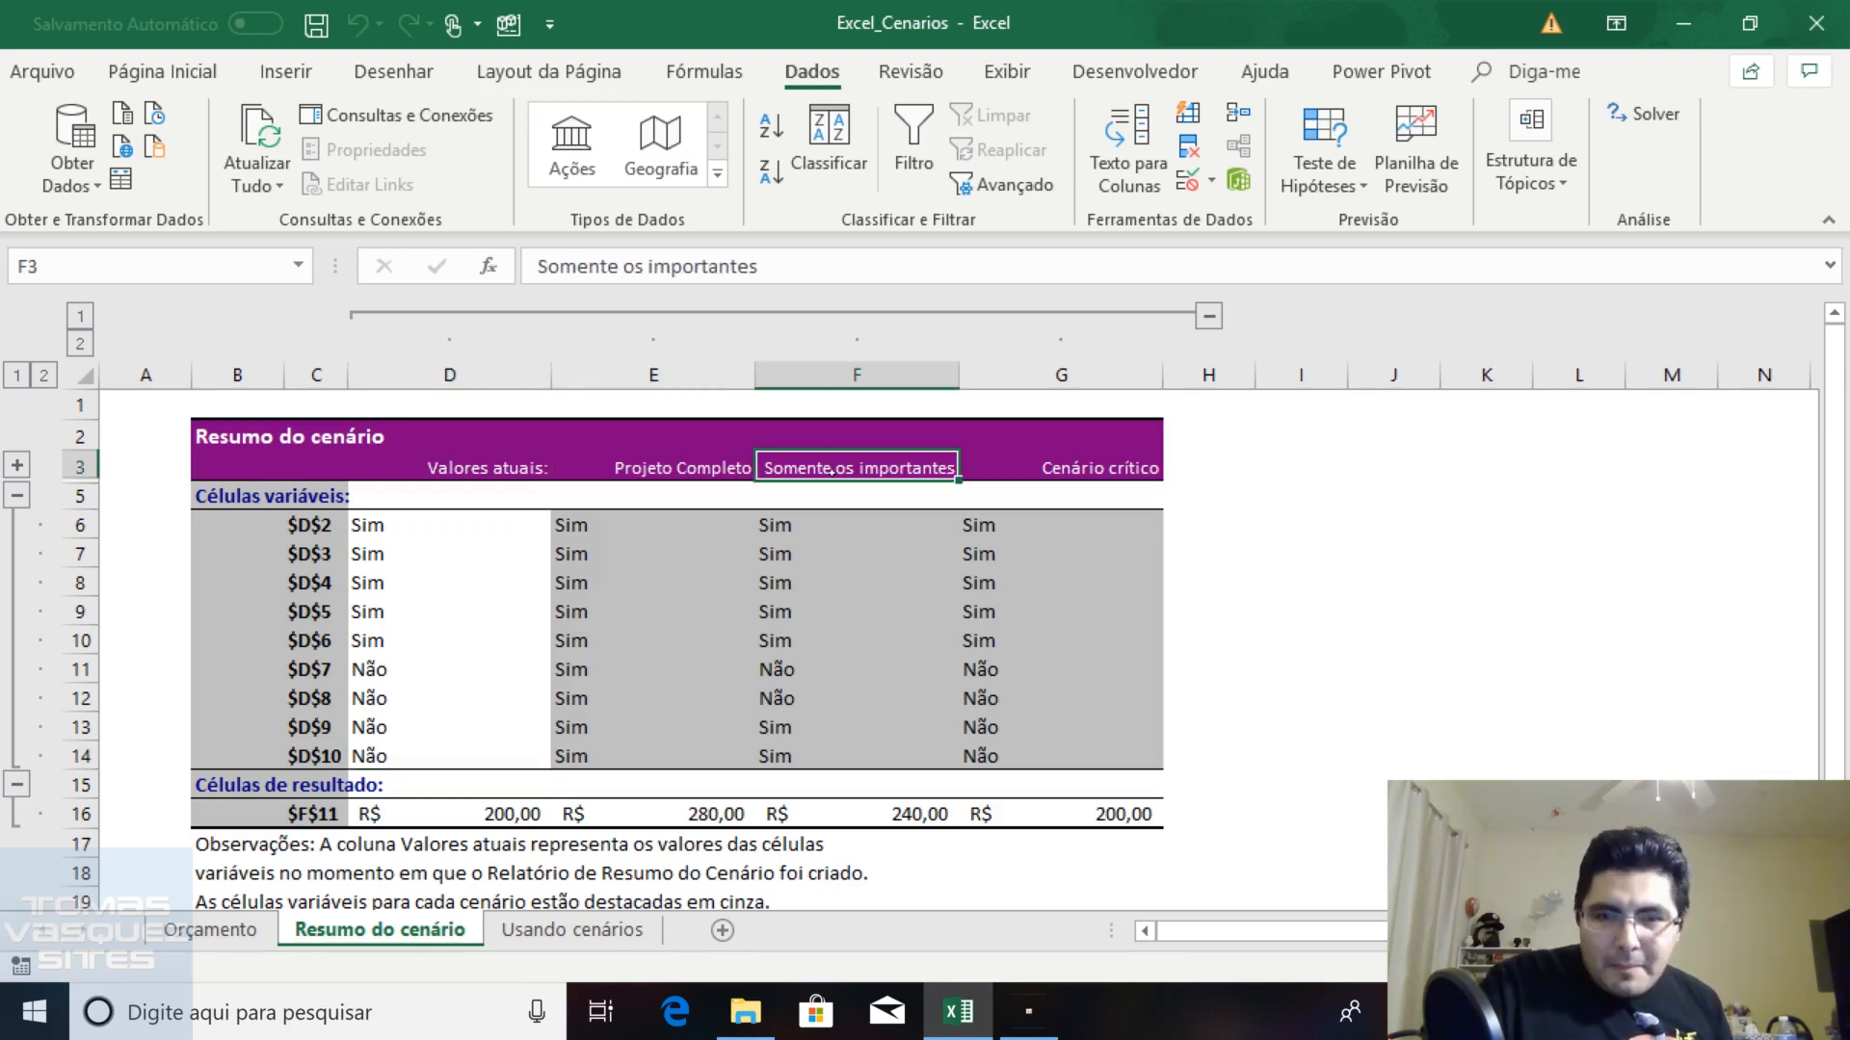
pyautogui.click(1079, 470)
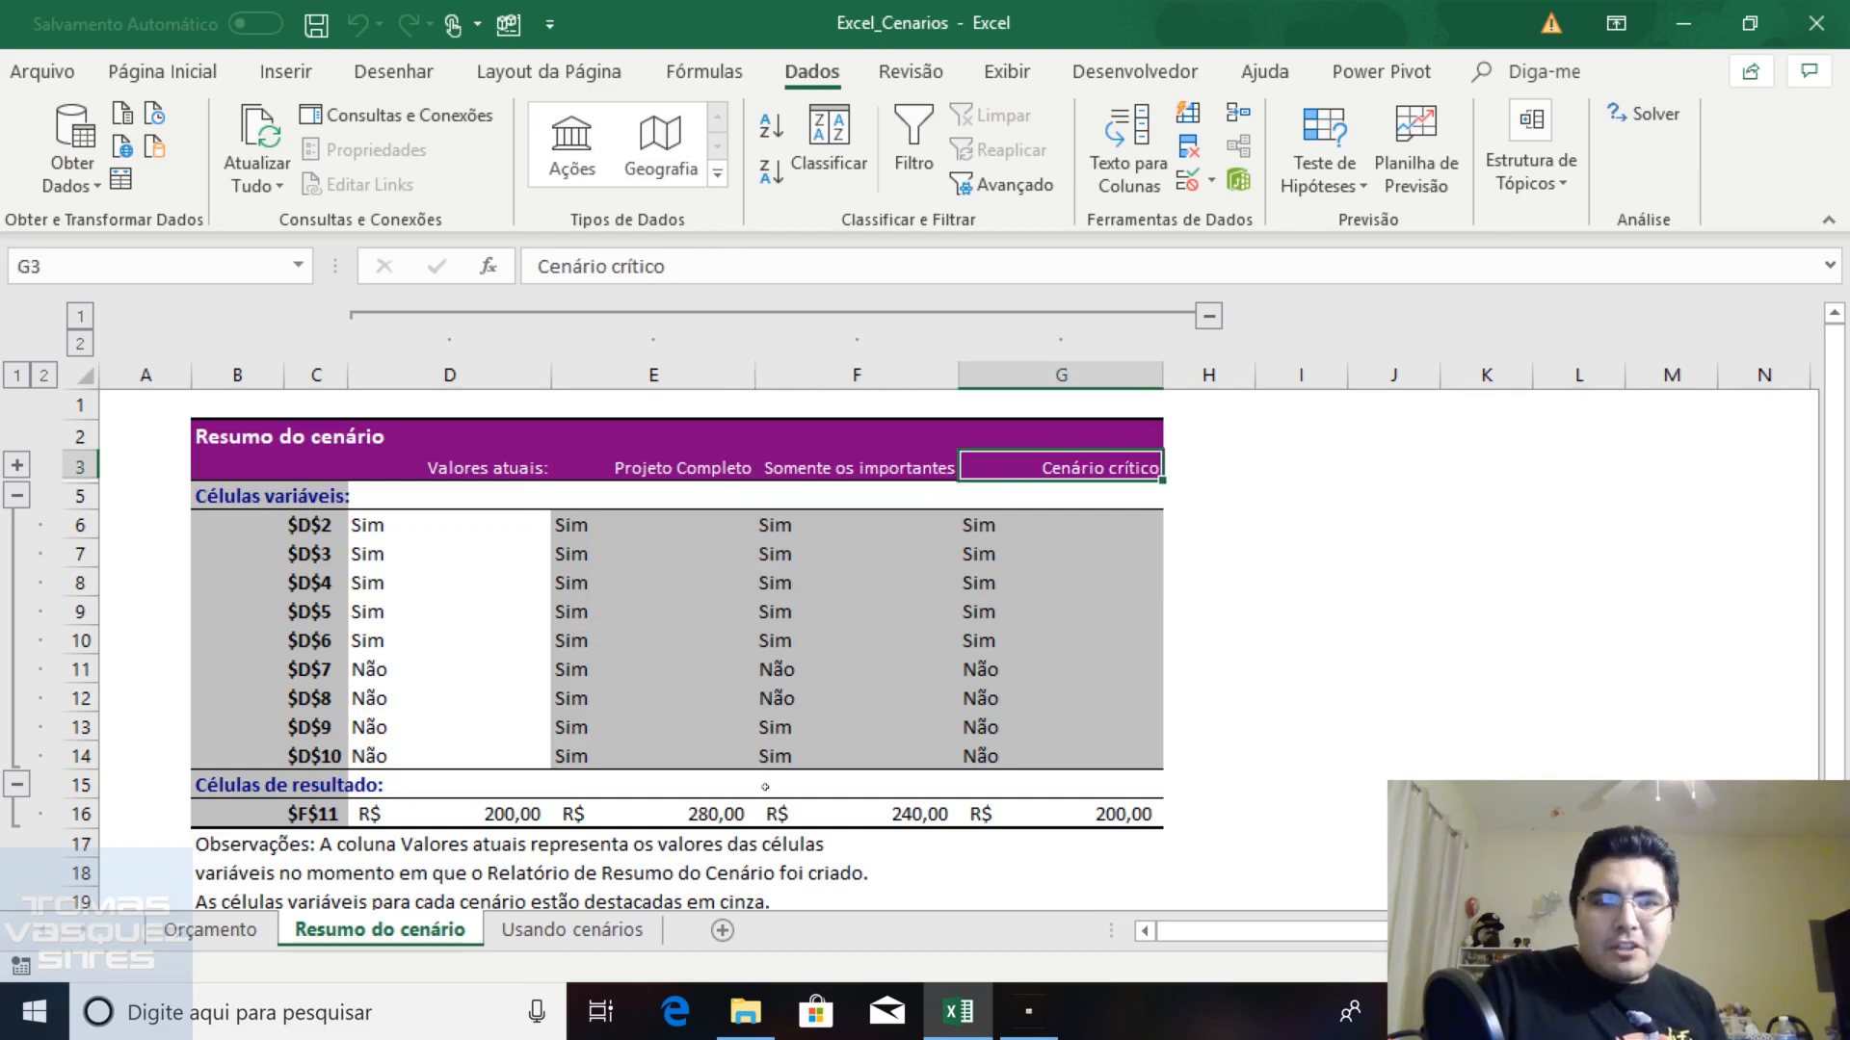
# Compare the result cell's totals across the scenarios and check the notes below the summary report
pyautogui.click(487, 816)
pyautogui.click(727, 815)
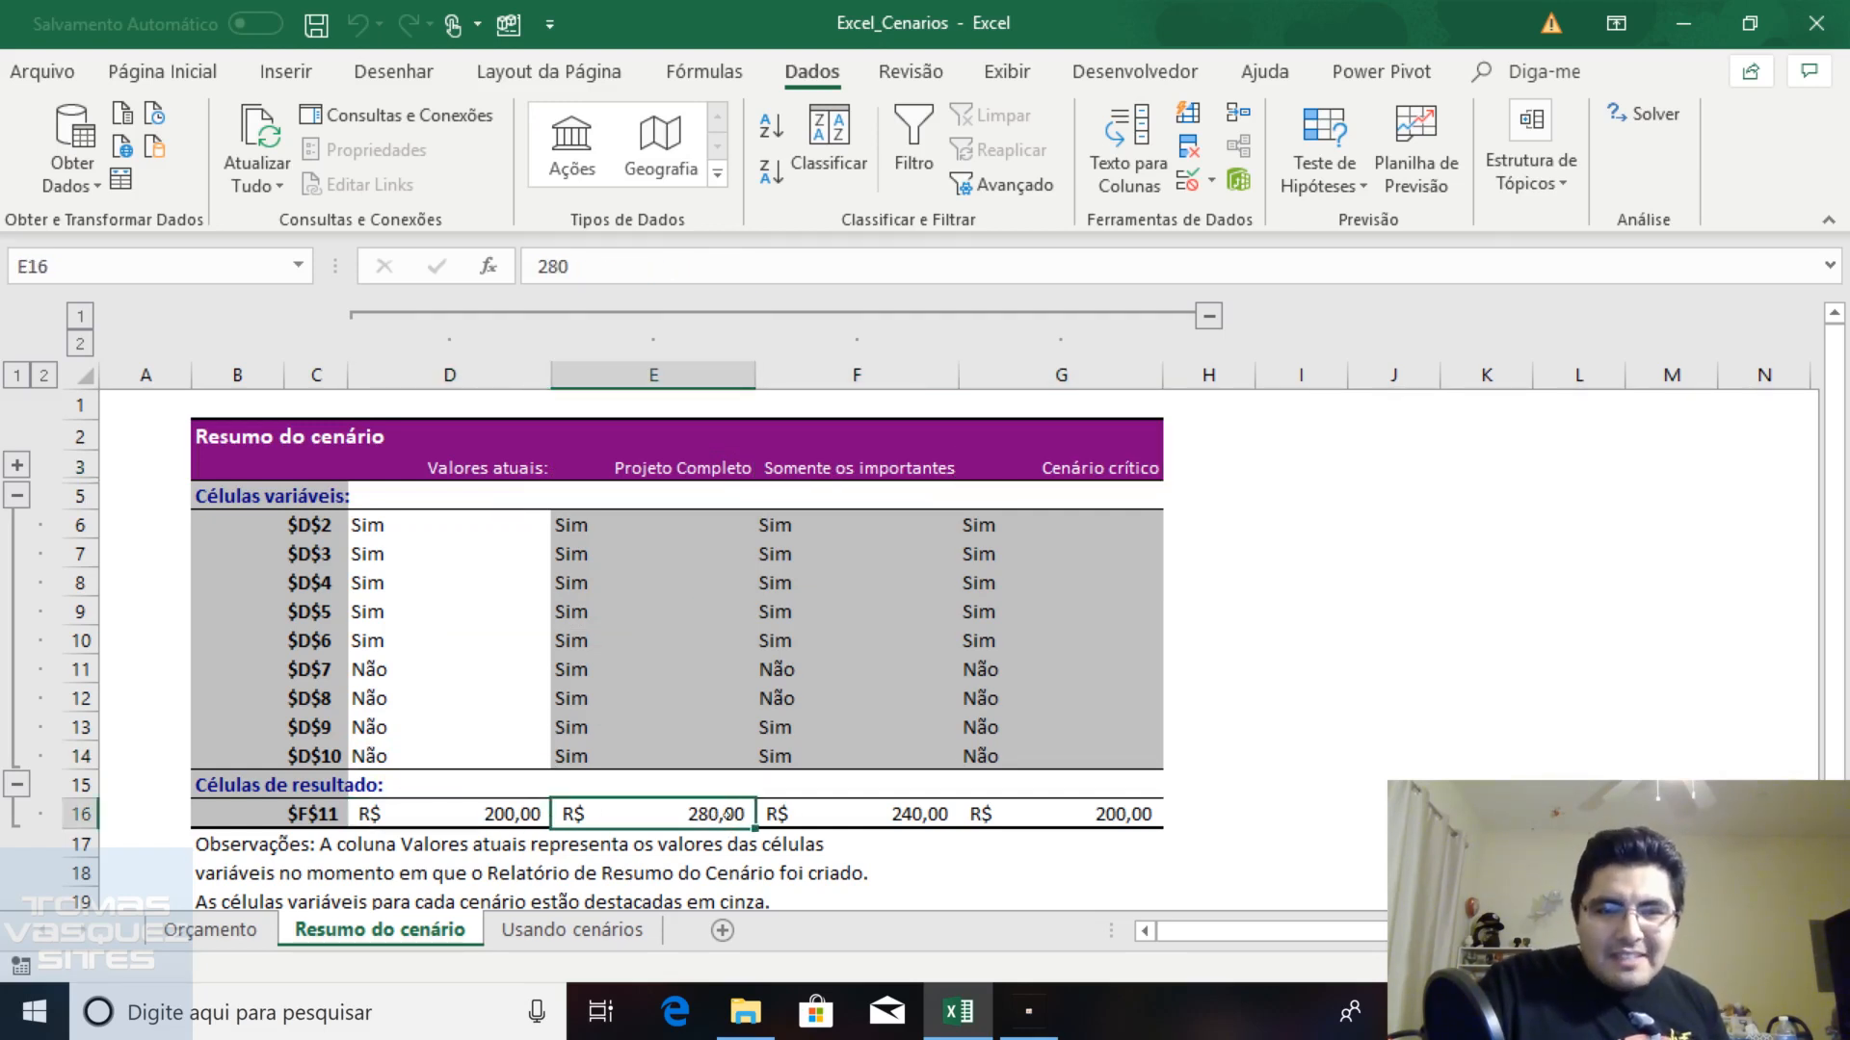
pyautogui.click(867, 820)
pyautogui.press('Right')
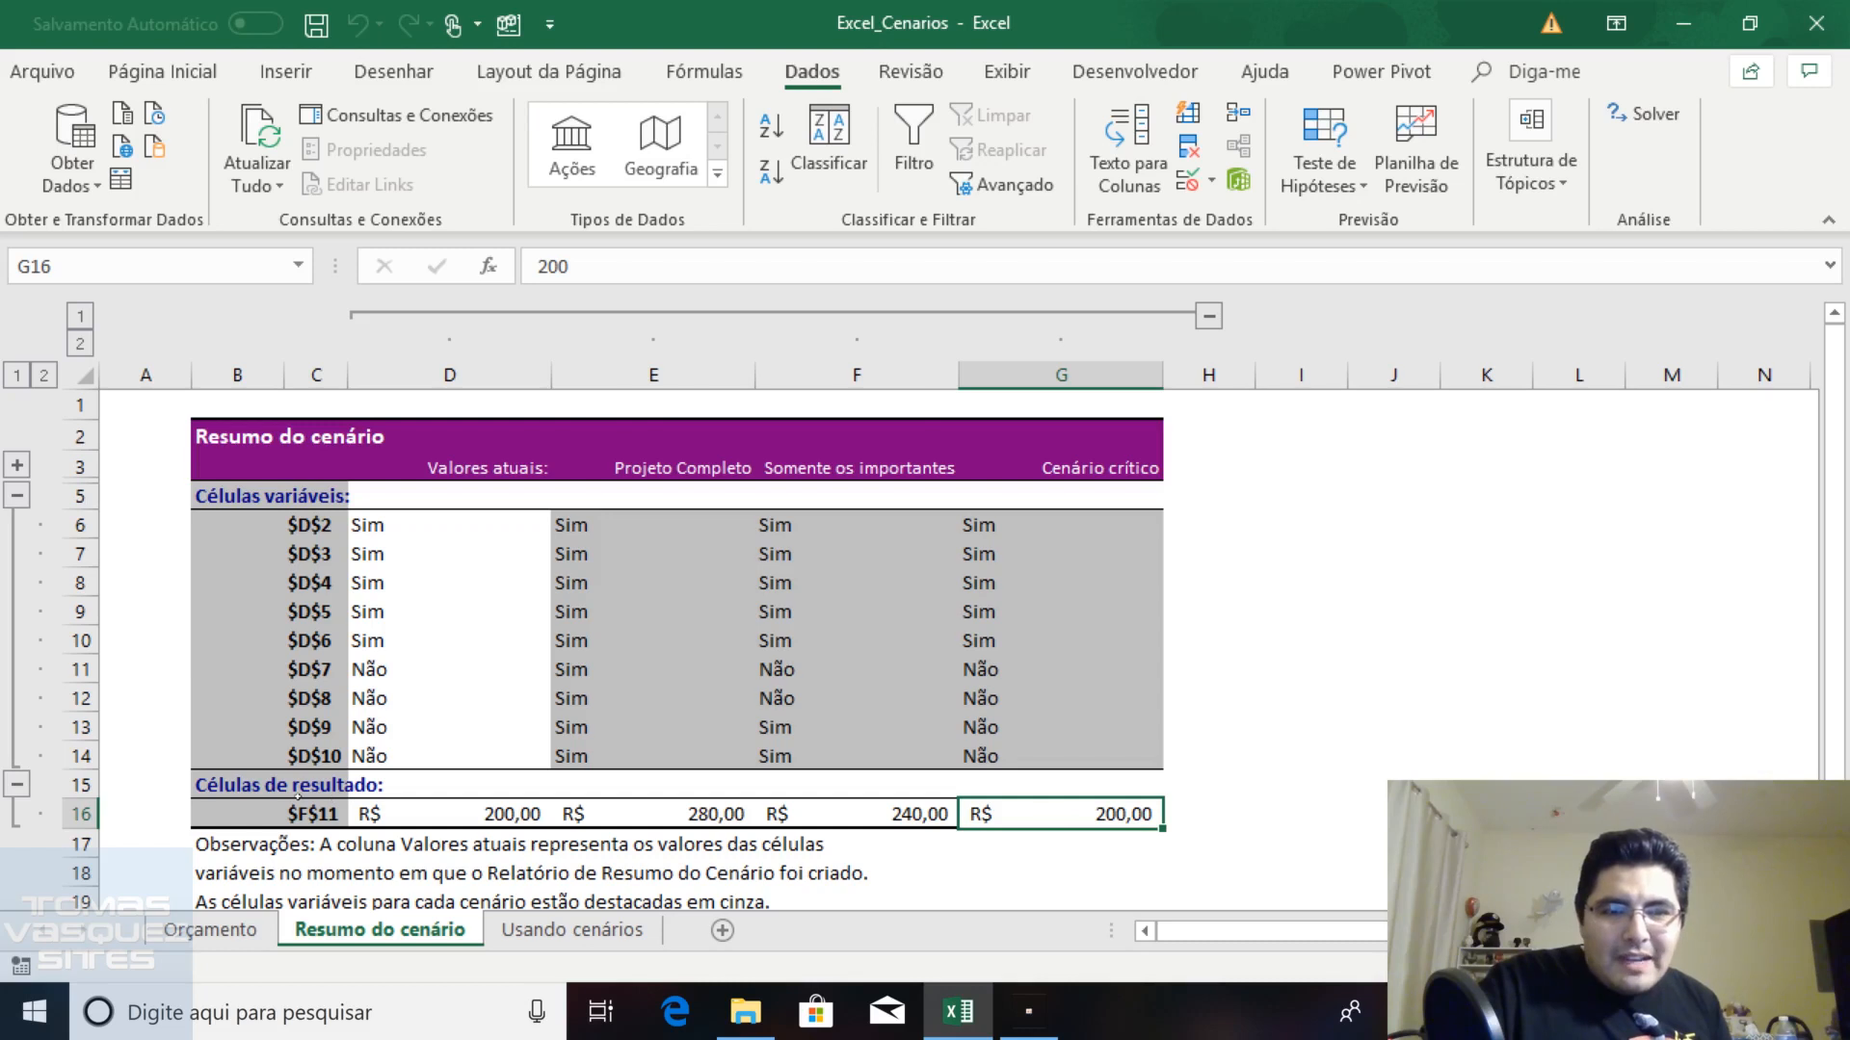
pyautogui.click(308, 818)
pyautogui.scroll(-2, 815, 767)
pyautogui.scroll(1, 814, 769)
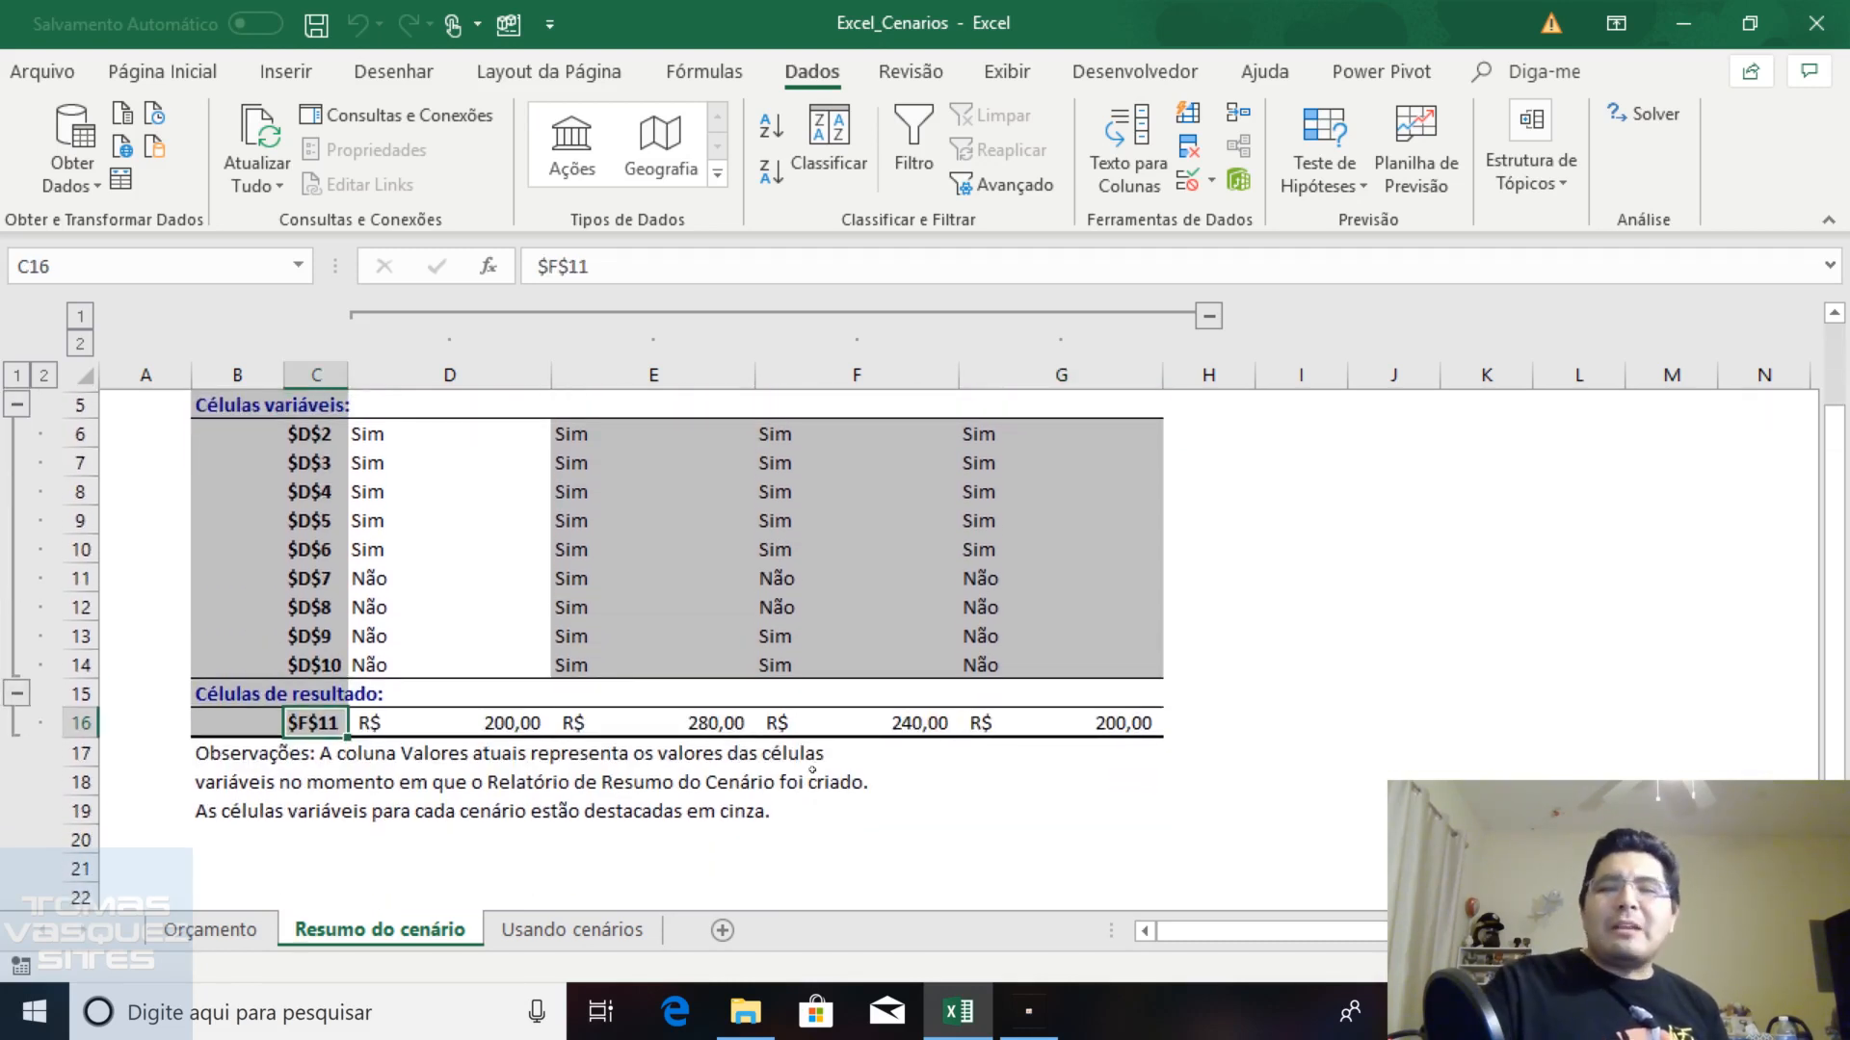
pyautogui.scroll(1, 812, 768)
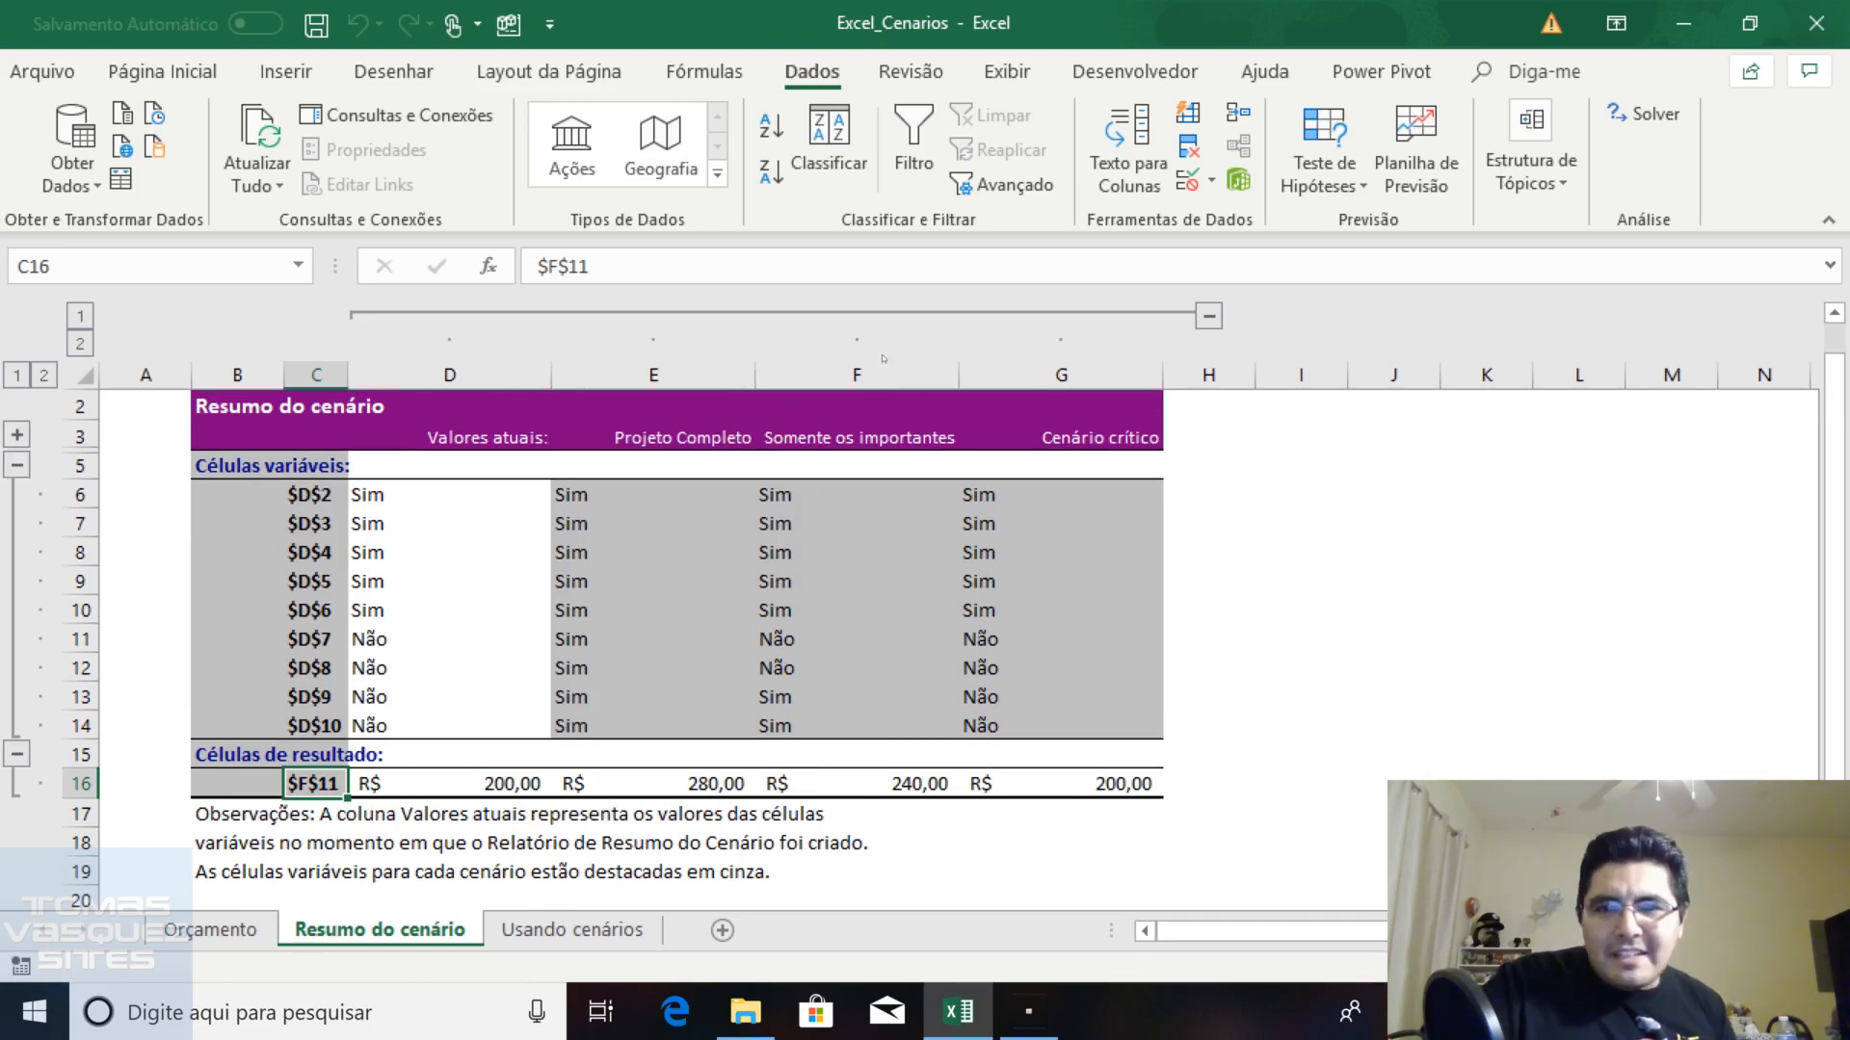
# Collapse and re-expand the grouped scenario columns, and expand the hidden row with the scenario comments
pyautogui.click(1208, 316)
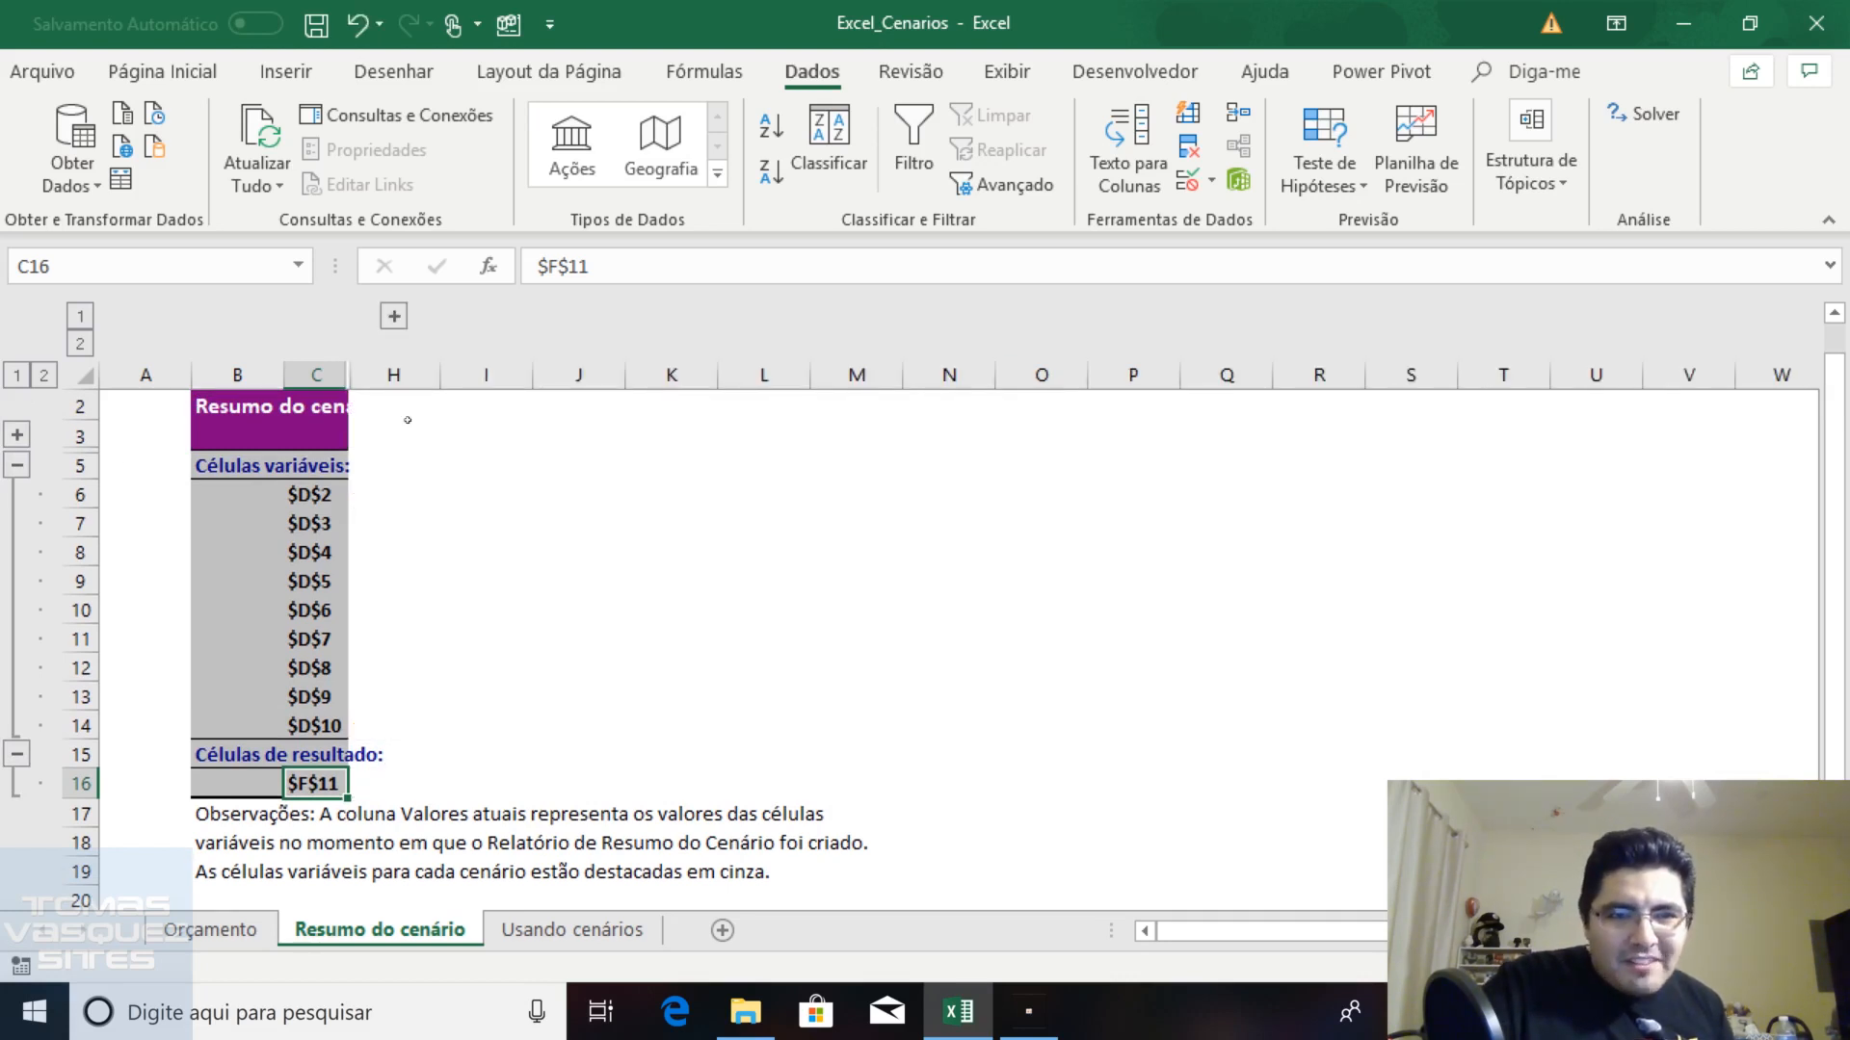
pyautogui.click(394, 318)
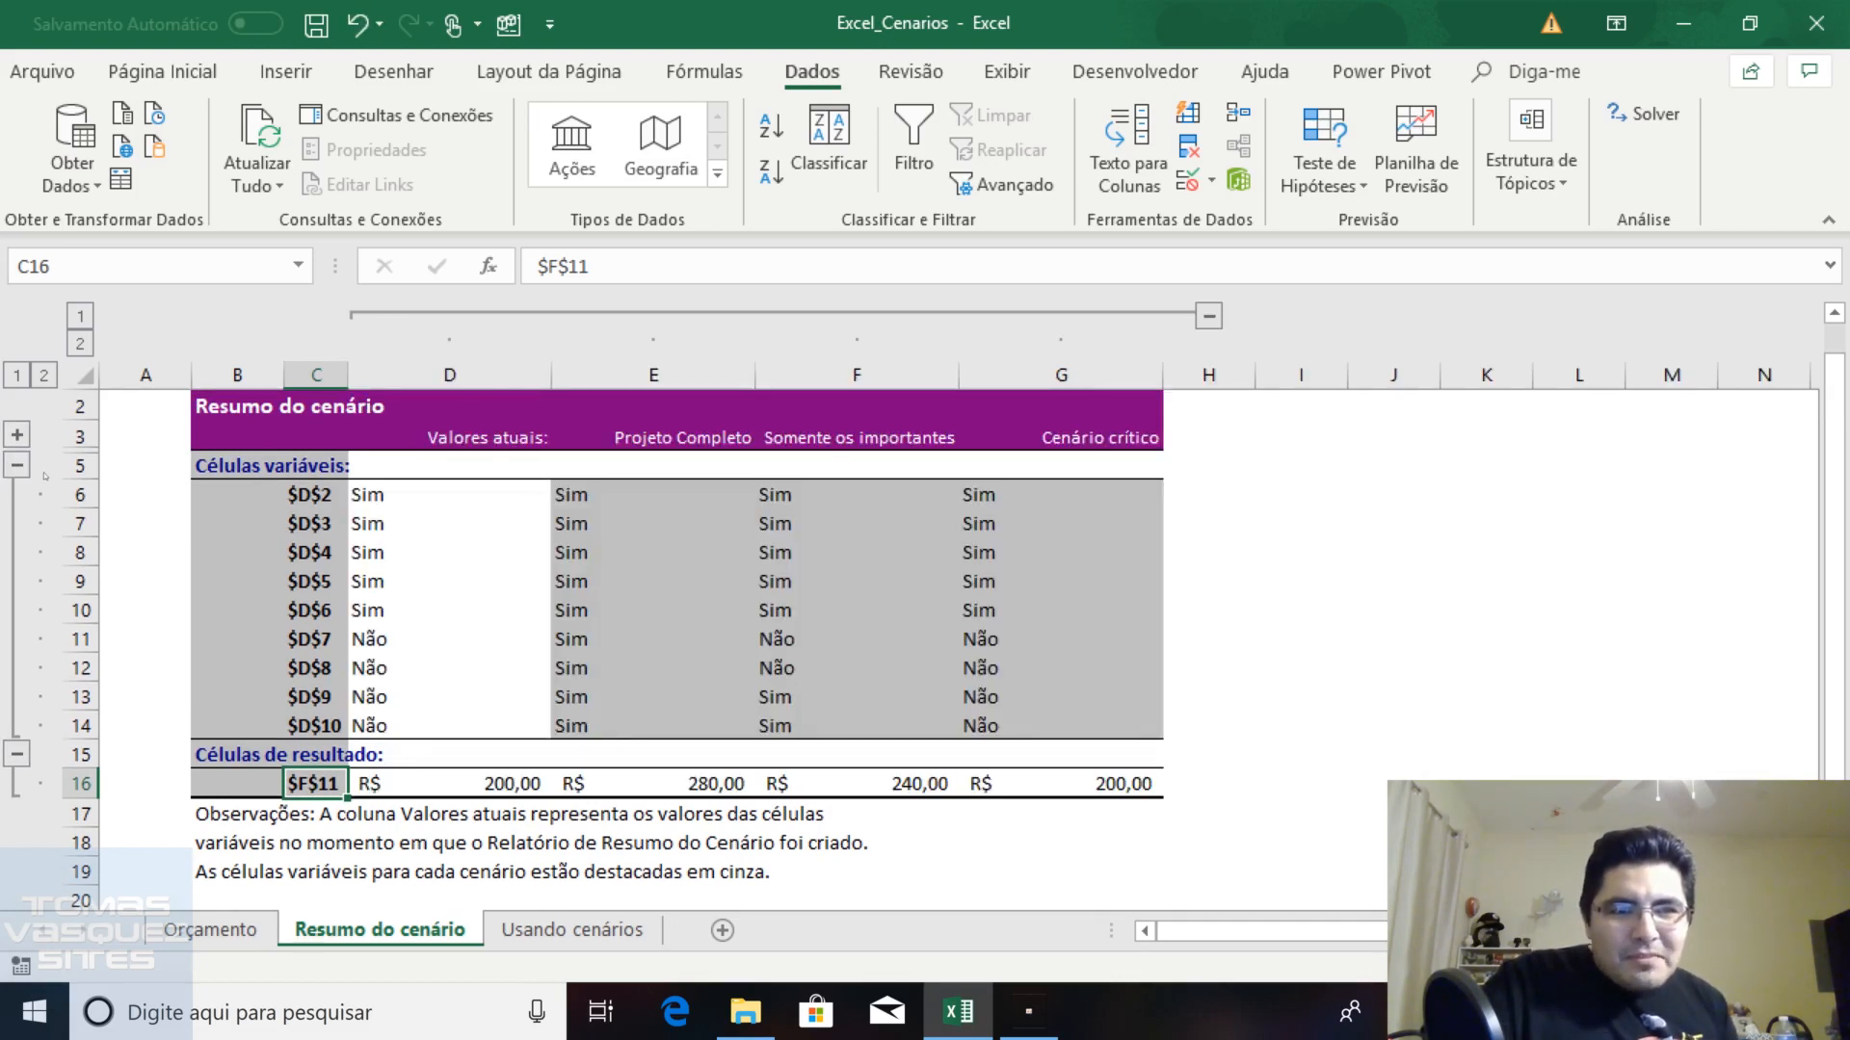
pyautogui.click(17, 436)
pyautogui.click(848, 482)
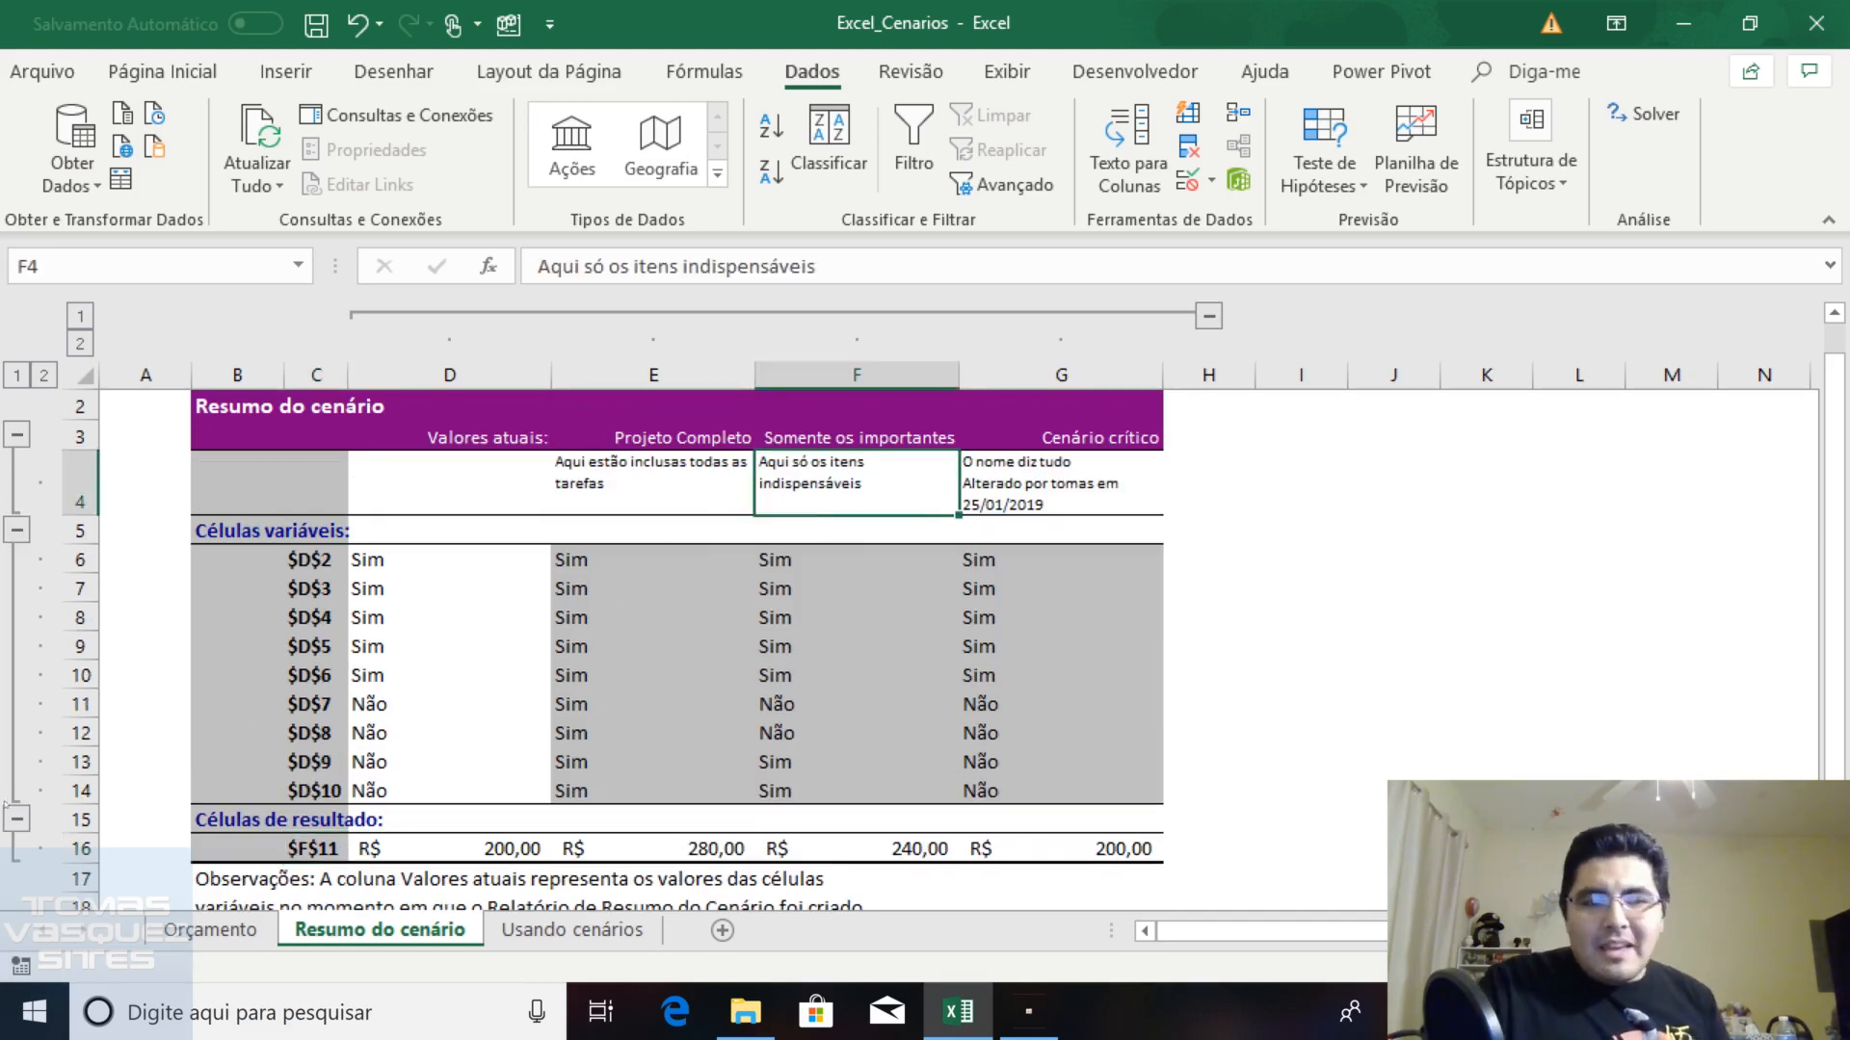
pyautogui.scroll(-3, 518, 778)
pyautogui.scroll(3, 518, 778)
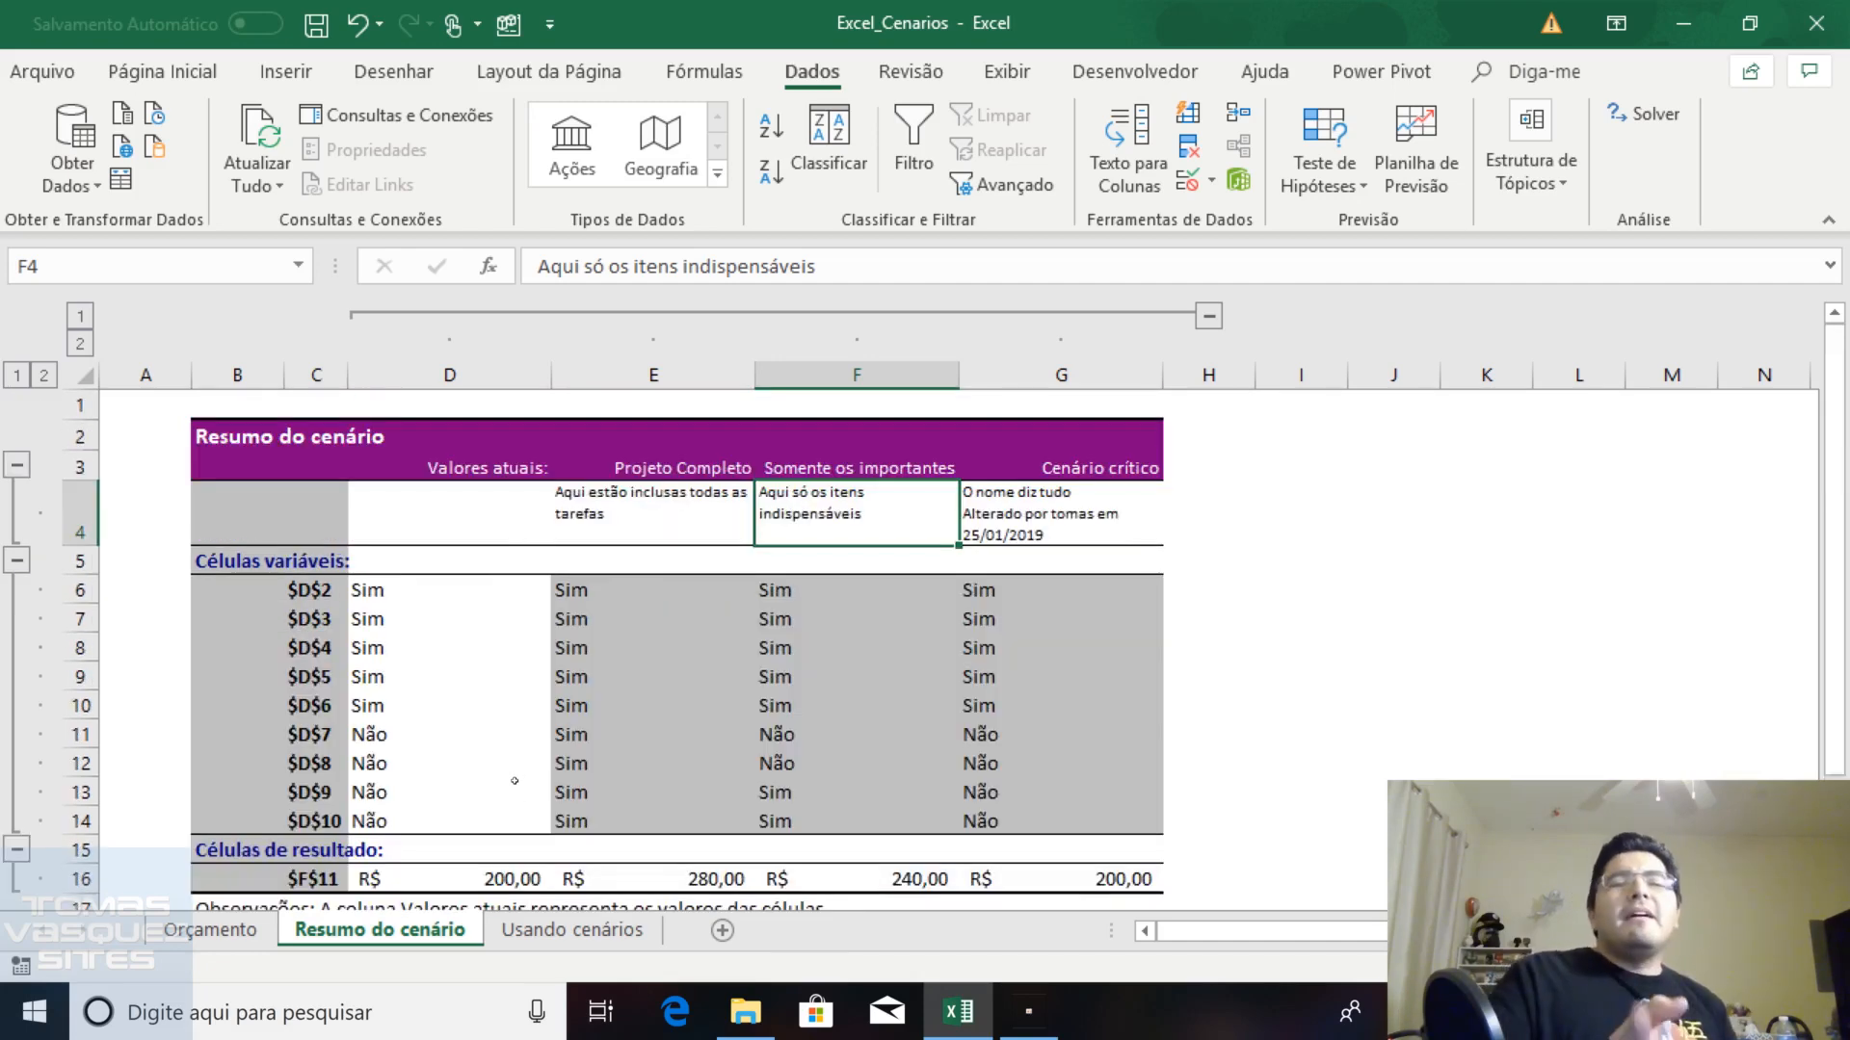